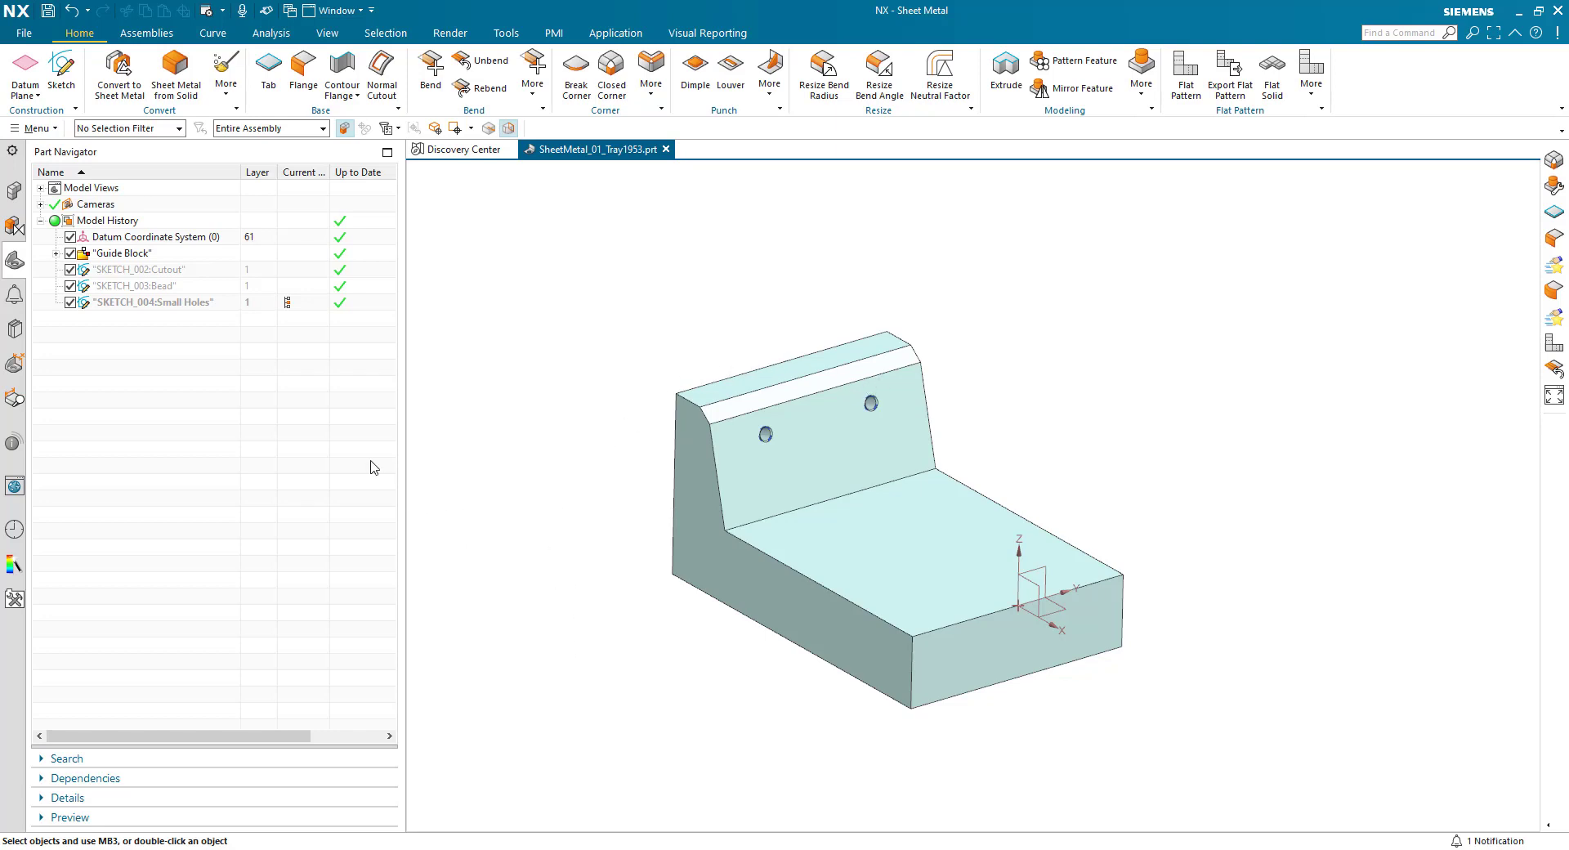
- Set the part's global material thickness to 3 mm in the Sheet Metal preferences
click(24, 38)
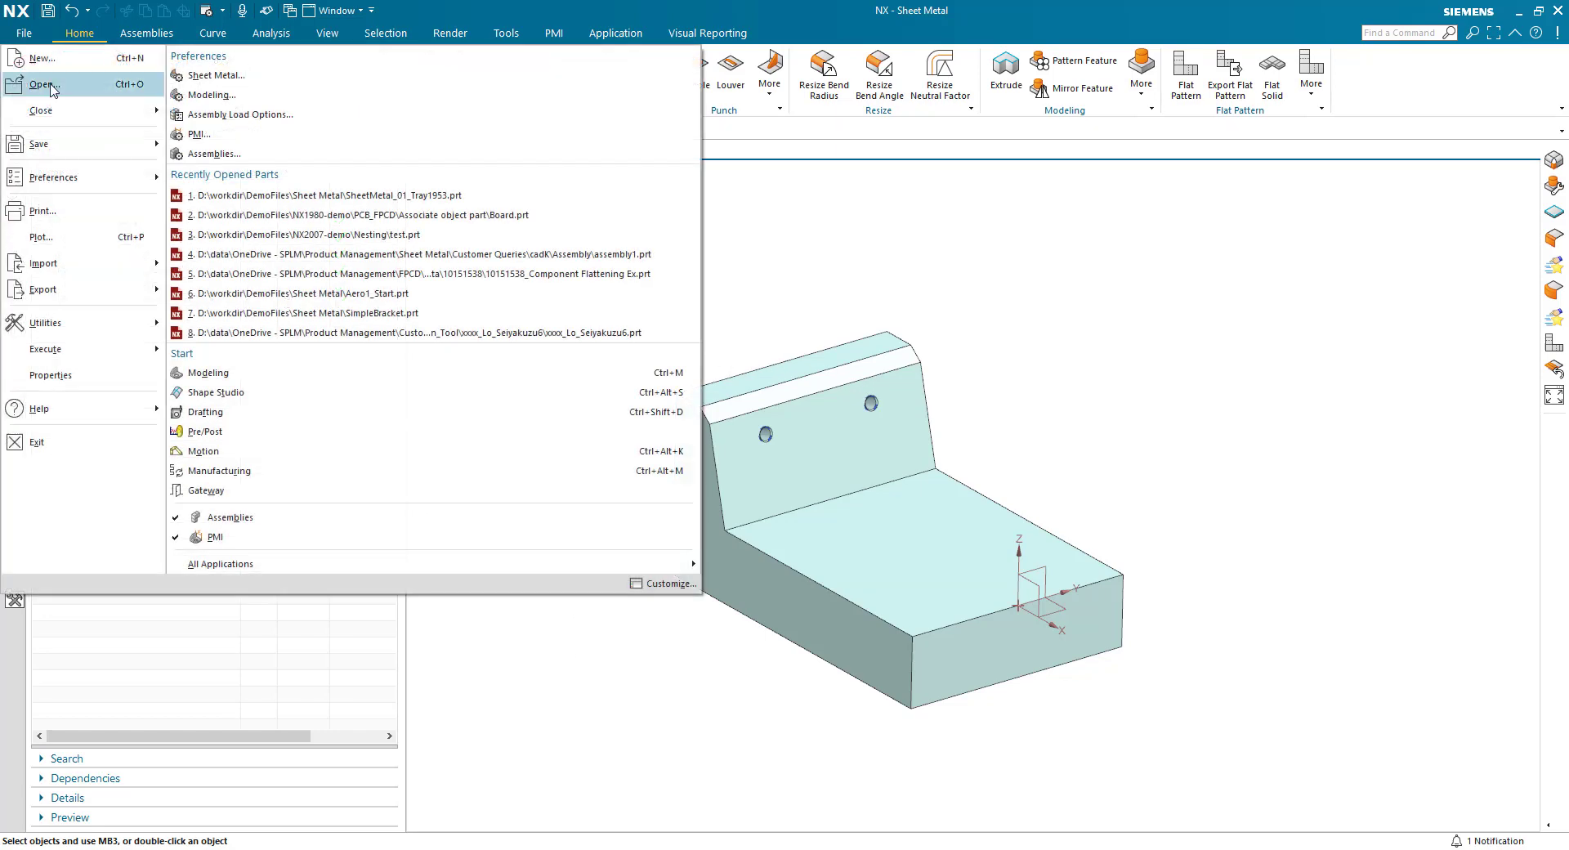
click(212, 73)
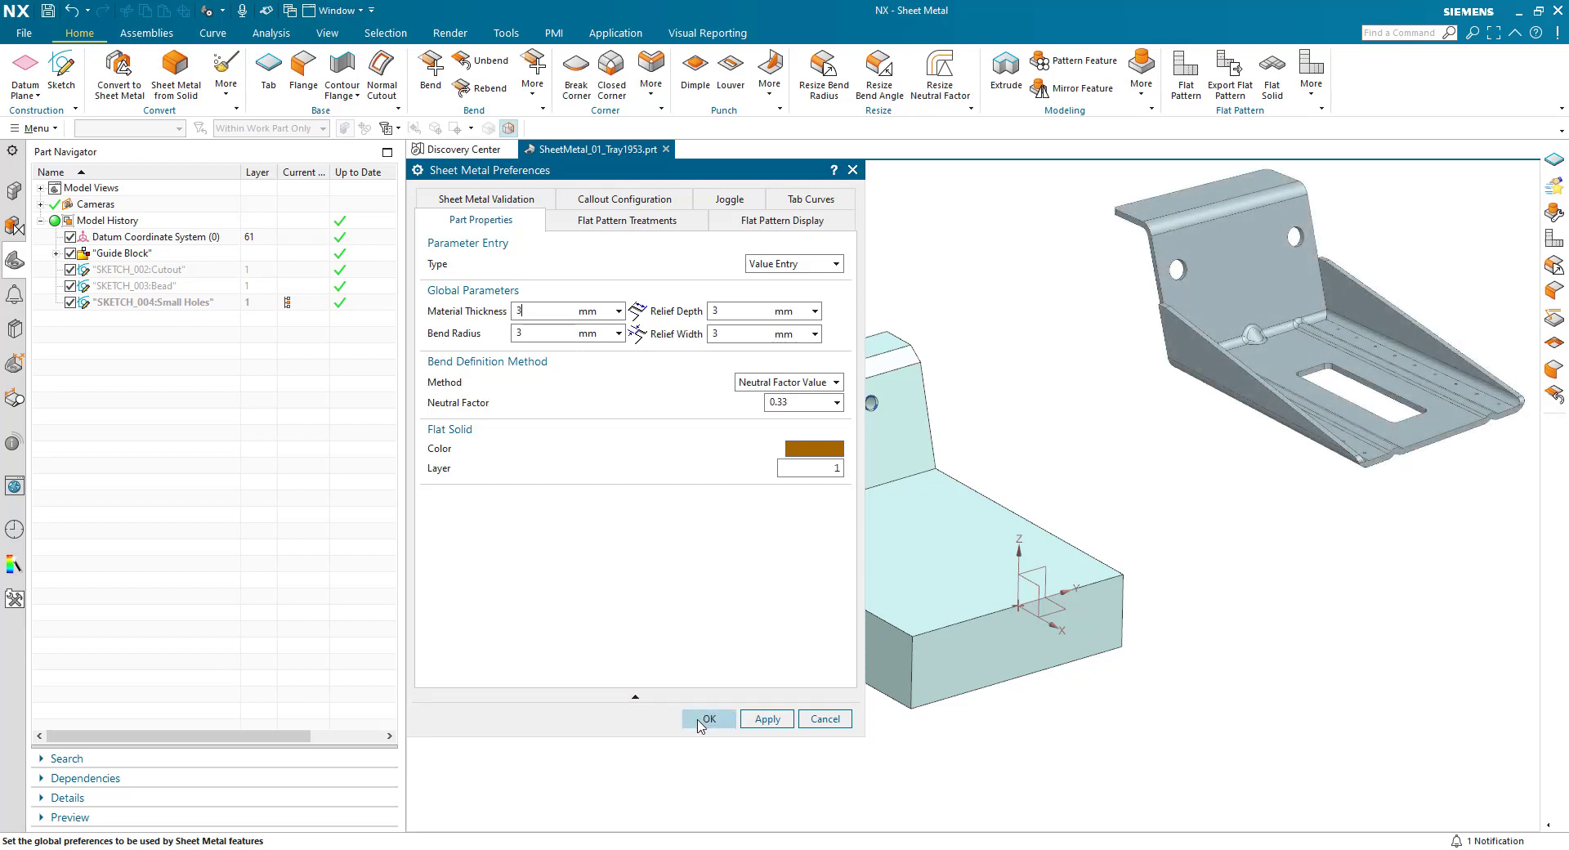
click(705, 720)
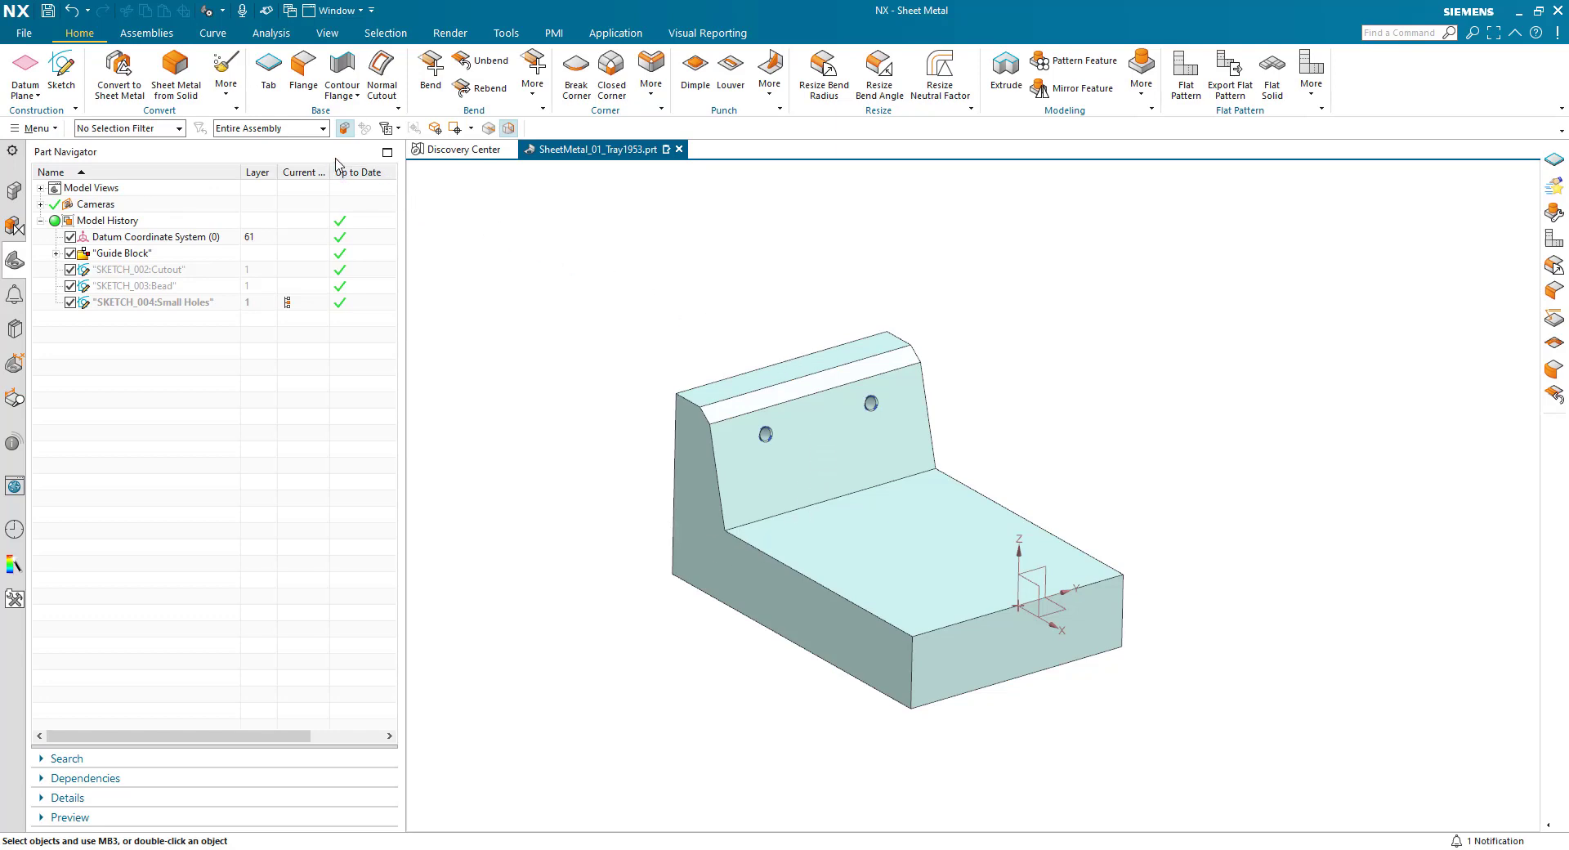
- Start a base Tab and specify the guide block's sloped face with the two holes as its first multi-bend reference plane
click(264, 67)
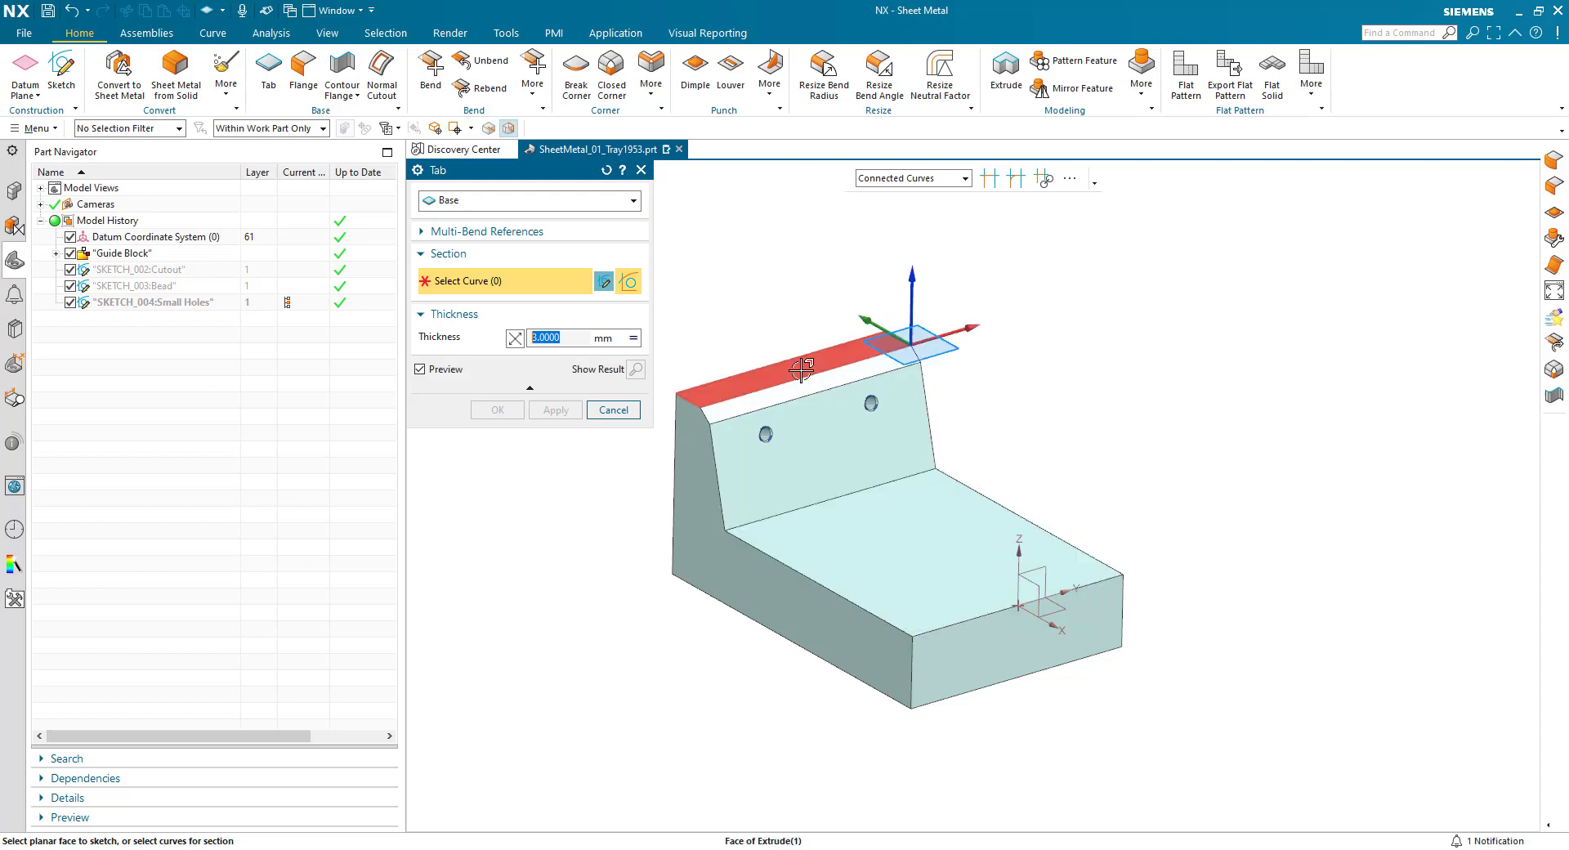
click(447, 234)
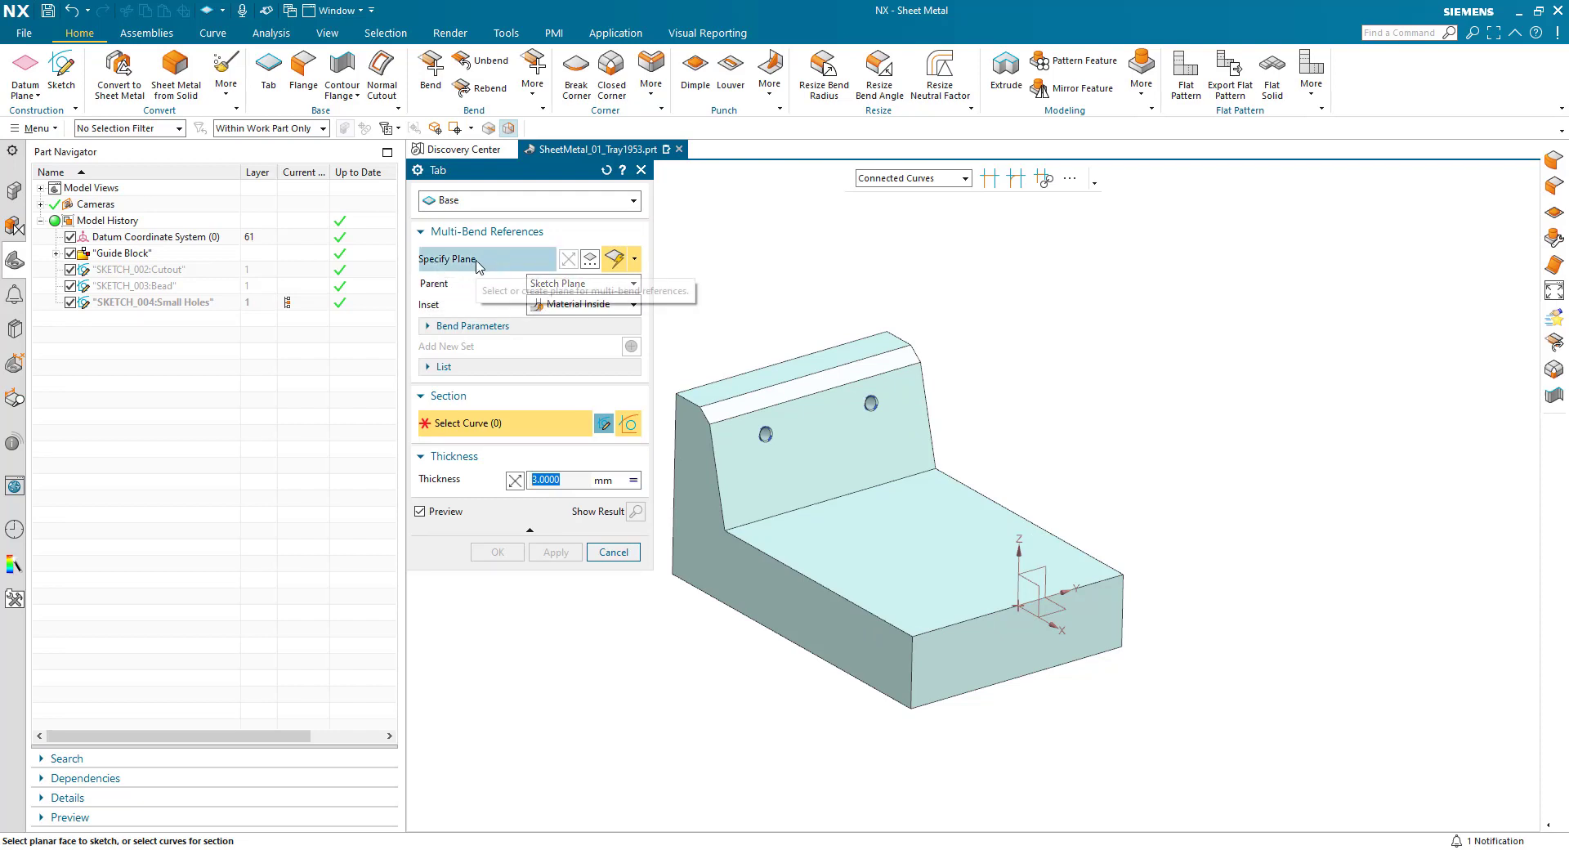
click(478, 260)
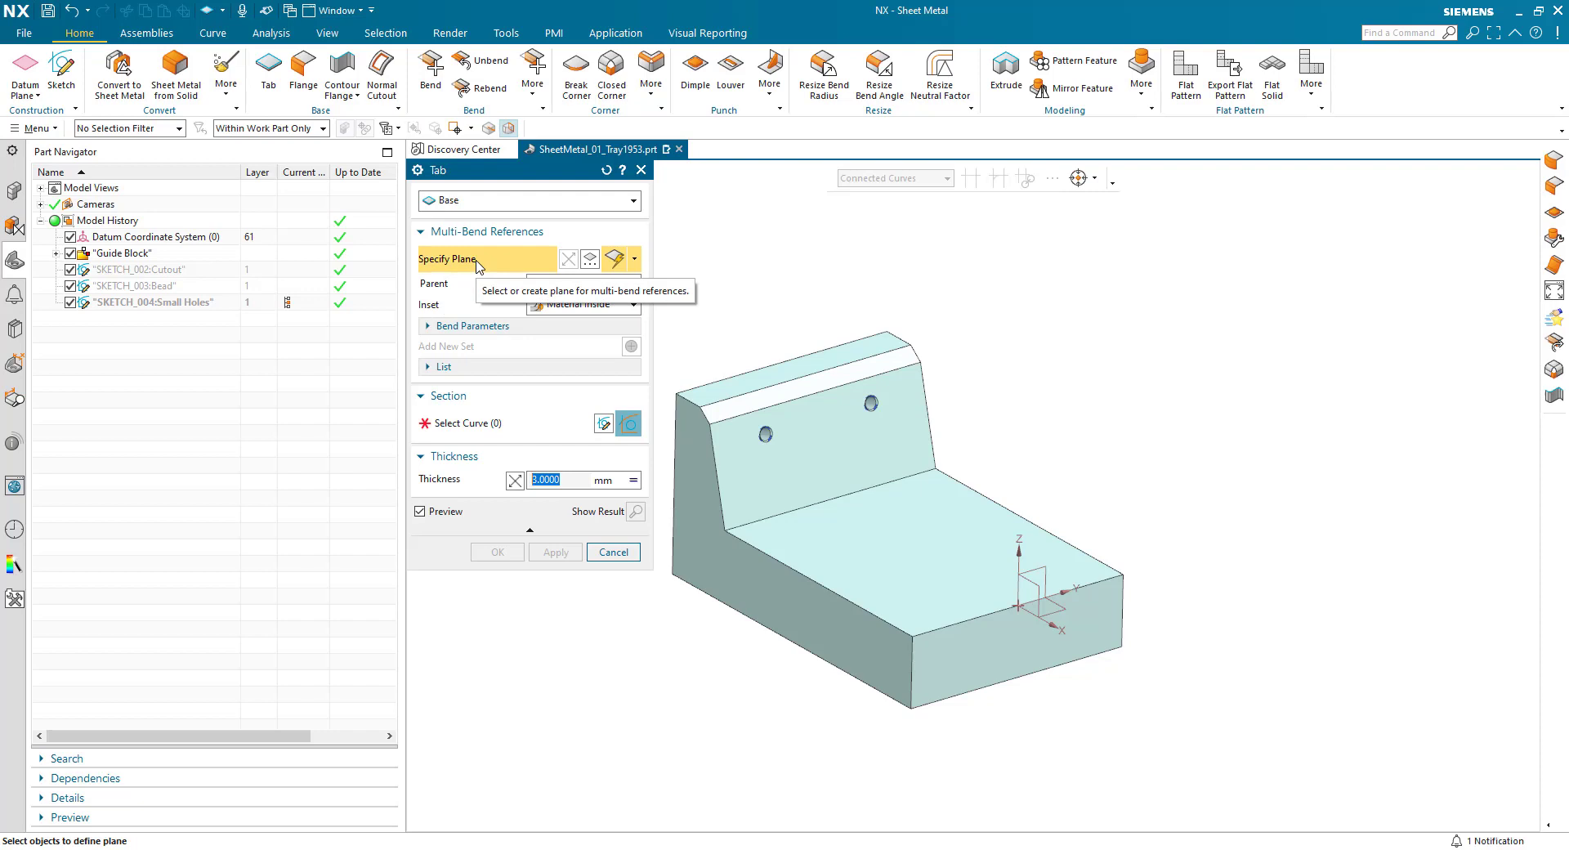
click(428, 367)
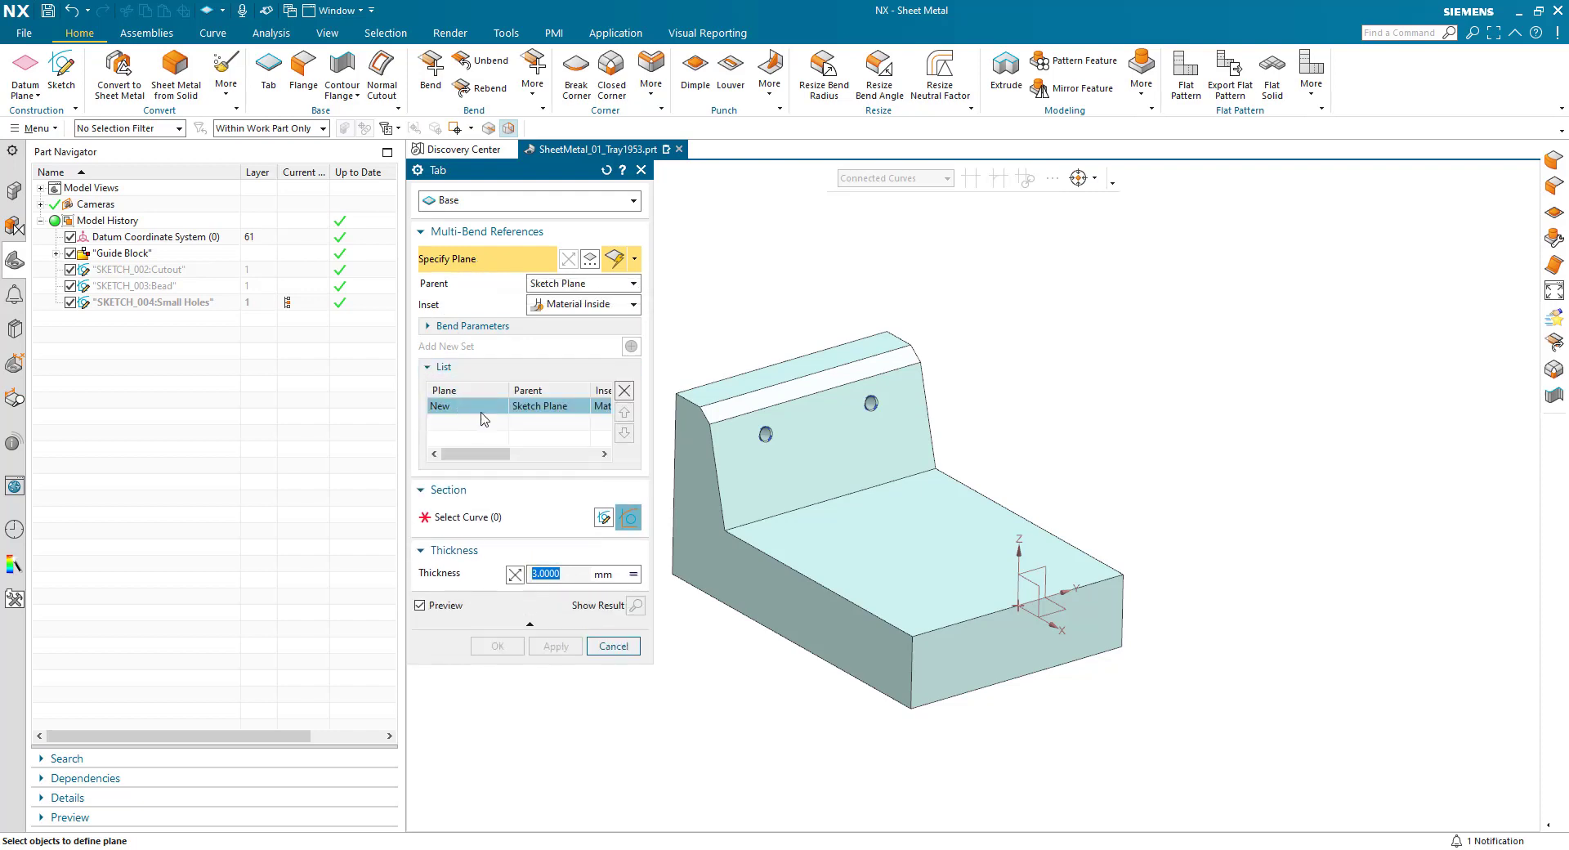
click(814, 458)
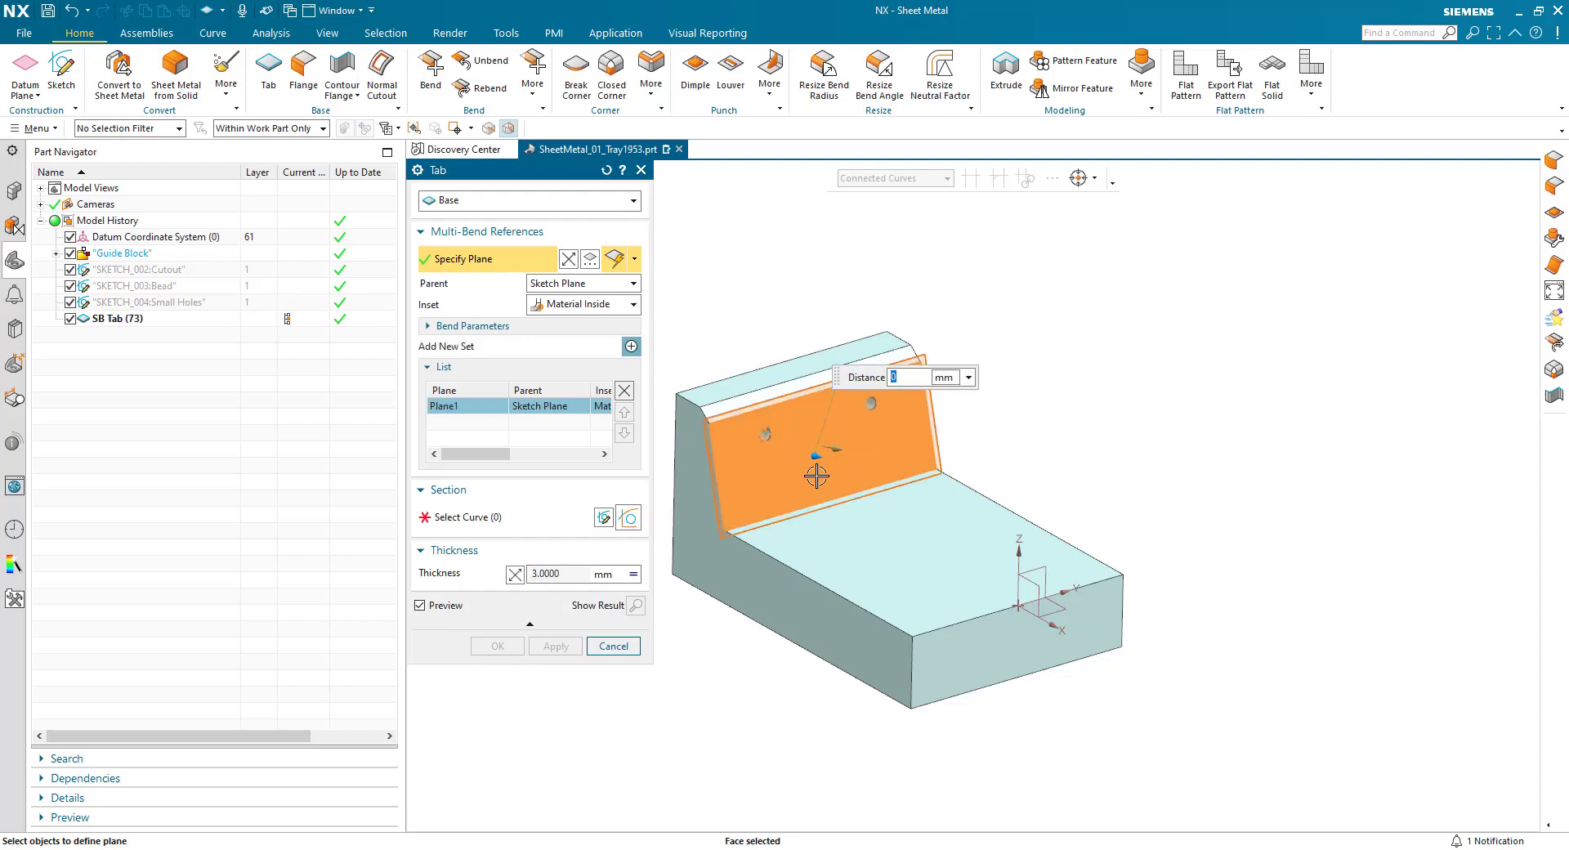
- Add the guide block's uppermost face as a second multi-bend reference with Plane1 as parent, and review both reference planes
click(631, 348)
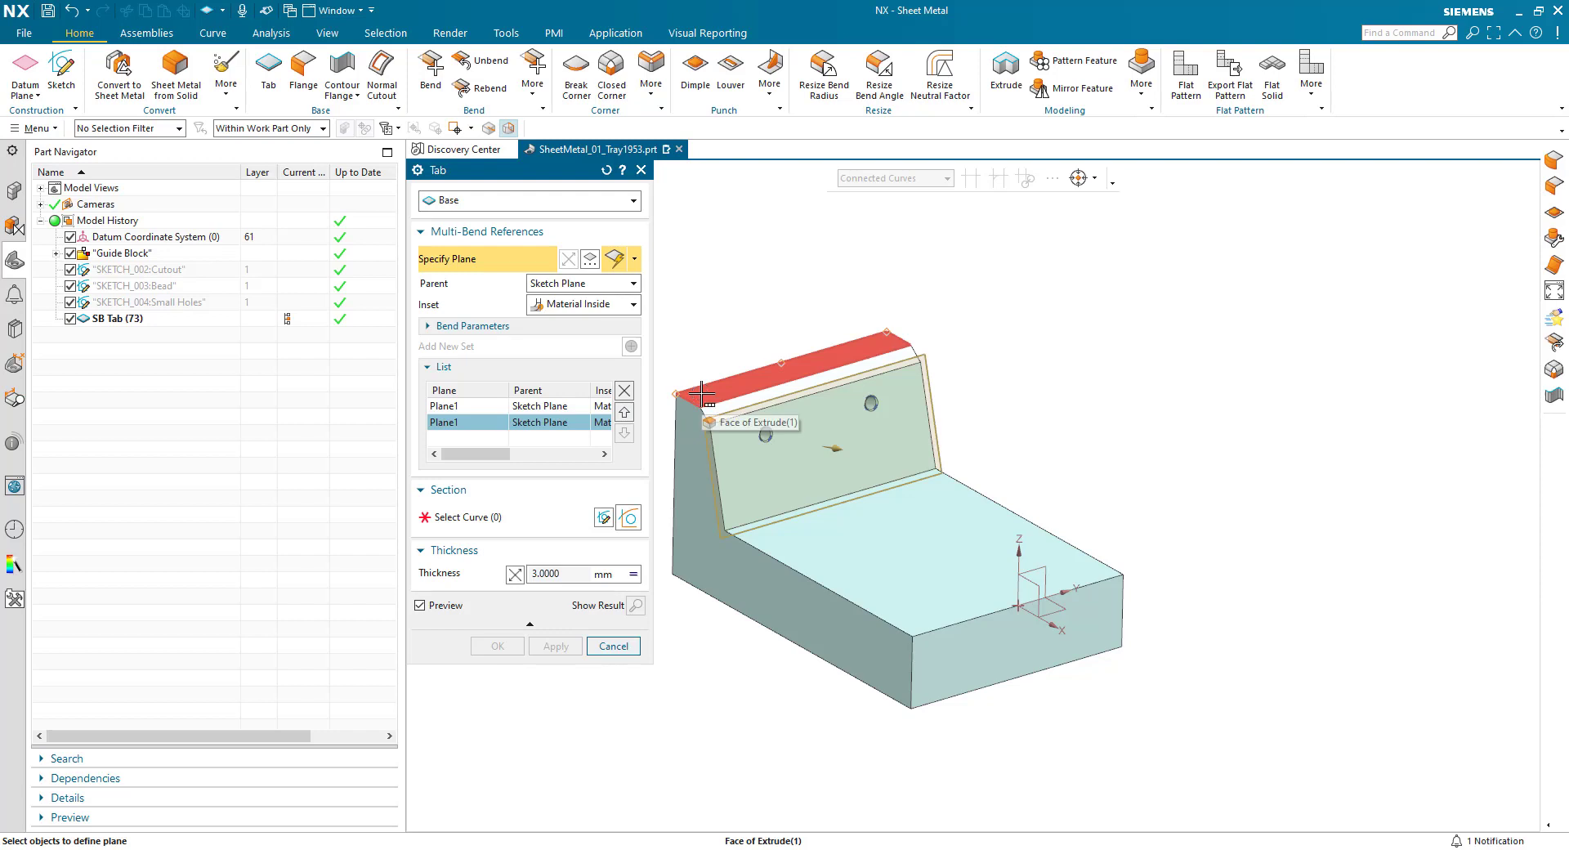
click(564, 284)
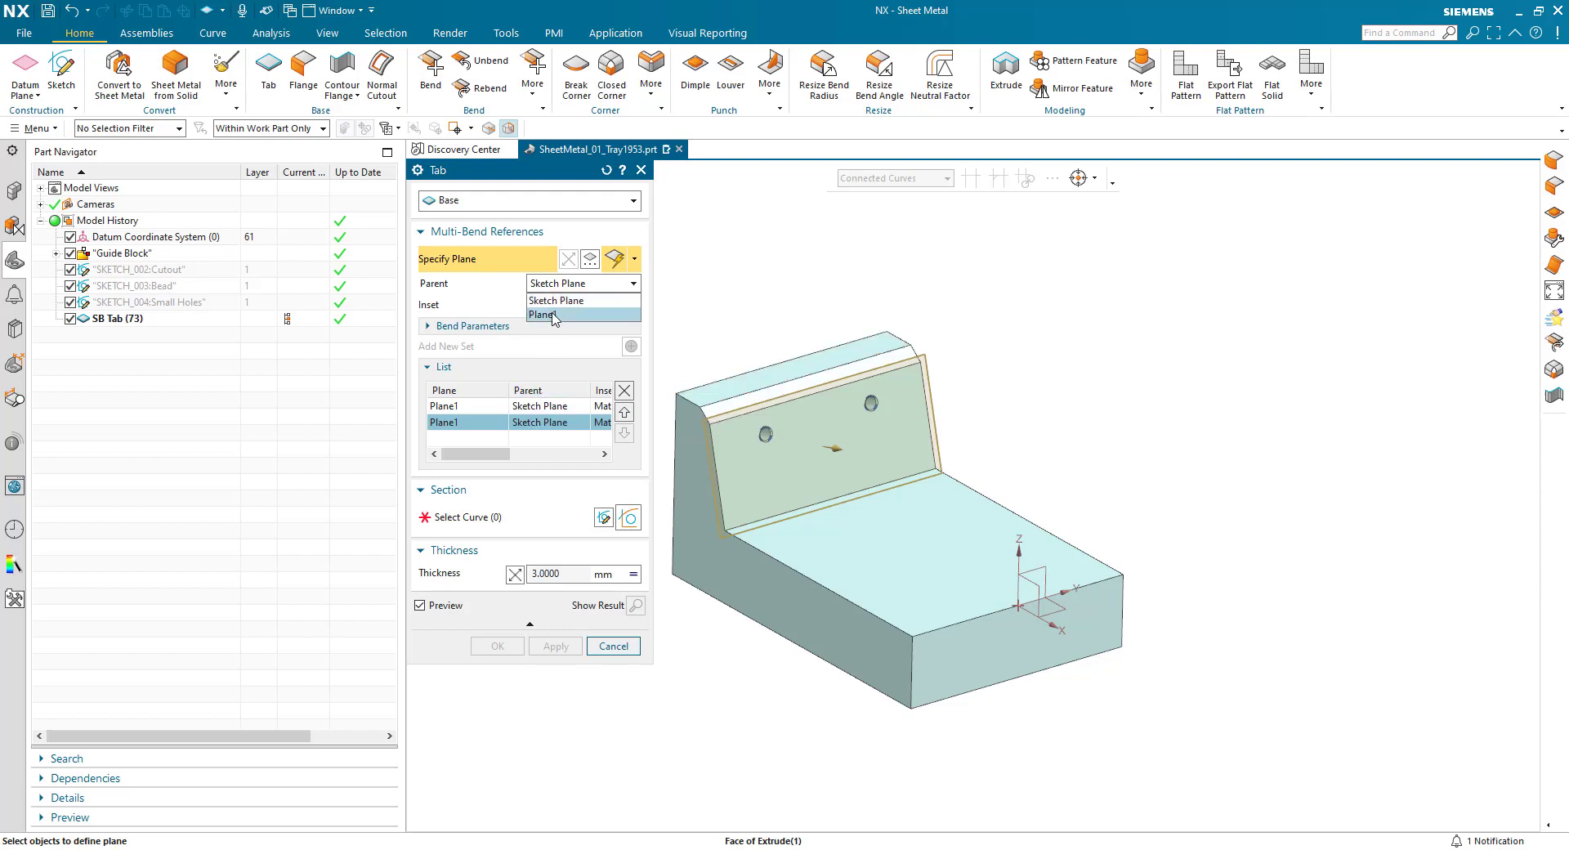
click(543, 315)
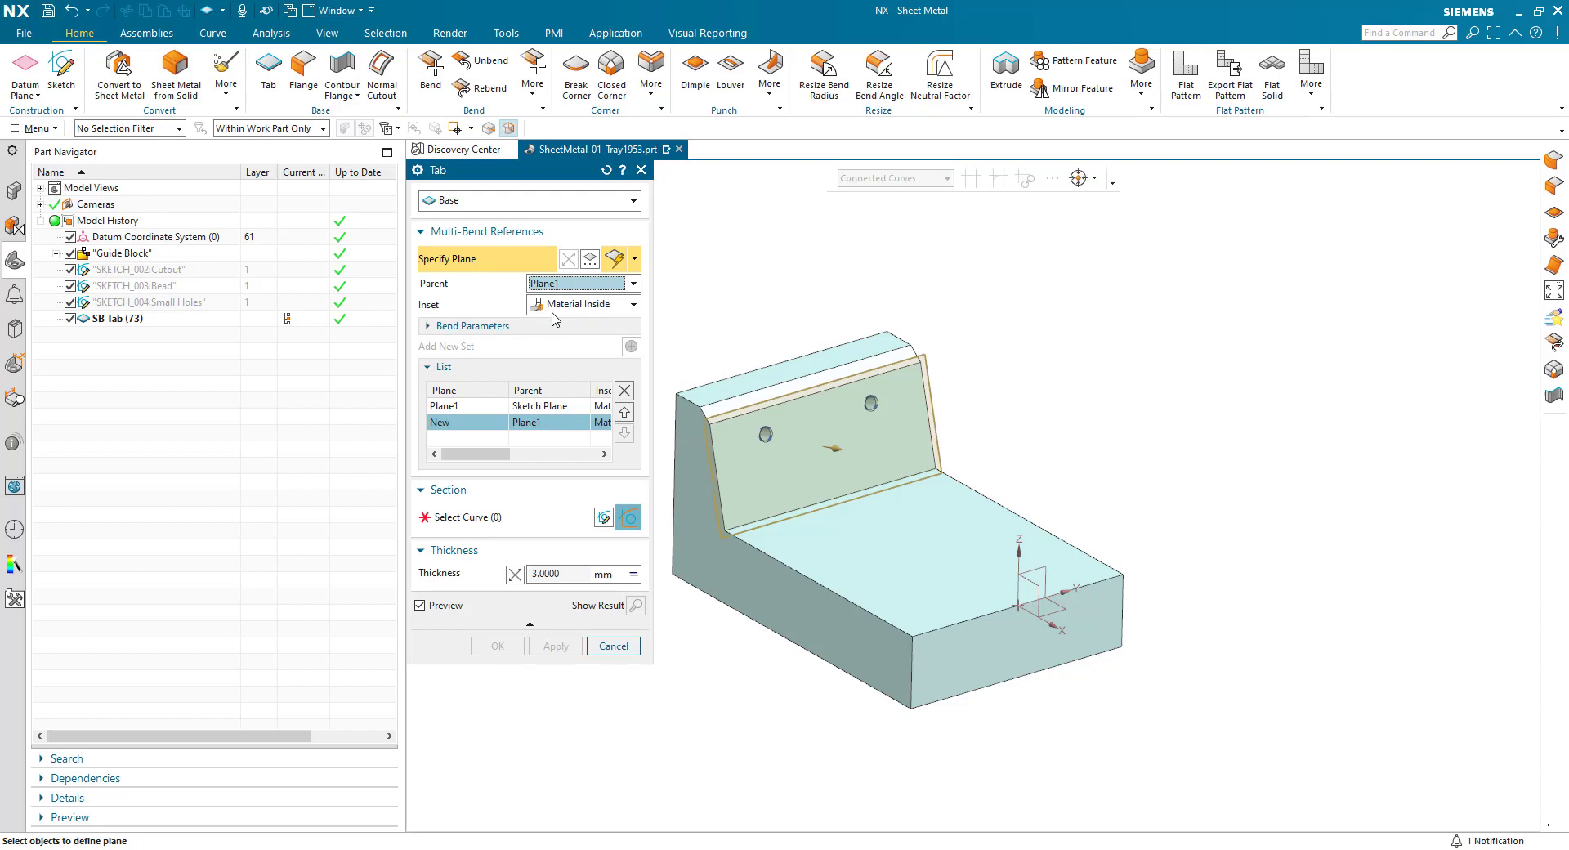
click(745, 378)
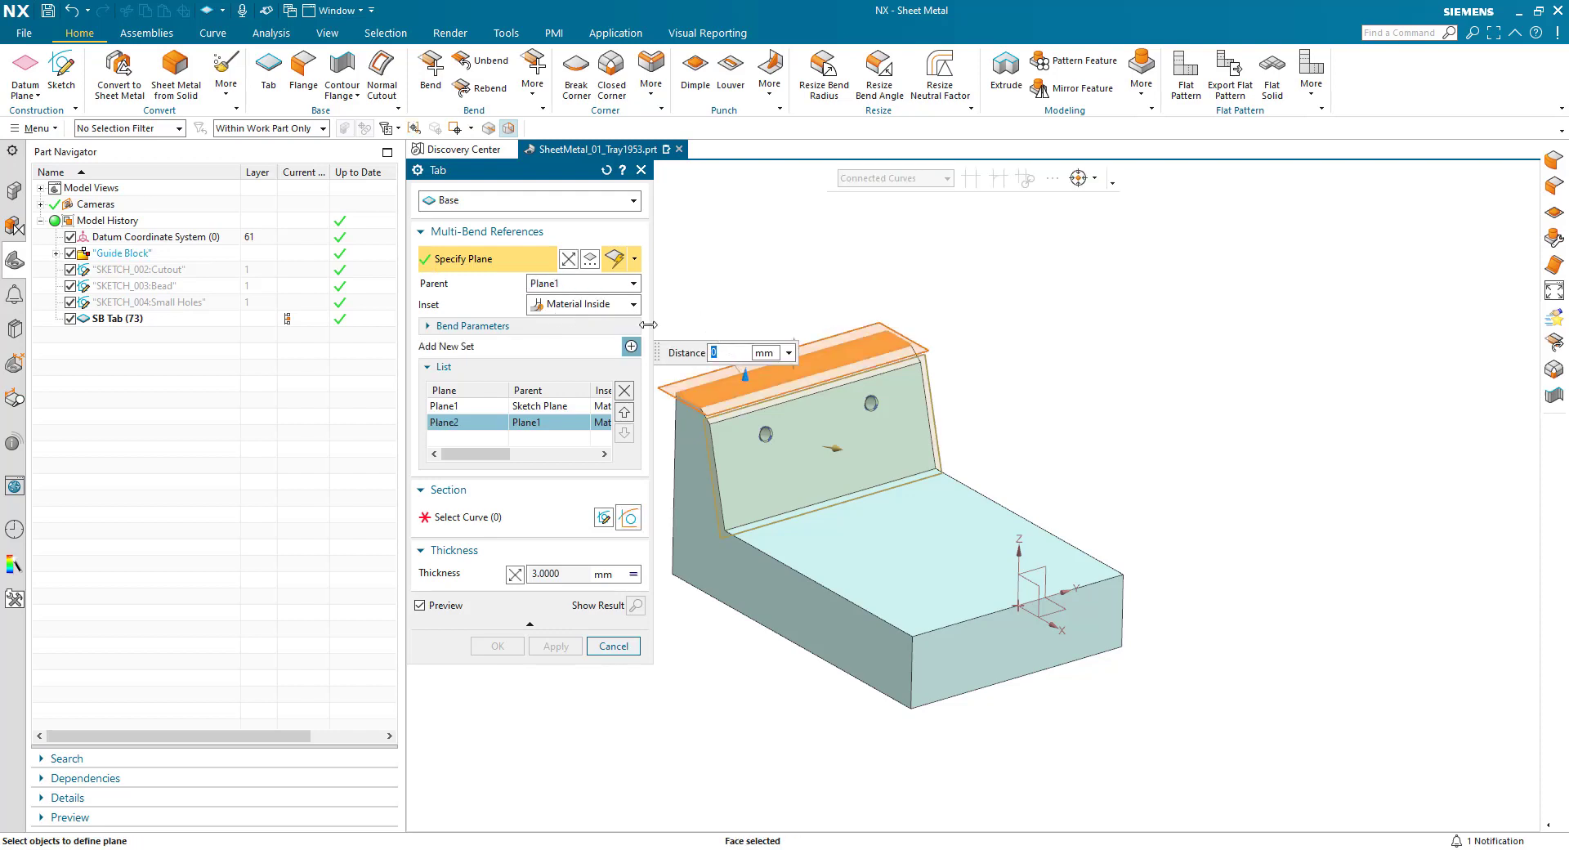
click(470, 407)
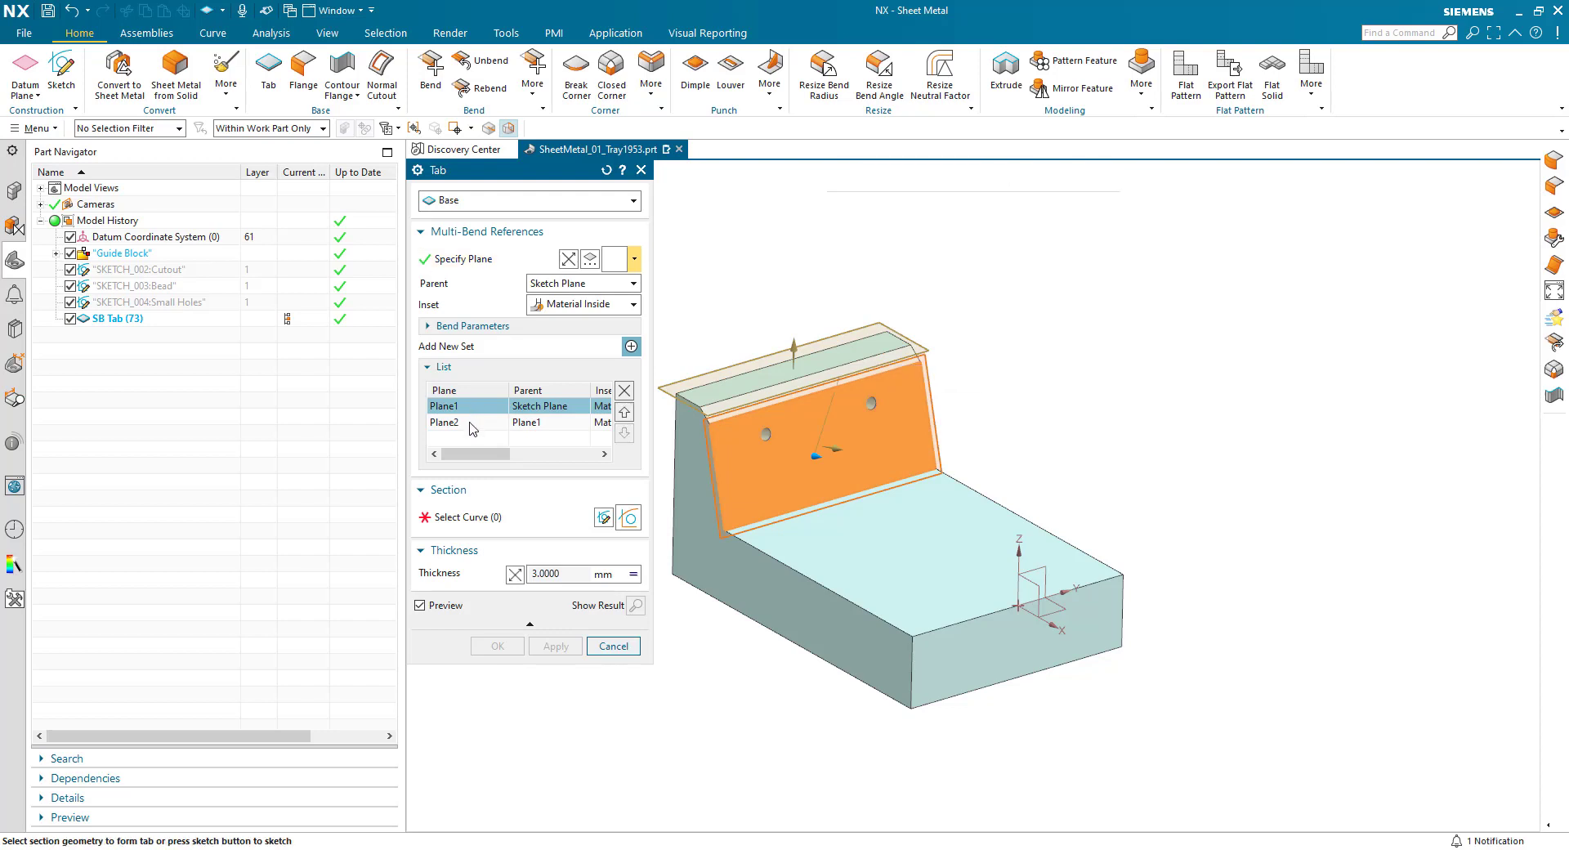
click(457, 422)
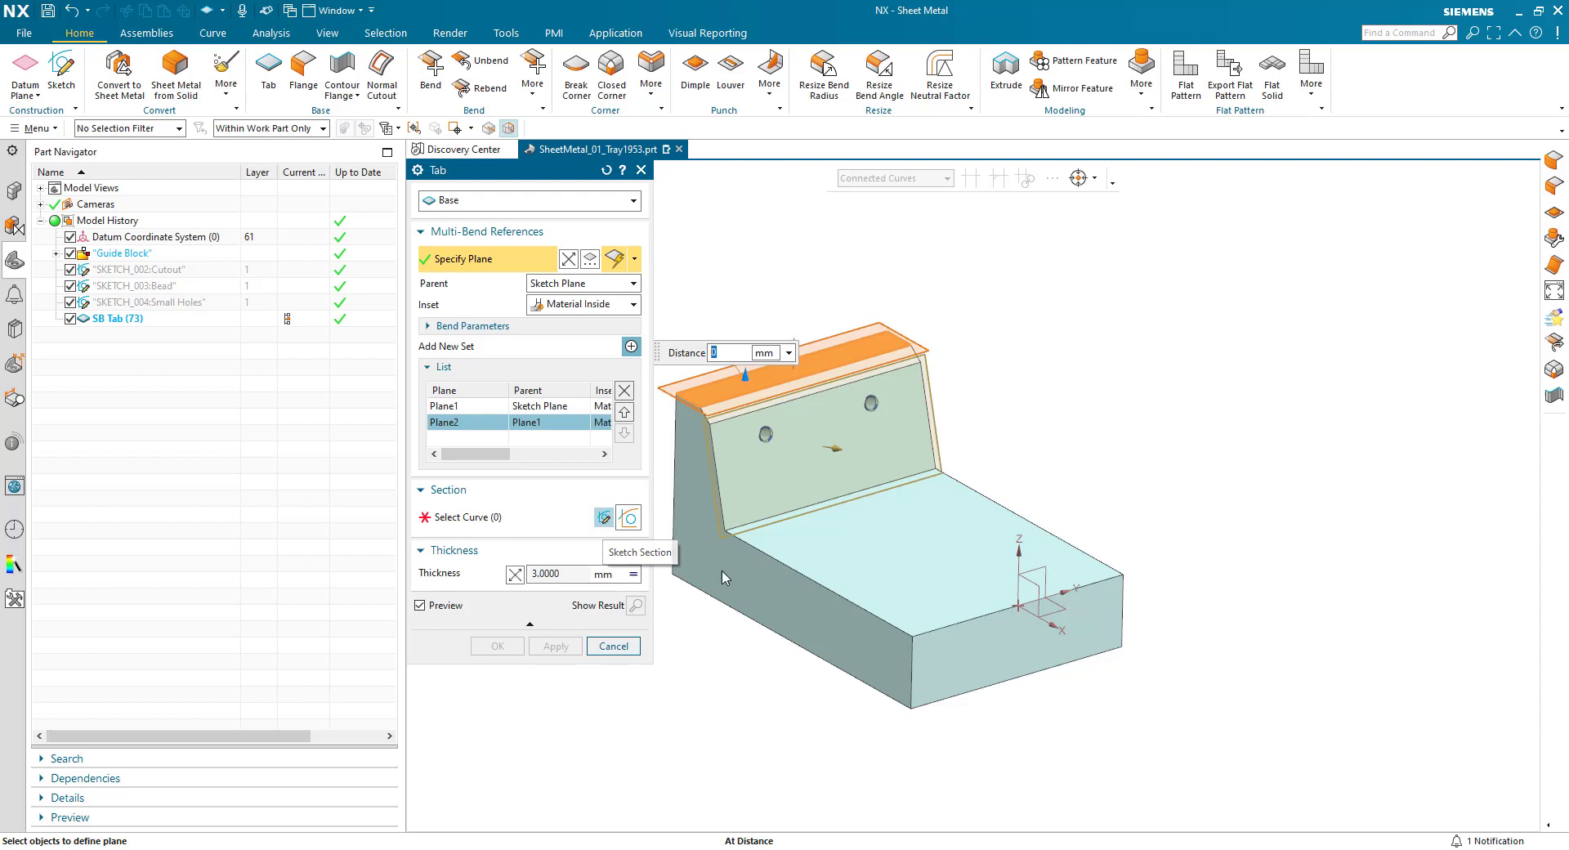
- Create the tab's section sketch on the guide block's large horizontal face, with its origin at the datum coordinate system's origin
click(603, 518)
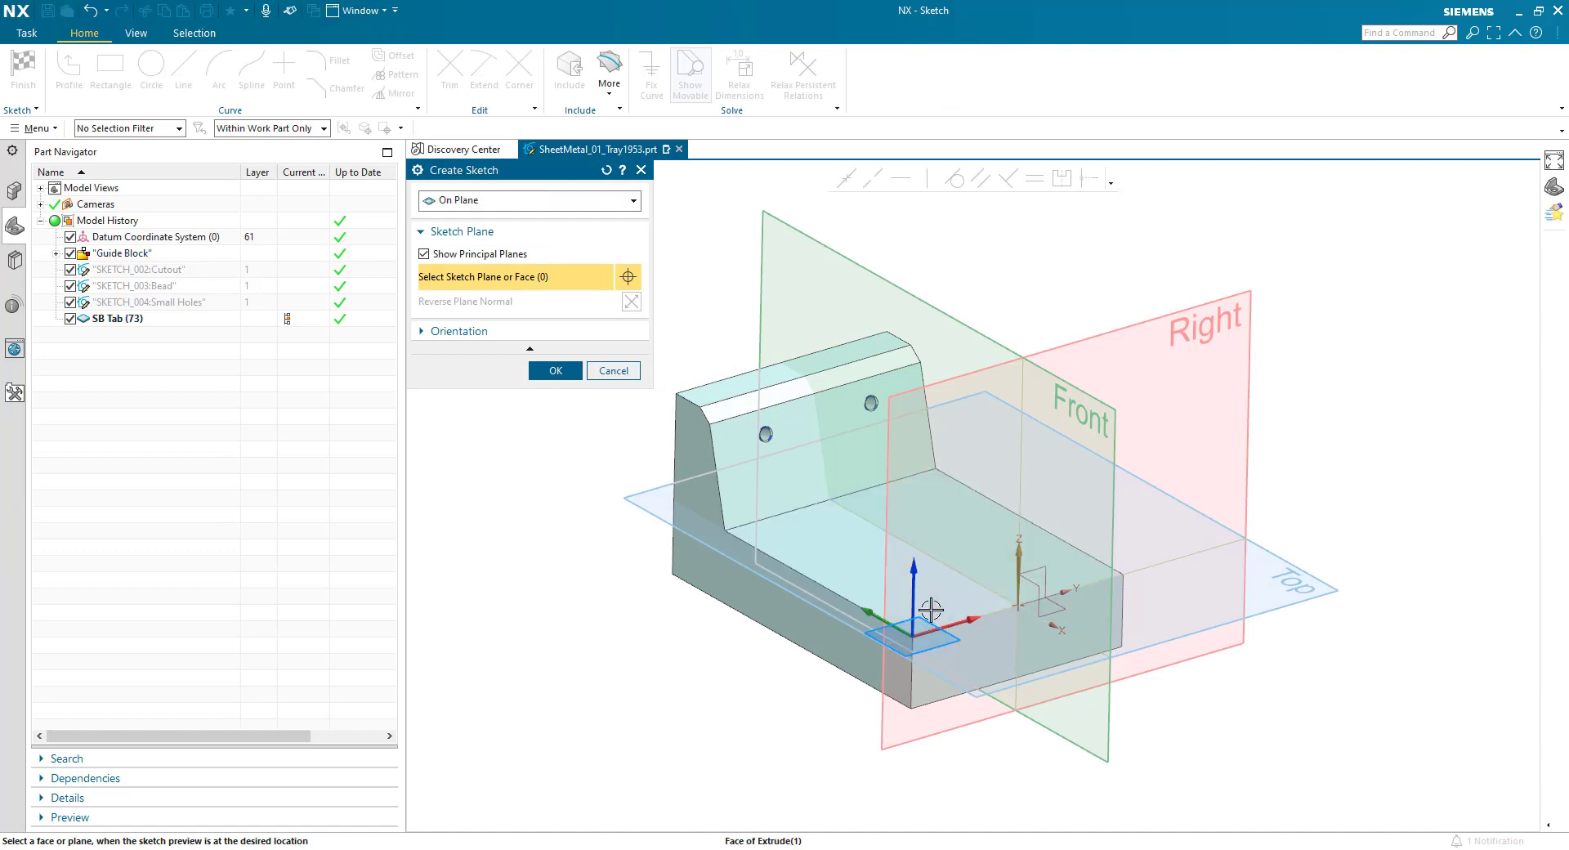
click(925, 626)
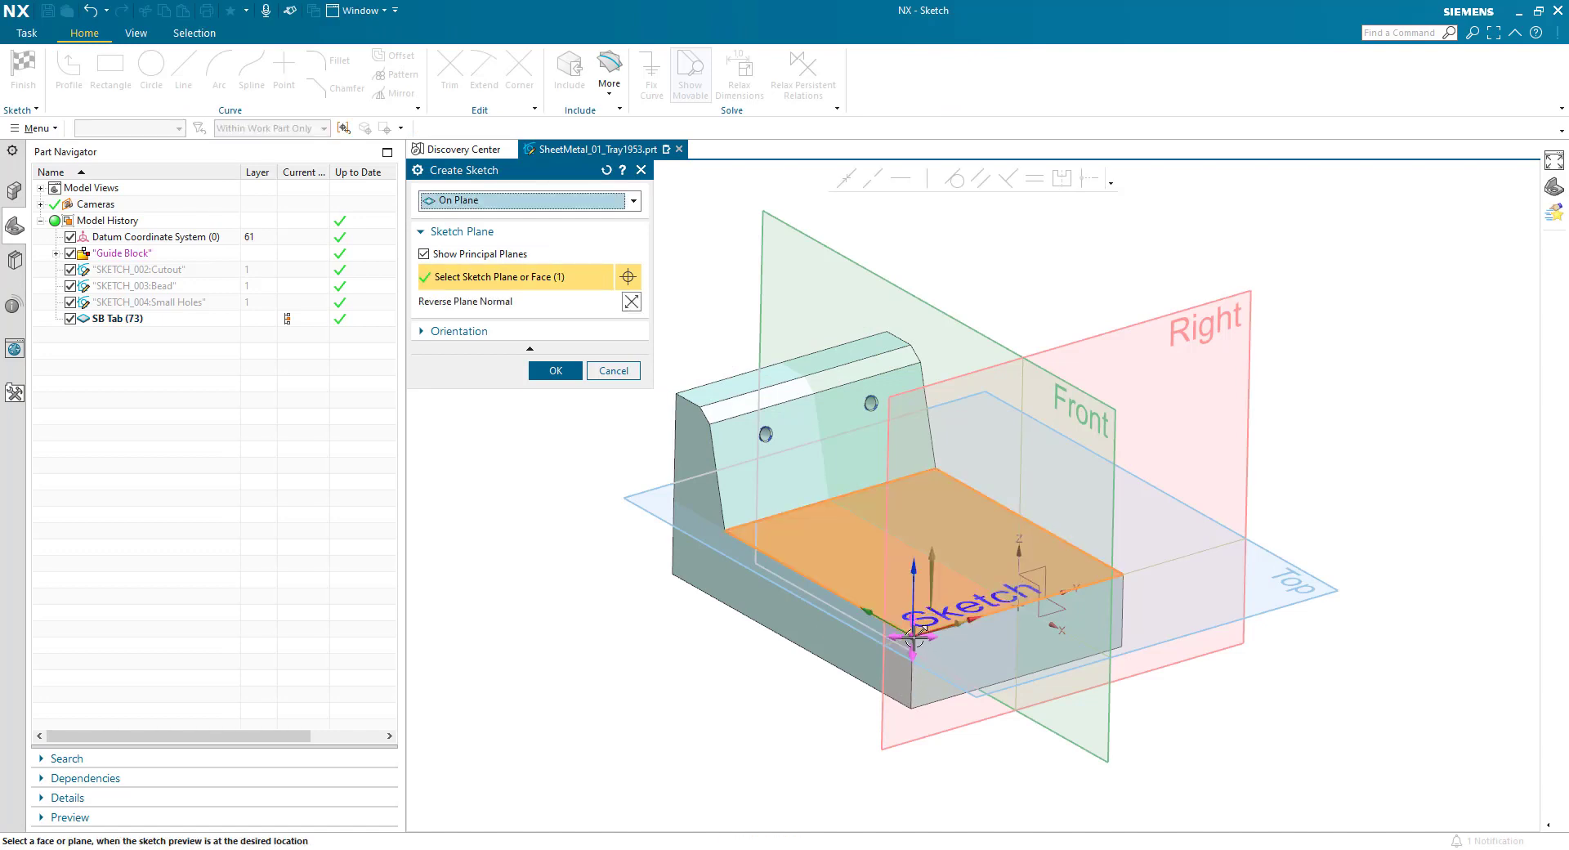
drag(913, 637, 1018, 607)
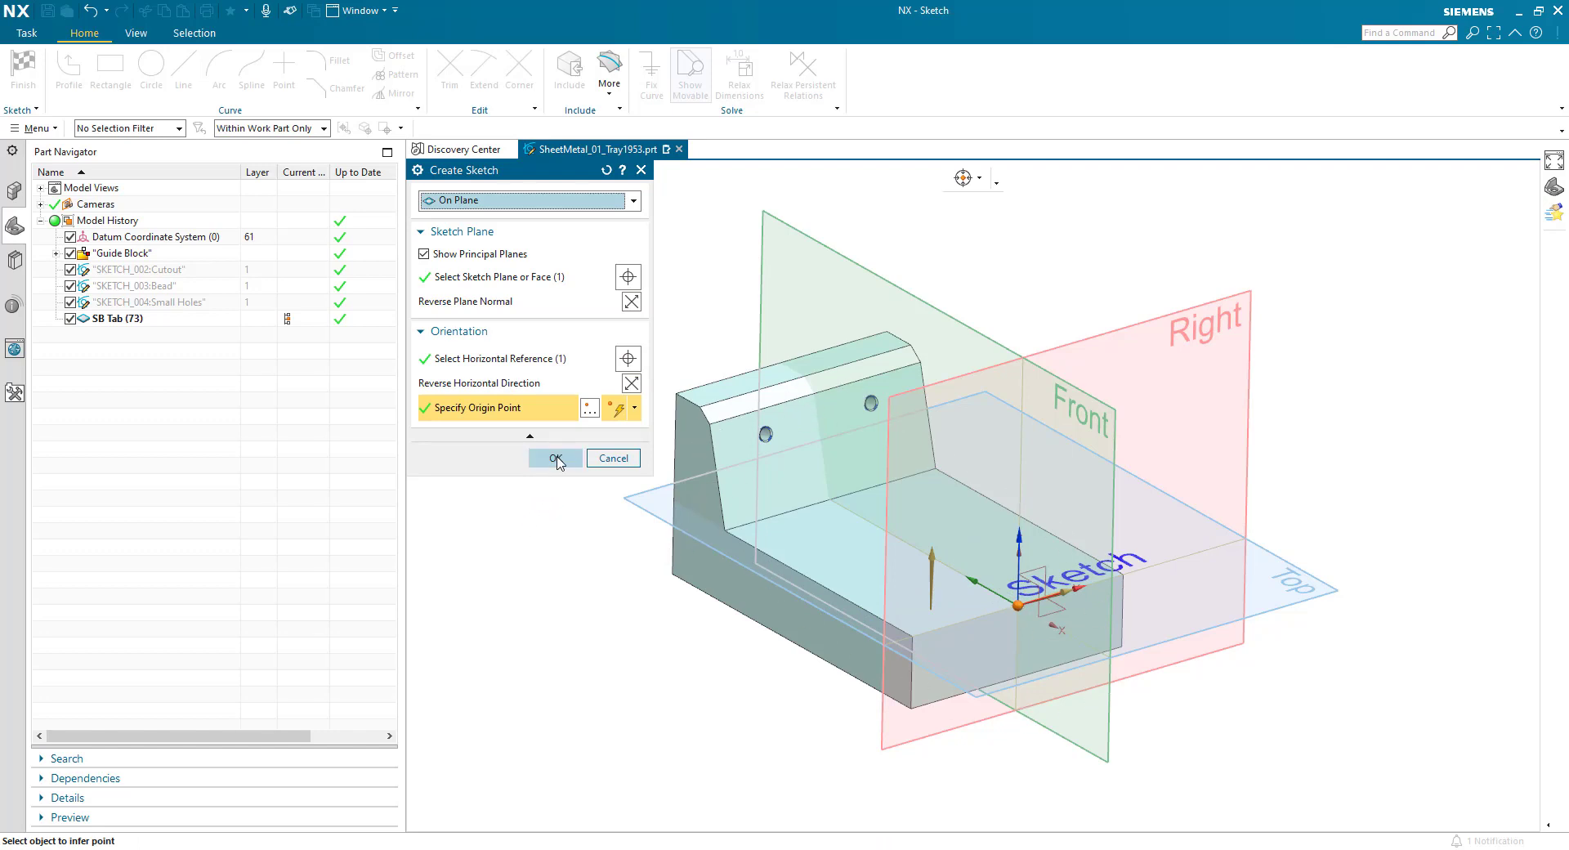
click(556, 459)
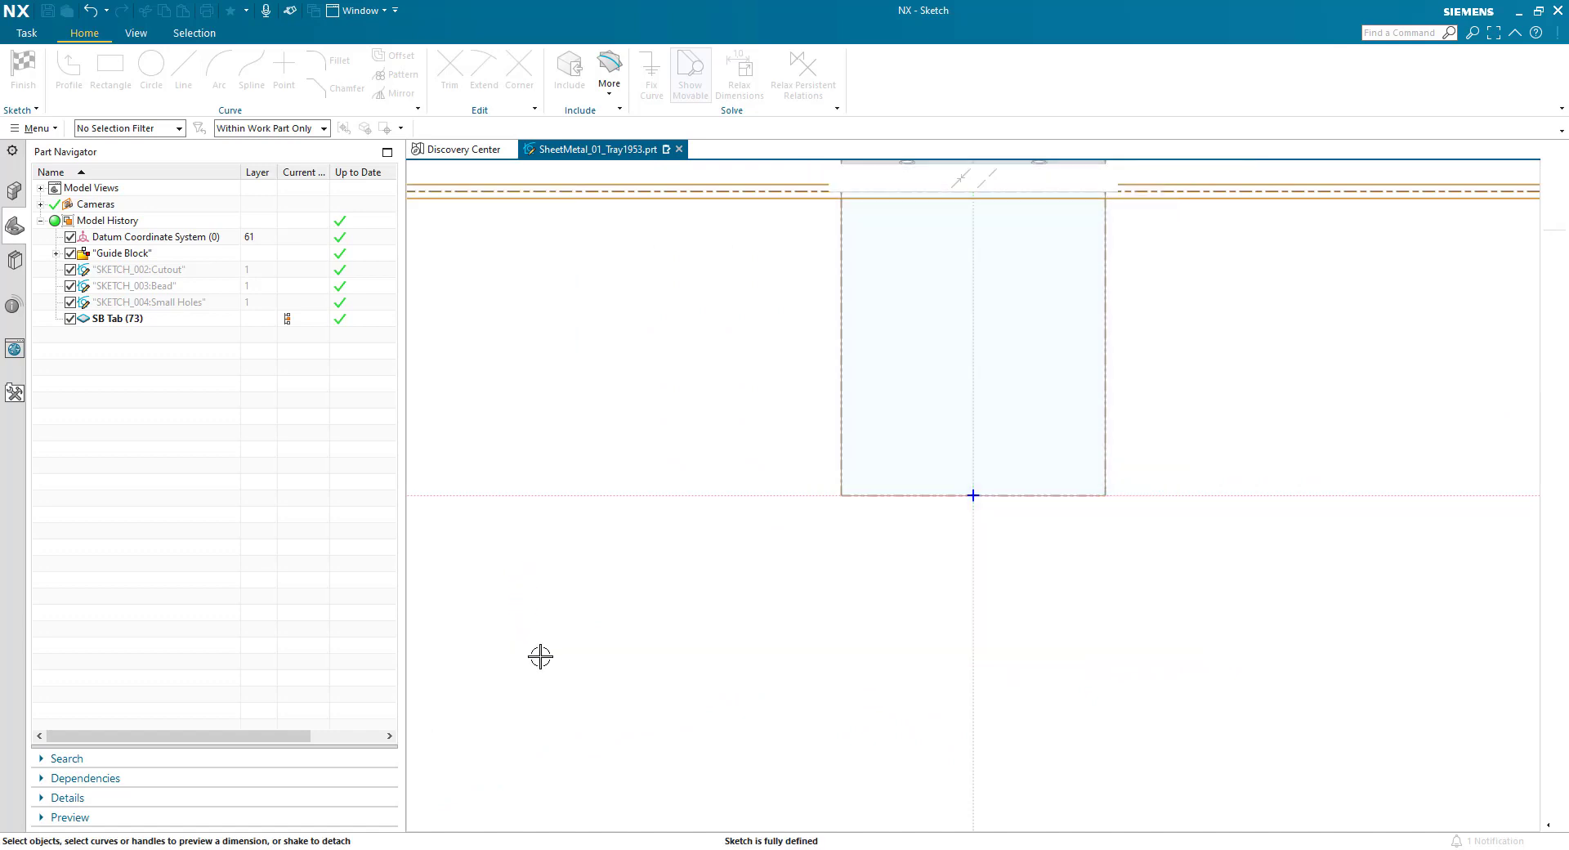
- Hide the Guide Block feature group so only the projected outlines stay in the sketch
scroll(590, 748, down, 3)
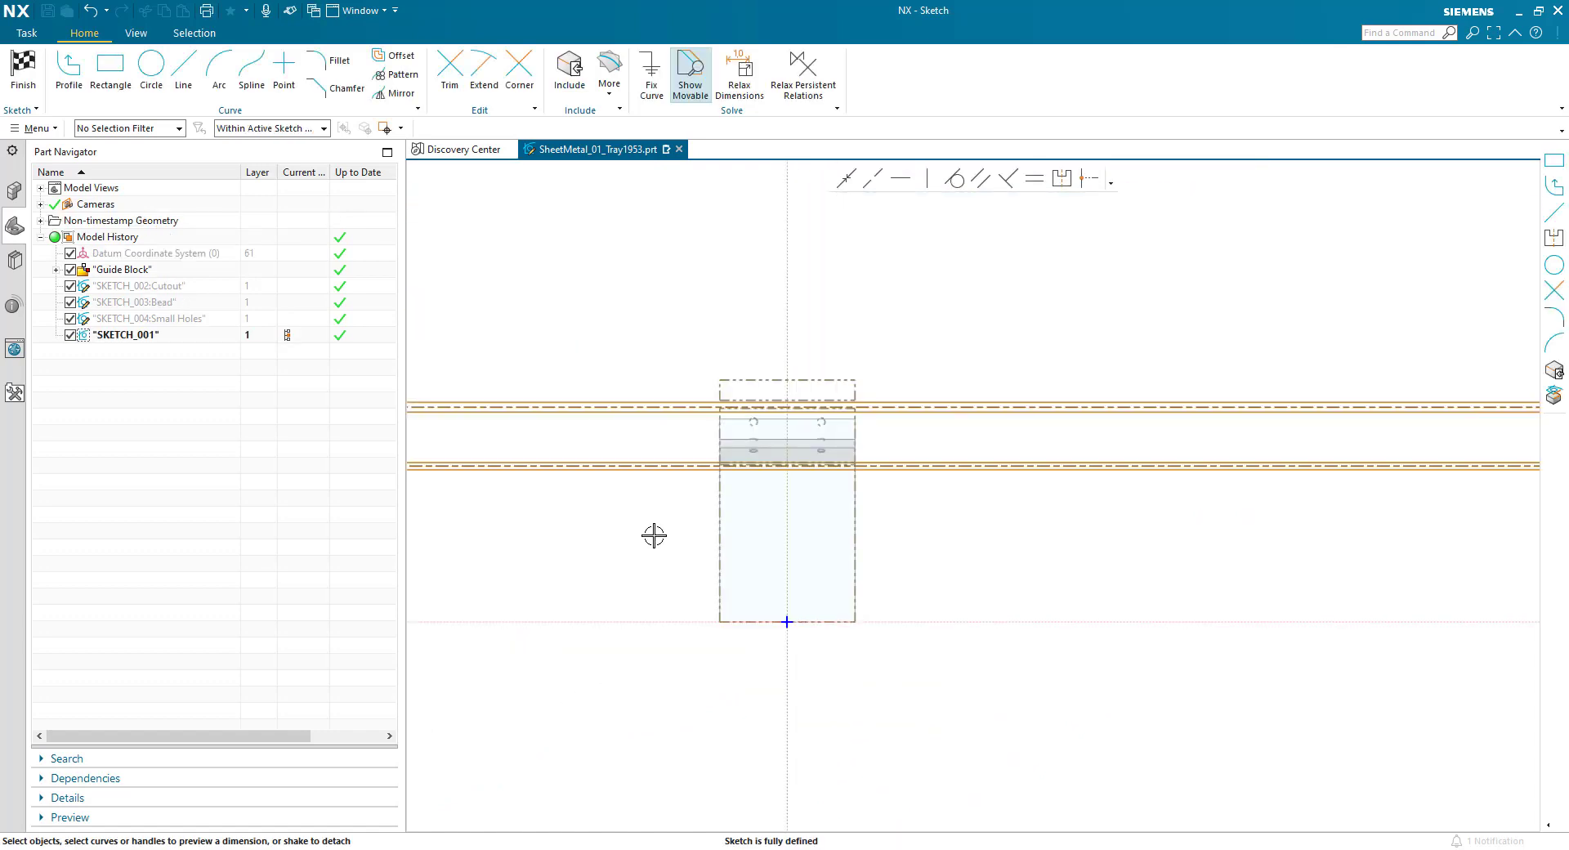
scroll(676, 495, up, 3)
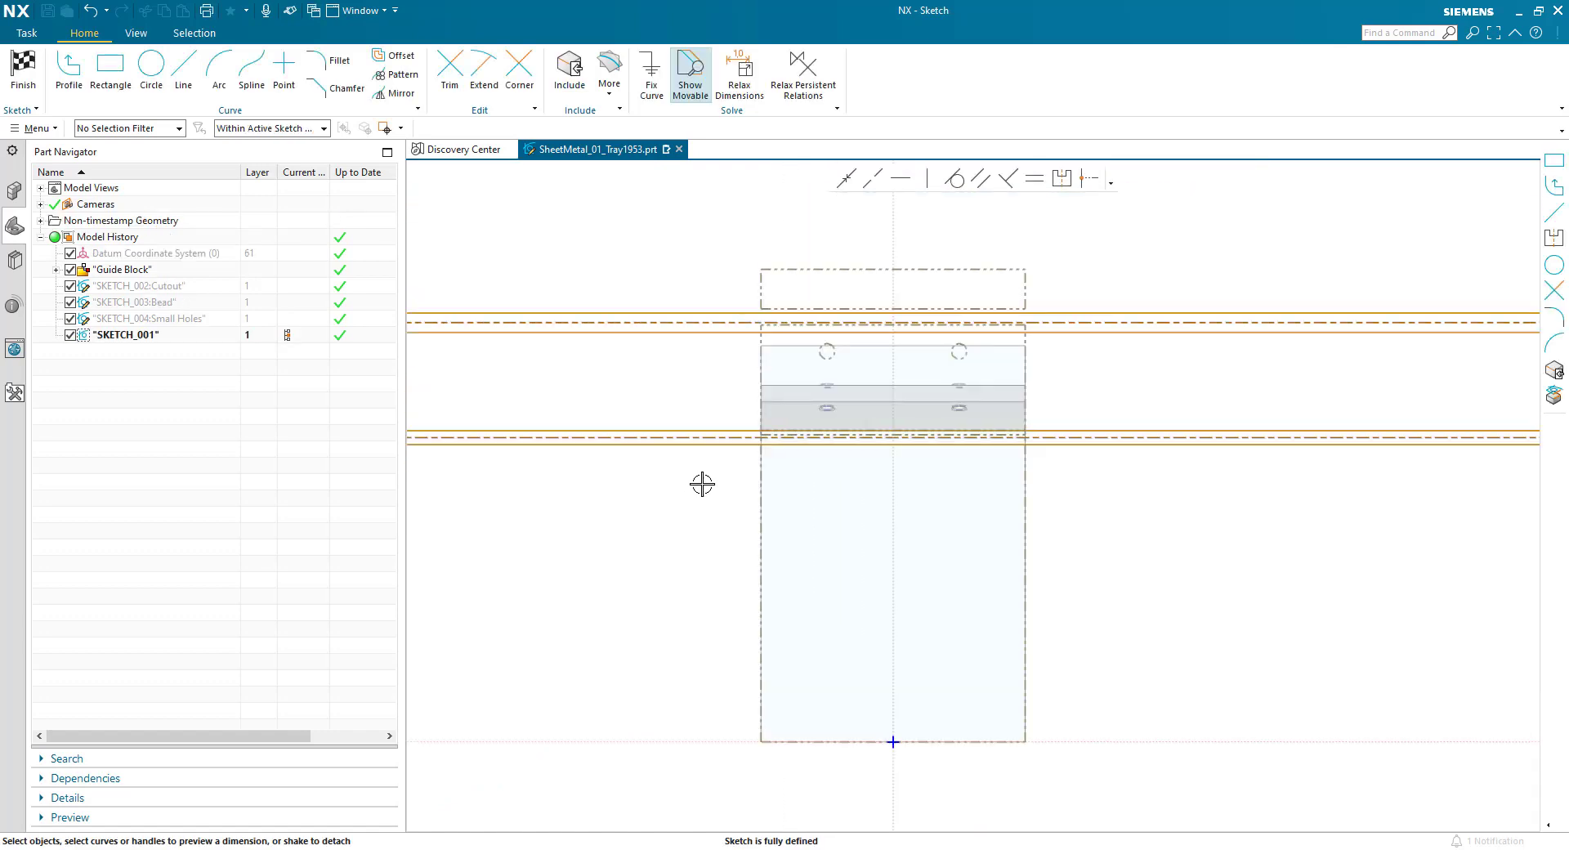
right_click(147, 274)
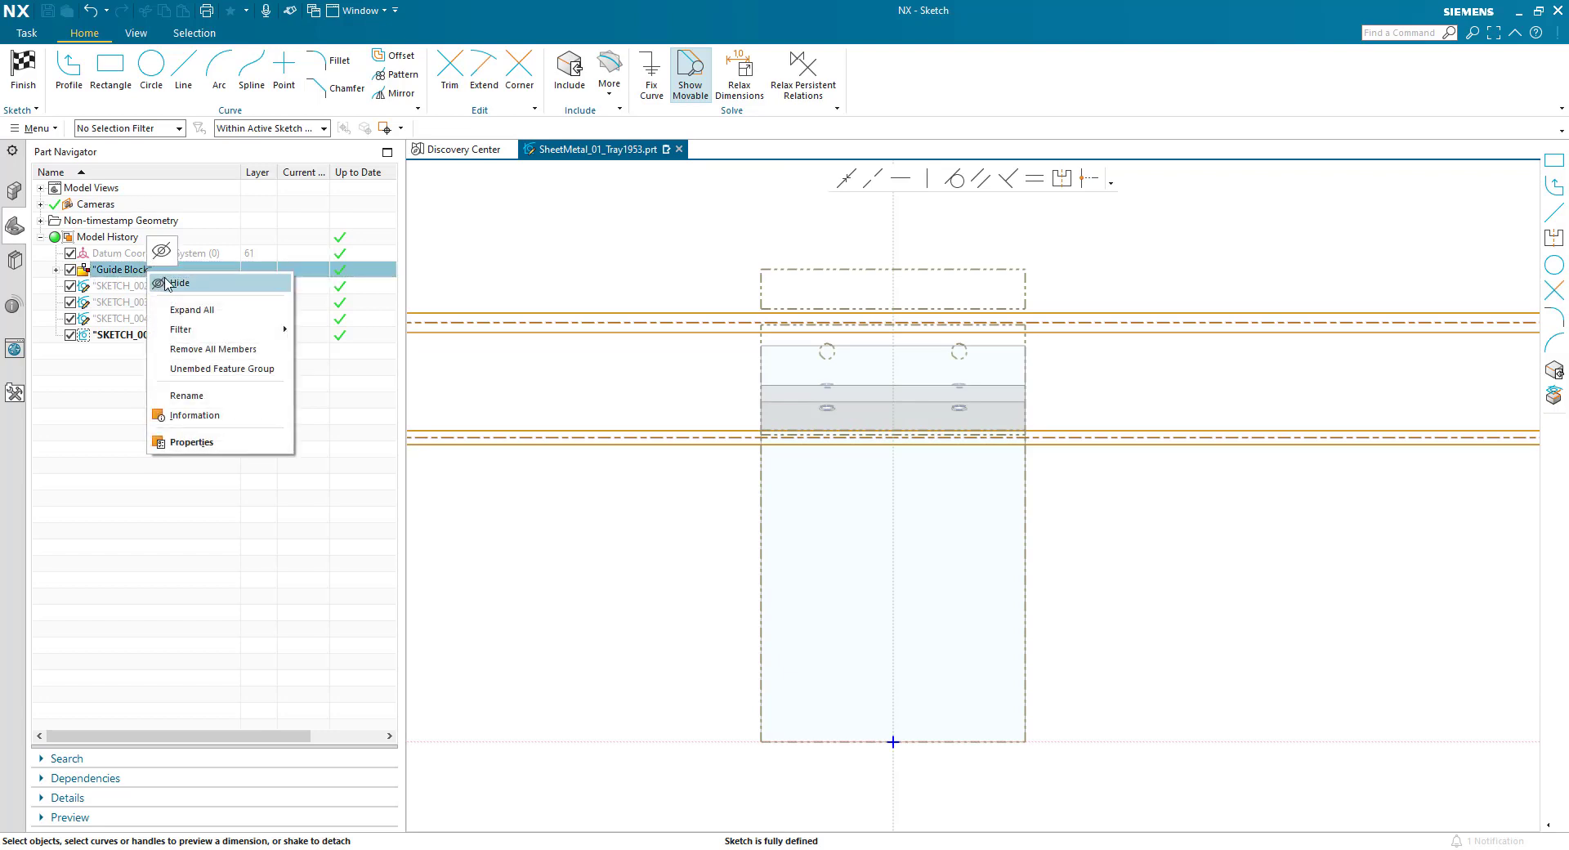
click(170, 283)
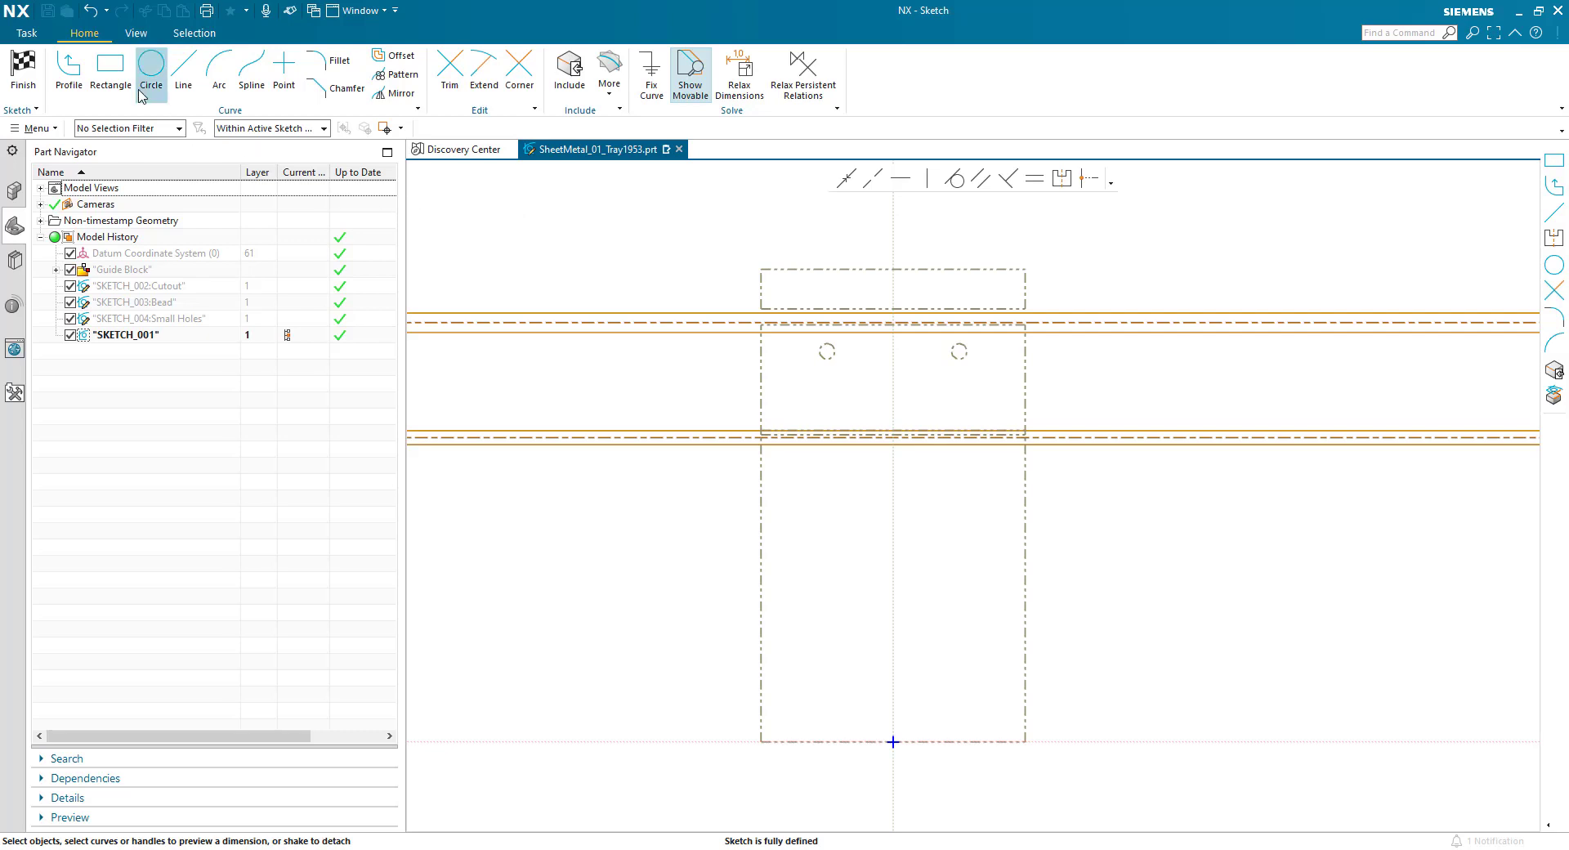
- Include the uppermost horizontal line of the unfolded dashed outline in the sketch
click(110, 77)
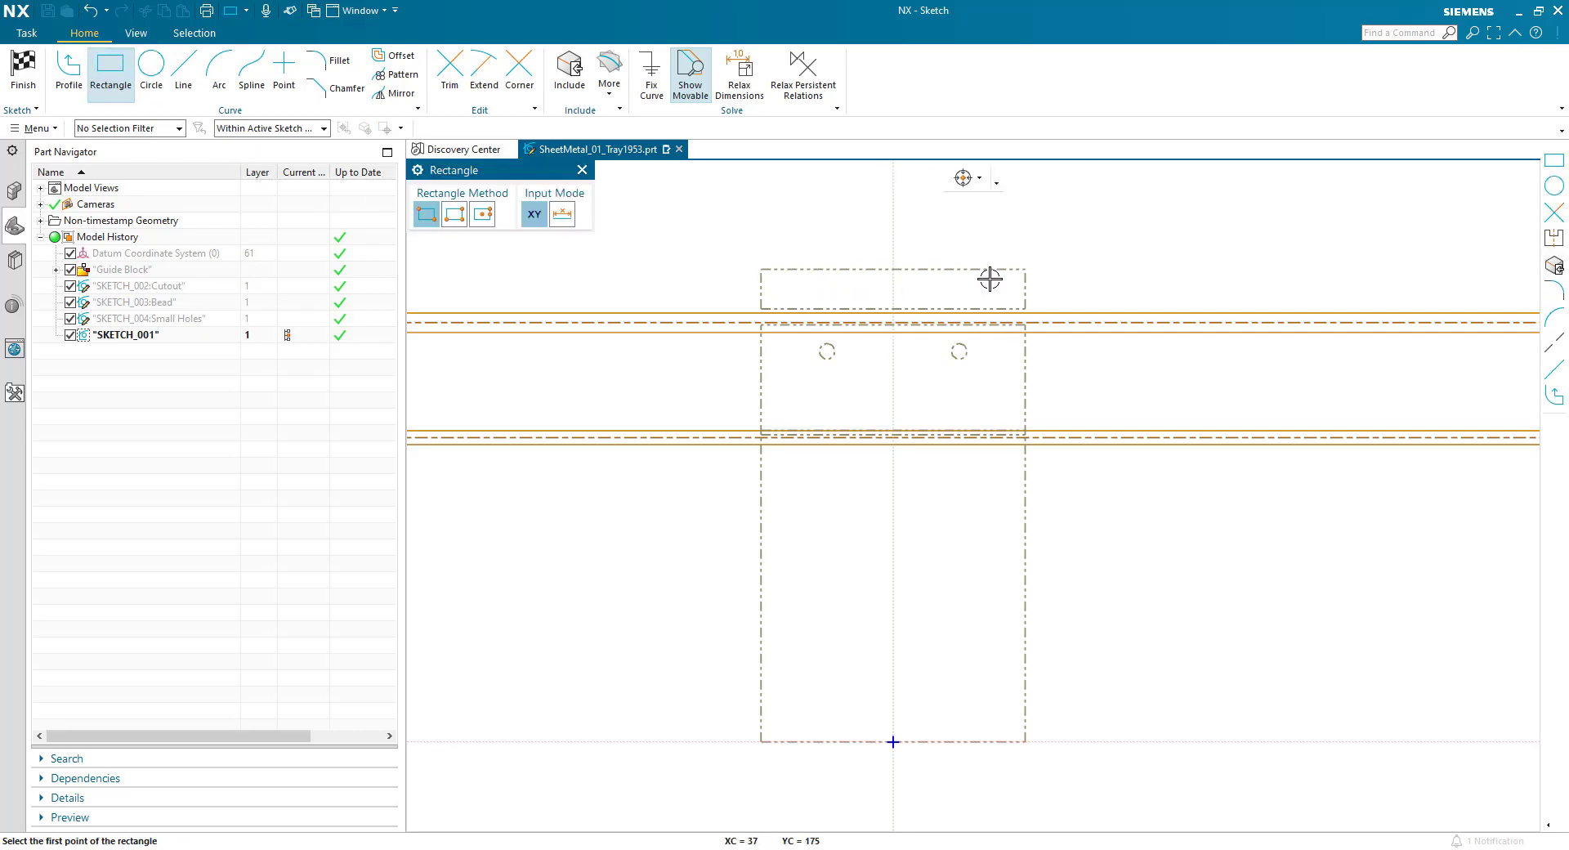
click(572, 82)
click(797, 269)
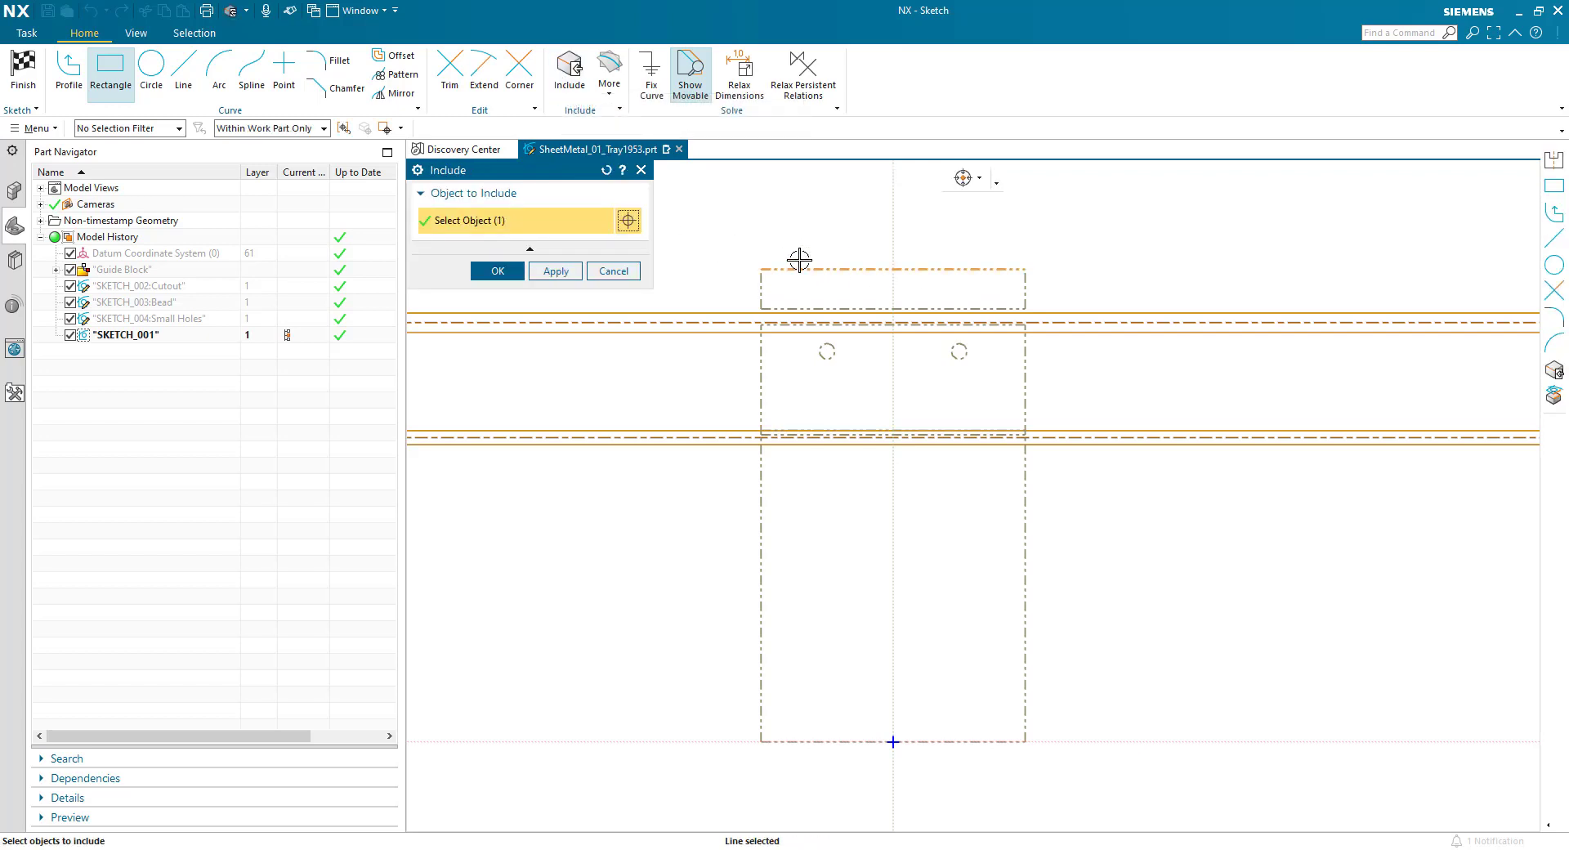
middle_click(791, 242)
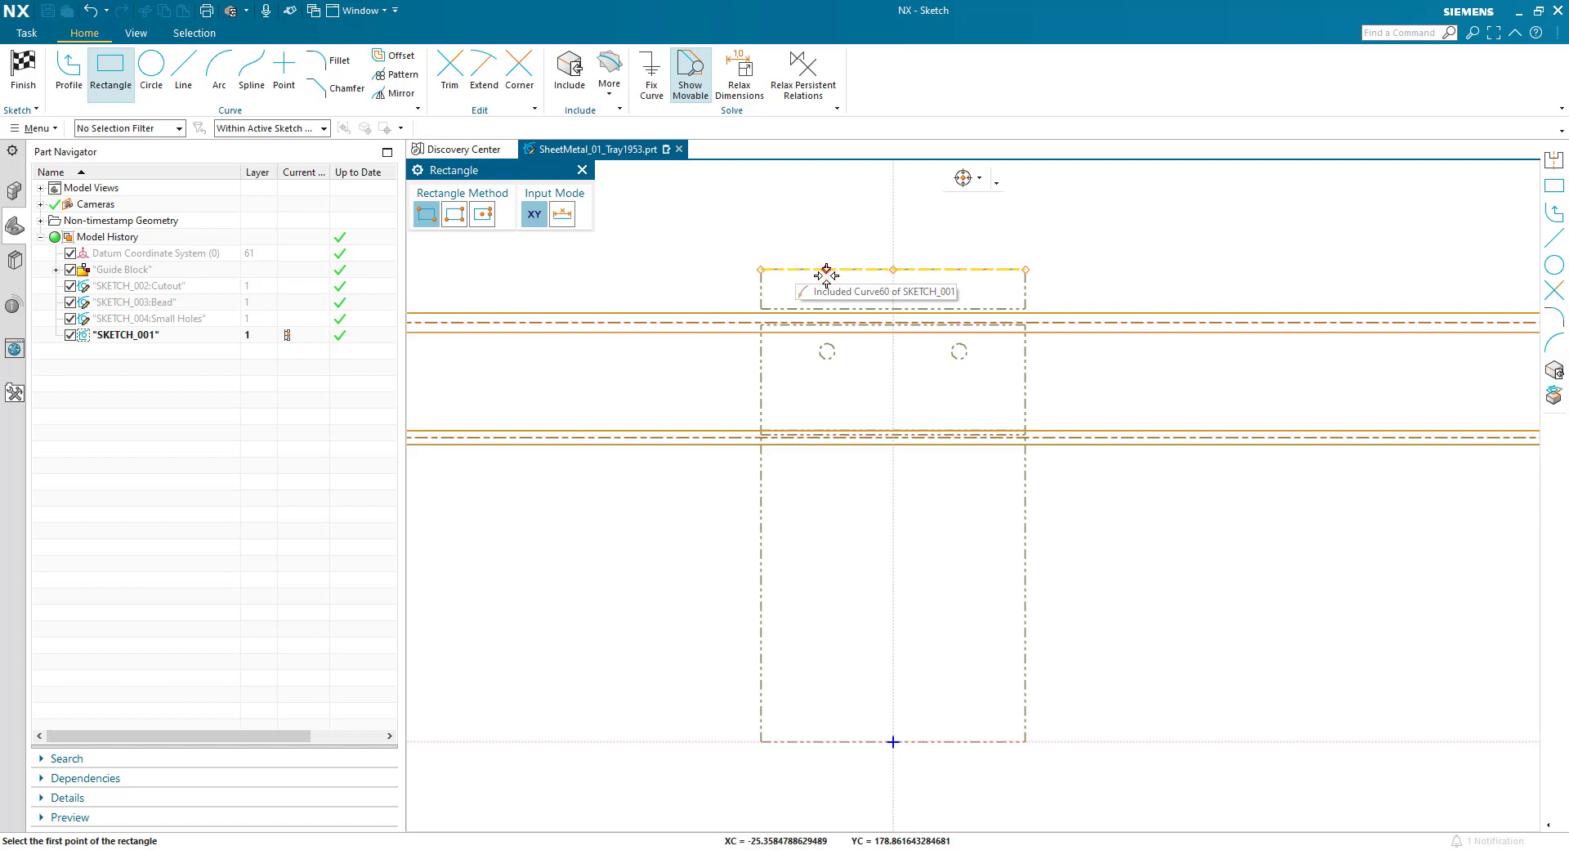
- Sketch a rectangle about 79 mm wide and 163 mm high, hanging down from the included line across both bend zones
click(789, 269)
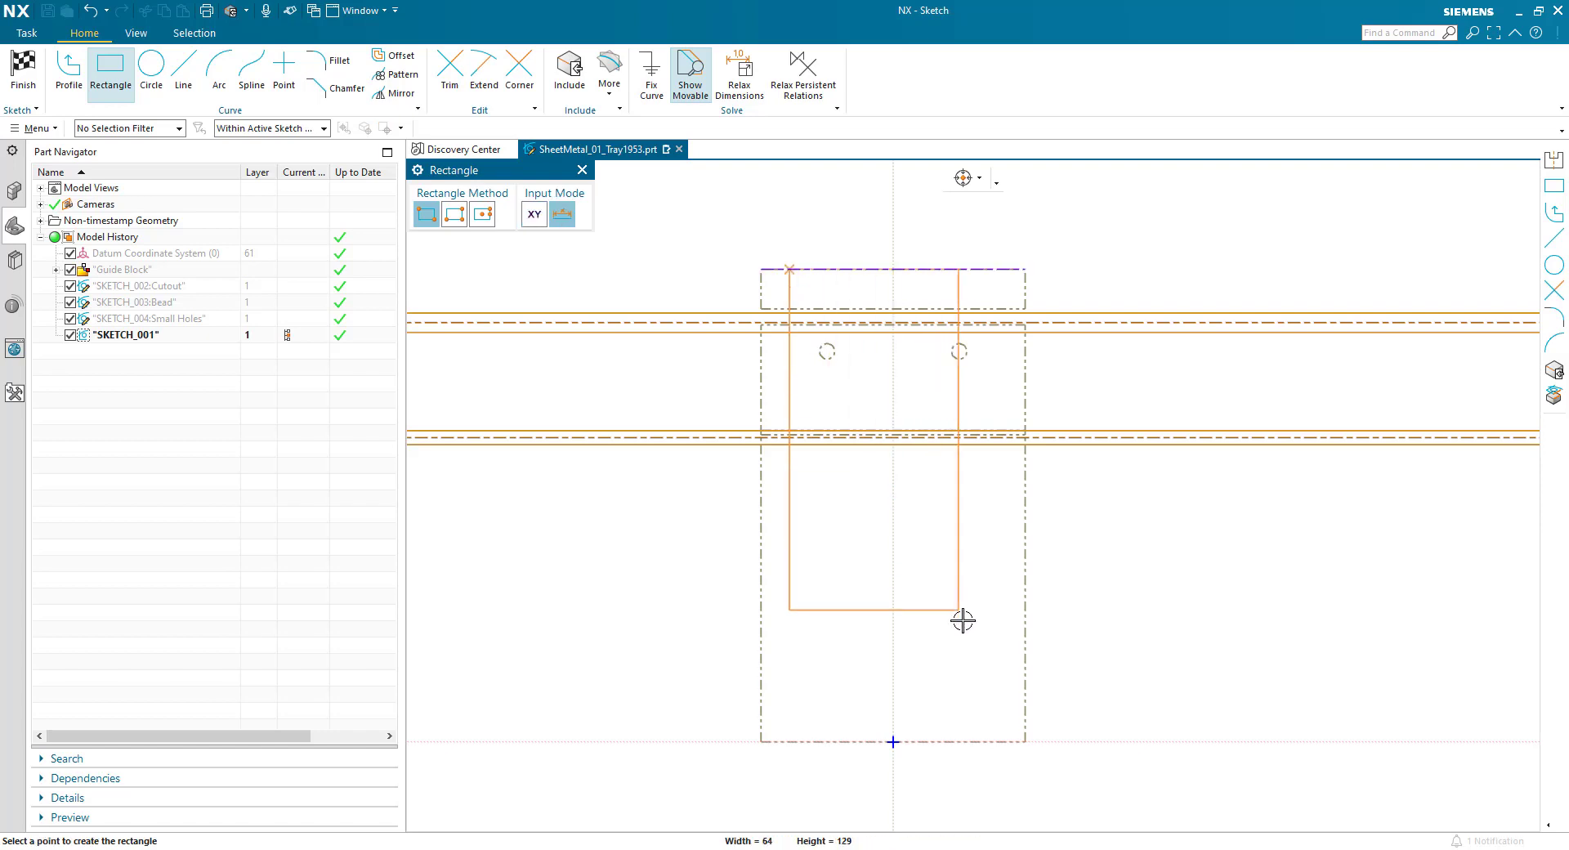
click(998, 700)
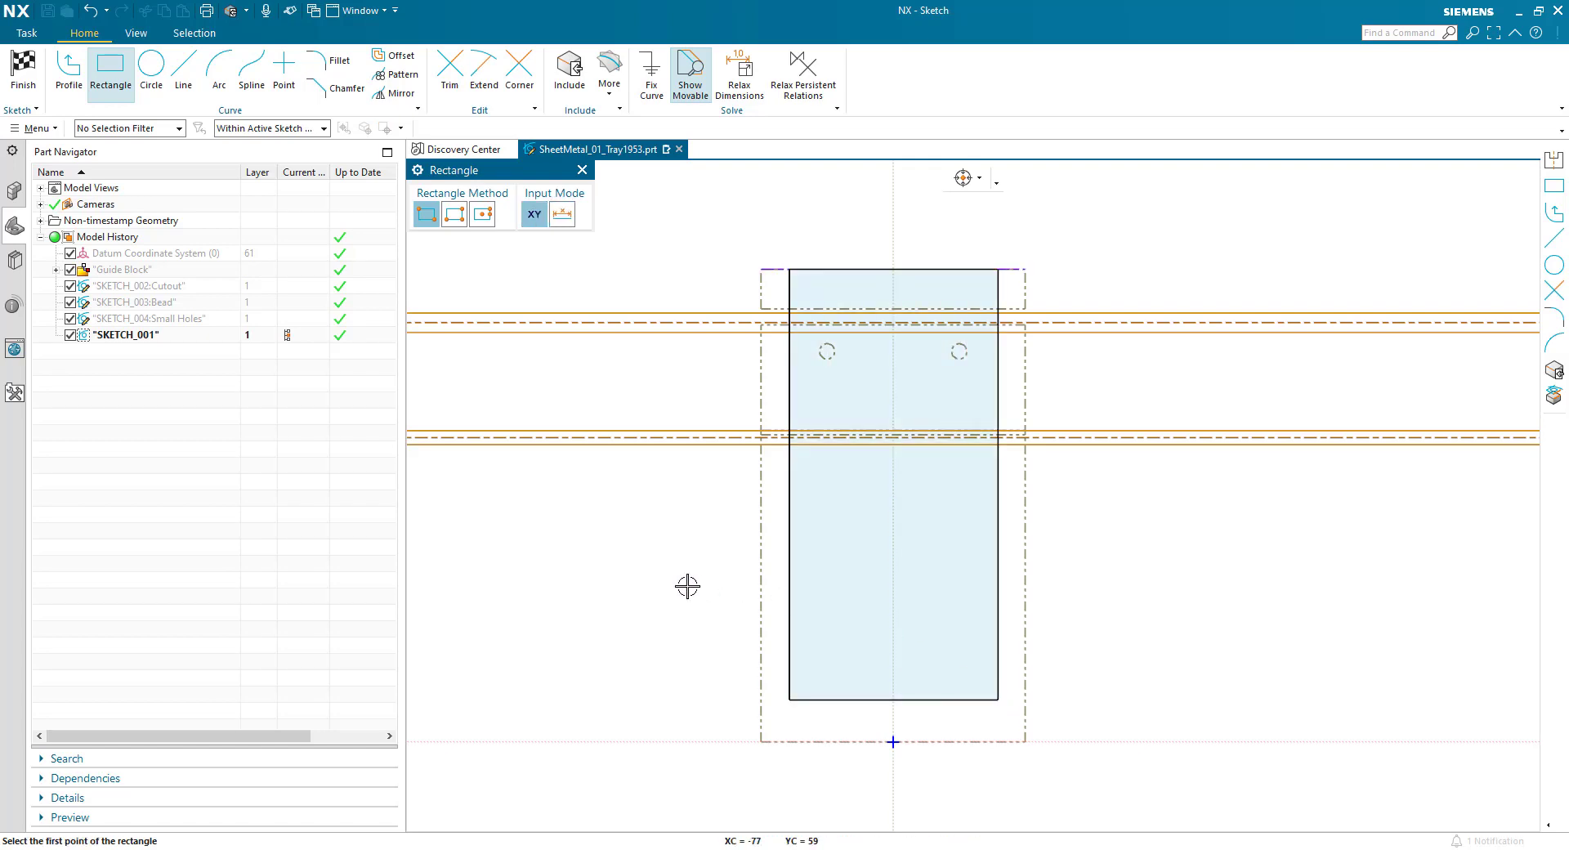
key(Escape)
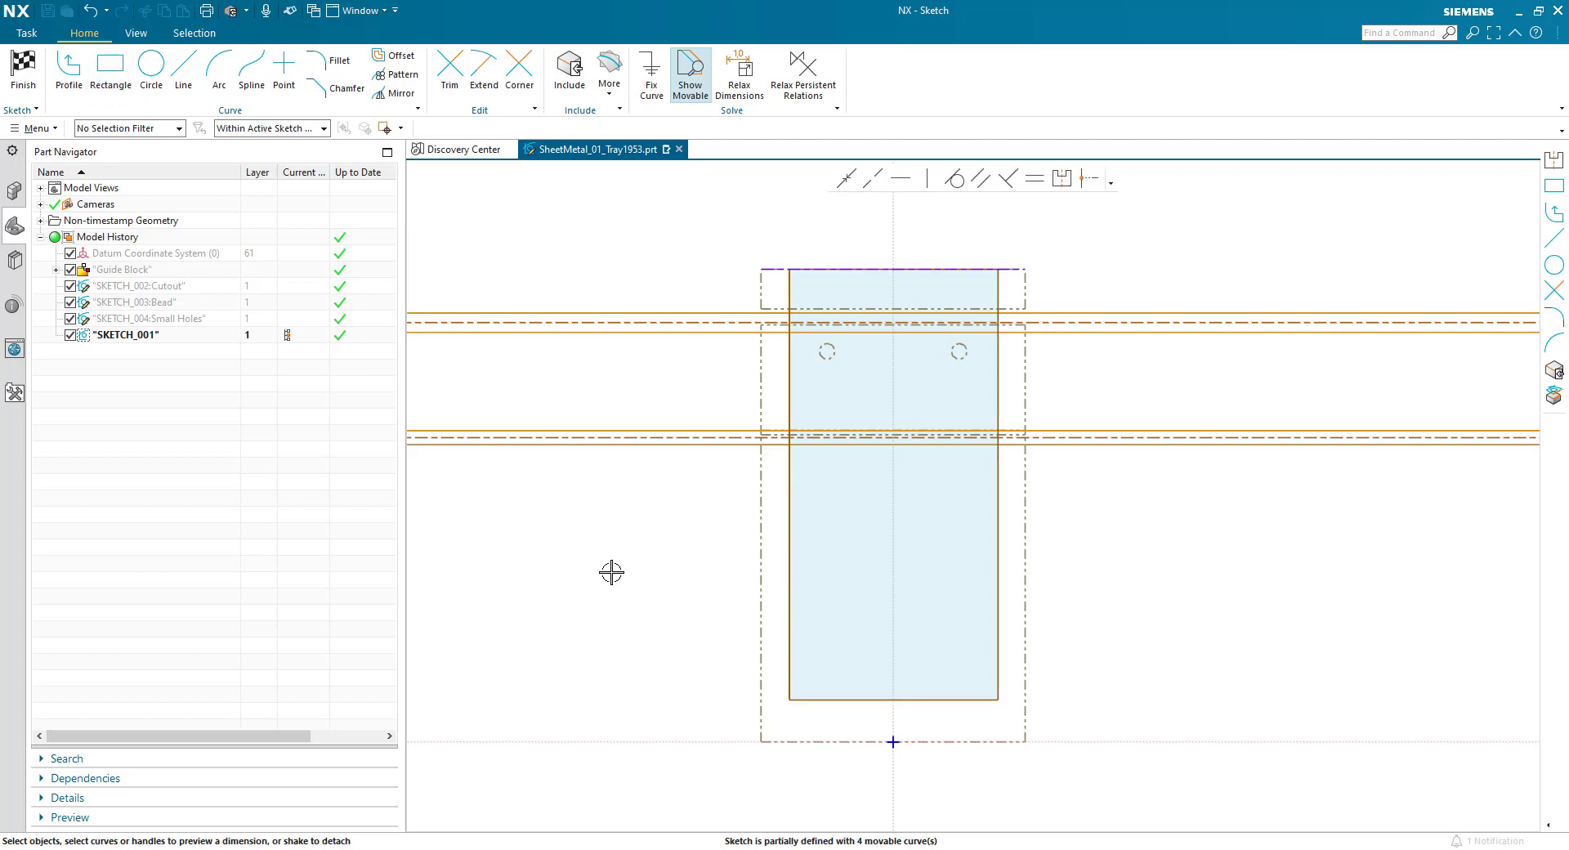
- Dimension the rectangle's lower edge and set its width to 70 mm
click(815, 703)
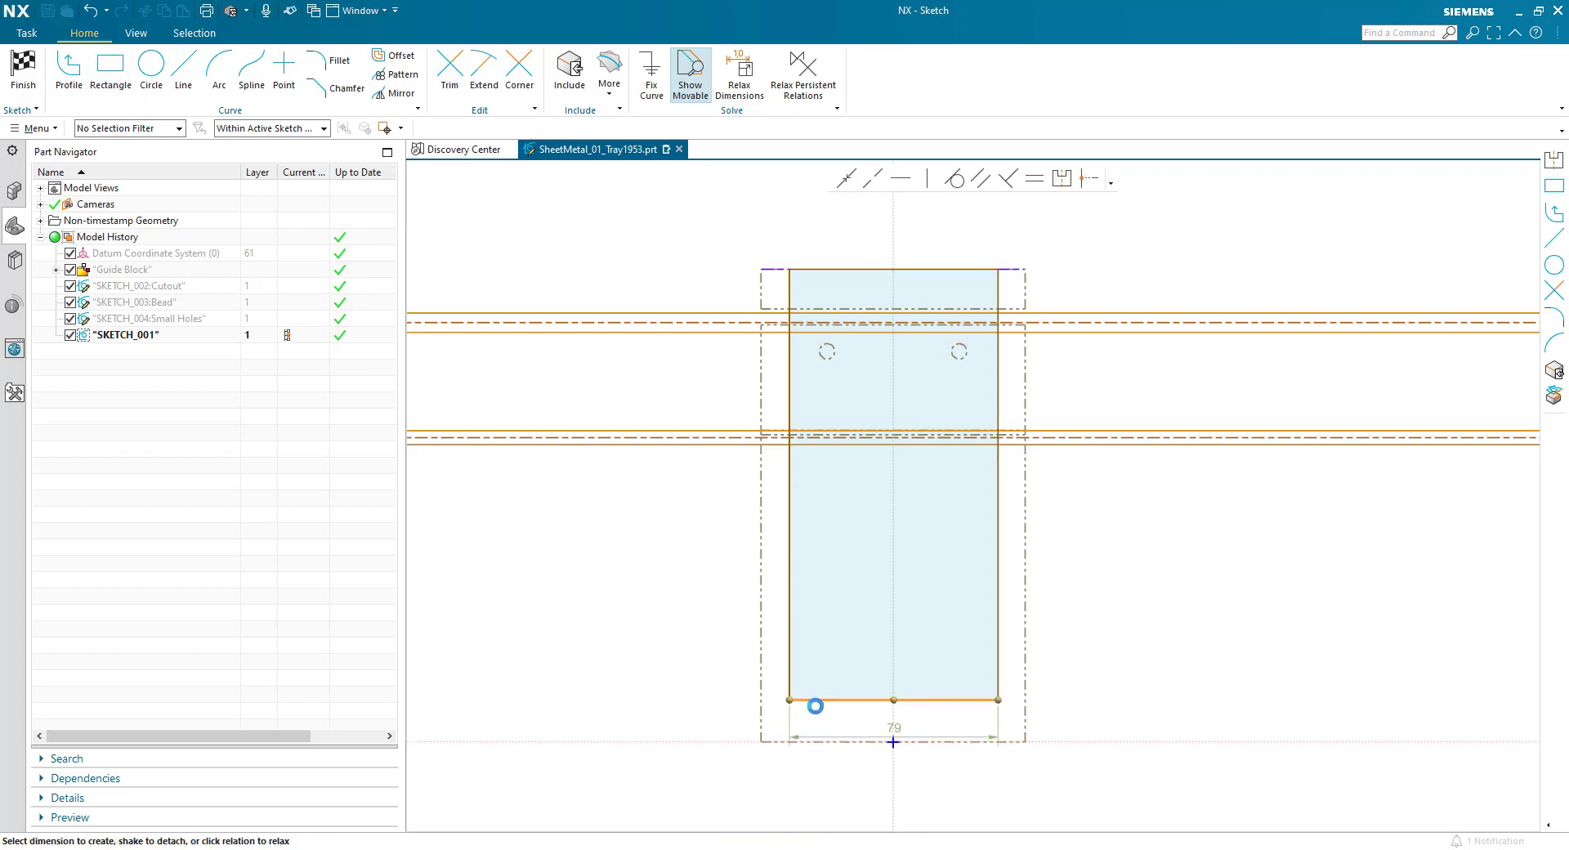
click(878, 730)
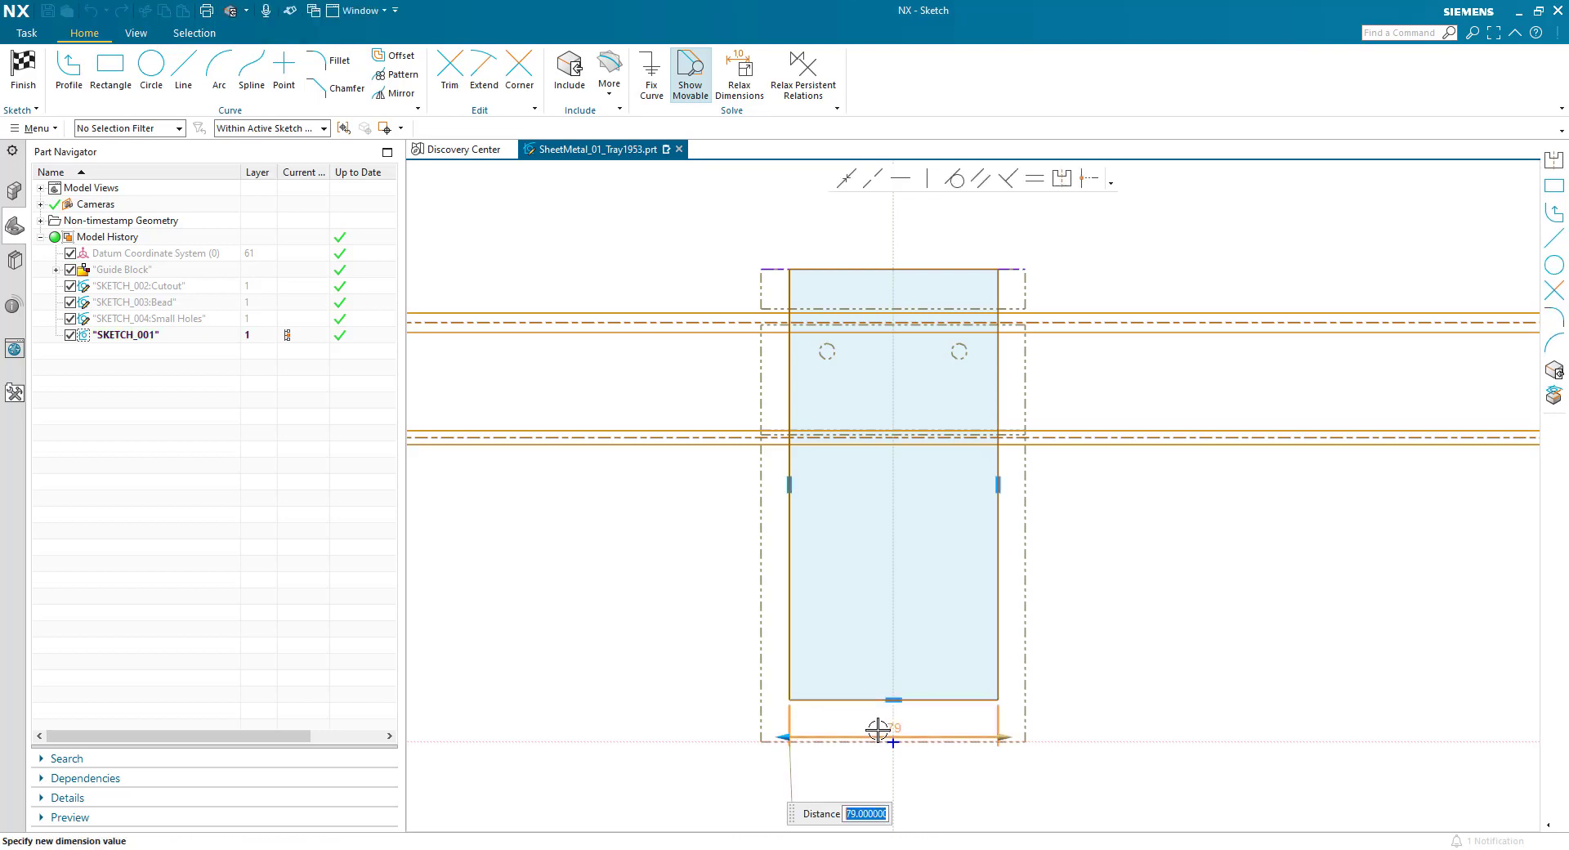
text(70)
key(Return)
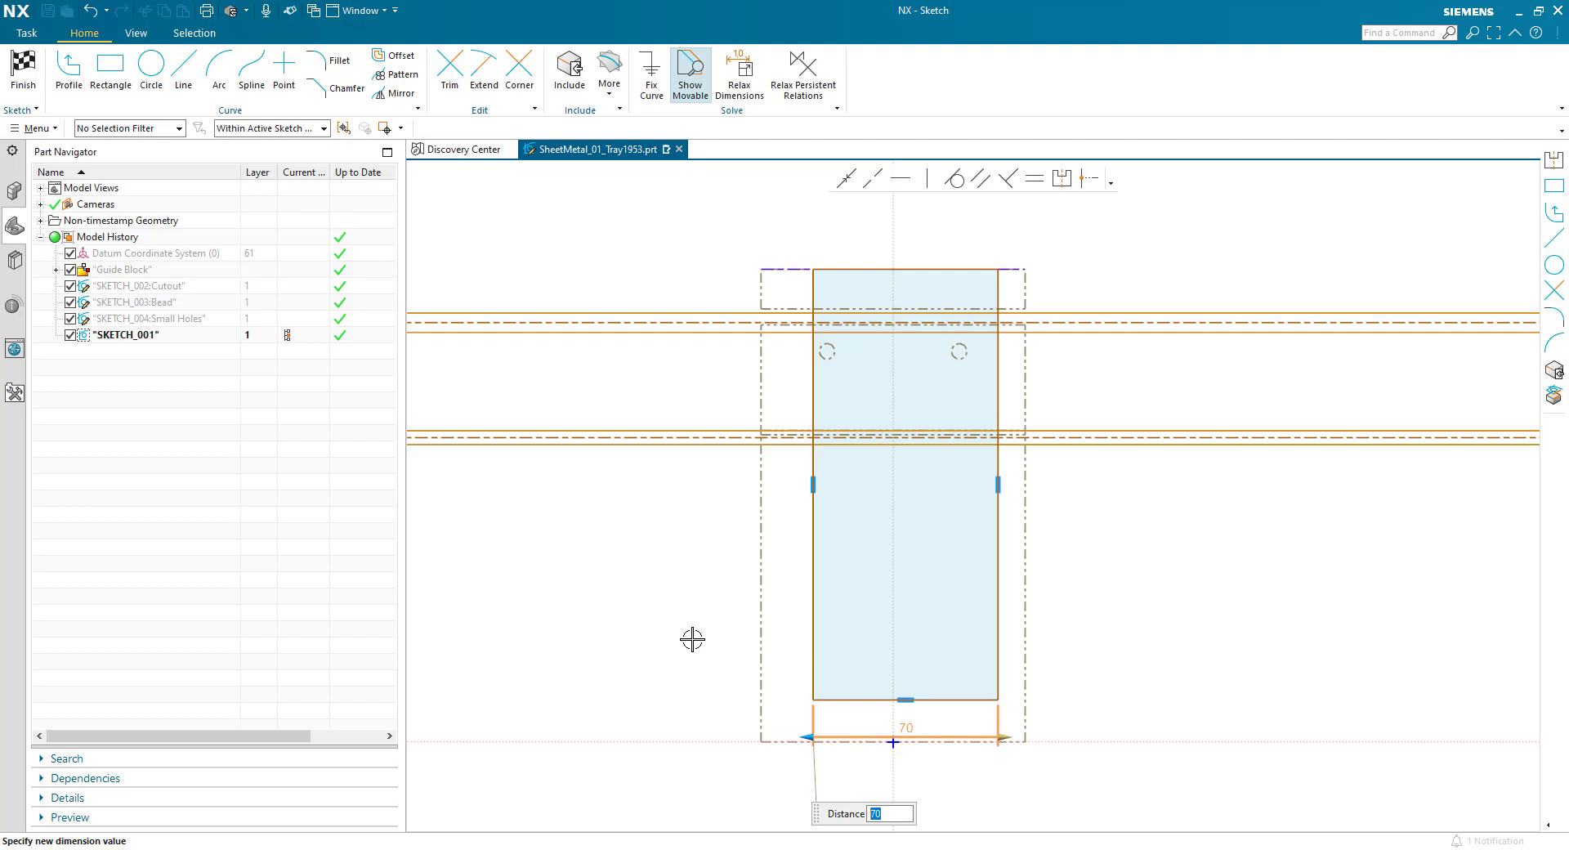
click(719, 651)
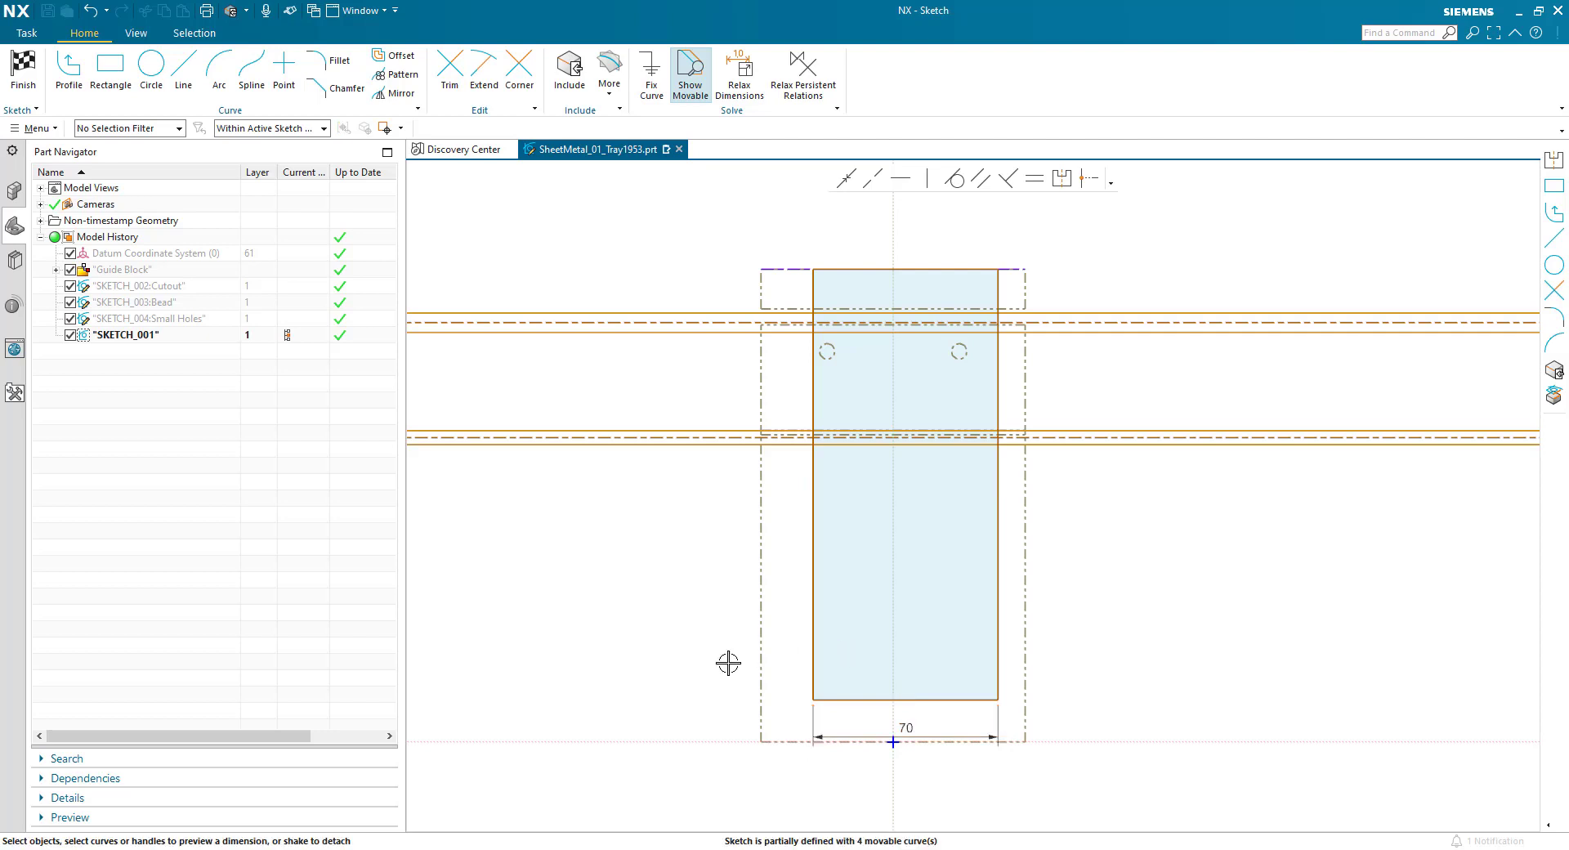
- Make the rectangle's two vertical sides symmetric about the sketch's vertical axis and accept the proposed solution
click(813, 664)
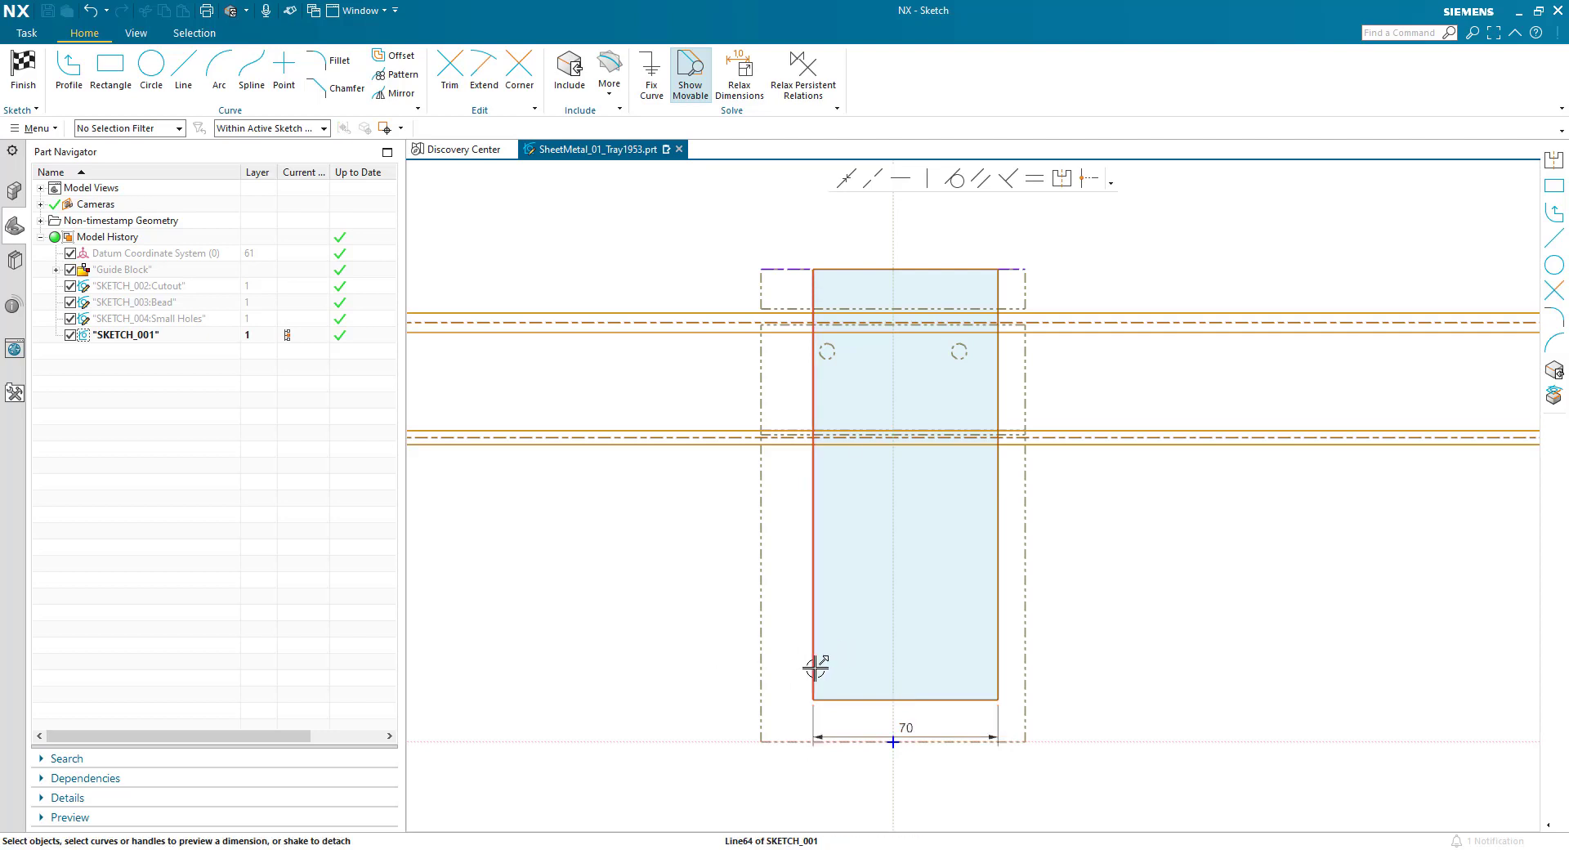
click(997, 655)
click(892, 630)
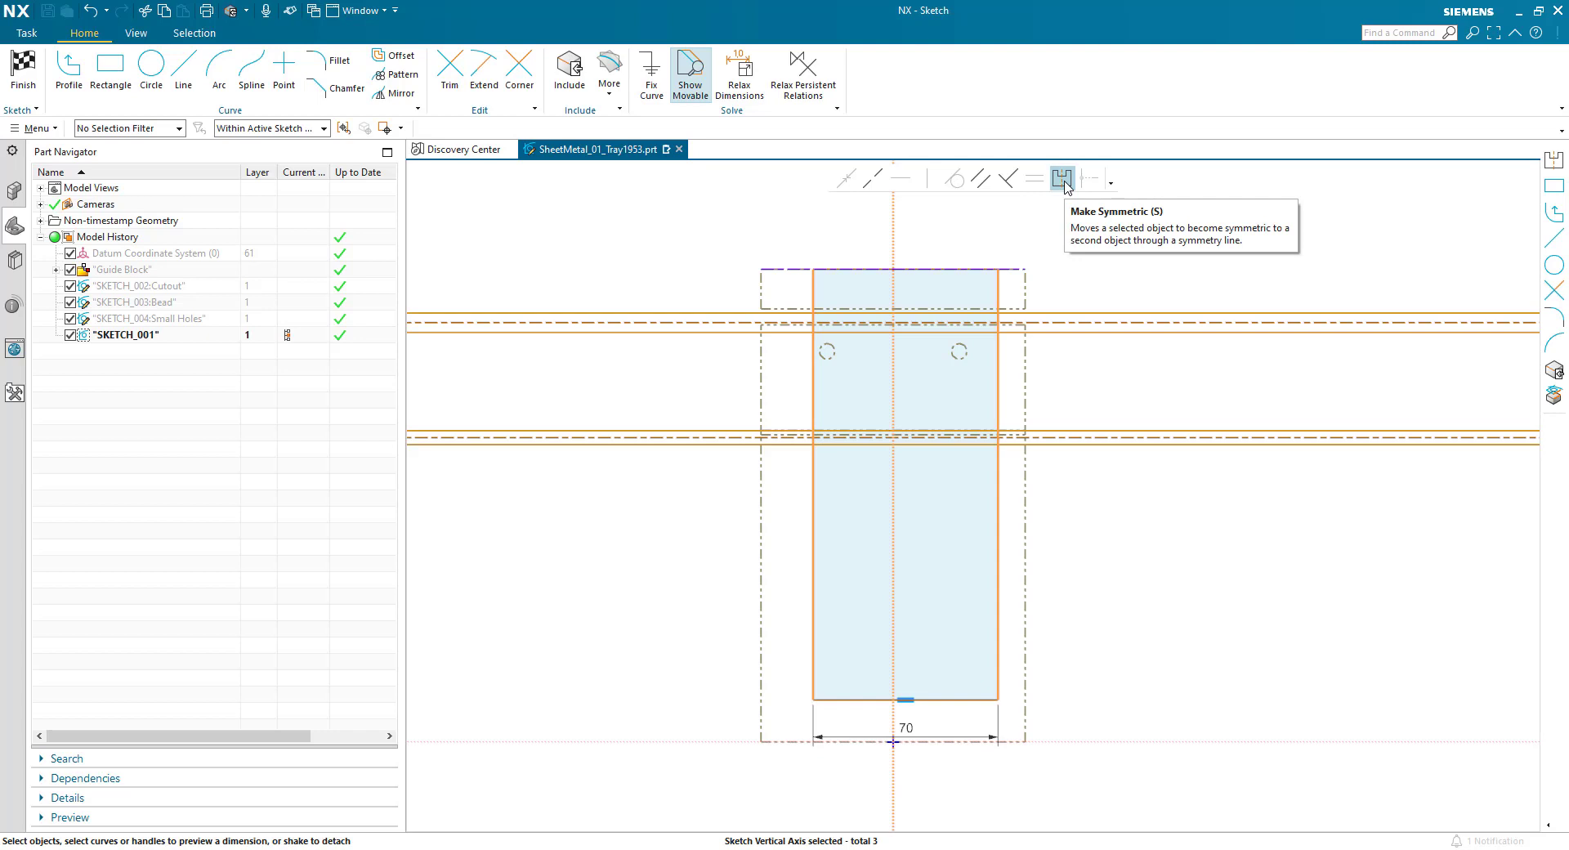
click(1063, 179)
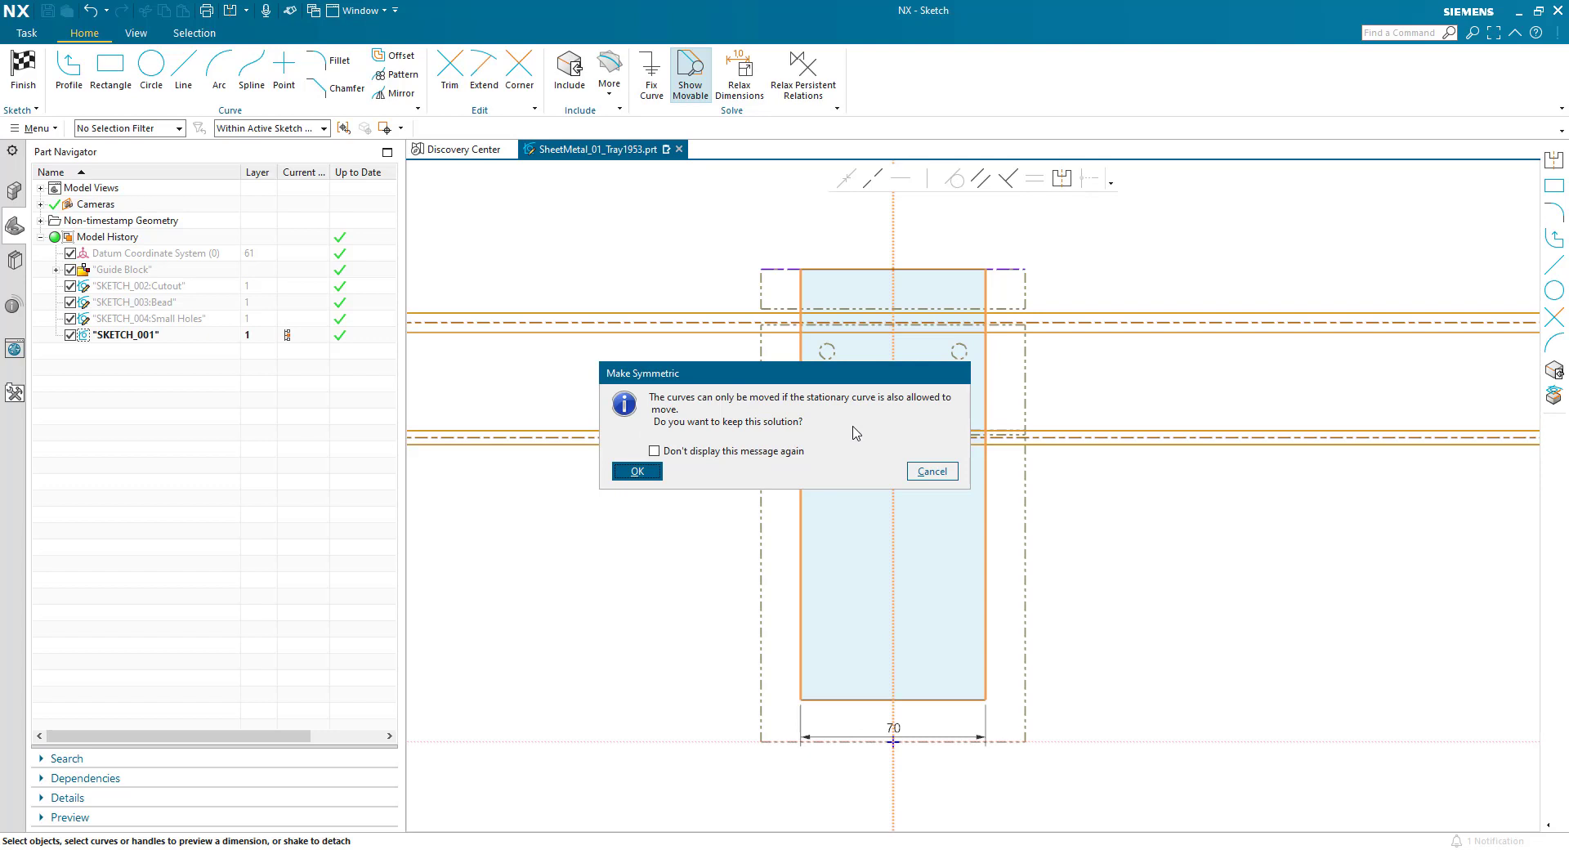
click(637, 472)
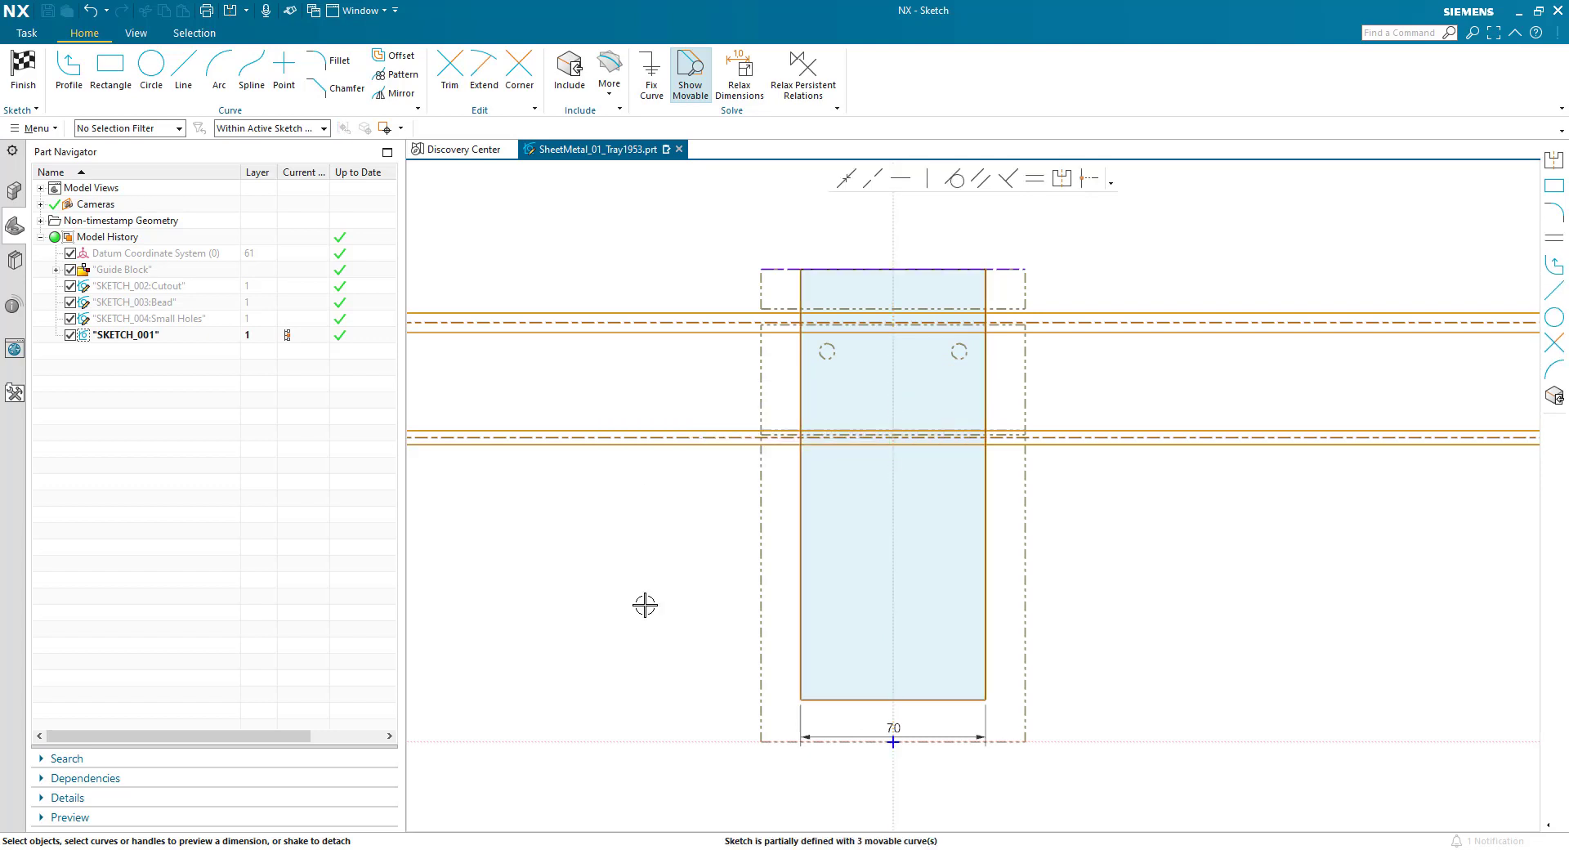
- Set the distance between the rectangle's lower edge and the horizontal axis to 20 mm and finish the sketch
click(944, 699)
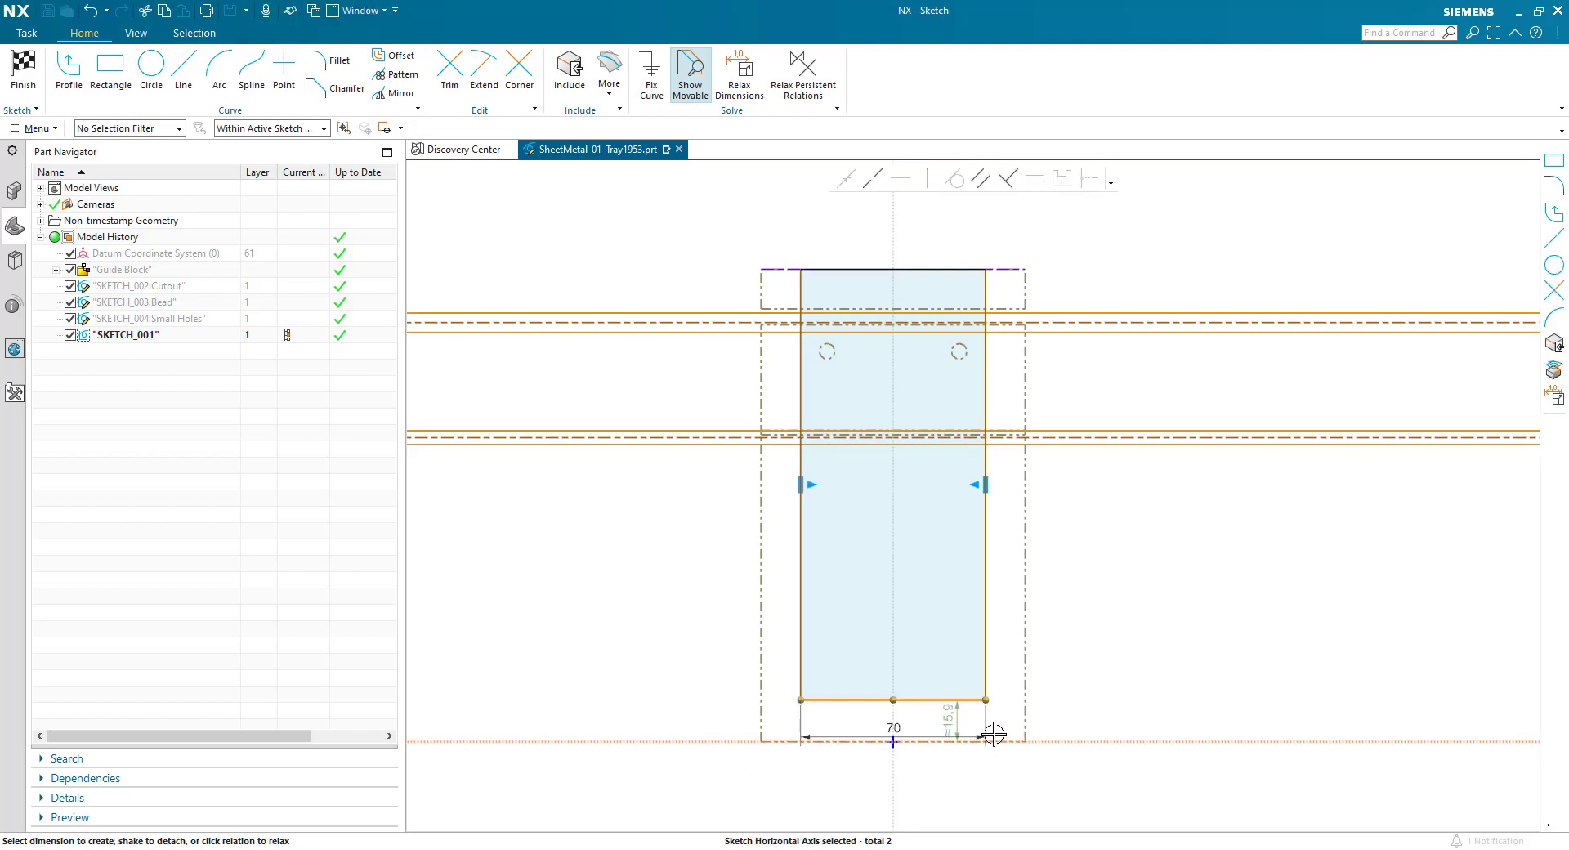
key(Escape)
click(954, 721)
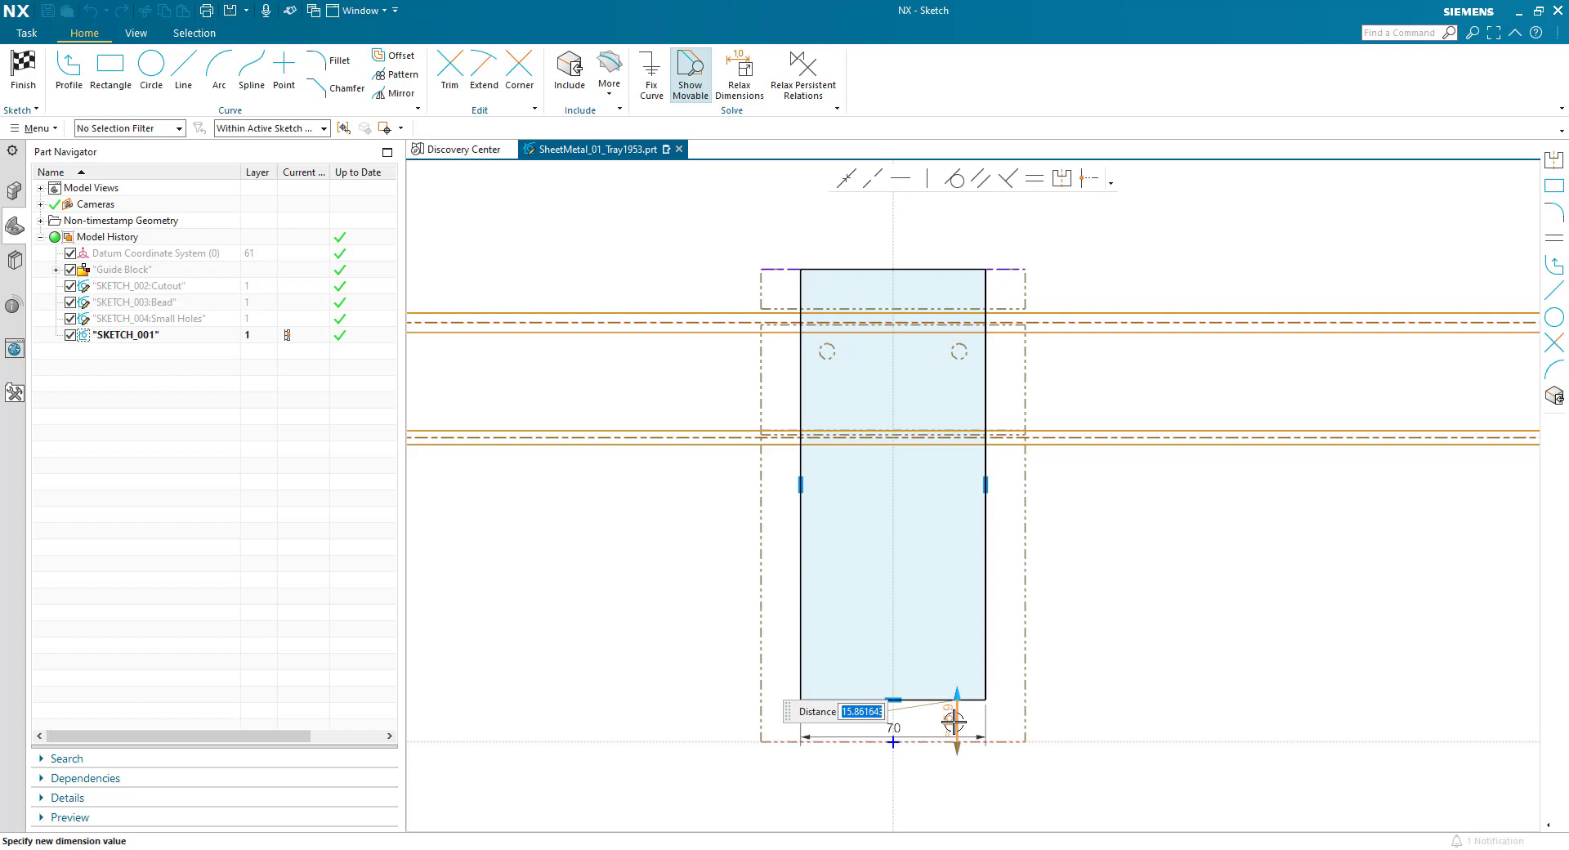
text(20)
key(Return)
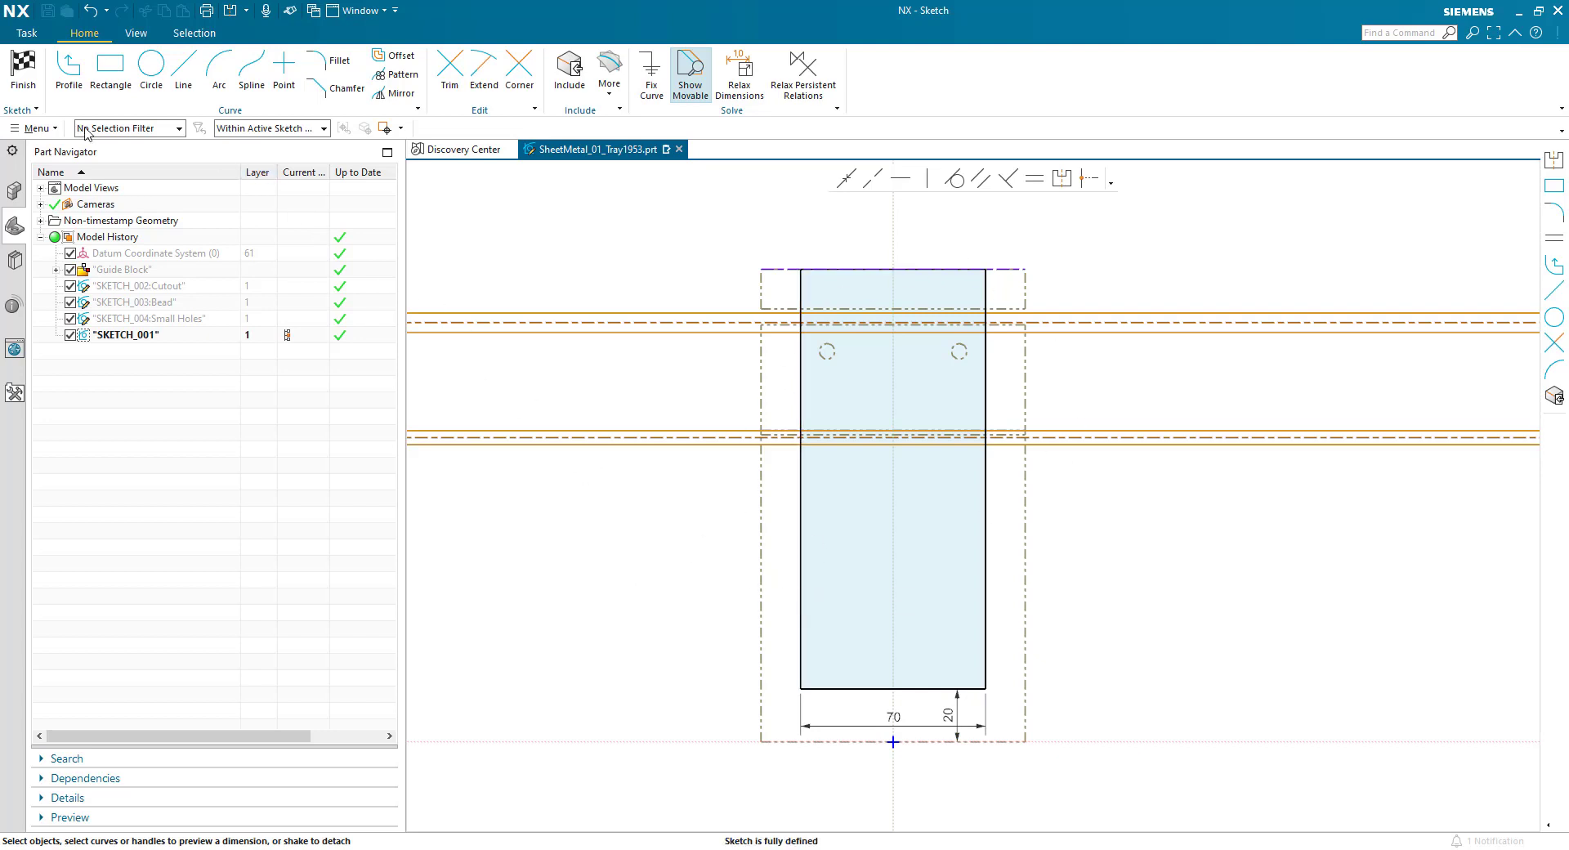
click(5, 71)
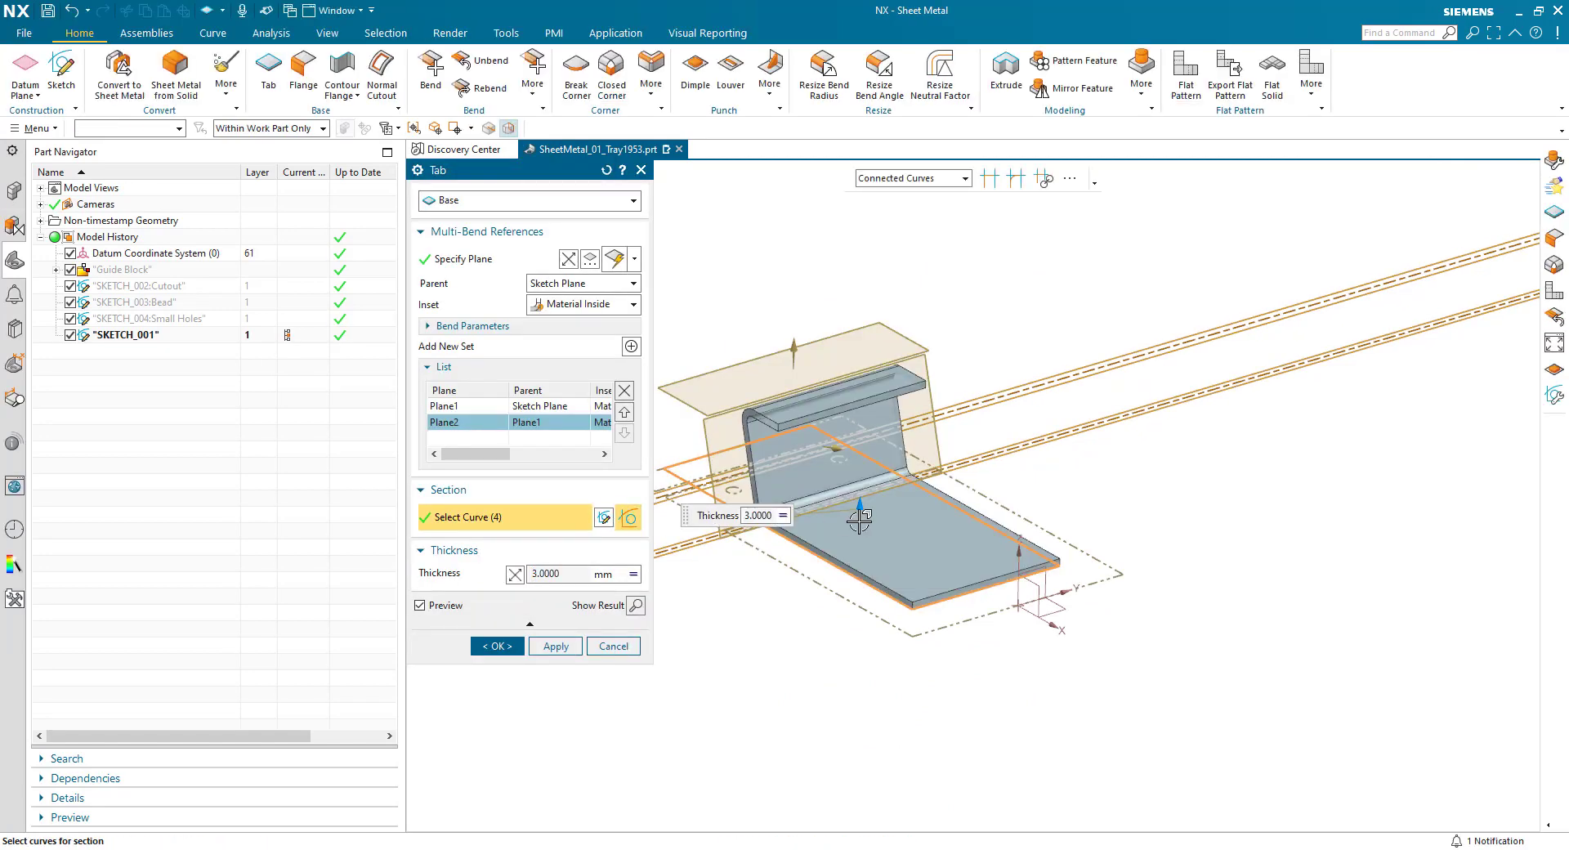
- Show the Guide Block feature group again to compare it with the tab preview
scroll(687, 454, up, 3)
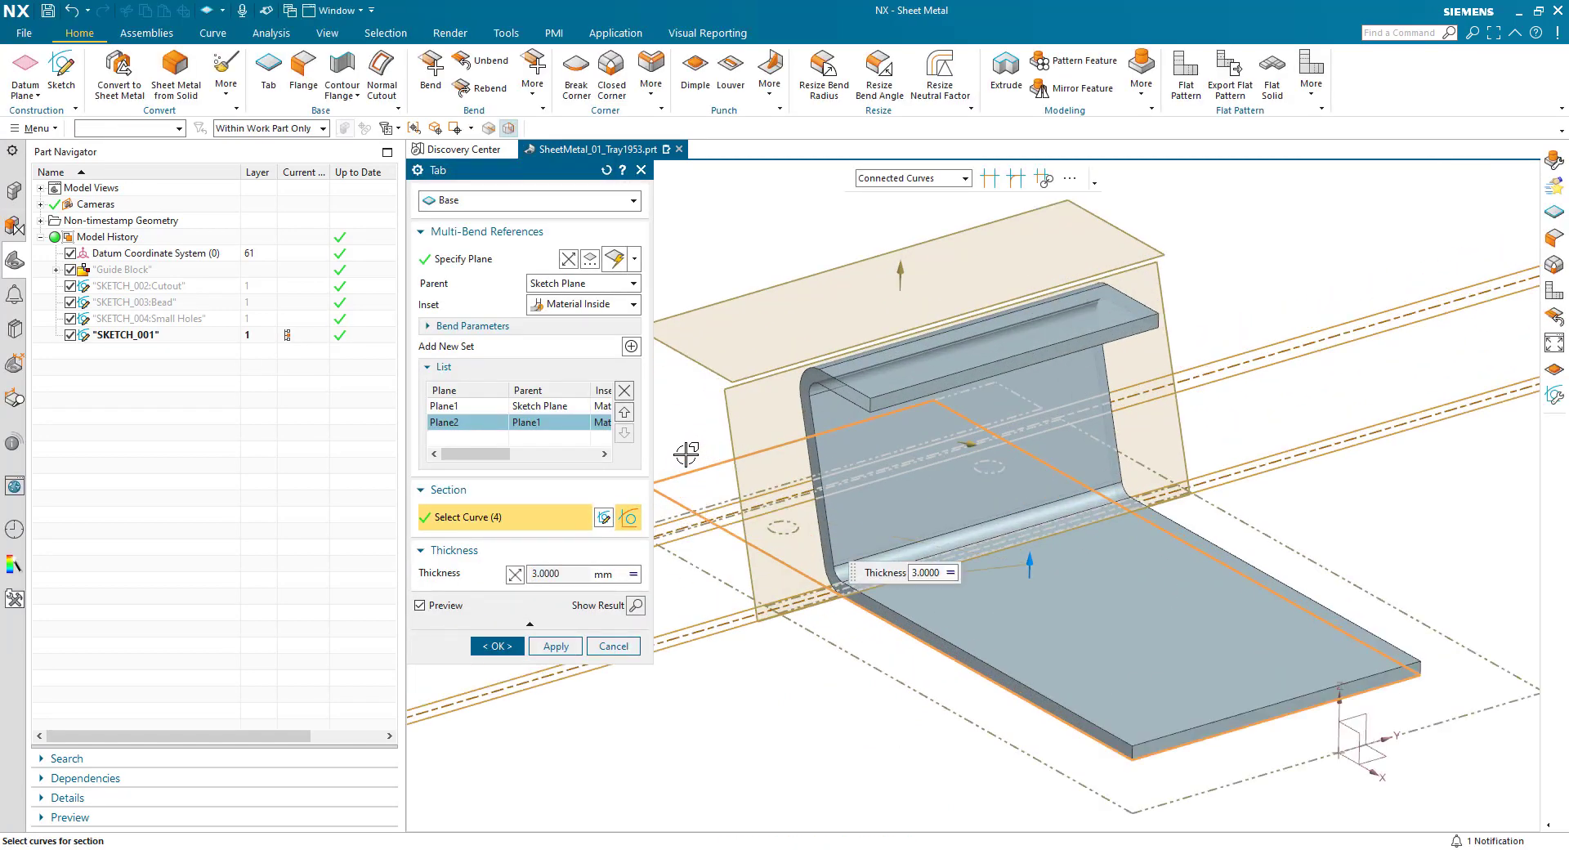
right_click(135, 272)
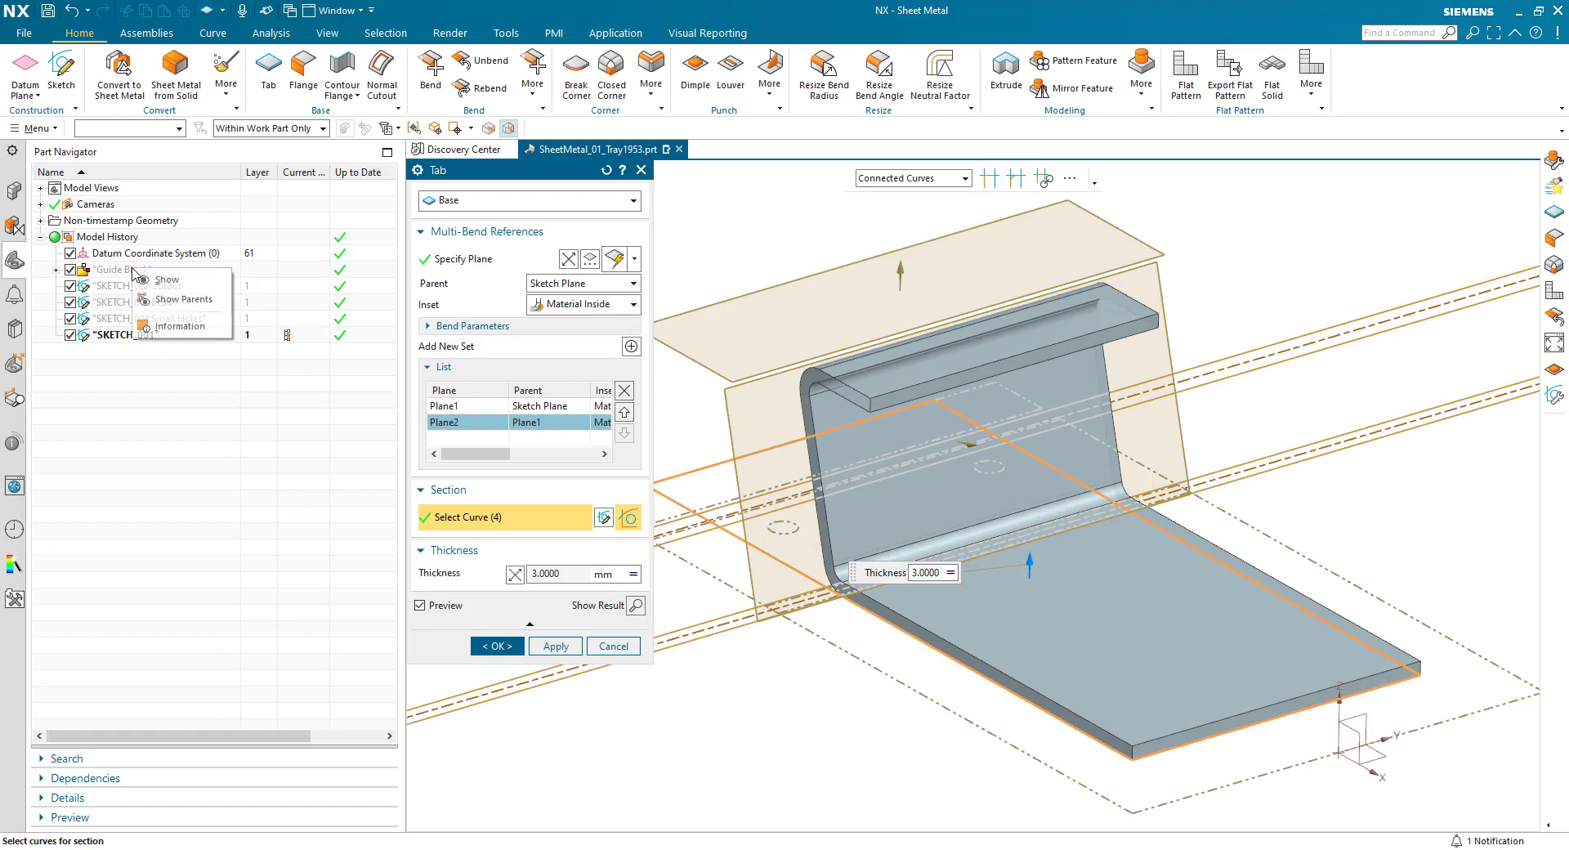
click(156, 282)
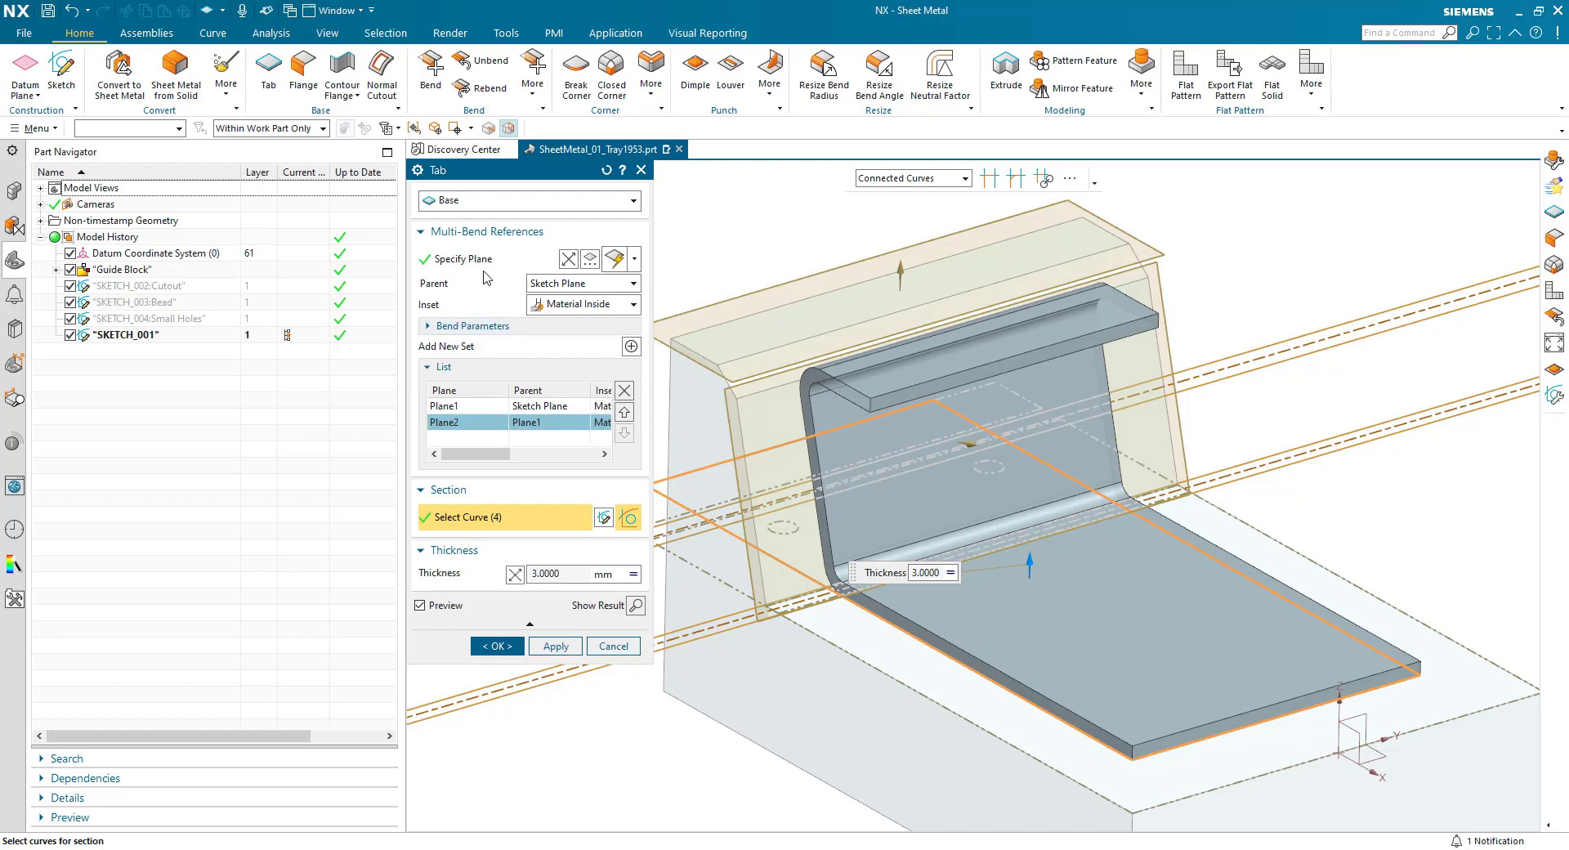
- Reverse the second bend plane, set its inset to Material Outside and give the plane an offset distance of 0.5 mm
click(542, 260)
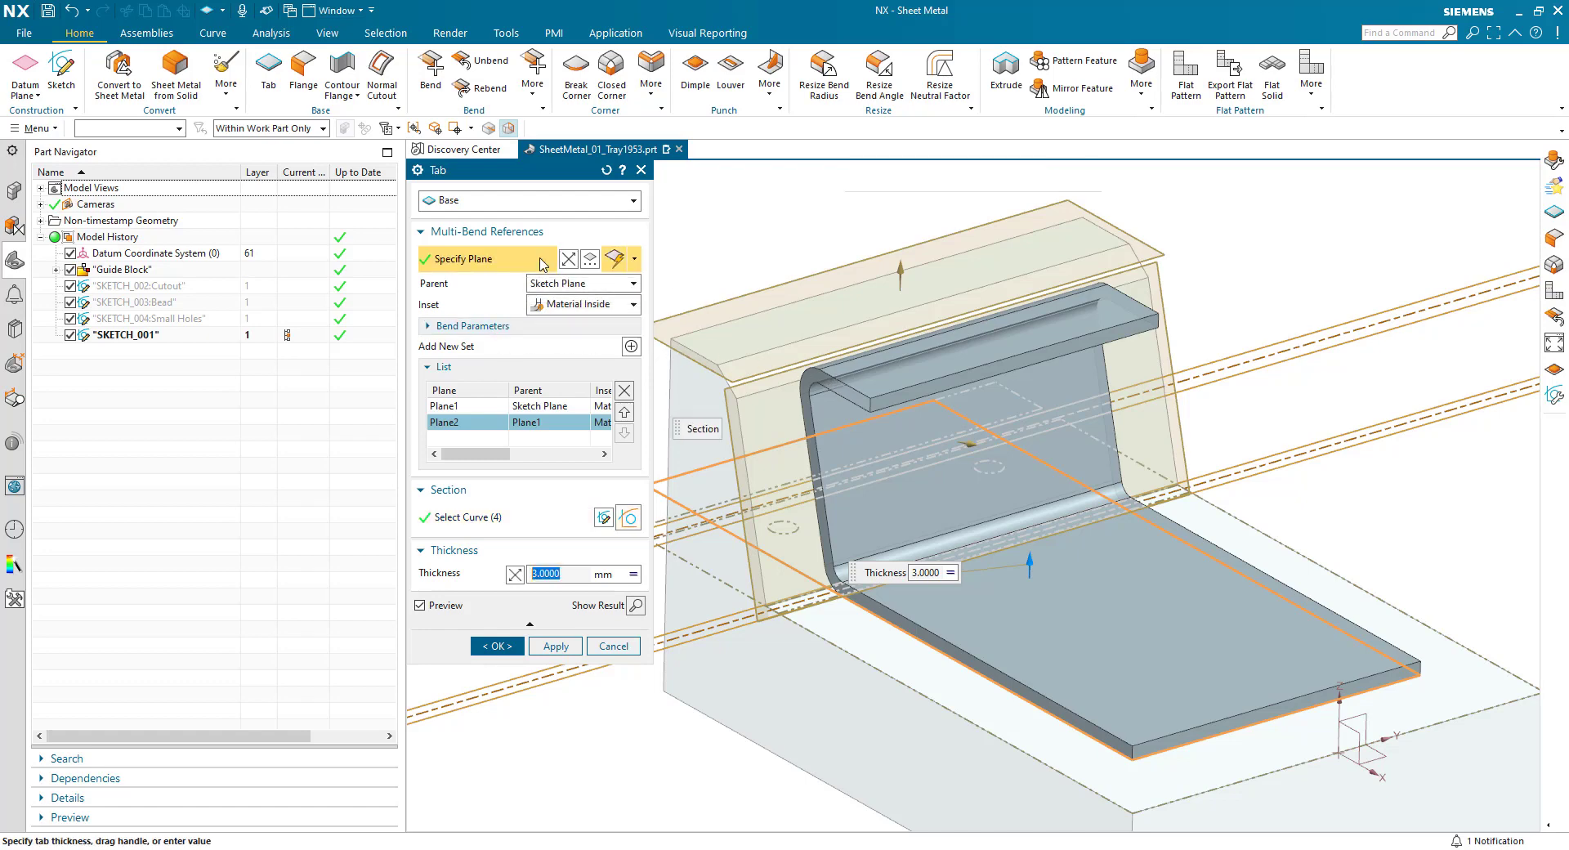
click(568, 260)
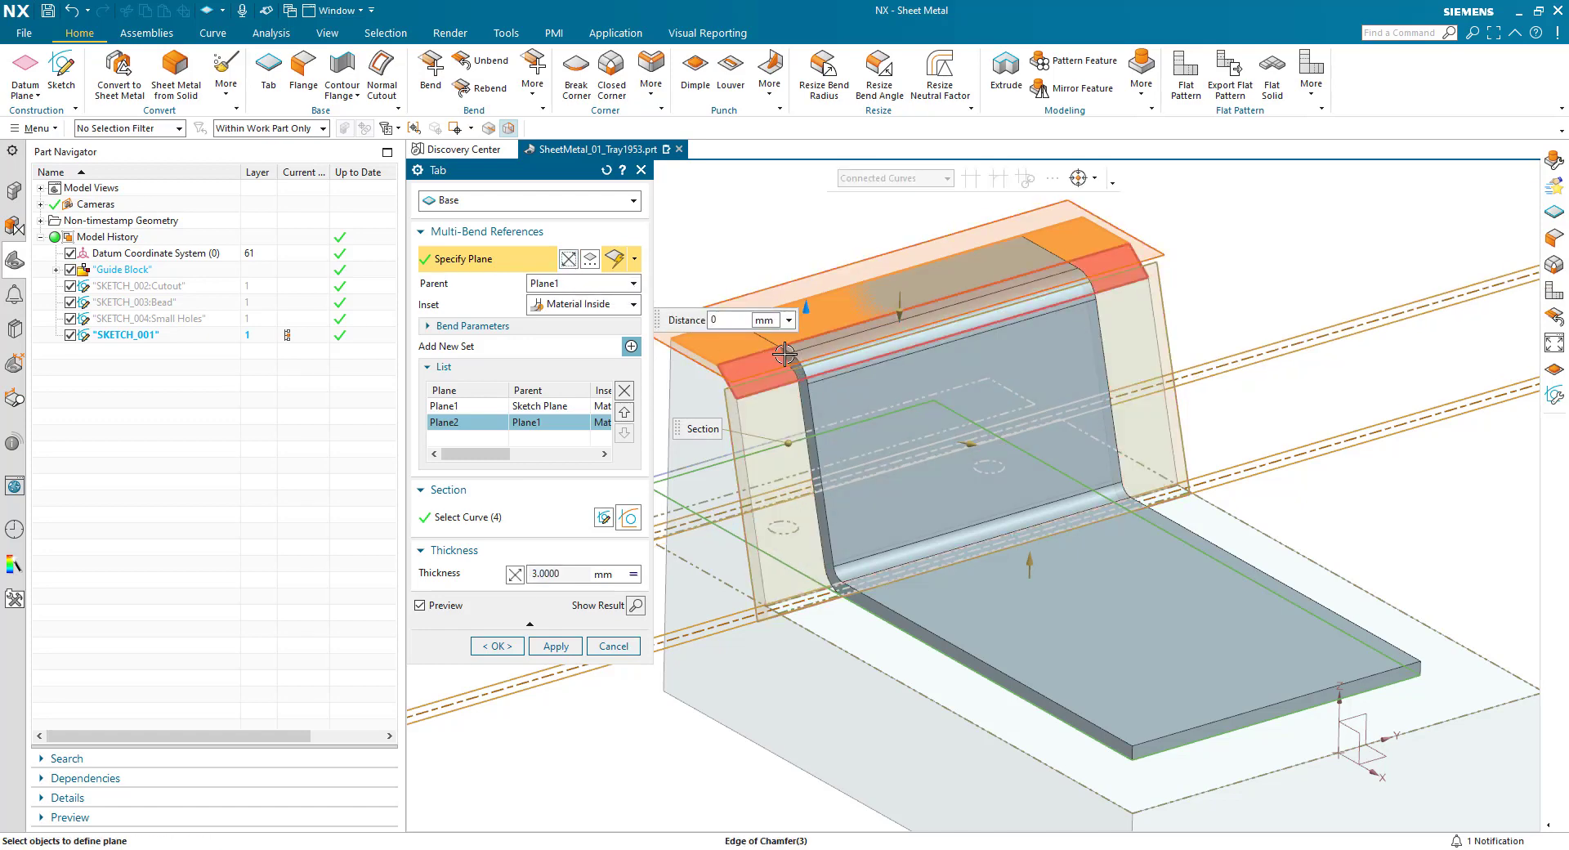
click(563, 307)
click(567, 332)
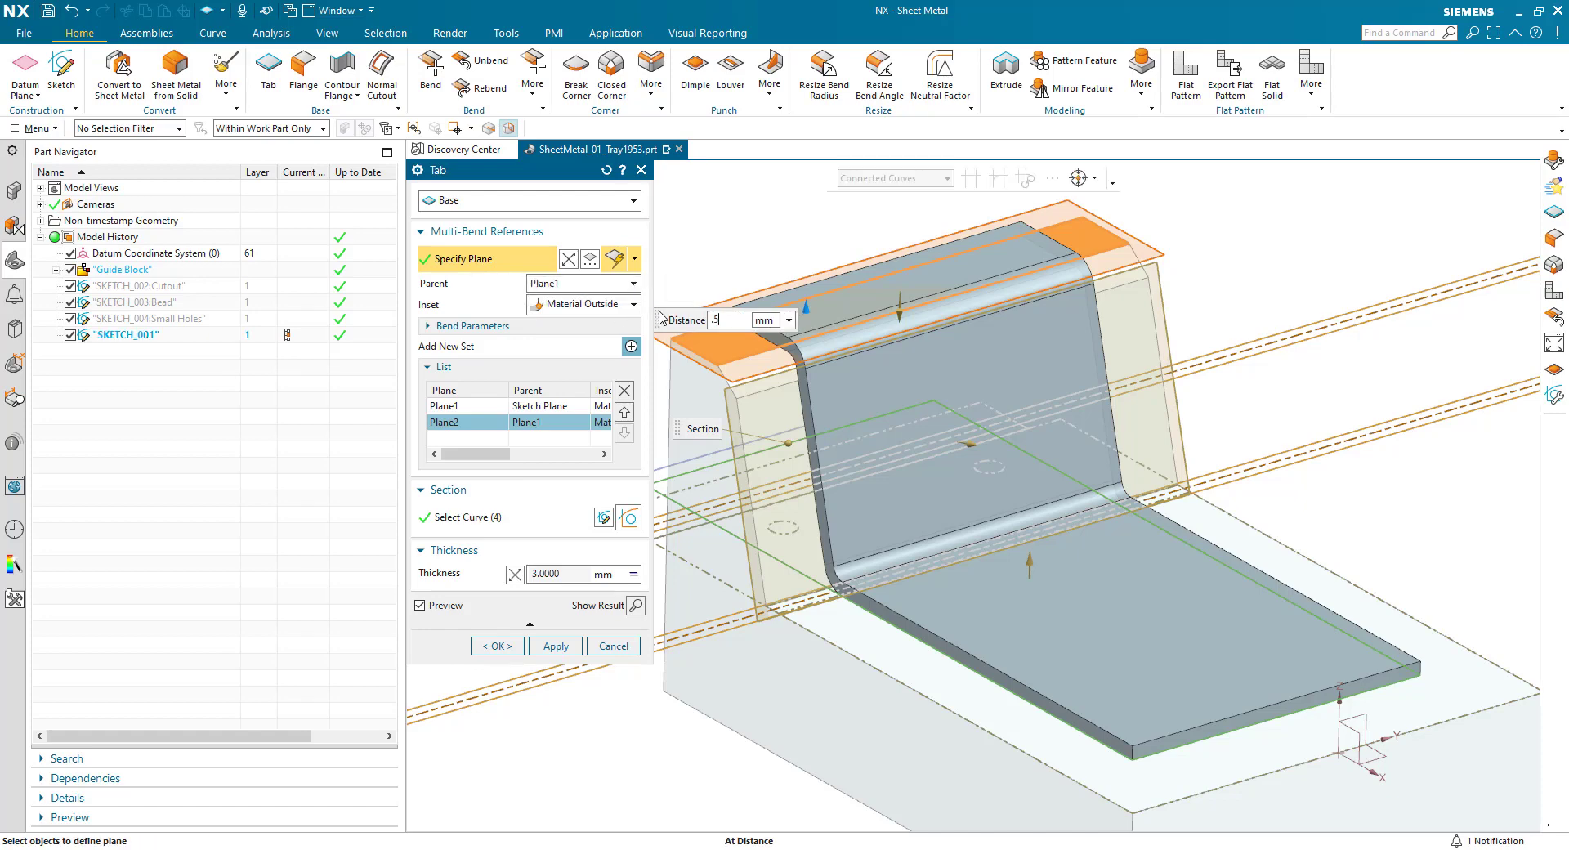
text(.5)
key(Return)
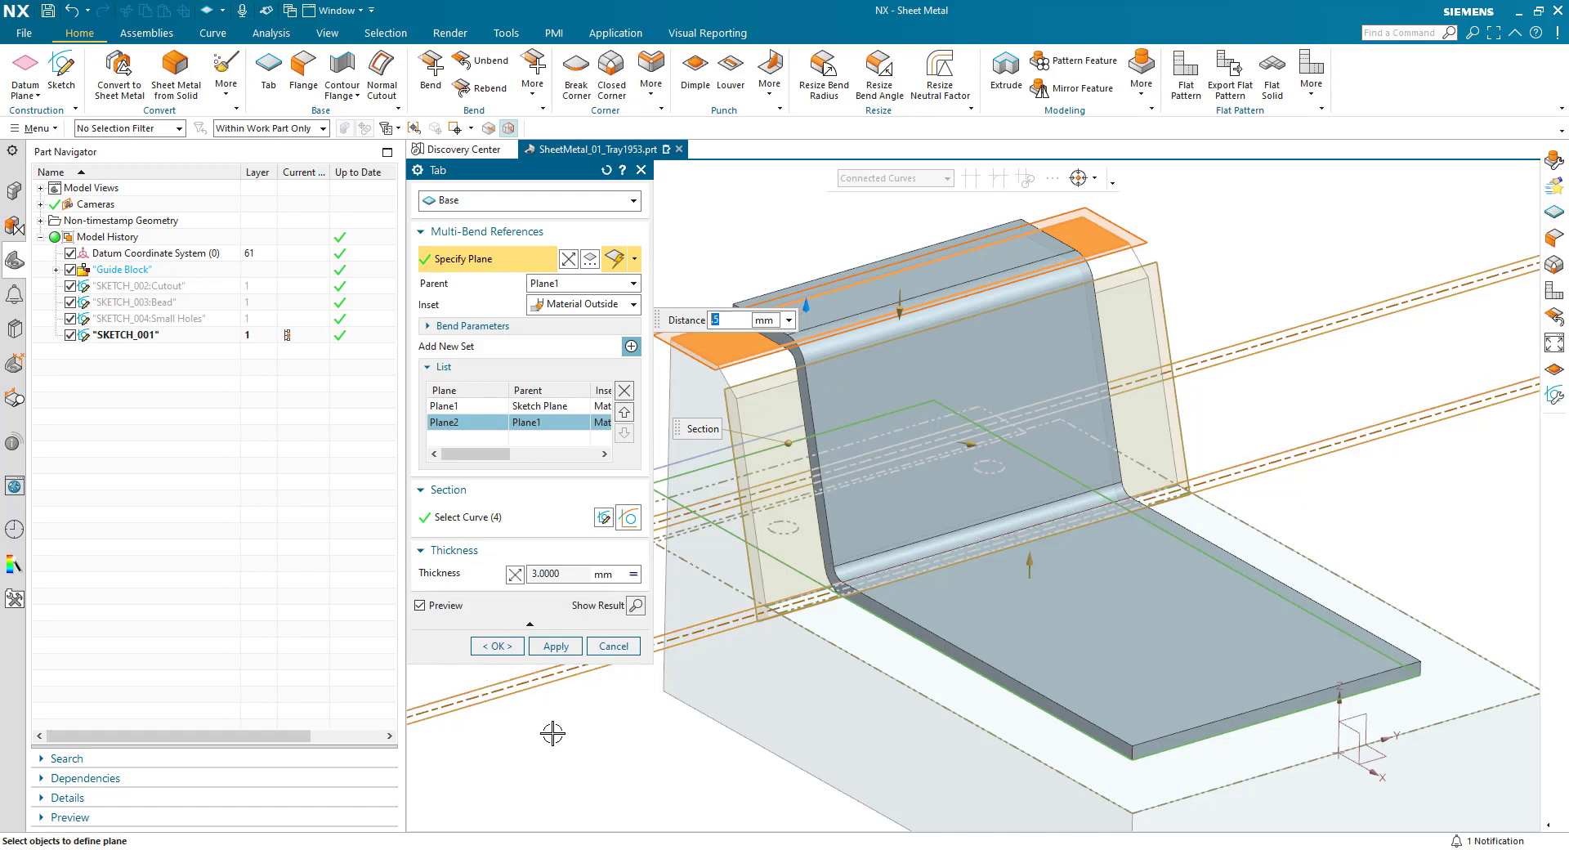
- Reopen the tab's section sketch and include the two small dashed hole circles between the bend zones
click(604, 517)
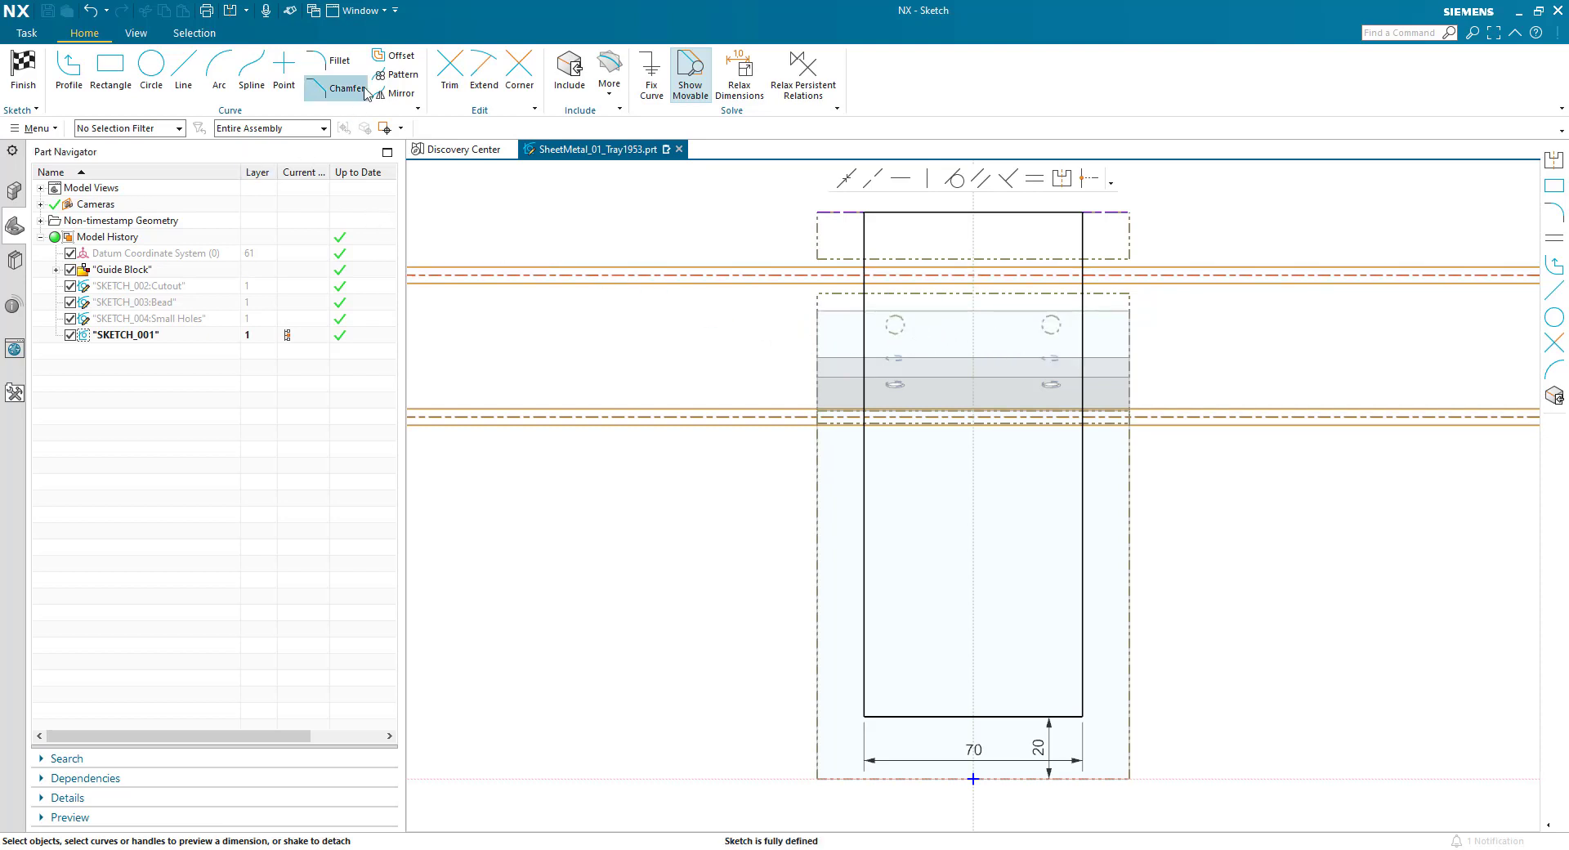
click(390, 58)
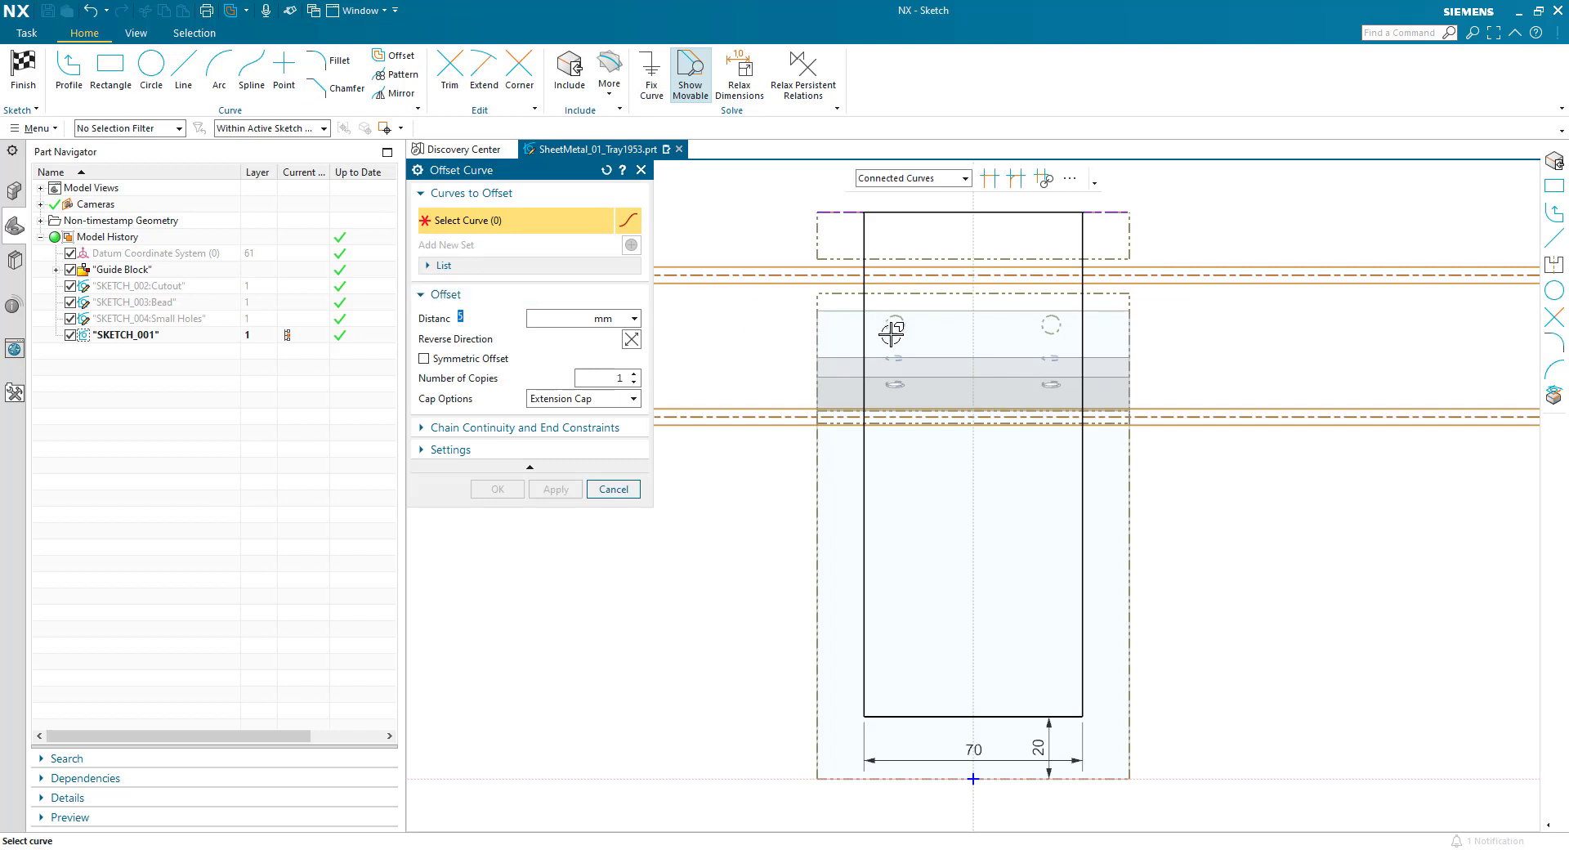
click(563, 75)
click(896, 324)
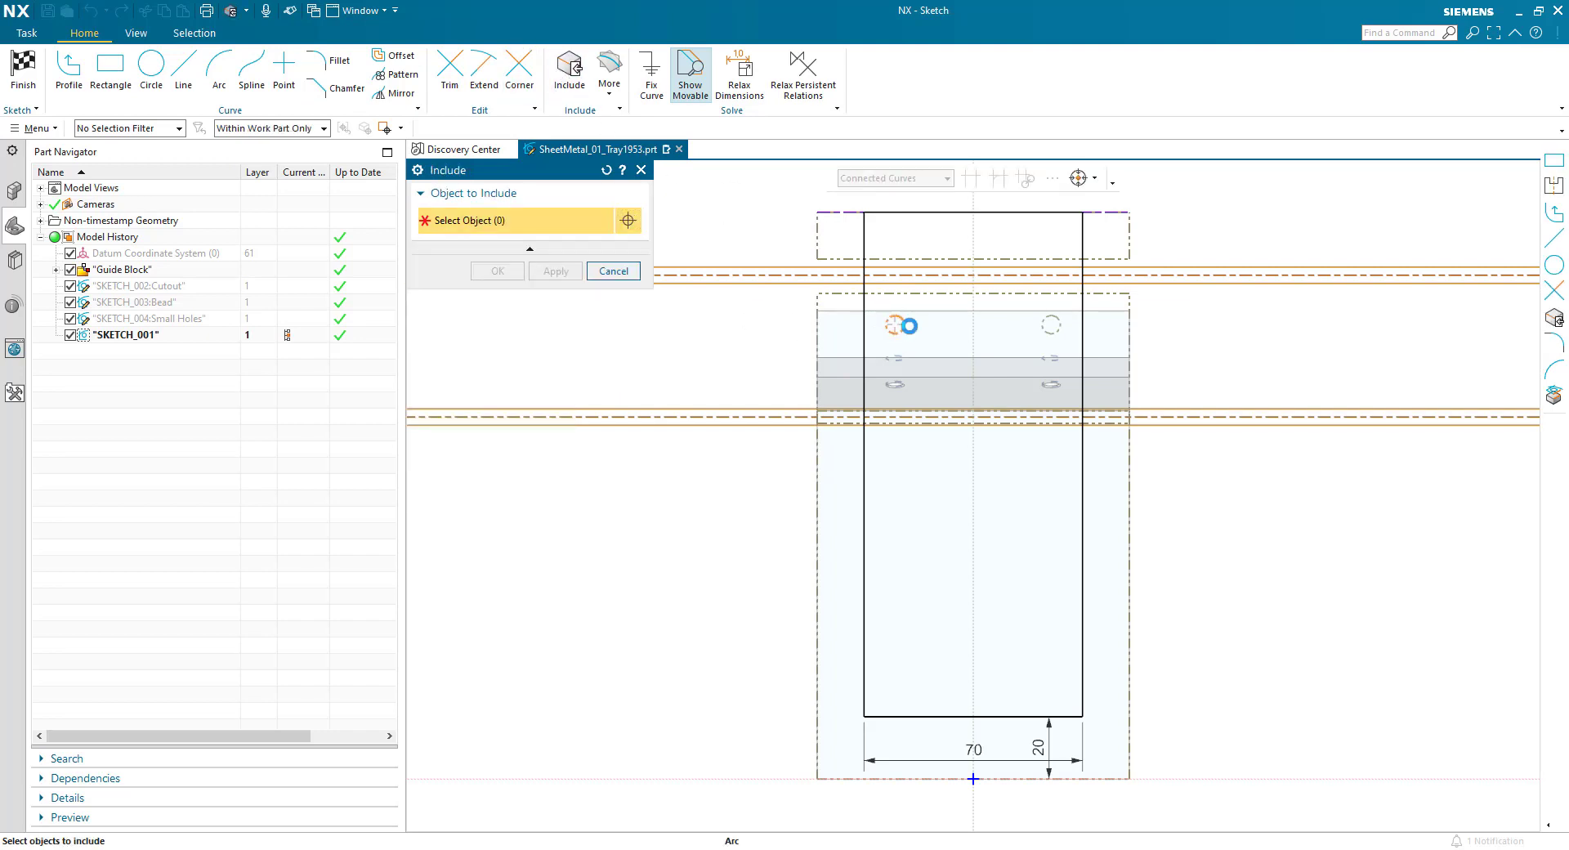
click(1040, 327)
middle_click(925, 327)
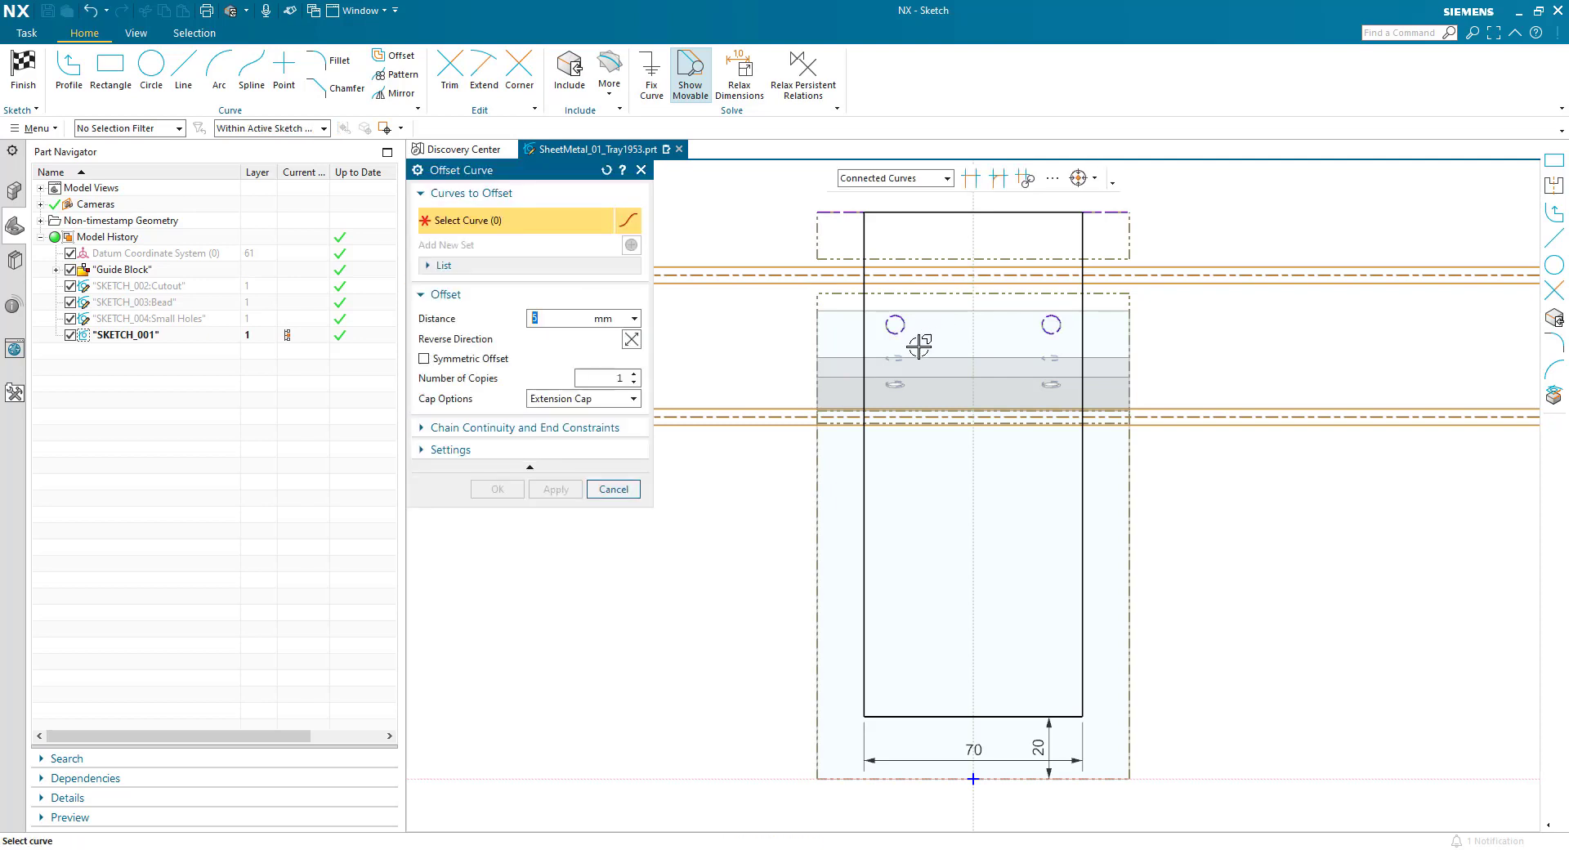
- Offset both included hole circles outward by 0.5 mm with a persistent relation
click(434, 450)
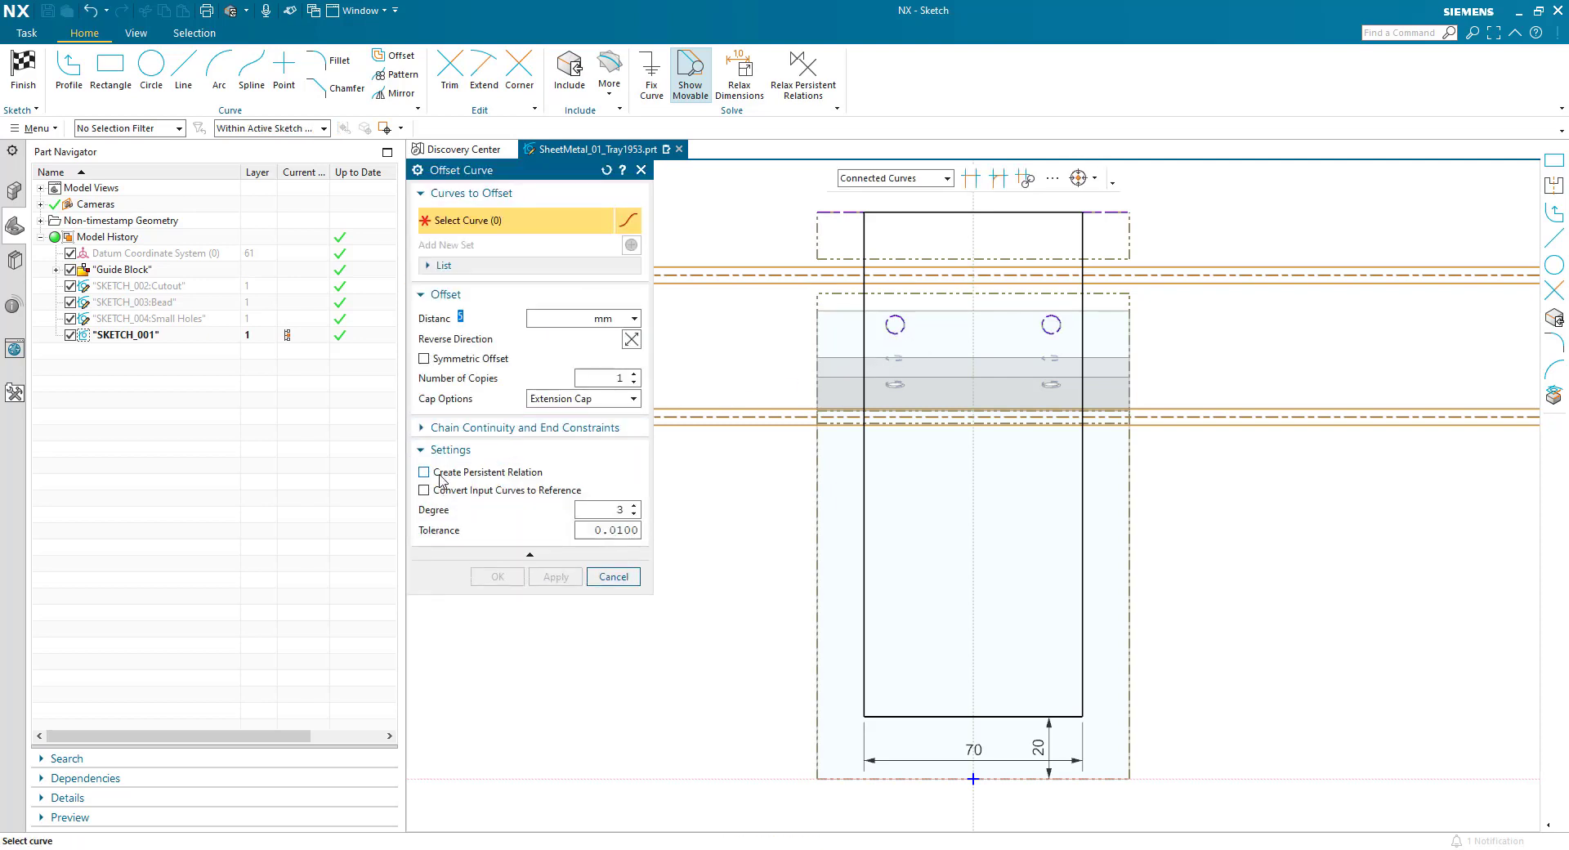
click(423, 473)
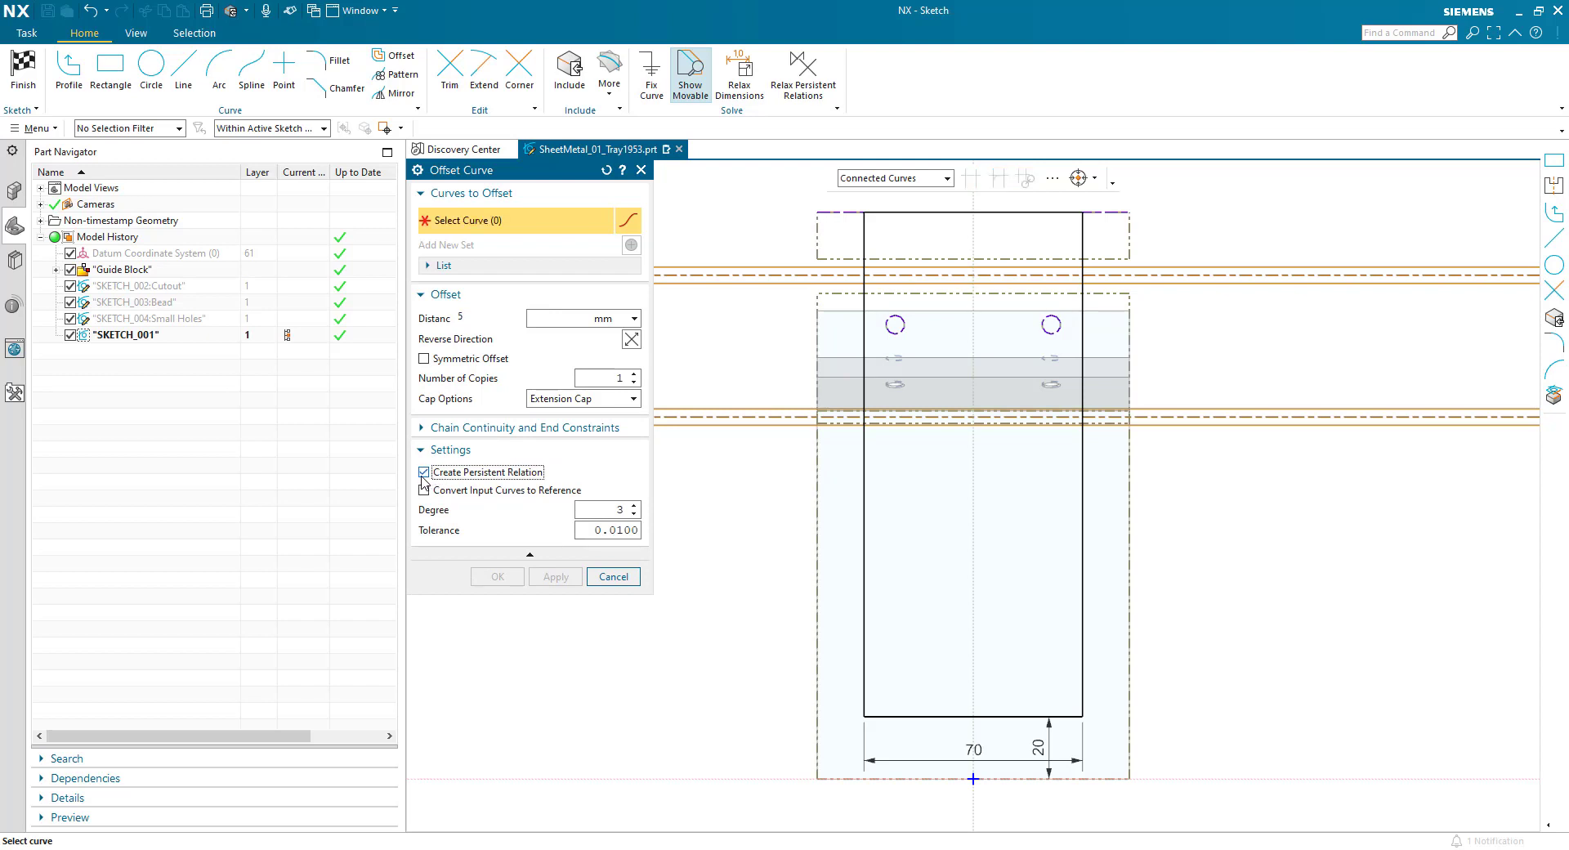
click(904, 326)
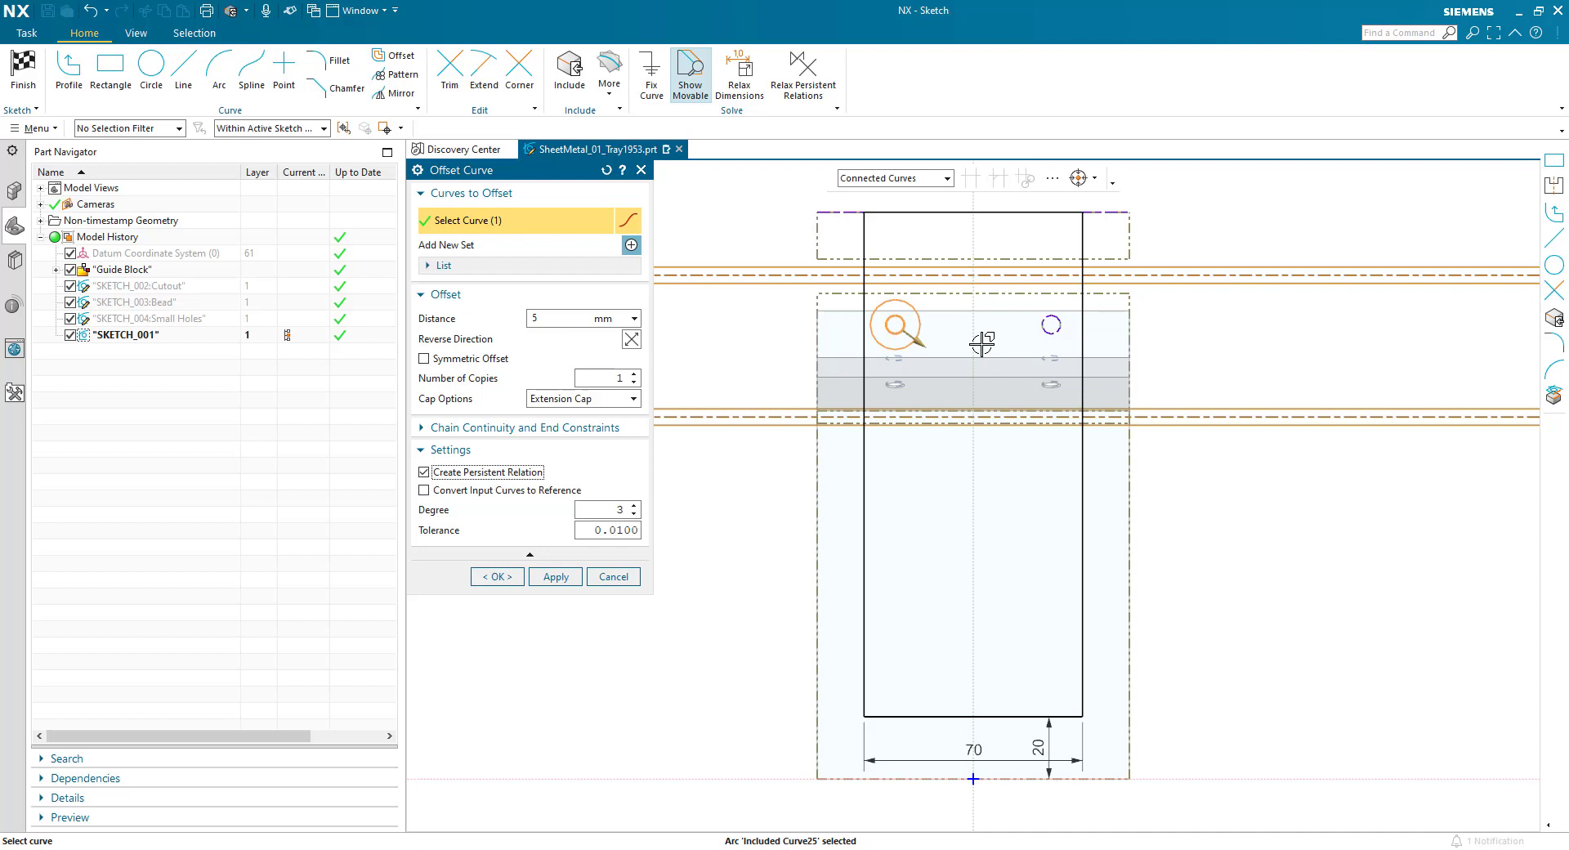
click(1040, 327)
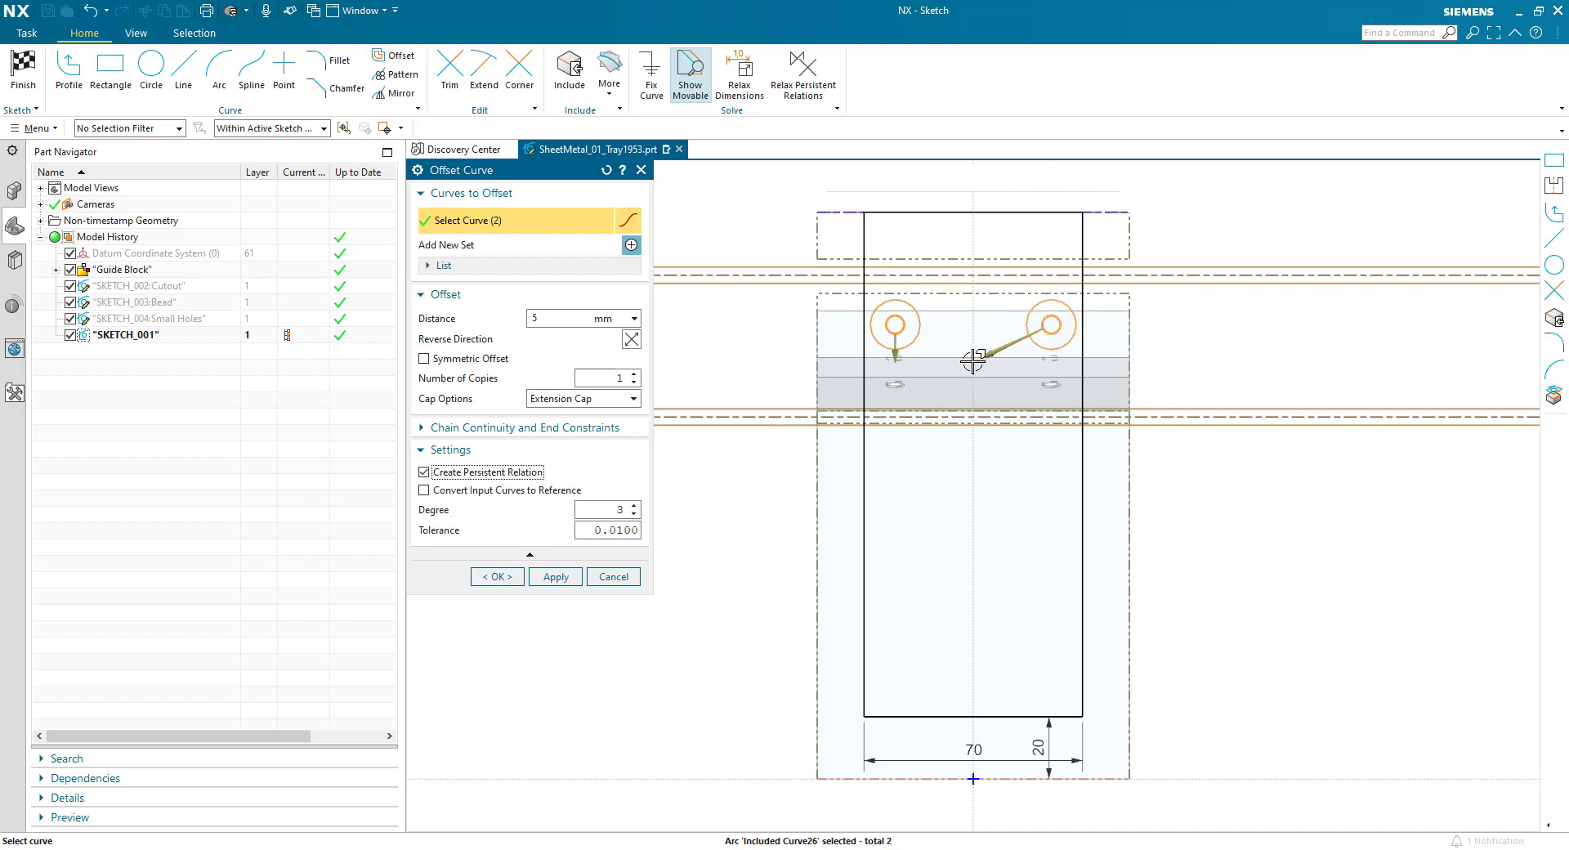
double_click(532, 319)
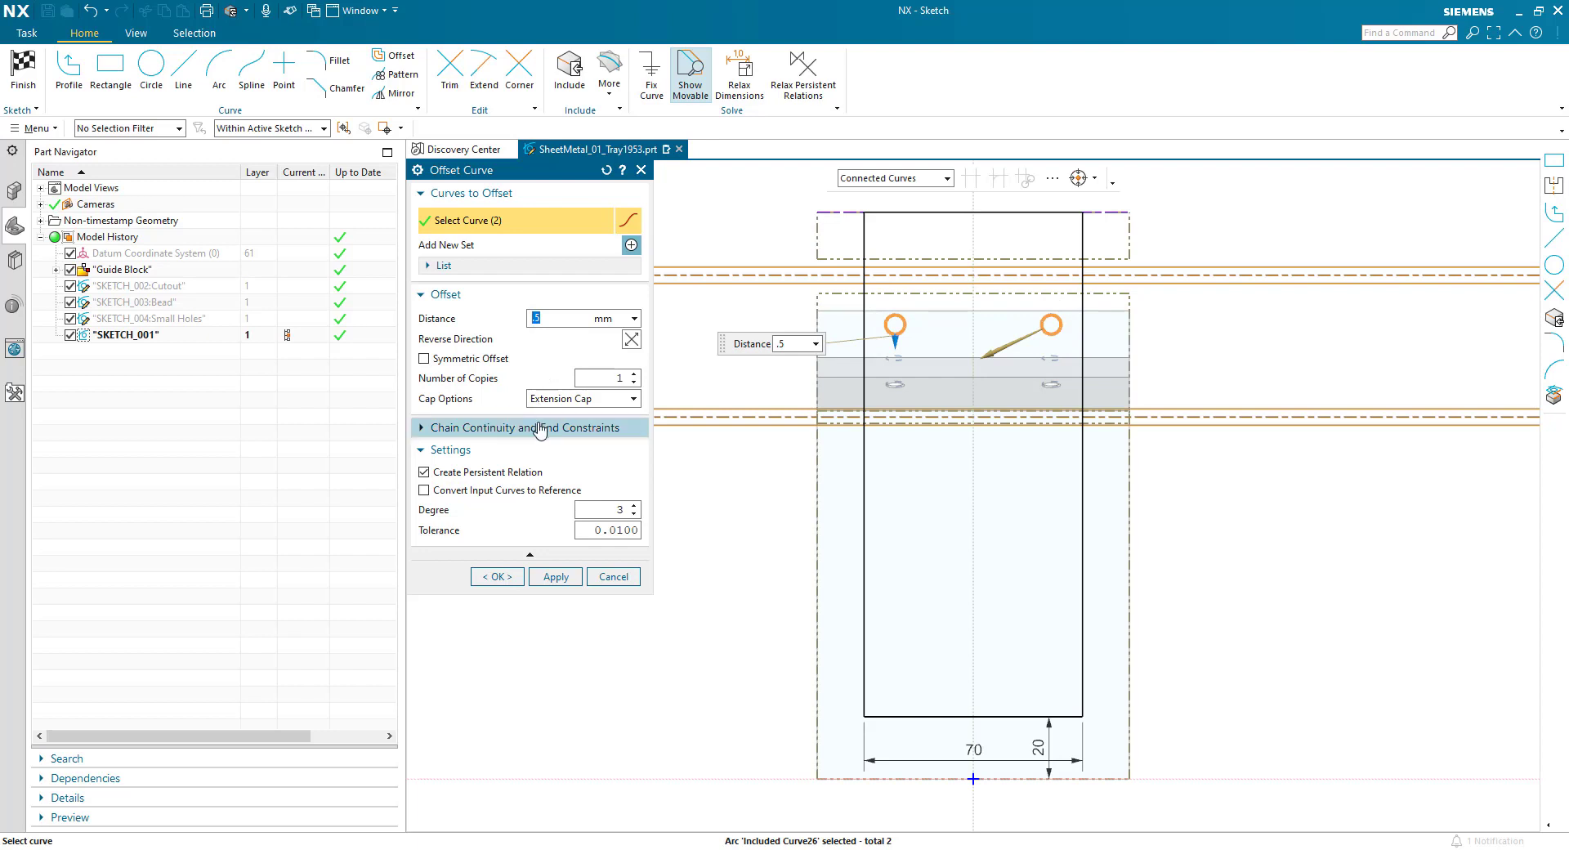
click(504, 577)
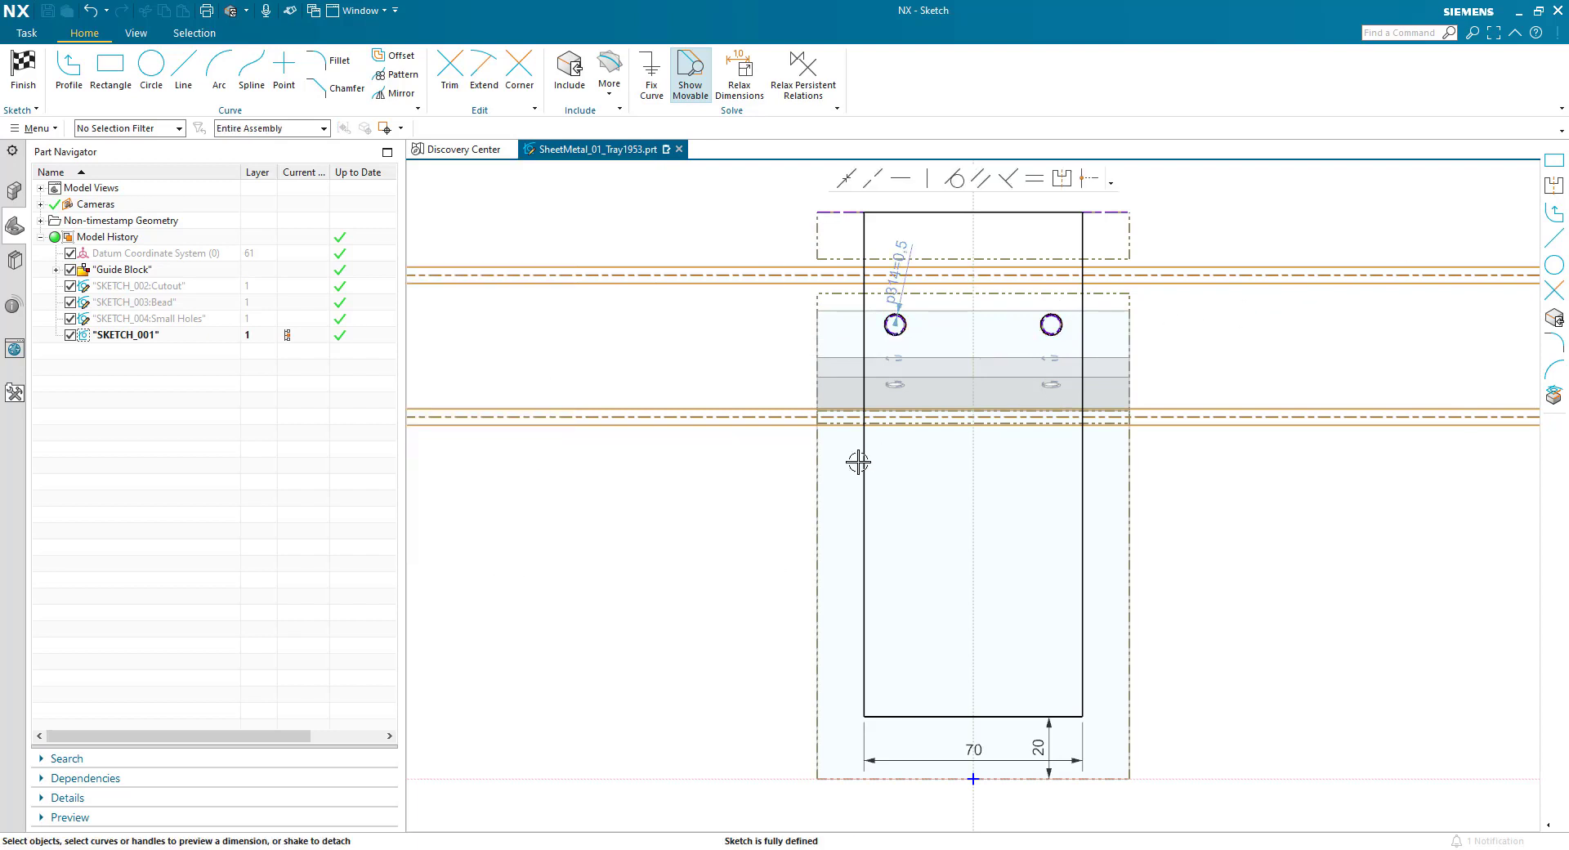
- Sketch a narrow upright rectangle about 21 mm wide inside the tab outline, below the lower bend zone
click(115, 73)
click(938, 496)
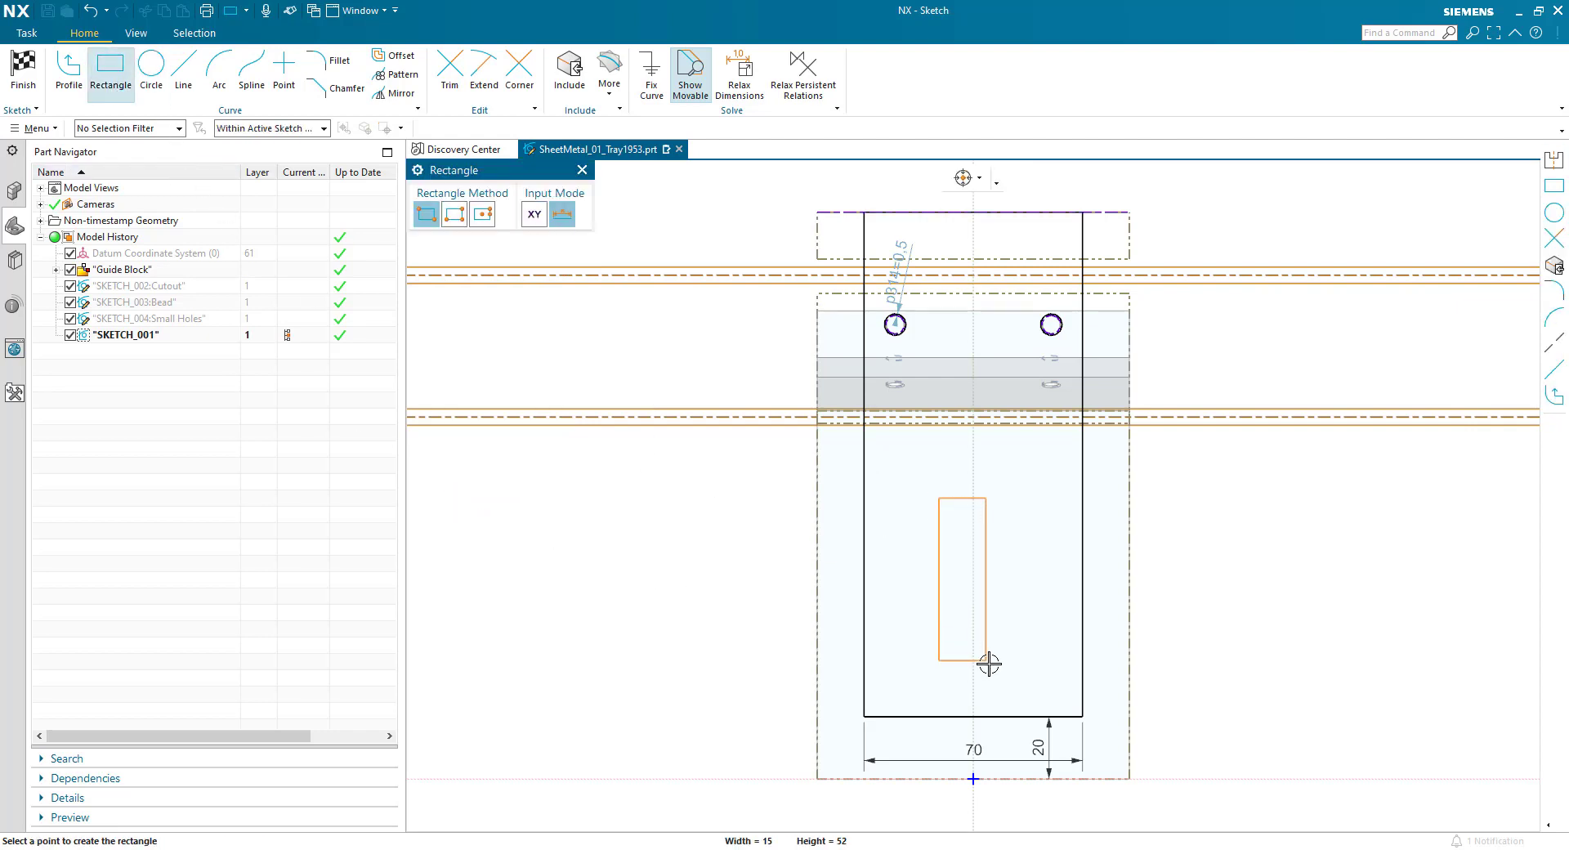
click(1006, 682)
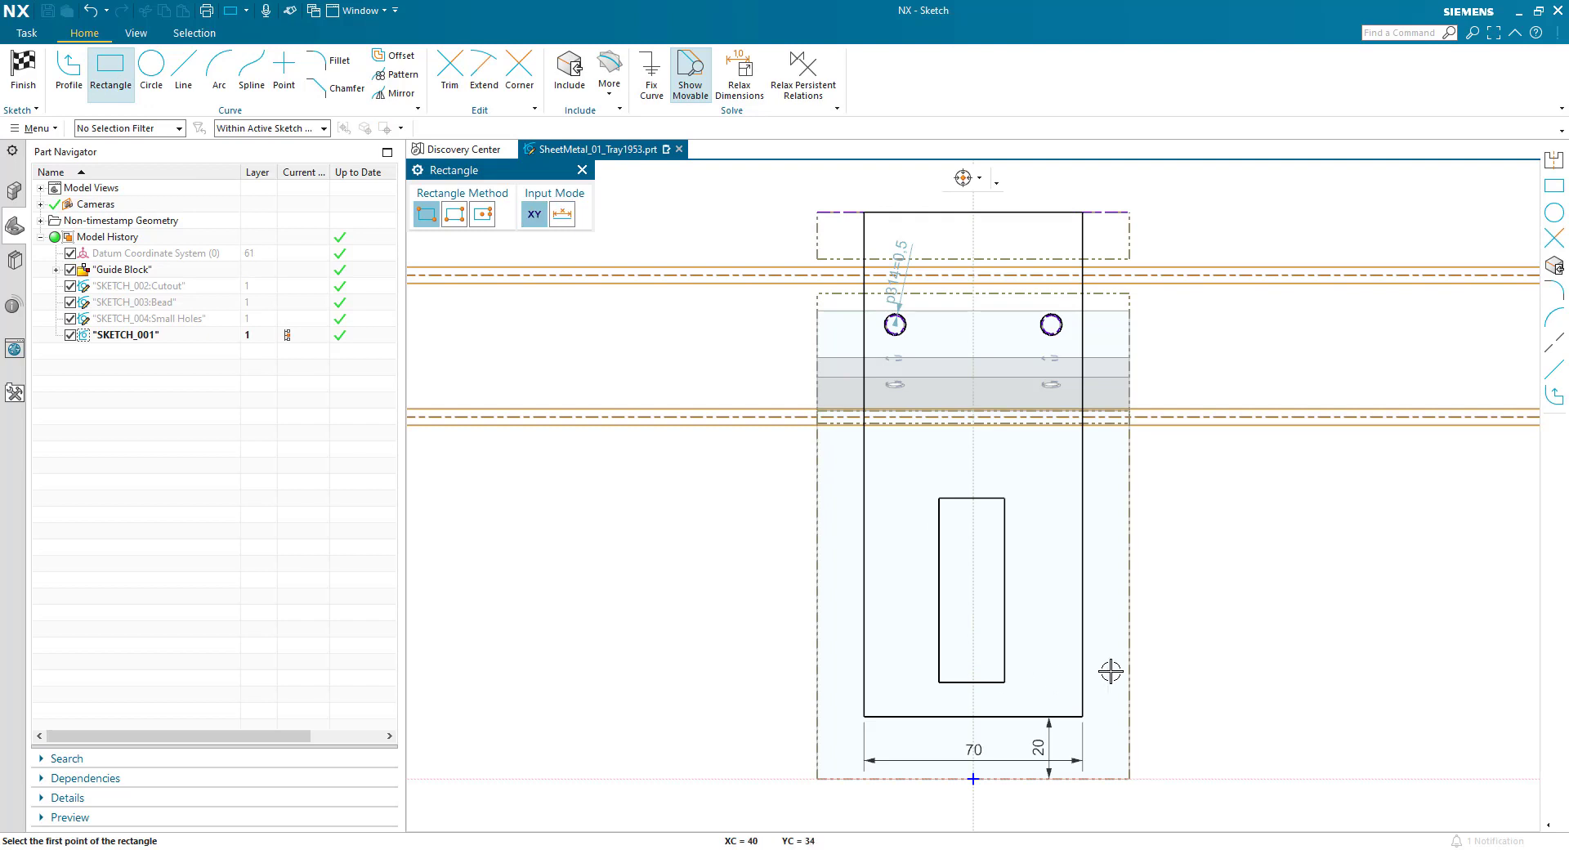
key(Escape)
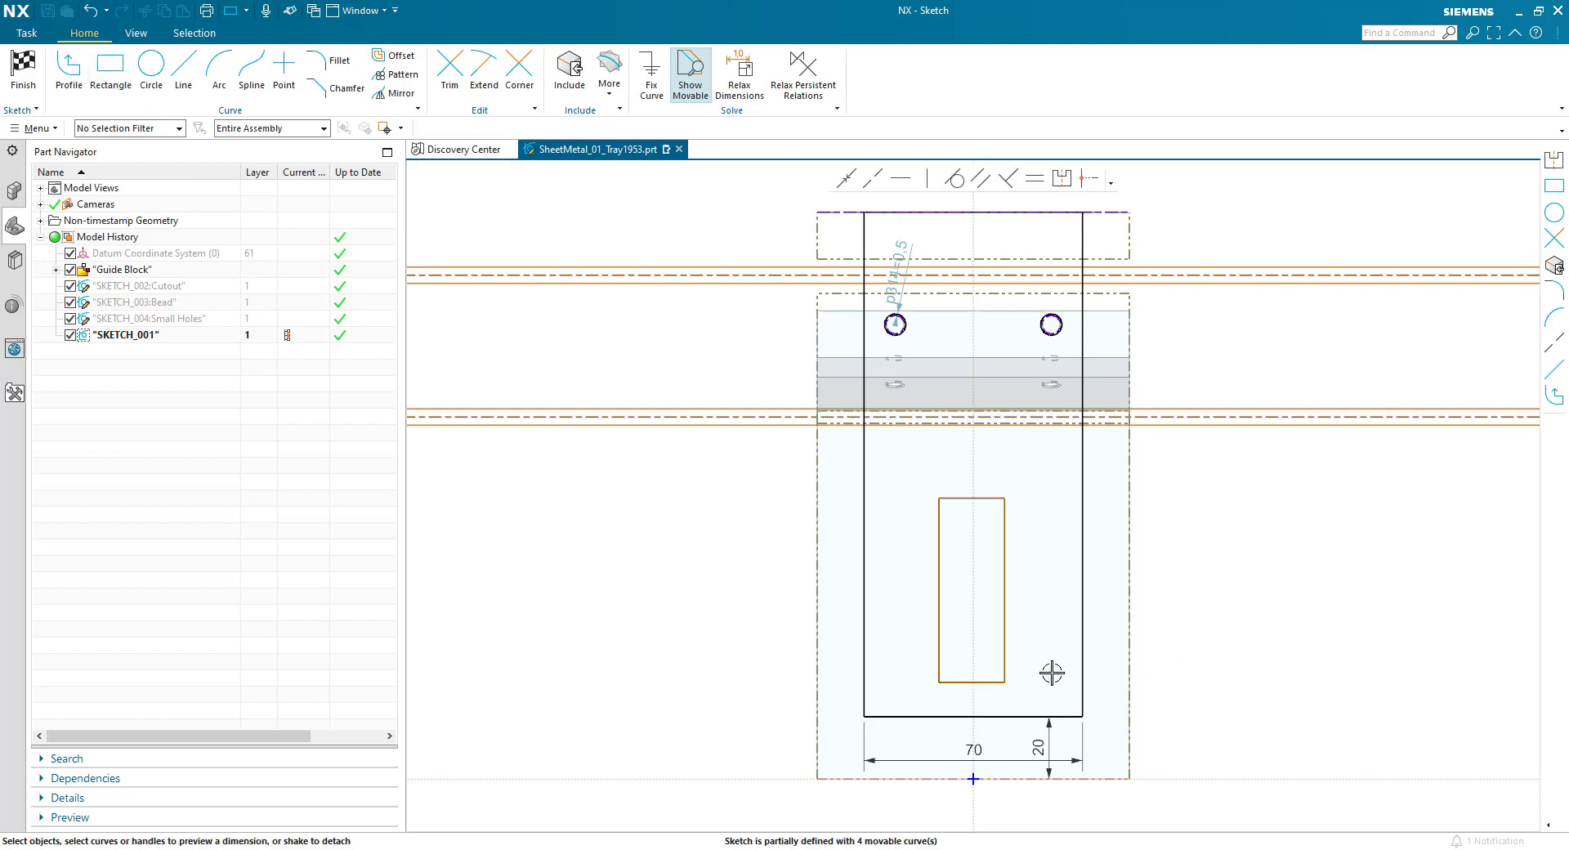
- Make the inner rectangle's two vertical sides symmetric about the sketch's vertical axis
click(939, 648)
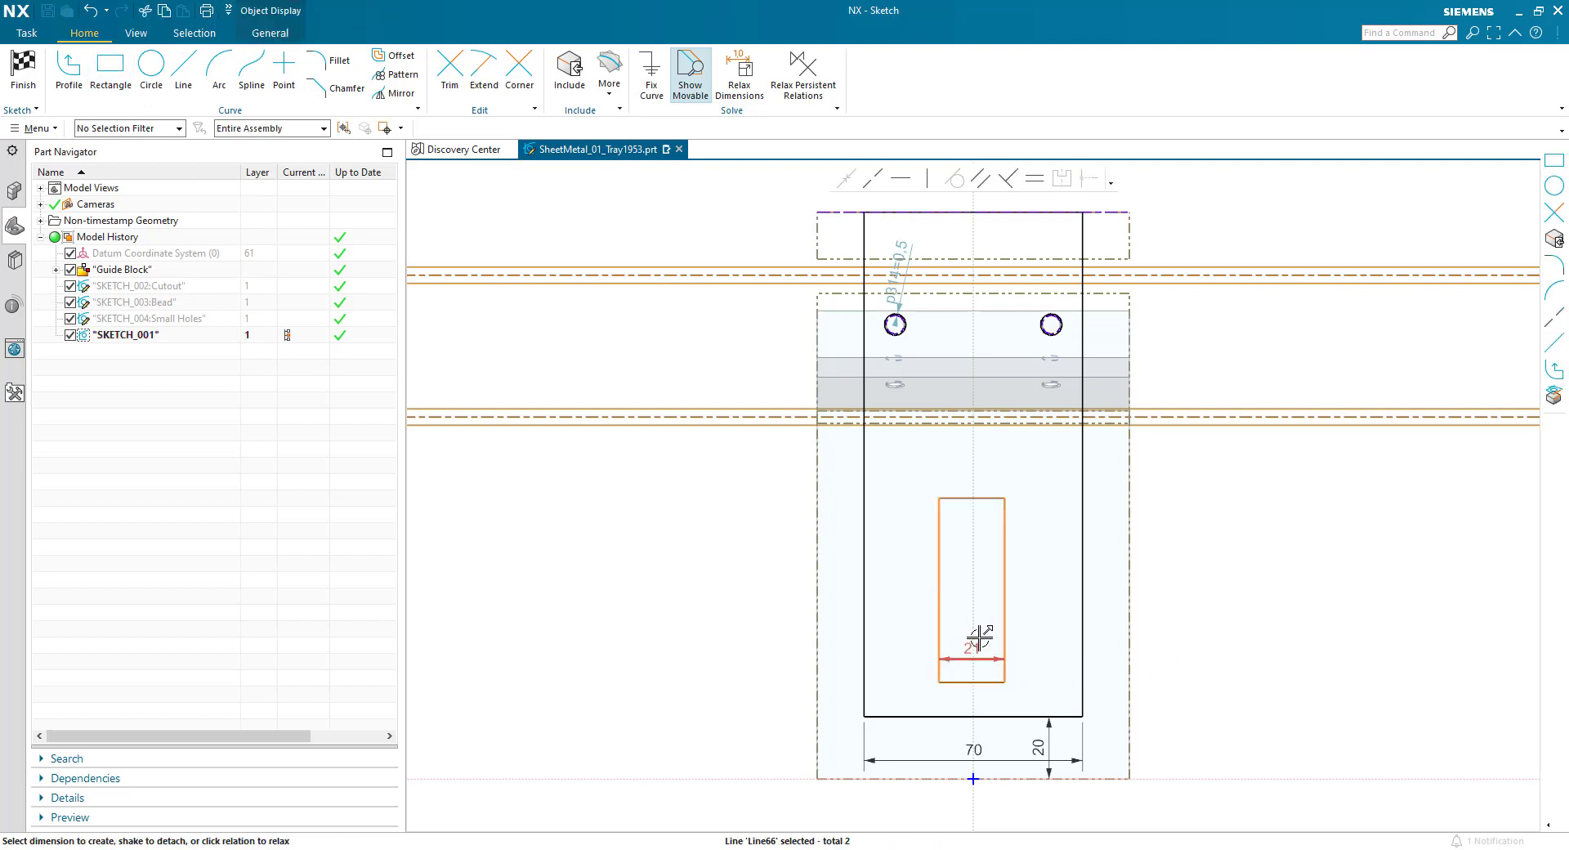
click(973, 613)
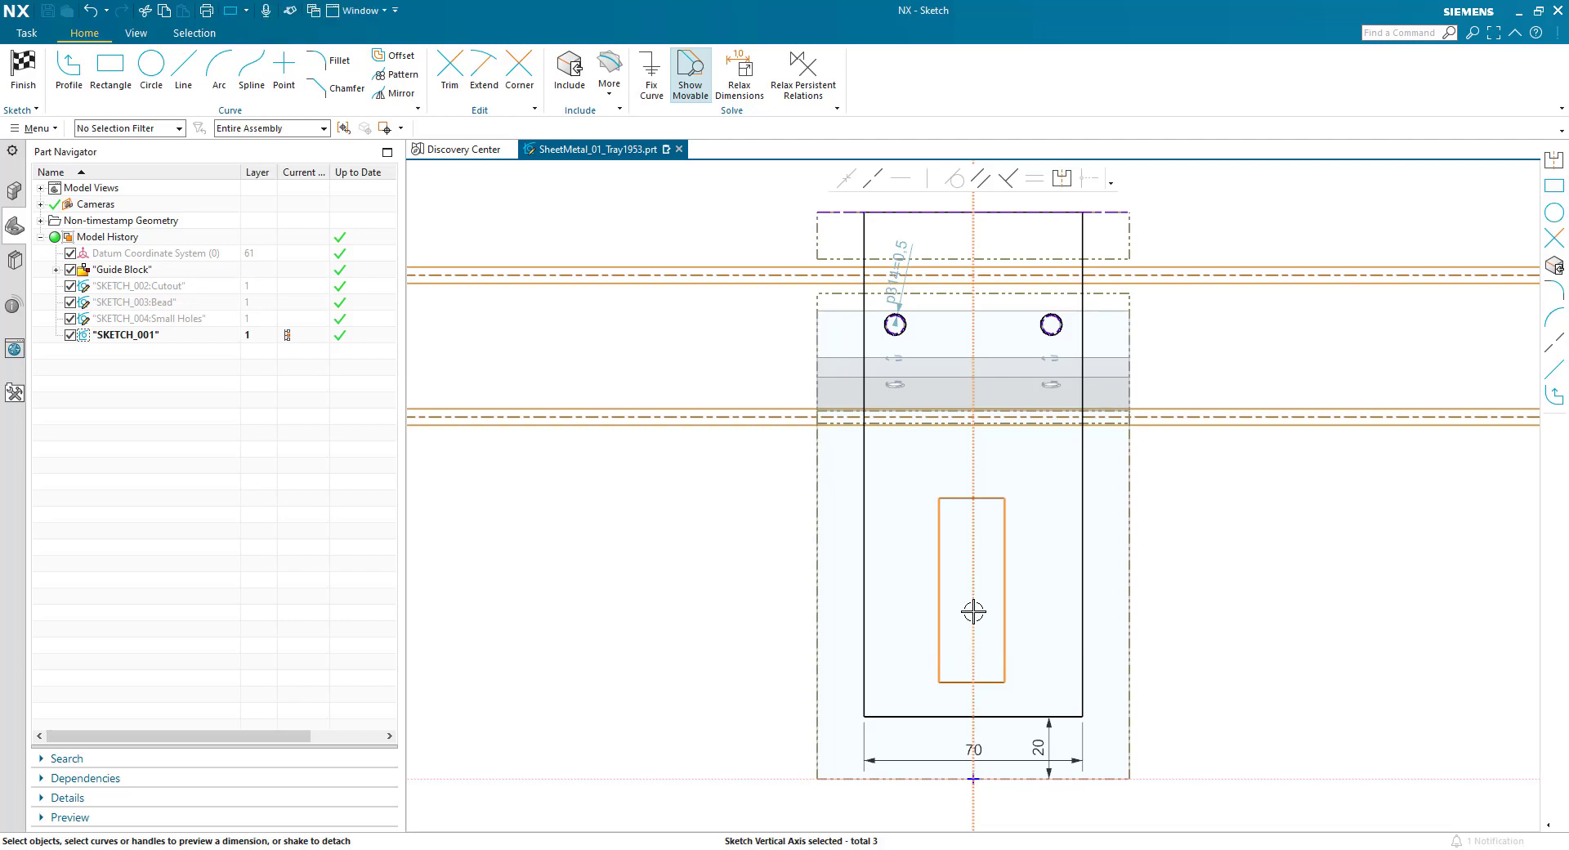
key(s)
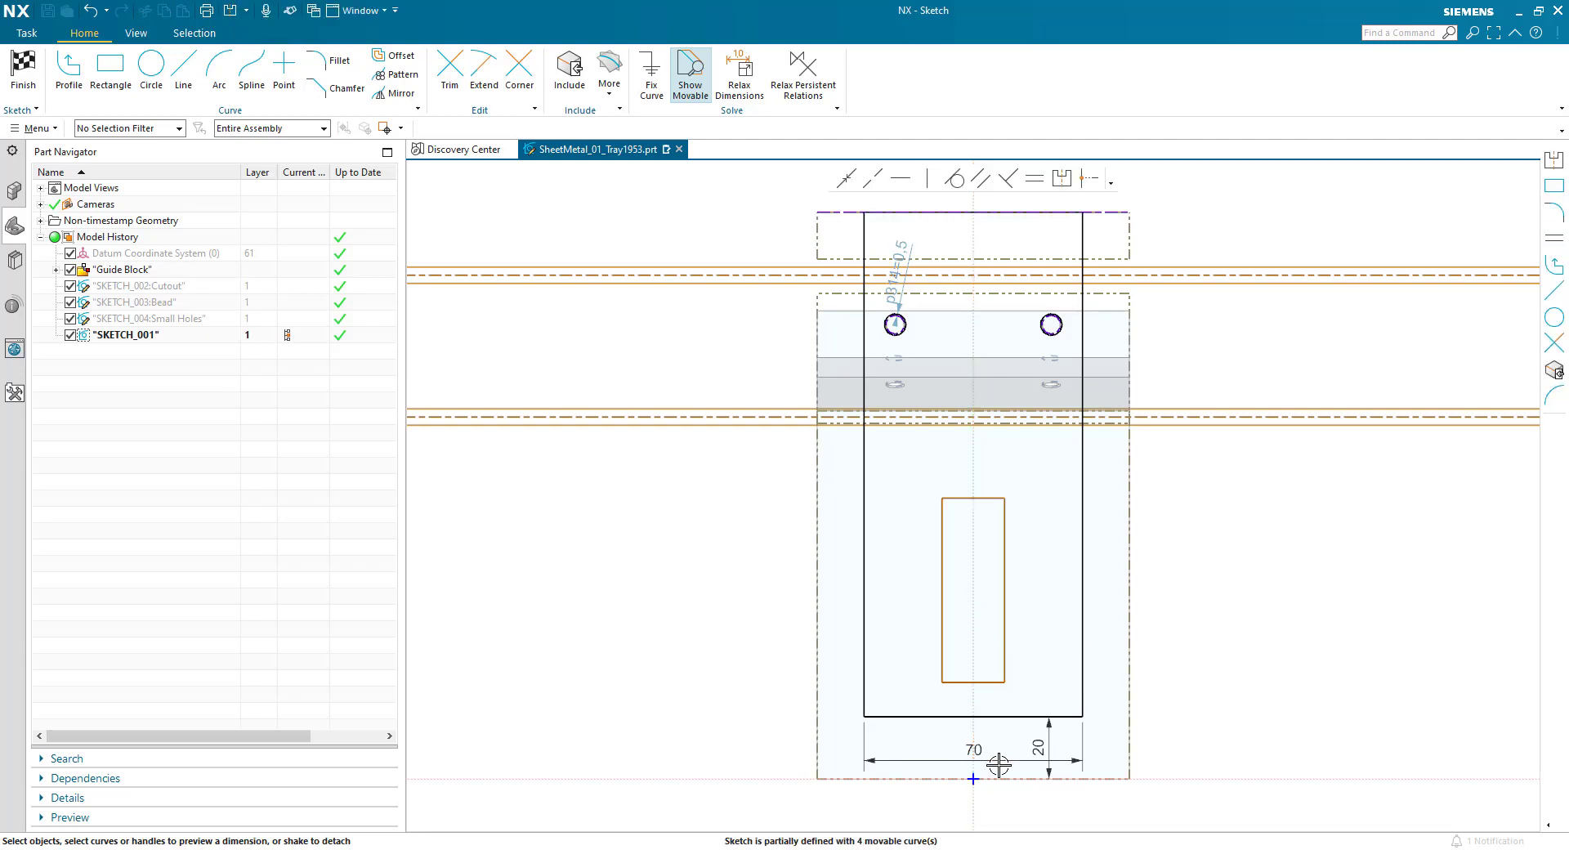
- Dimension the inner rectangle's lower edge and set its width to 15 mm
scroll(998, 765, up, 4)
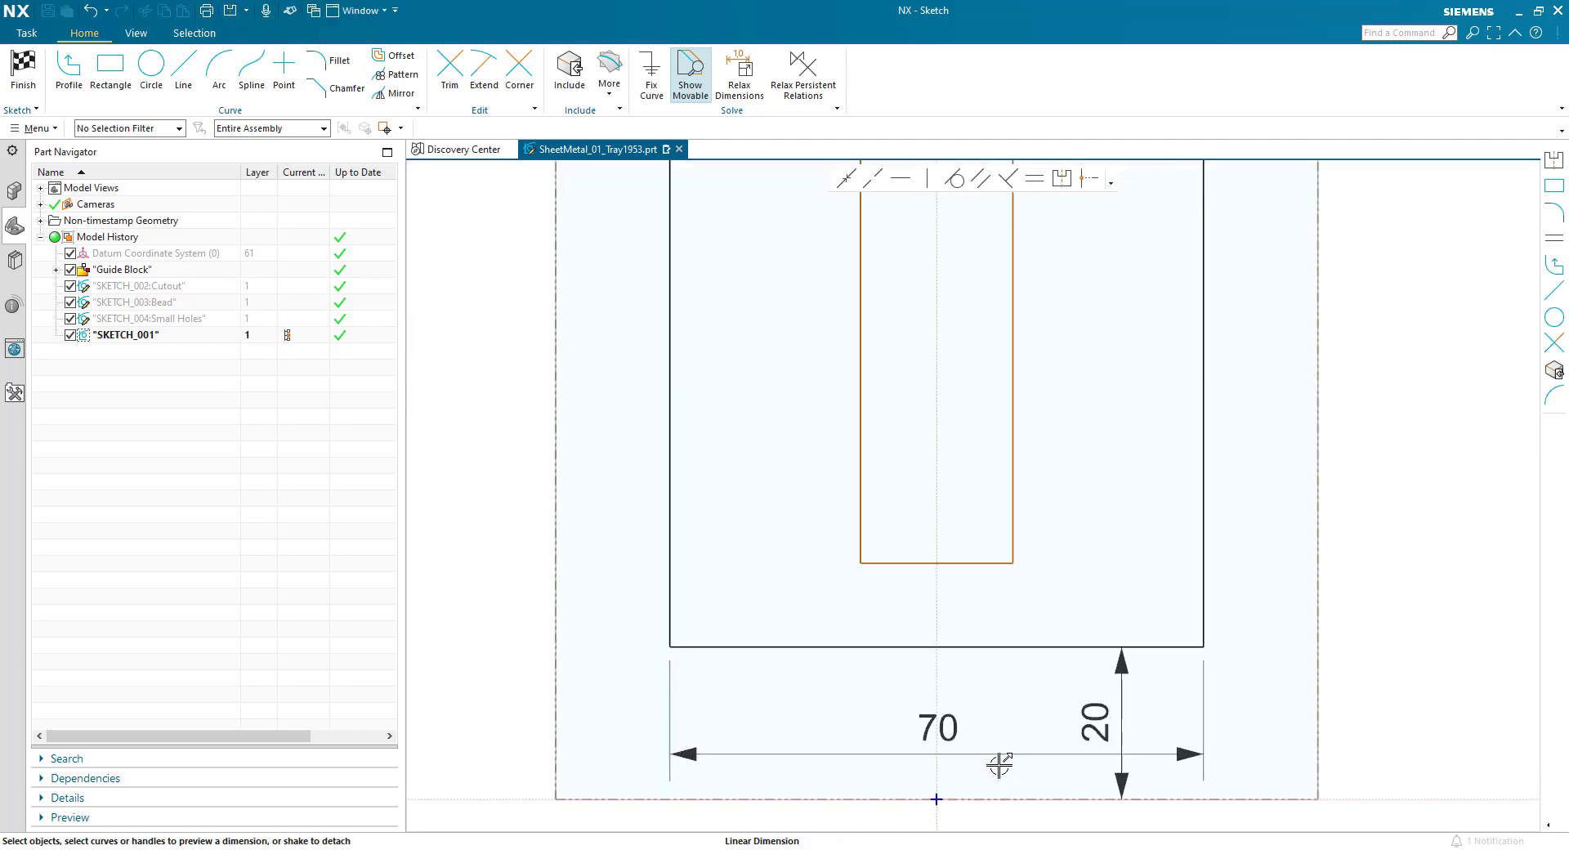
click(965, 571)
click(953, 667)
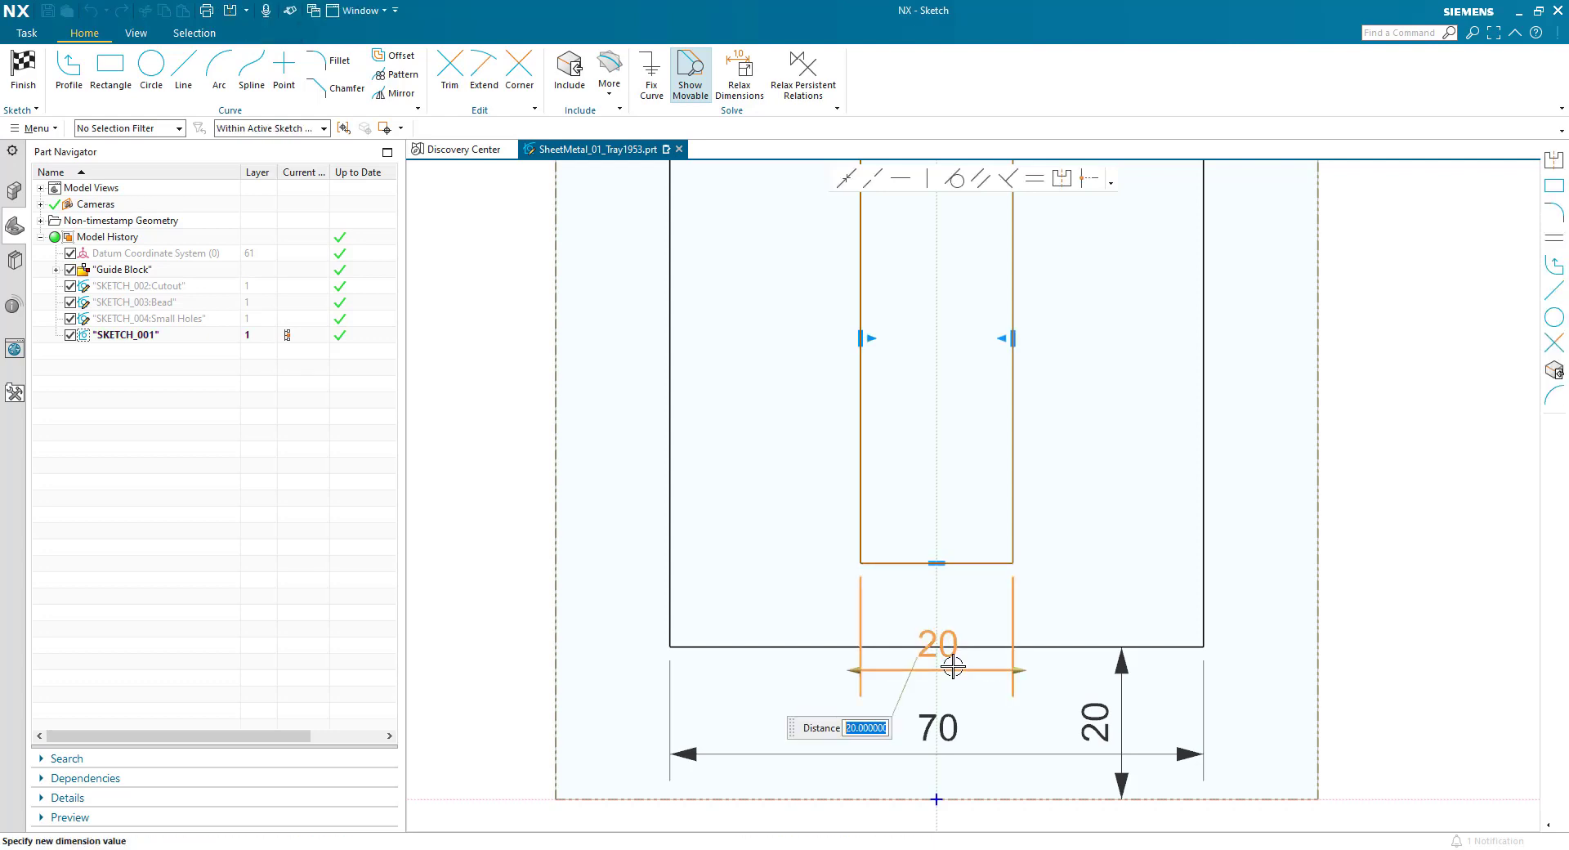
text(15)
key(Return)
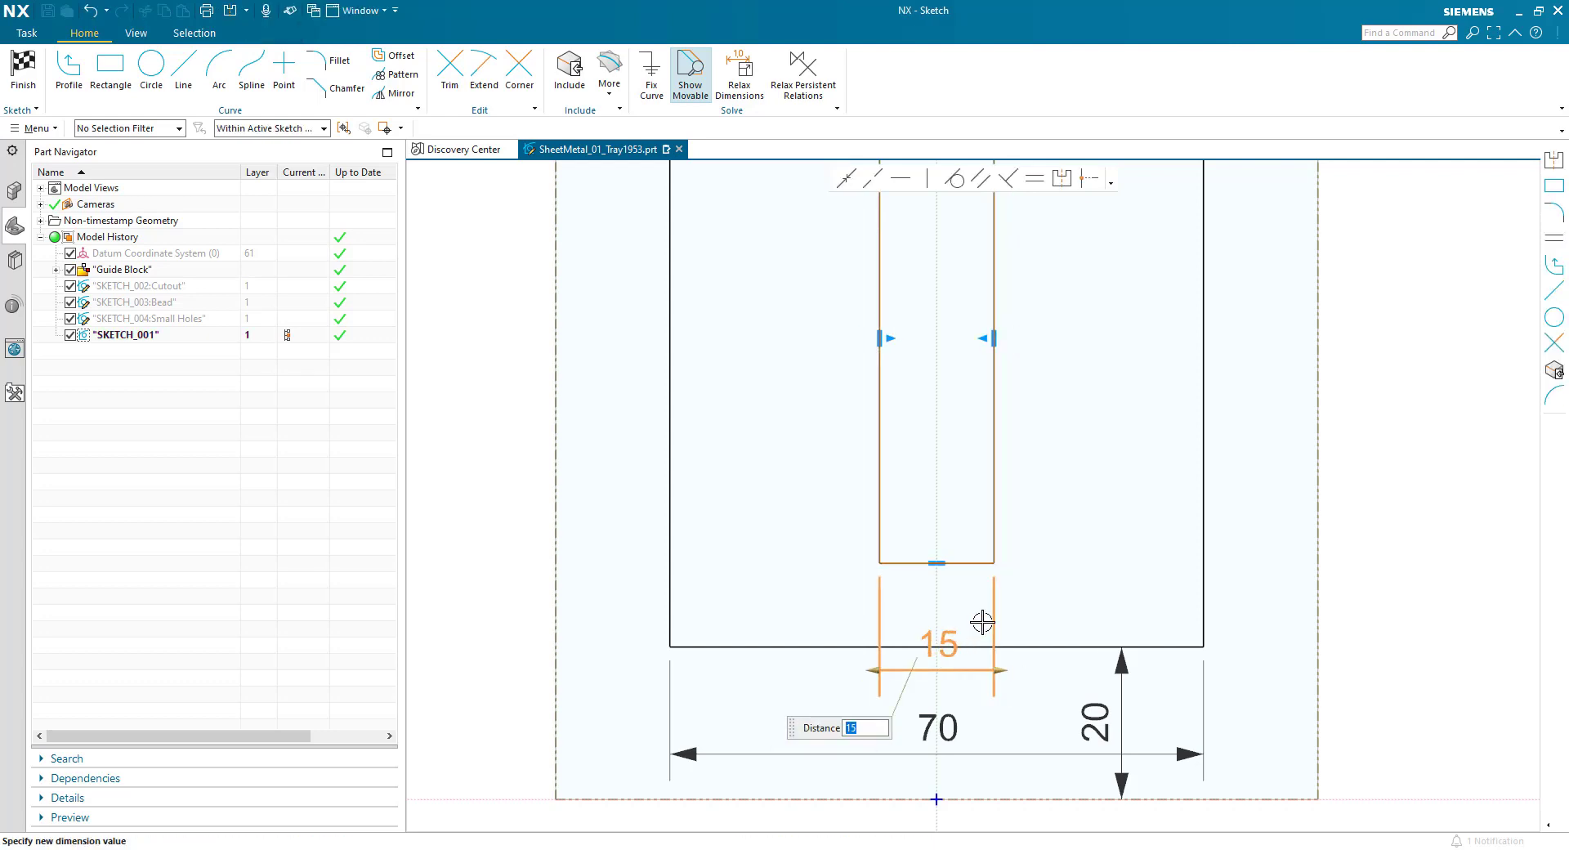
middle_click(982, 622)
- Dimension the gap between the inner rectangle's lower edge and the tab outline's lower edge to 15 mm
click(966, 564)
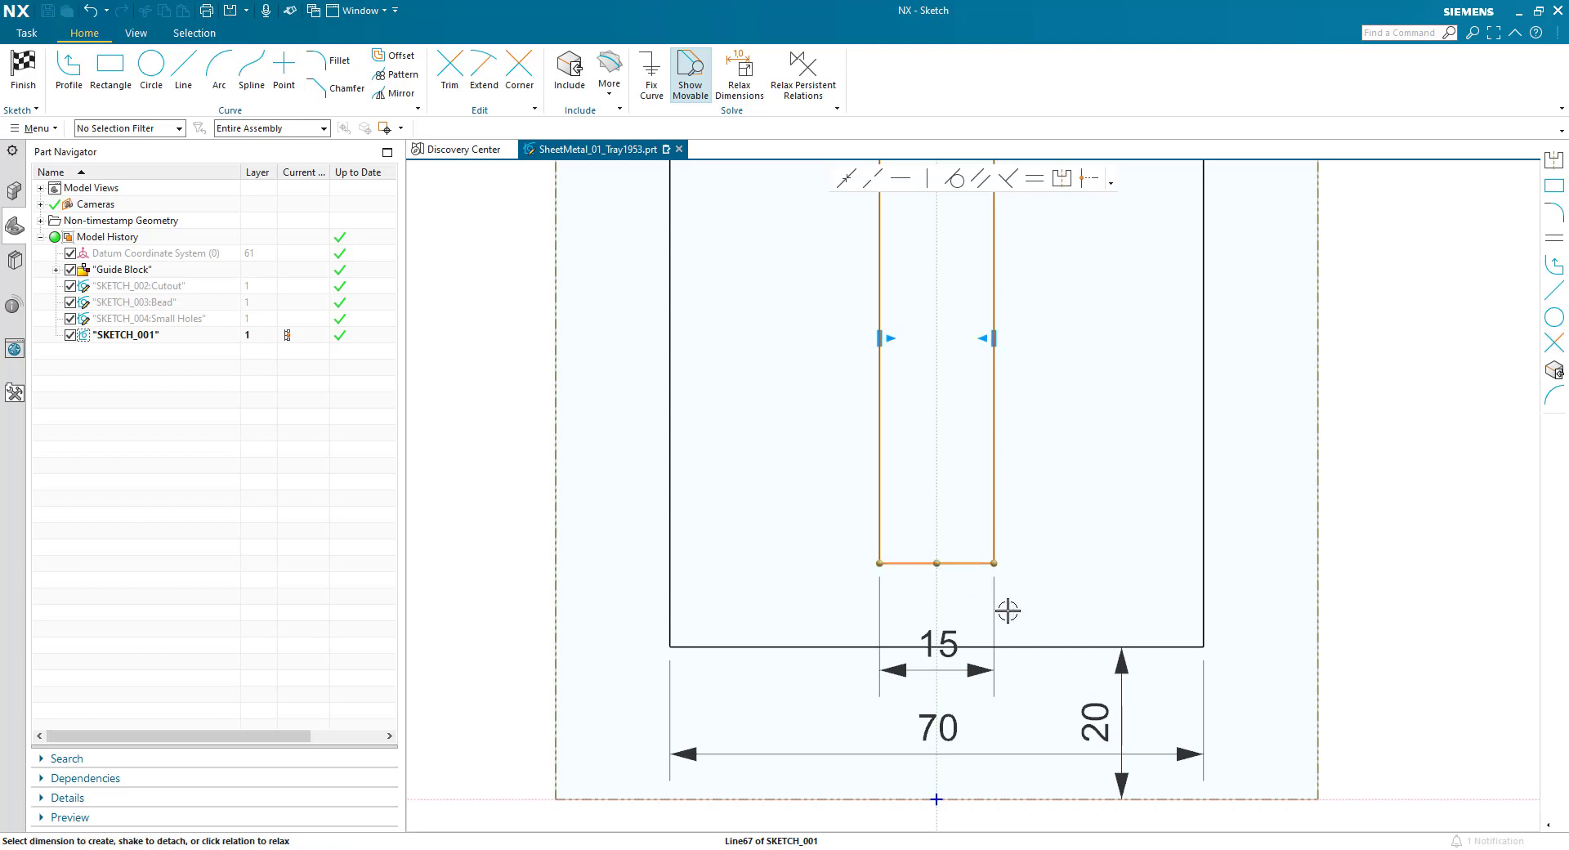
click(1035, 642)
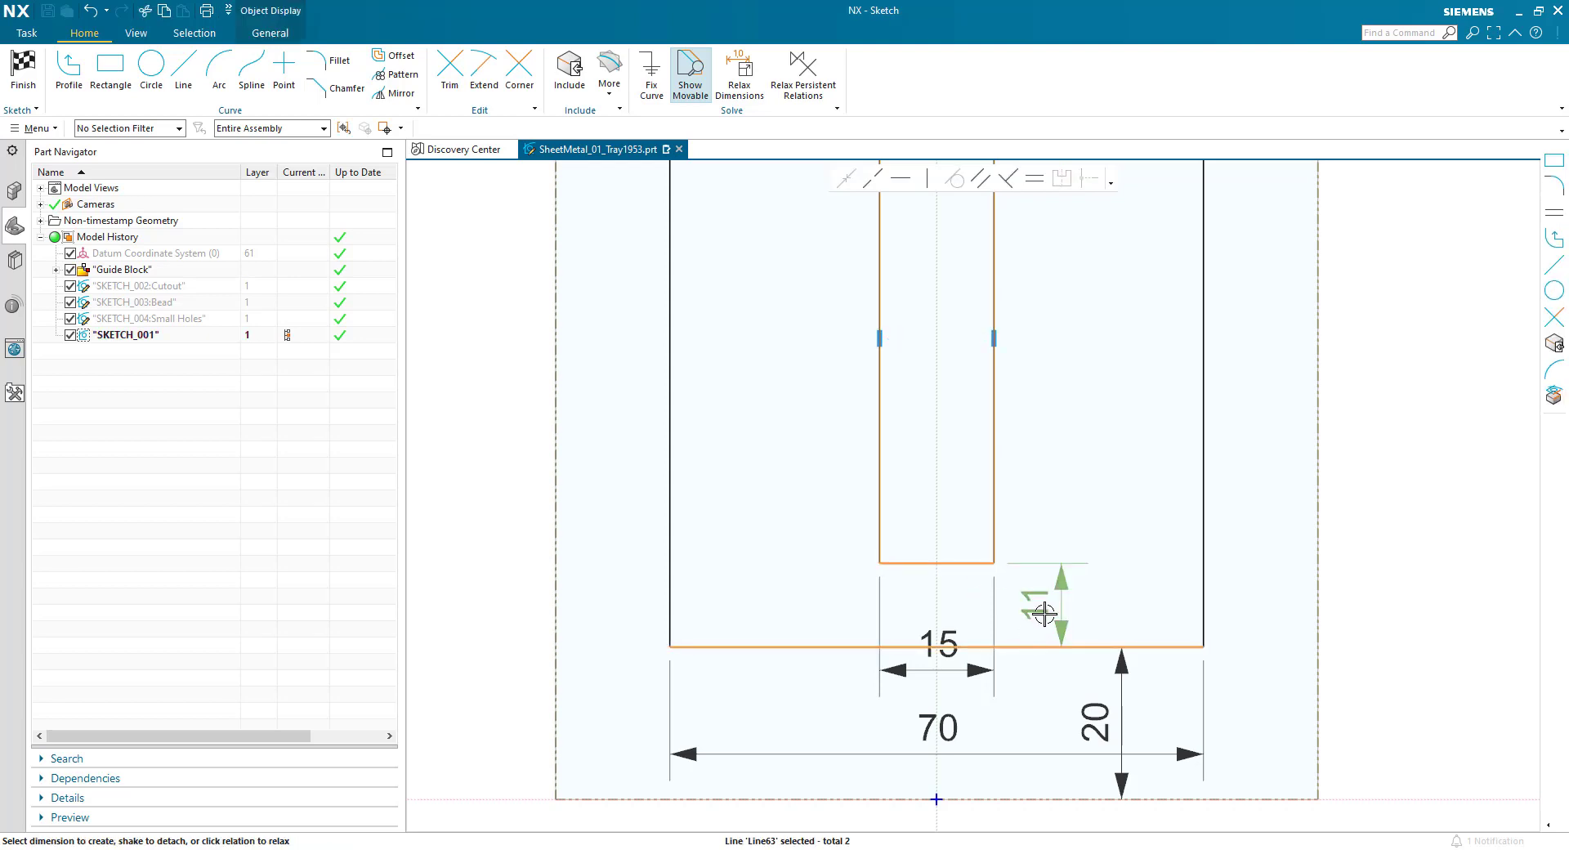
click(1043, 613)
text(15)
key(Return)
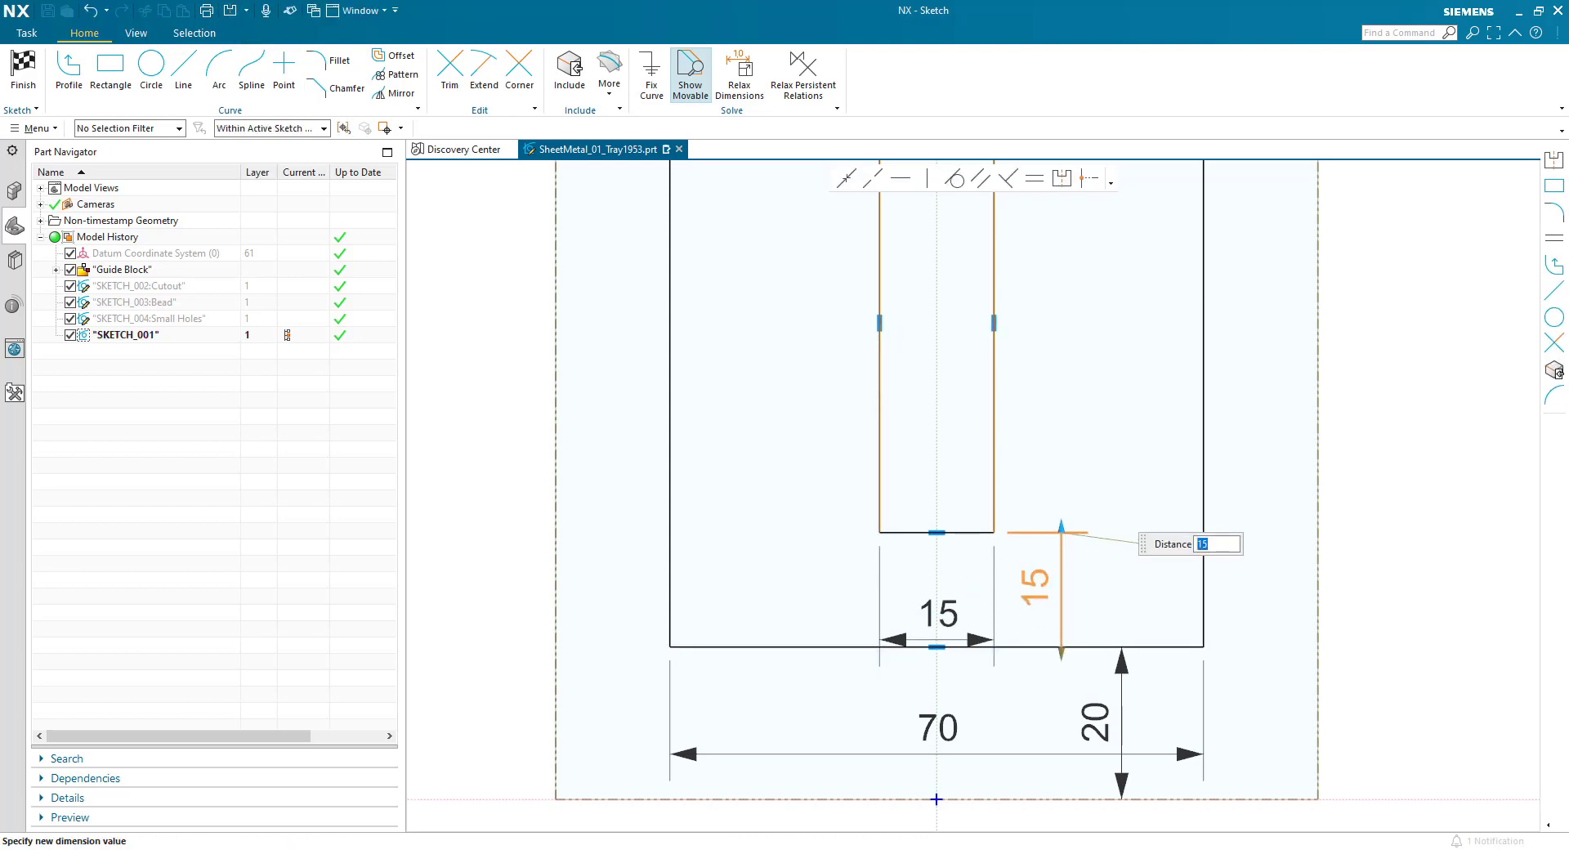
- Dimension the inner rectangle's vertical side and set its height to 50 mm
click(994, 480)
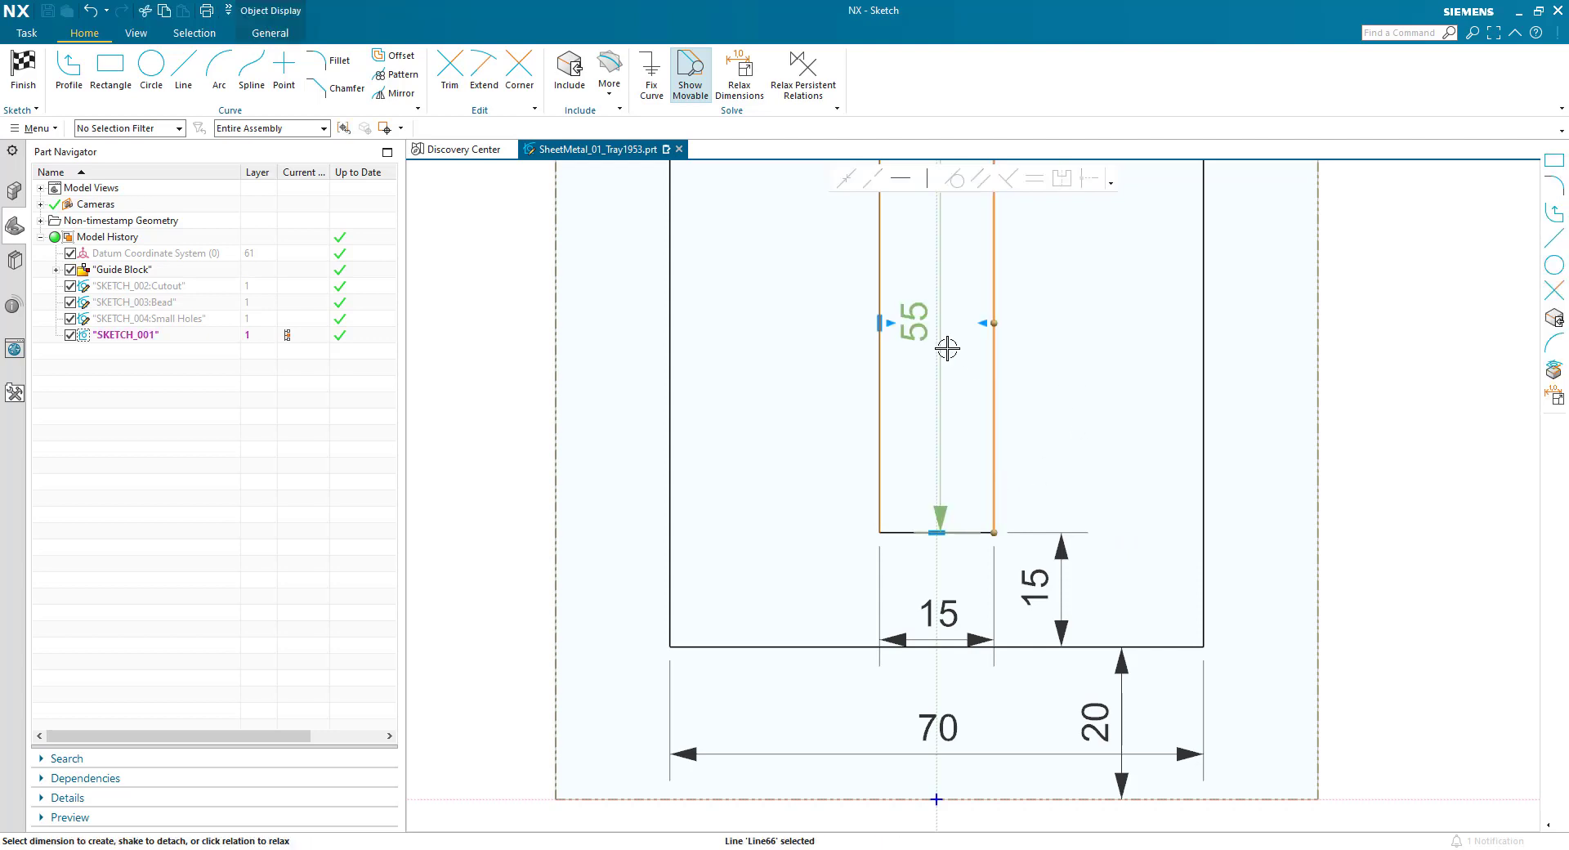
click(924, 335)
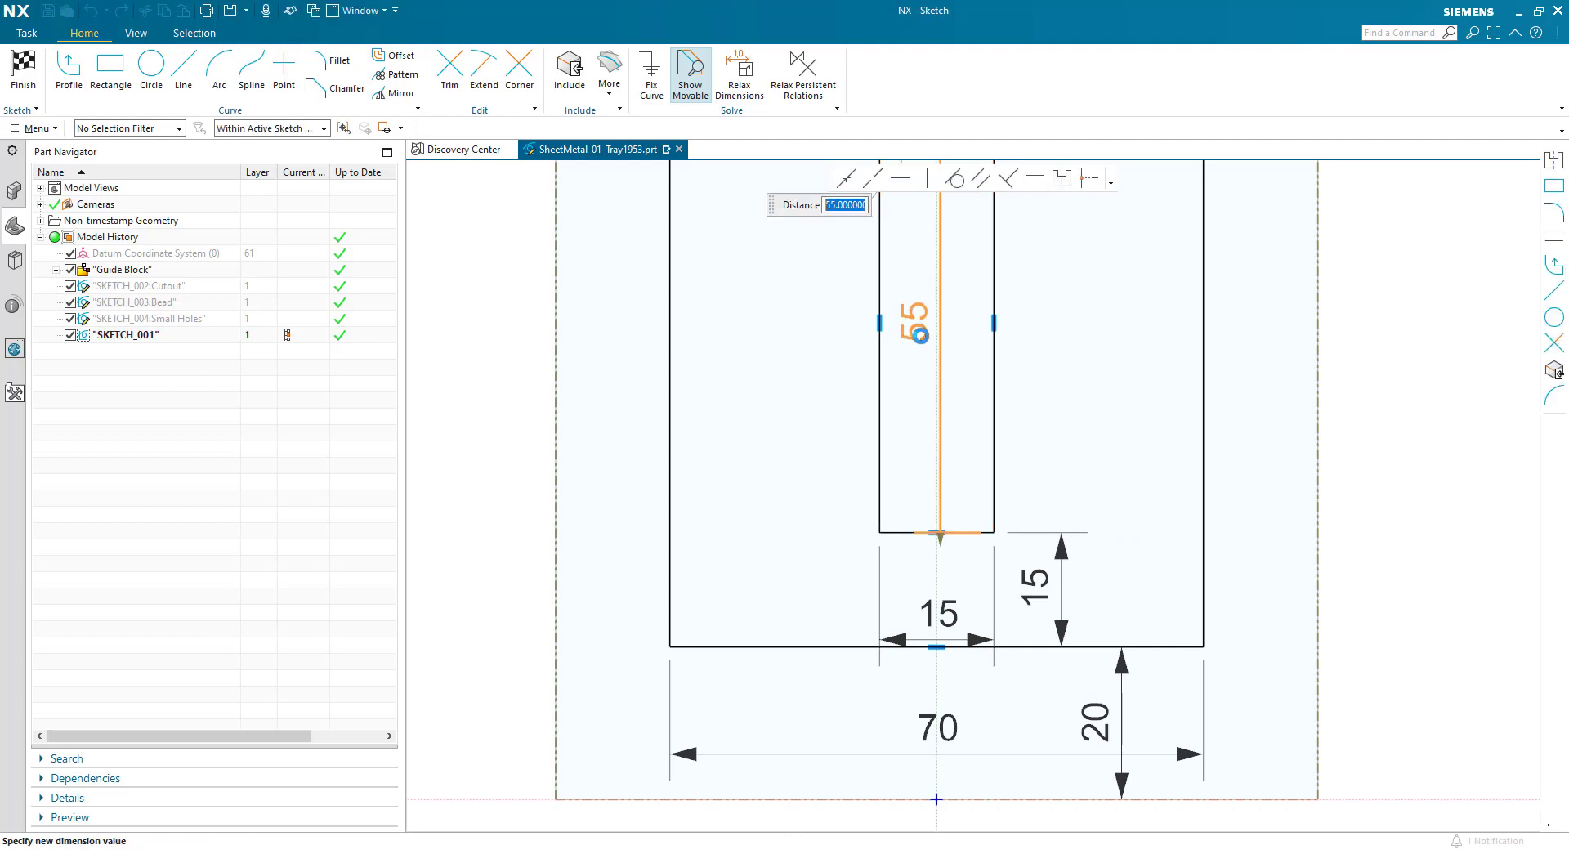
key(Return)
scroll(790, 556, down, 3)
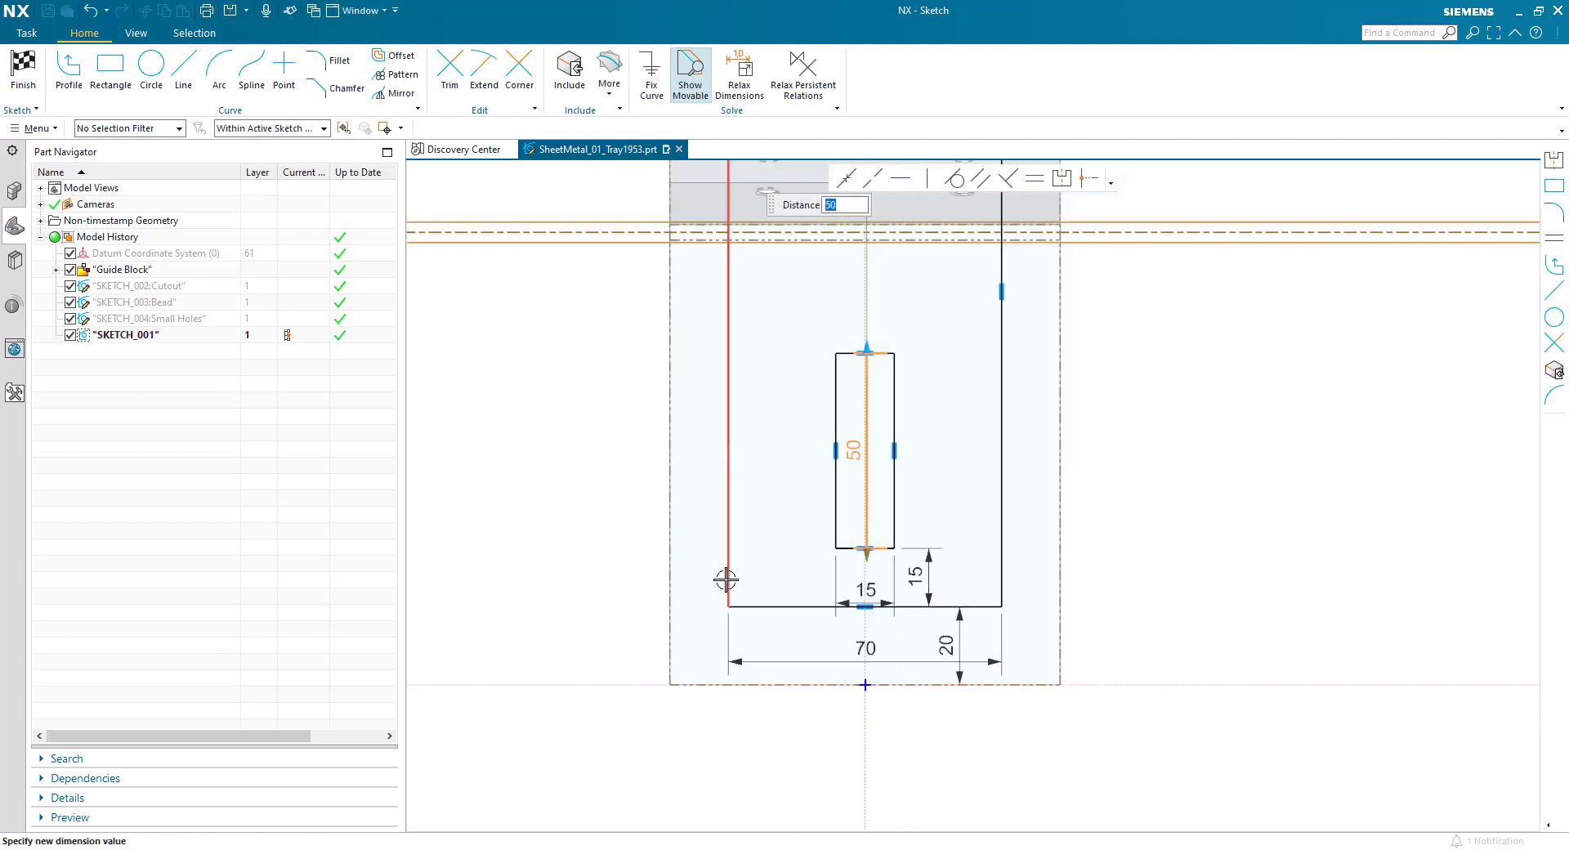
middle_click(688, 609)
- Finish the sketch and create the 3 mm thick multi-bend base tab from it
scroll(617, 694, down, 2)
scroll(577, 353, up, 1)
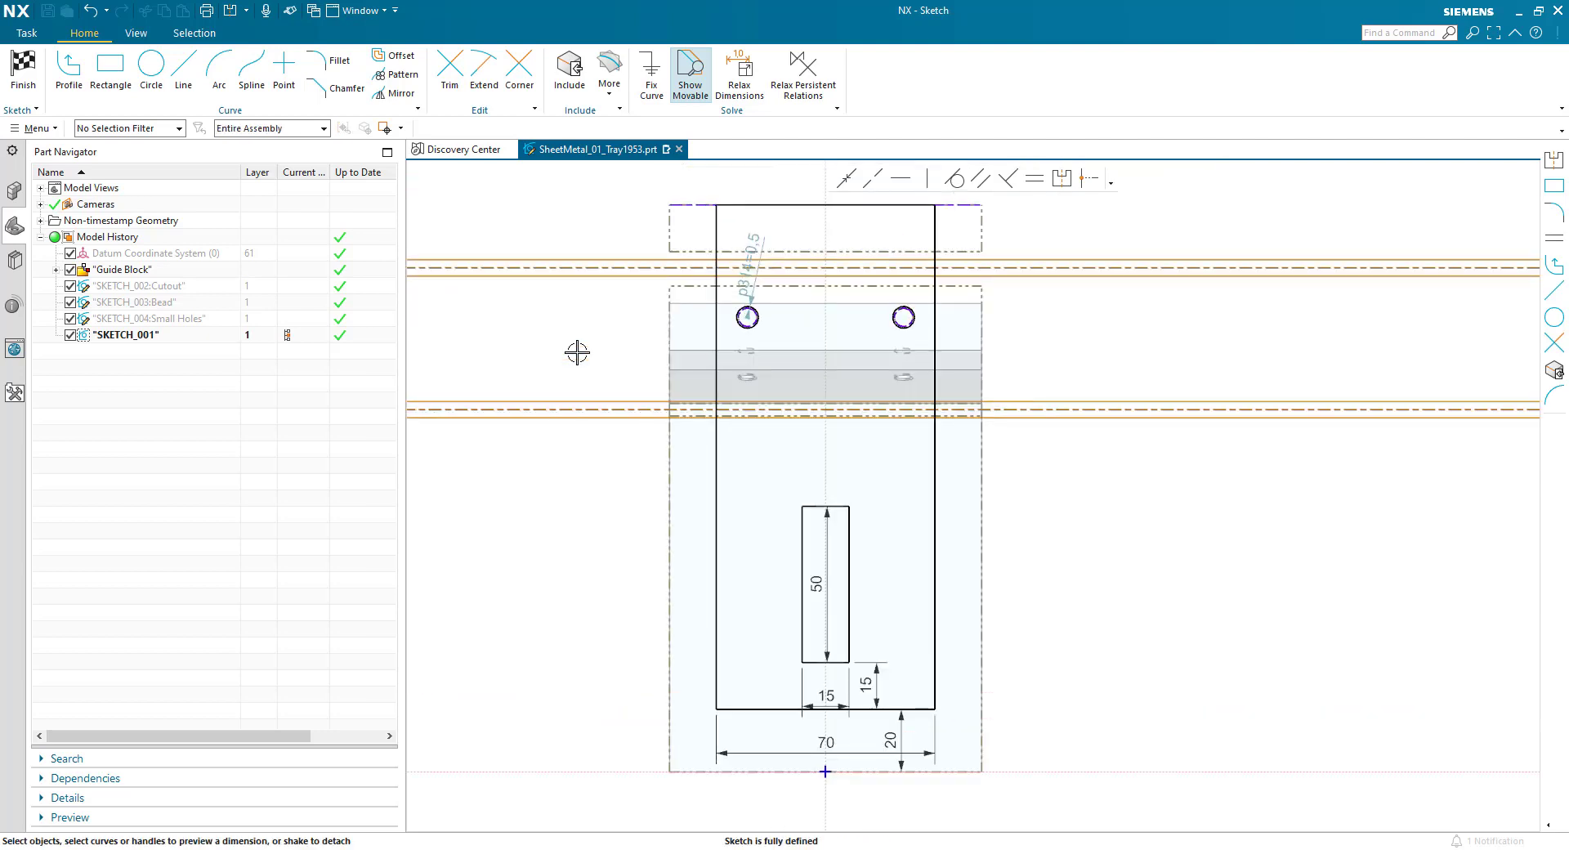
click(23, 72)
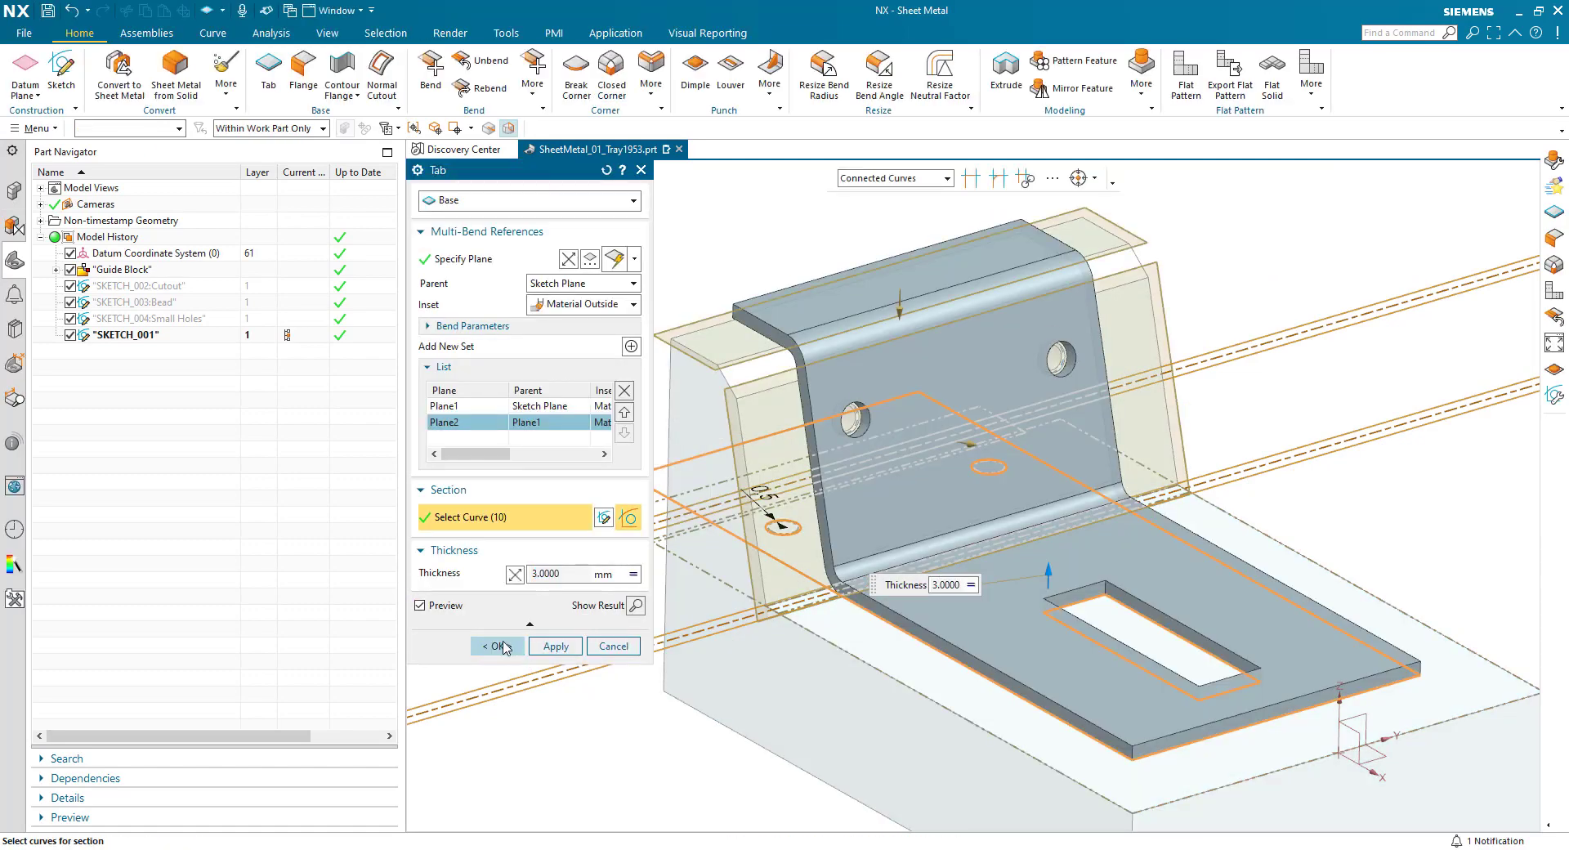
click(503, 647)
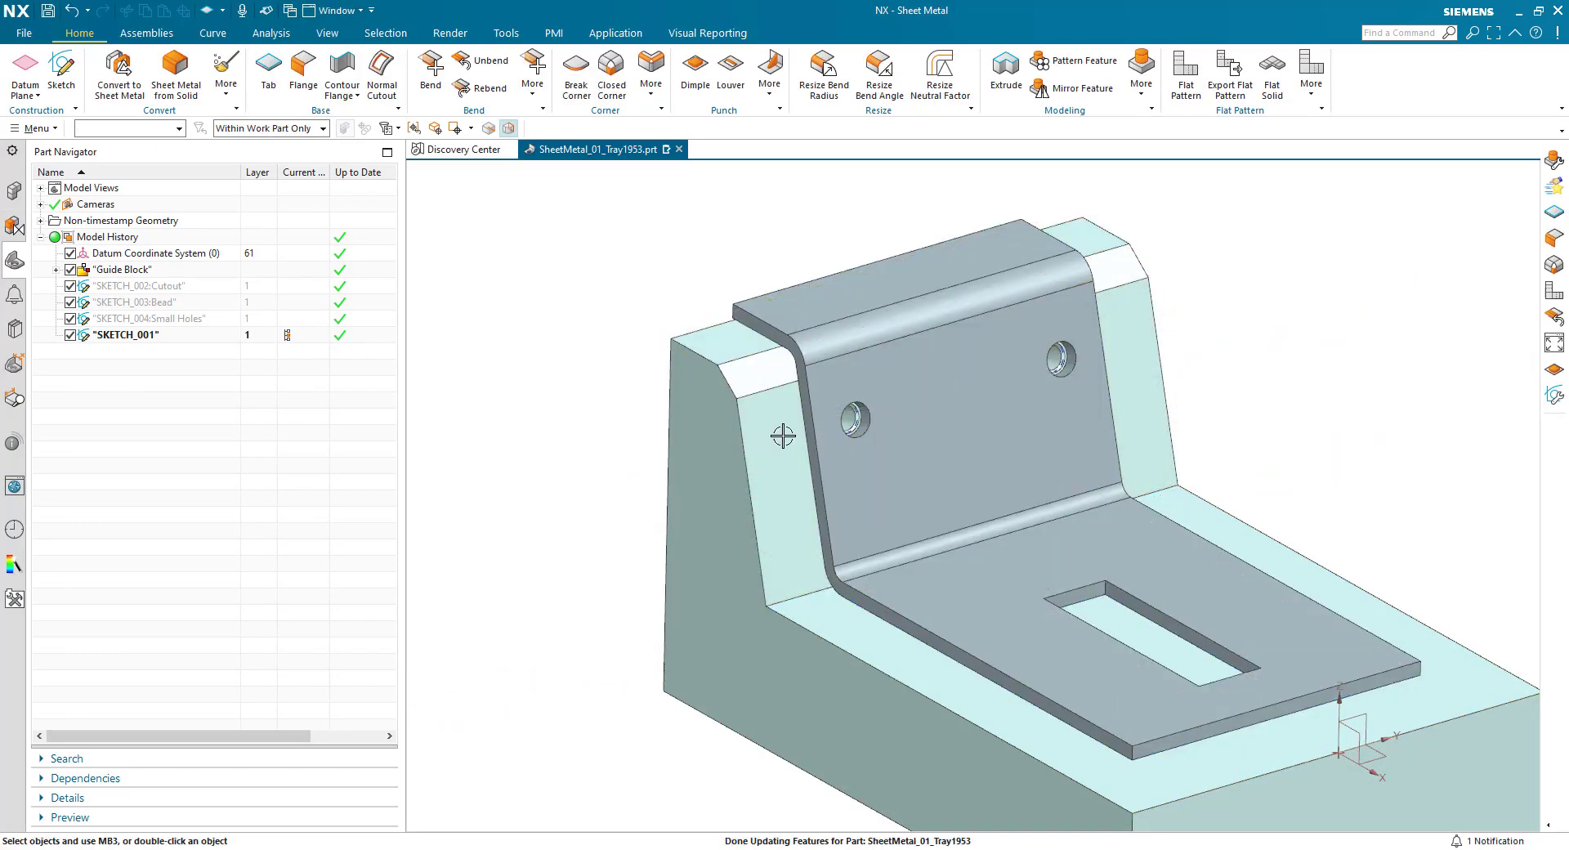
- Hide the Guide Block so only the sheet metal bracket is displayed
scroll(552, 429, down, 3)
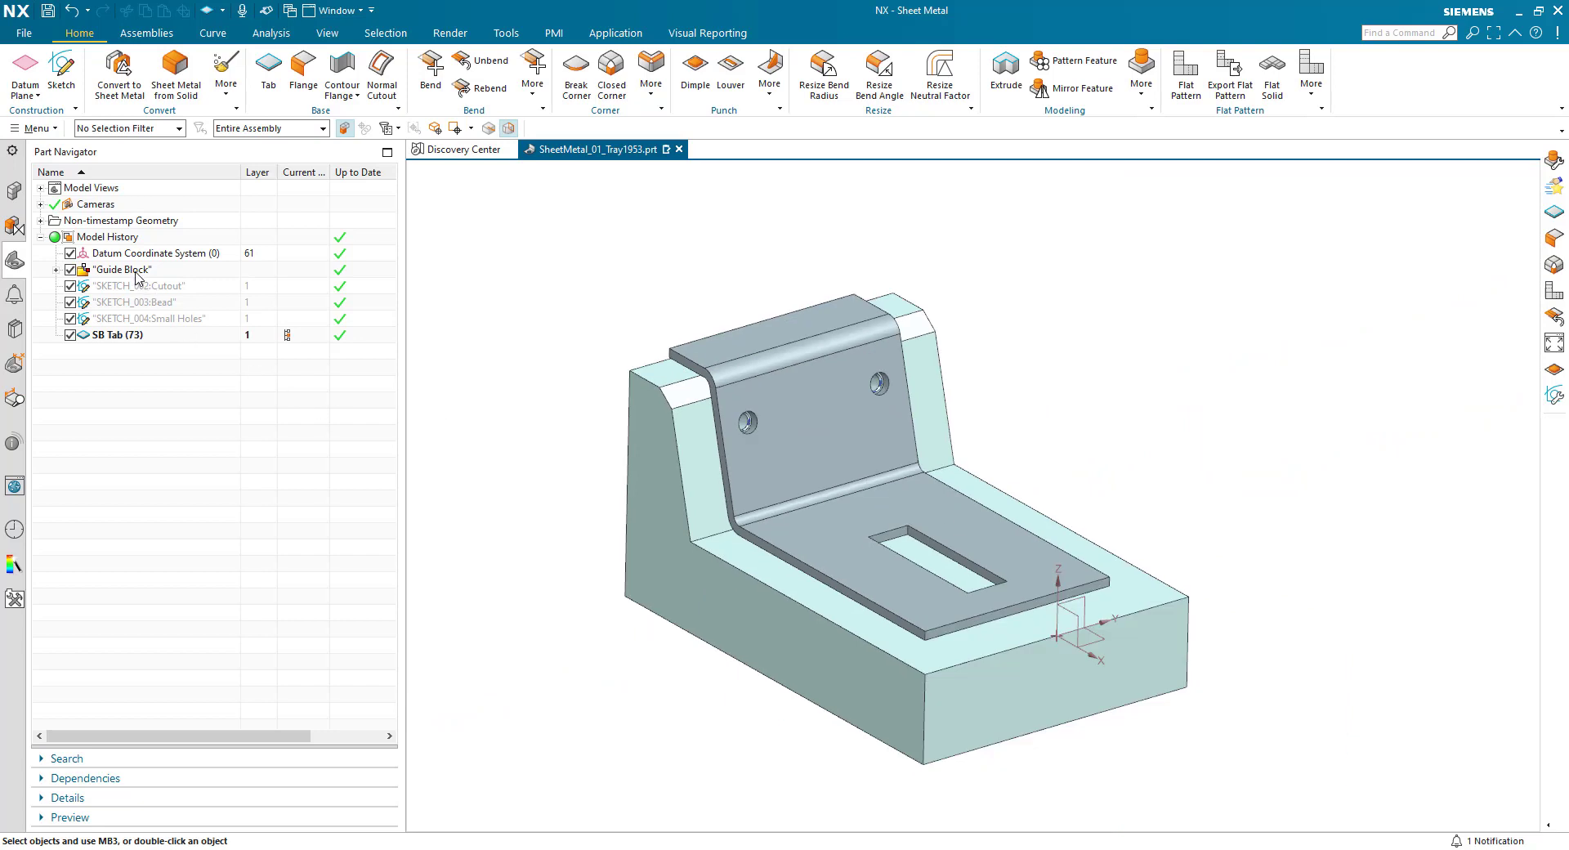
right_click(136, 275)
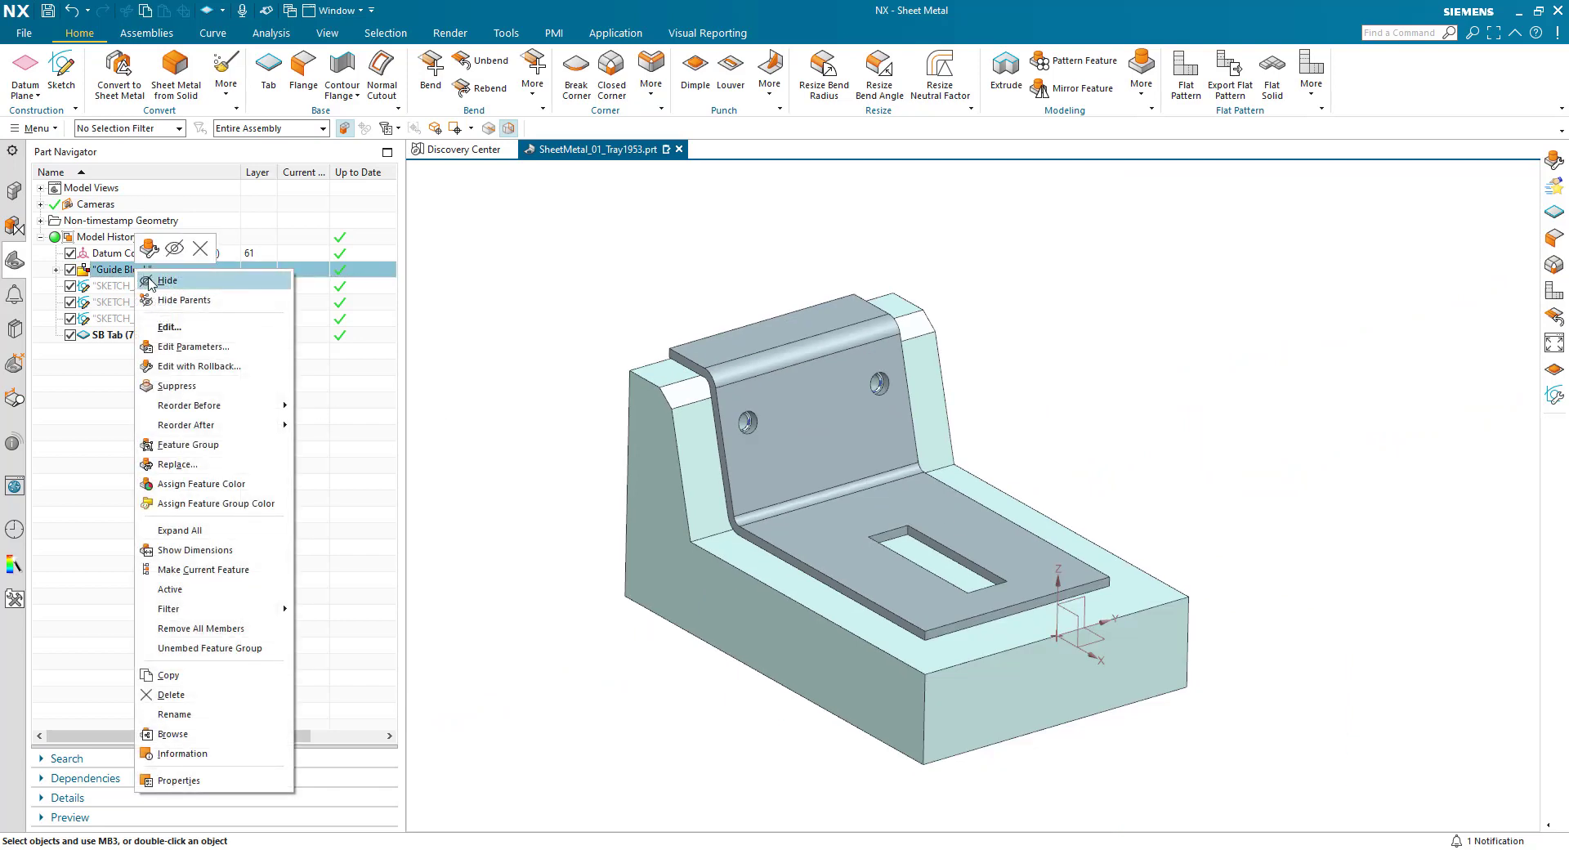
click(167, 281)
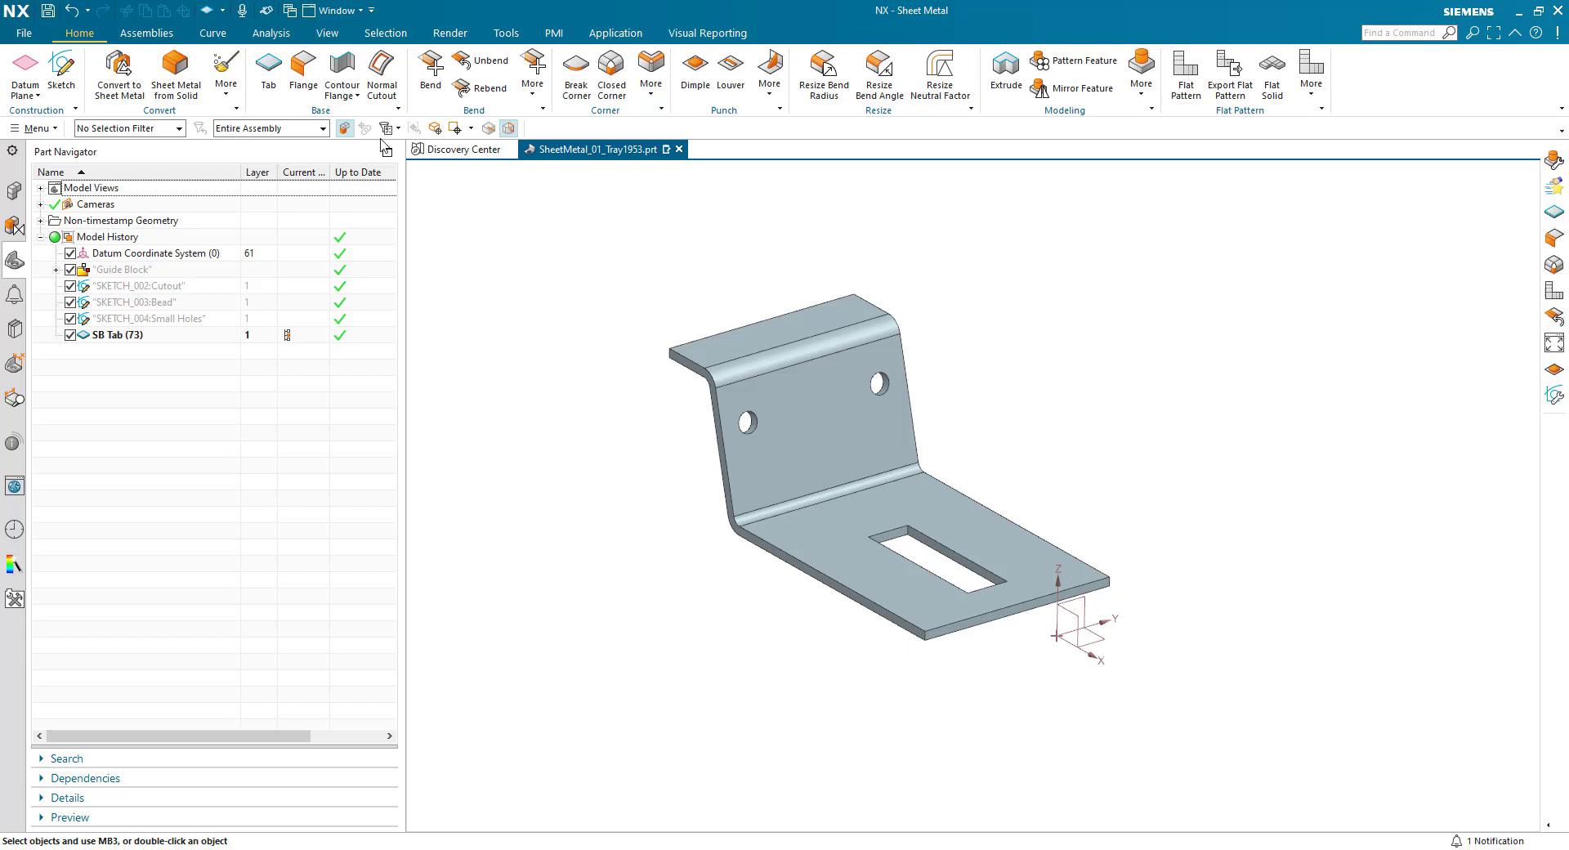
- Start a full-width flange on both long side edges of the bracket's base plate
click(303, 67)
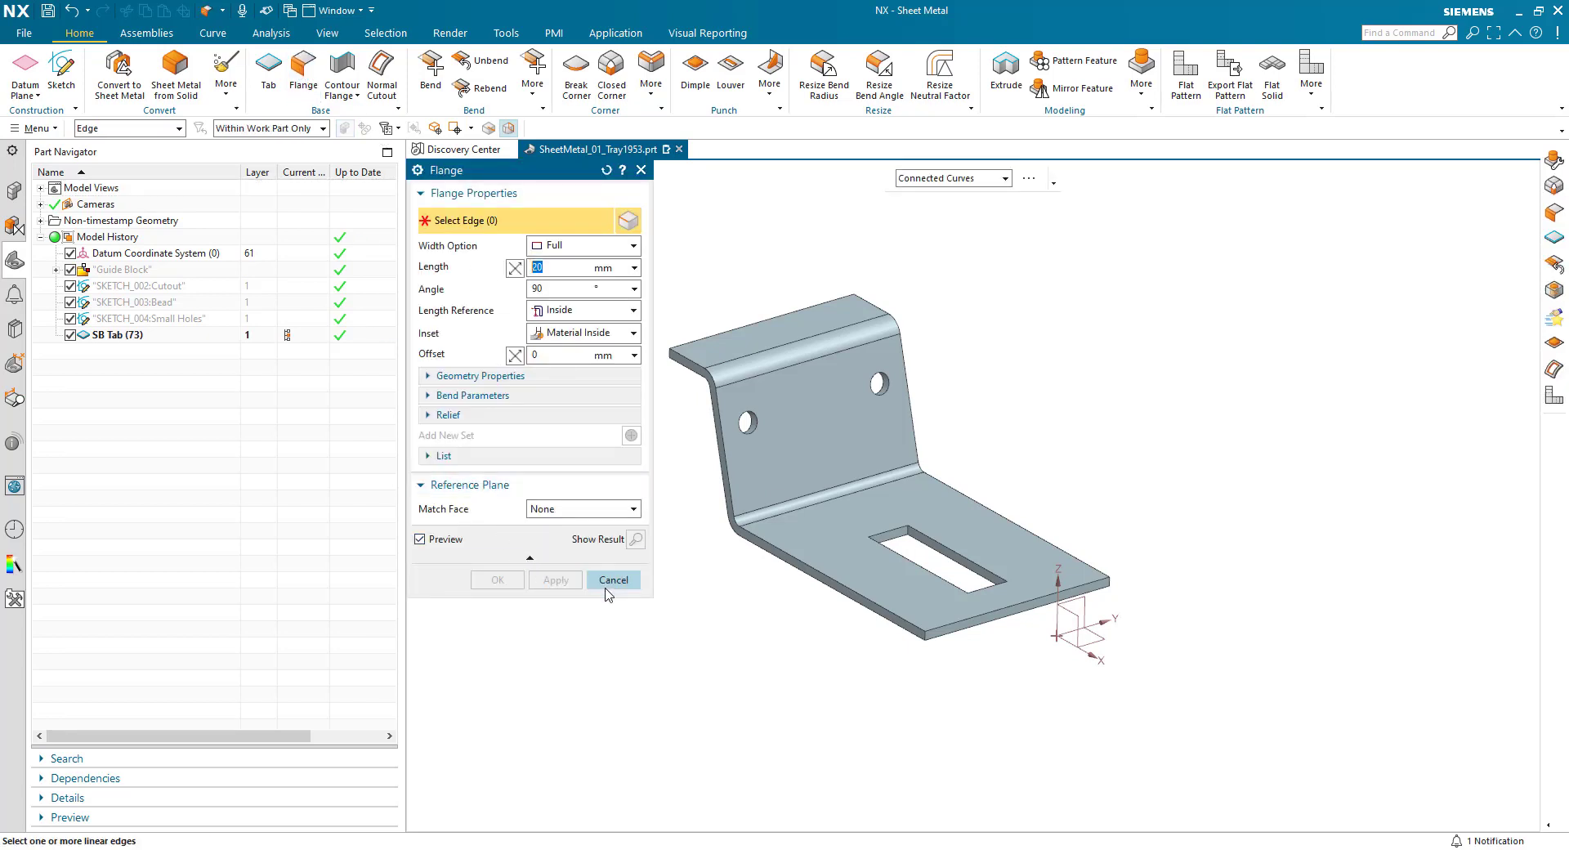
click(809, 571)
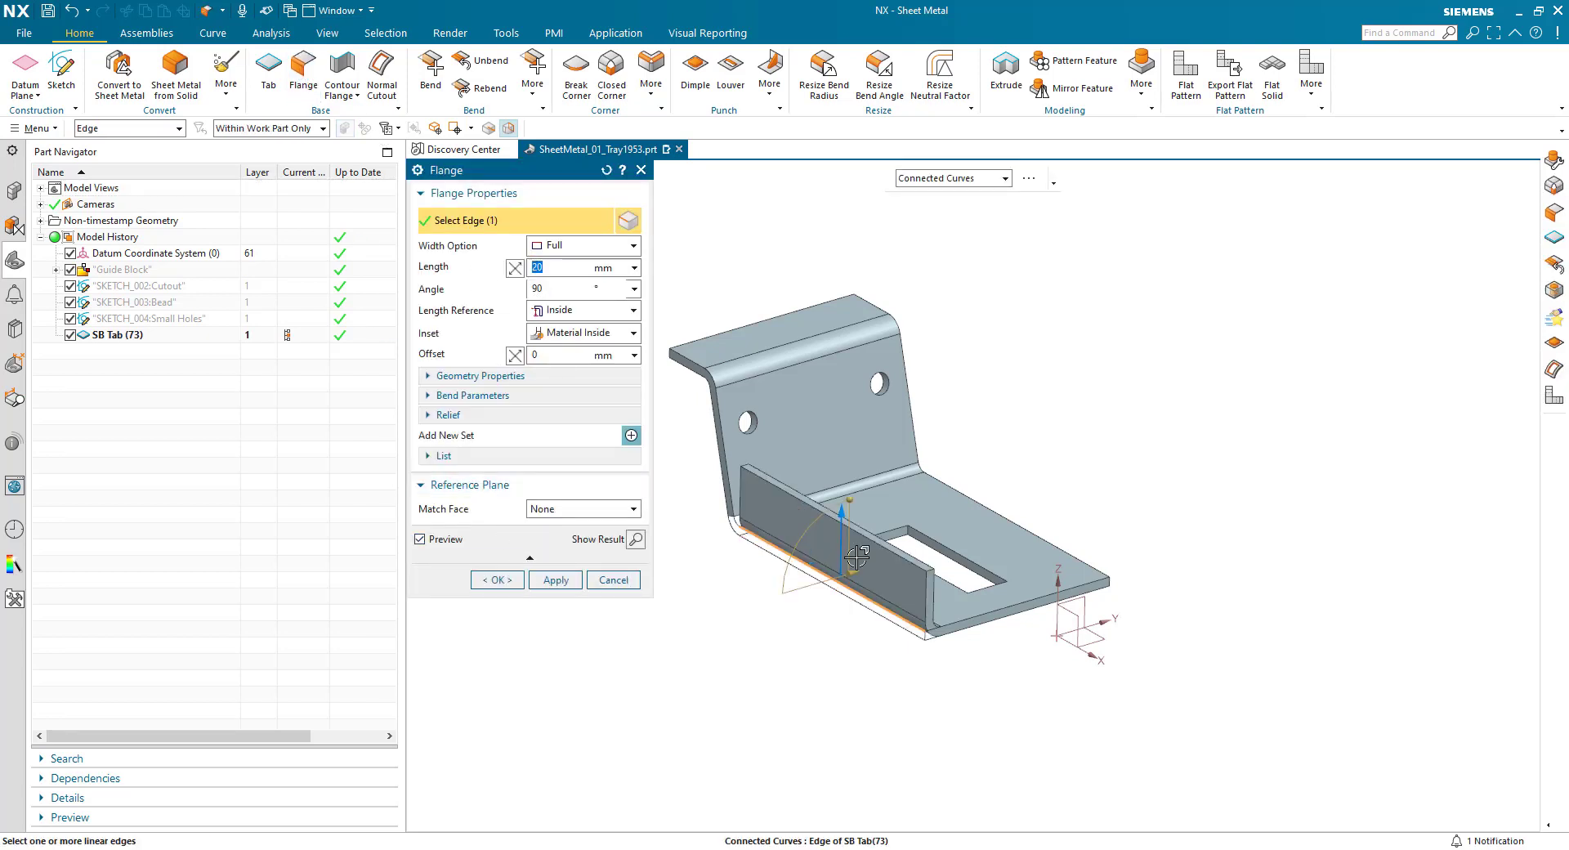
click(992, 506)
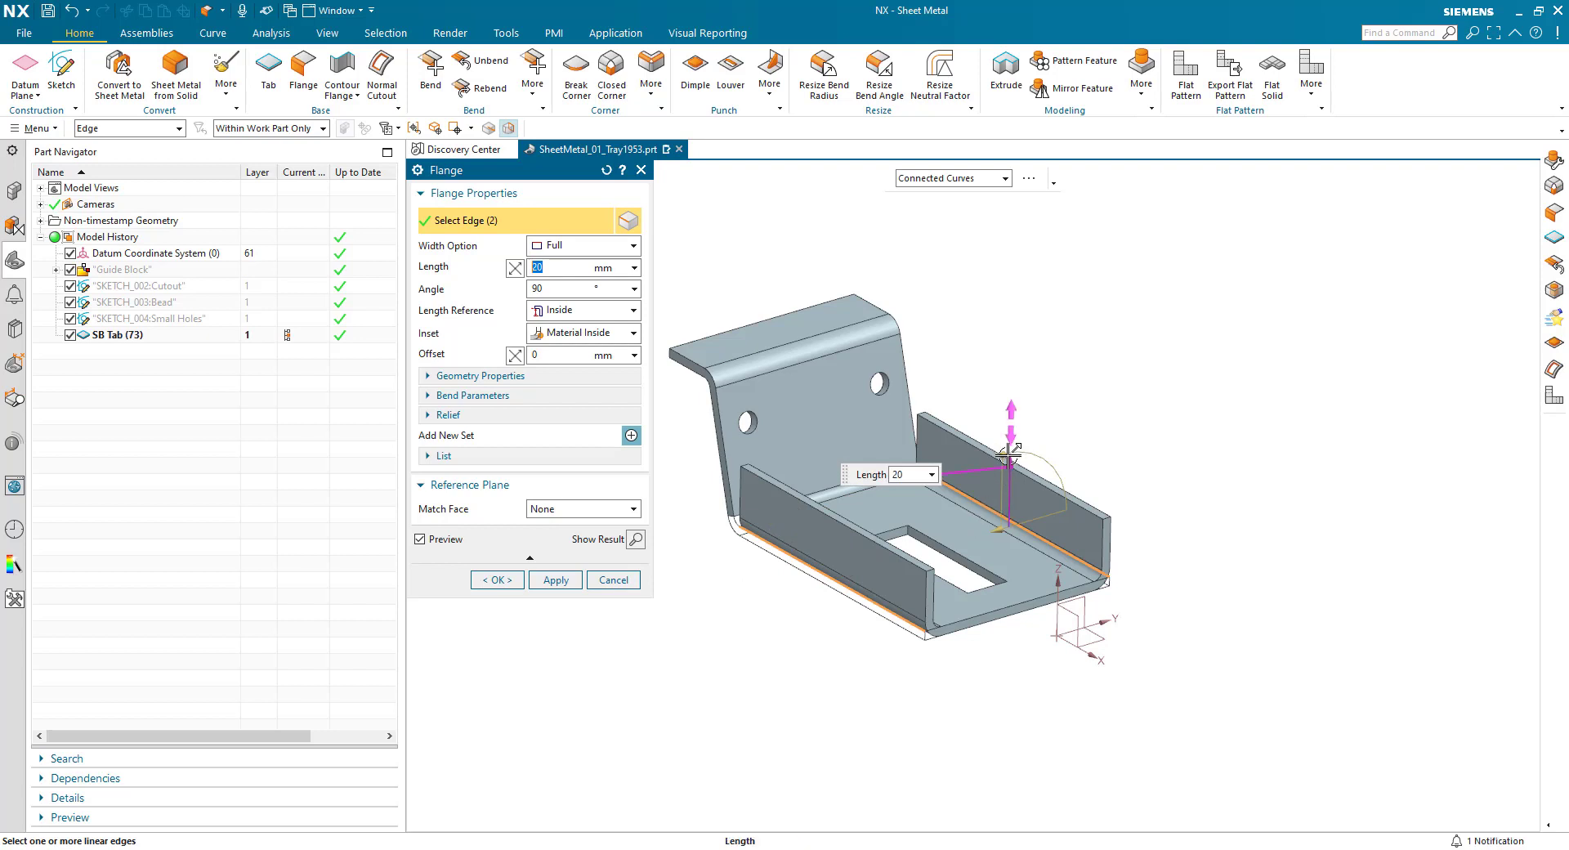
- Try a 26 mm length, 69° angle and 14 mm offset on the flanges, temporarily including the base plate's short free edge
drag(1003, 454, 1035, 450)
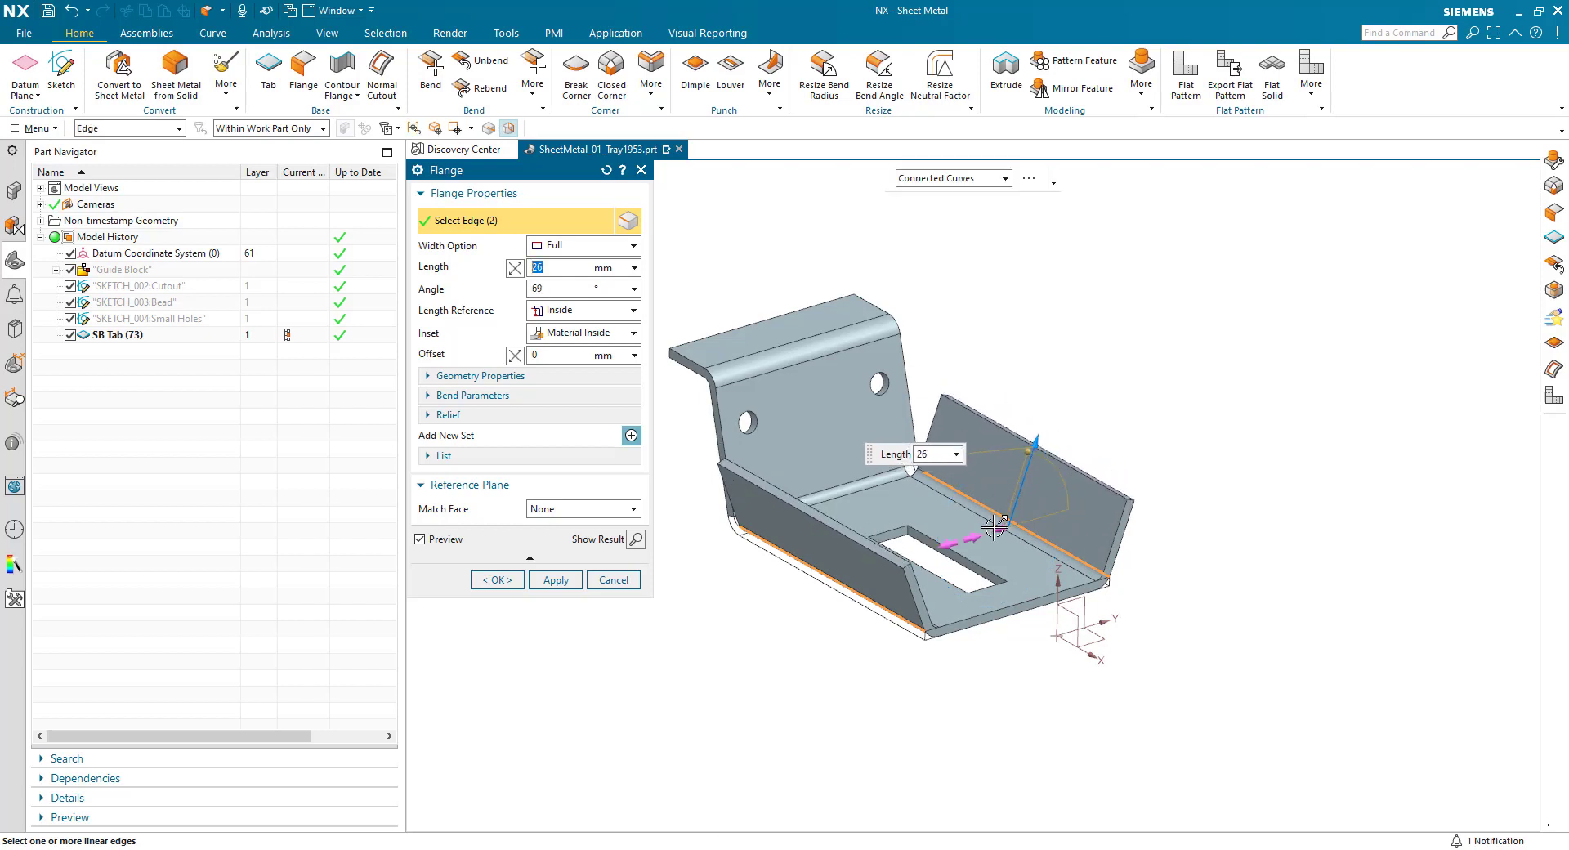
drag(999, 527, 1014, 525)
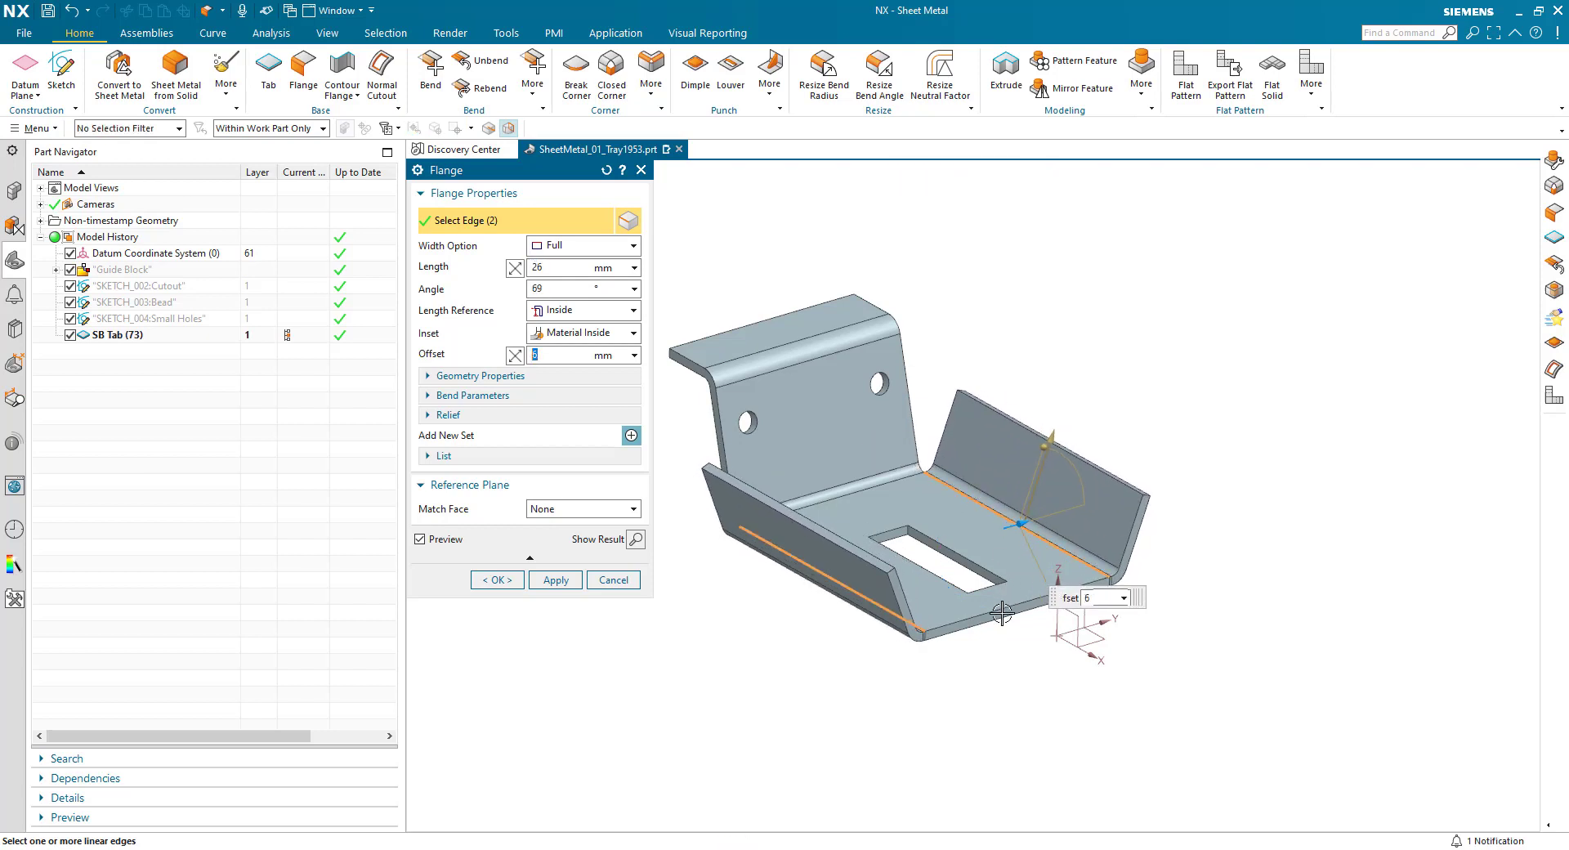
click(1003, 621)
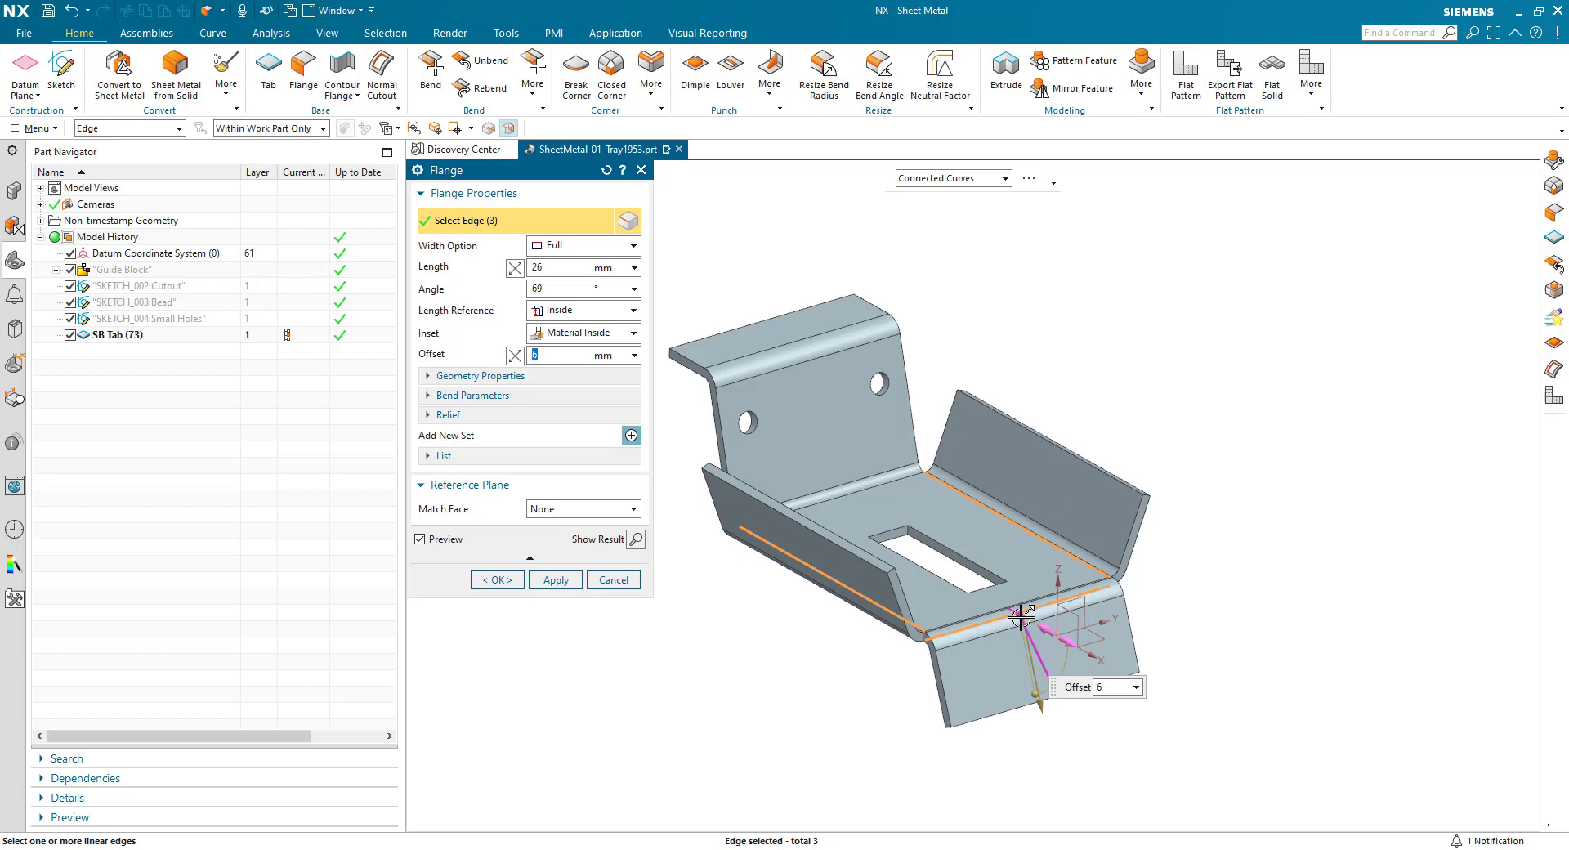
mouse_move(1020, 615)
mouse_down()
mouse_move(1055, 634)
mouse_move(1003, 622)
mouse_up()
shift+click(996, 621)
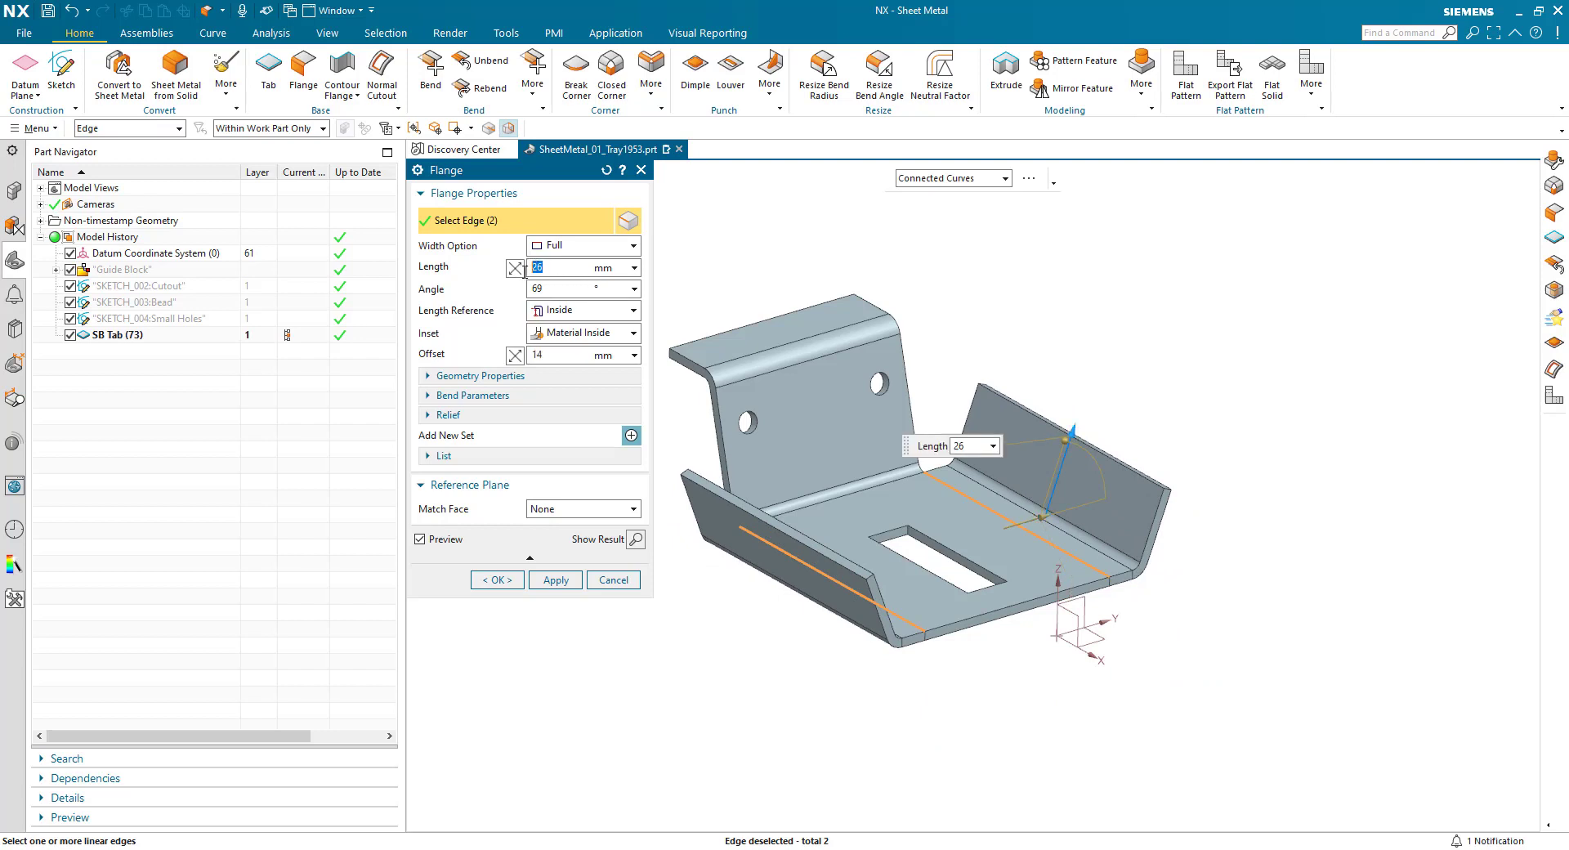
- Set both side flanges to 20 mm length, 90° angle and 0 mm offset, and create them
key(Tab)
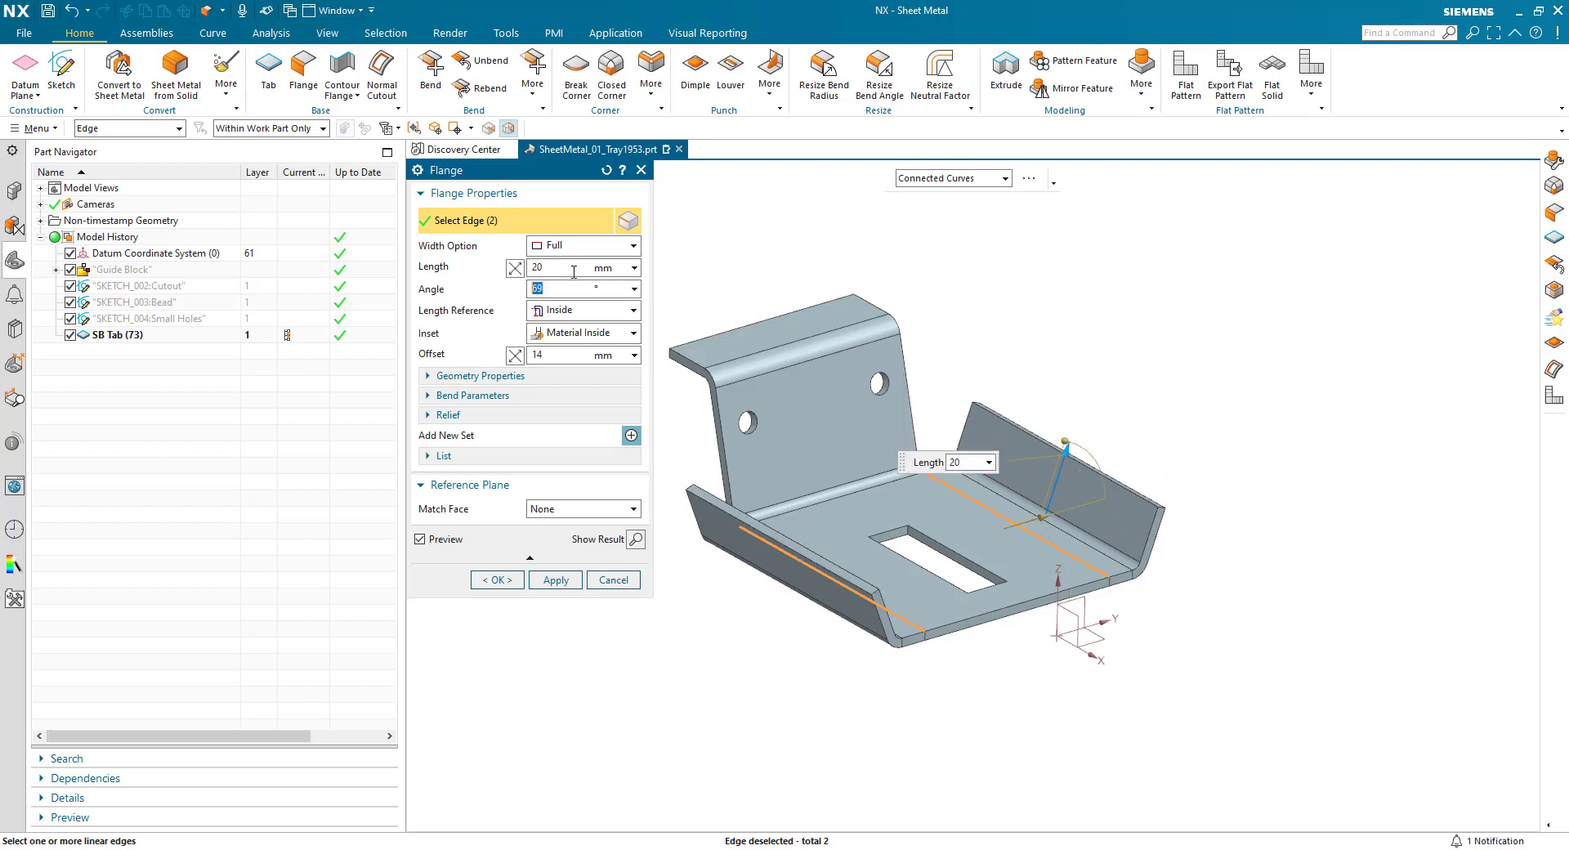
key(shift+Tab)
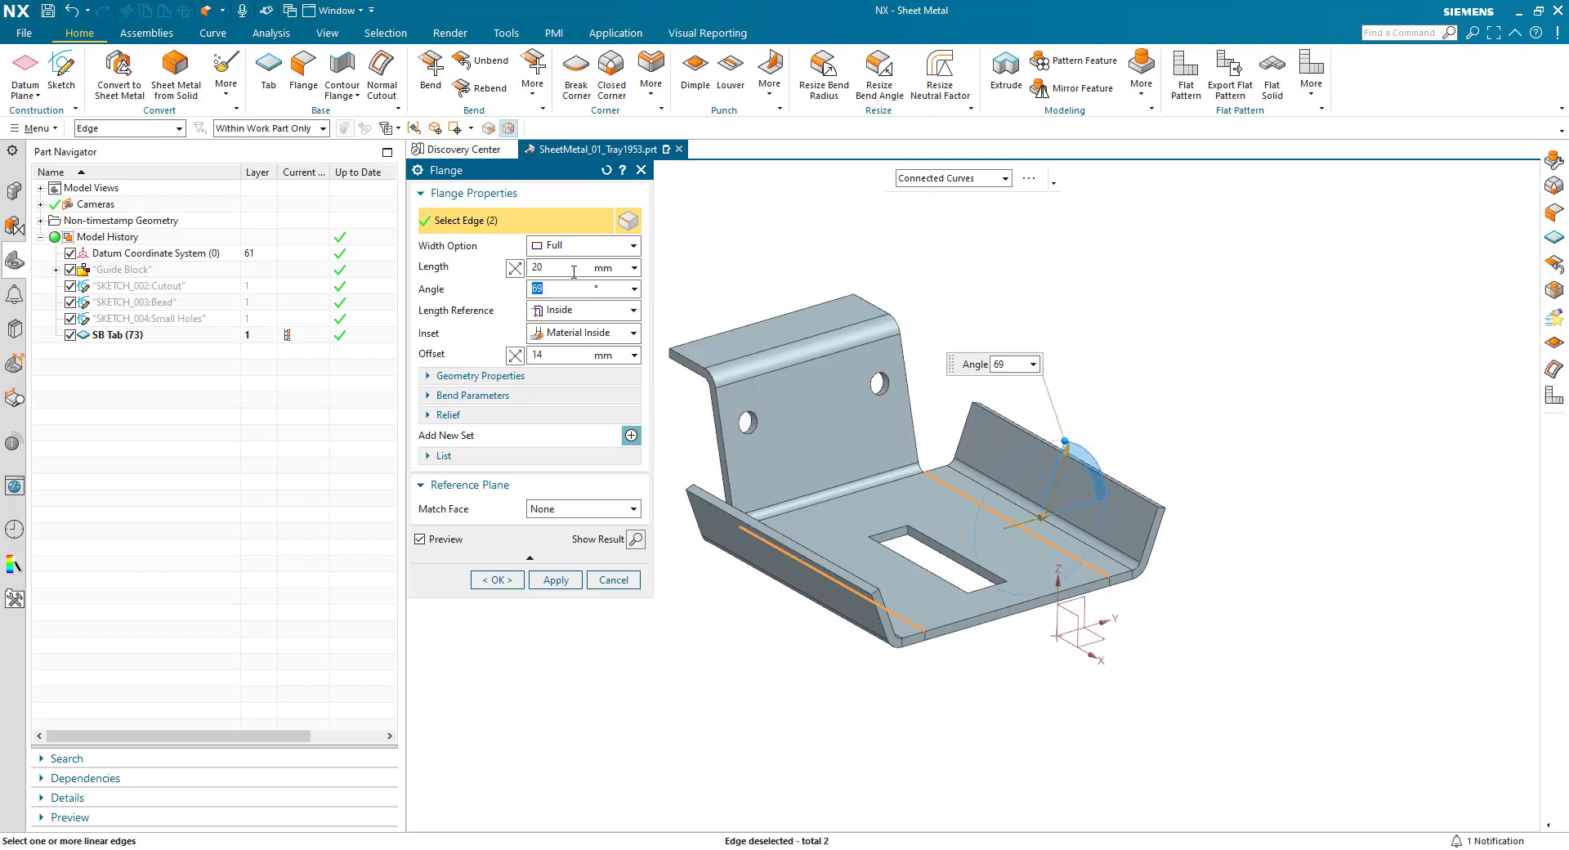
text(90)
key(Tab)
key(Tab)
key(Tab)
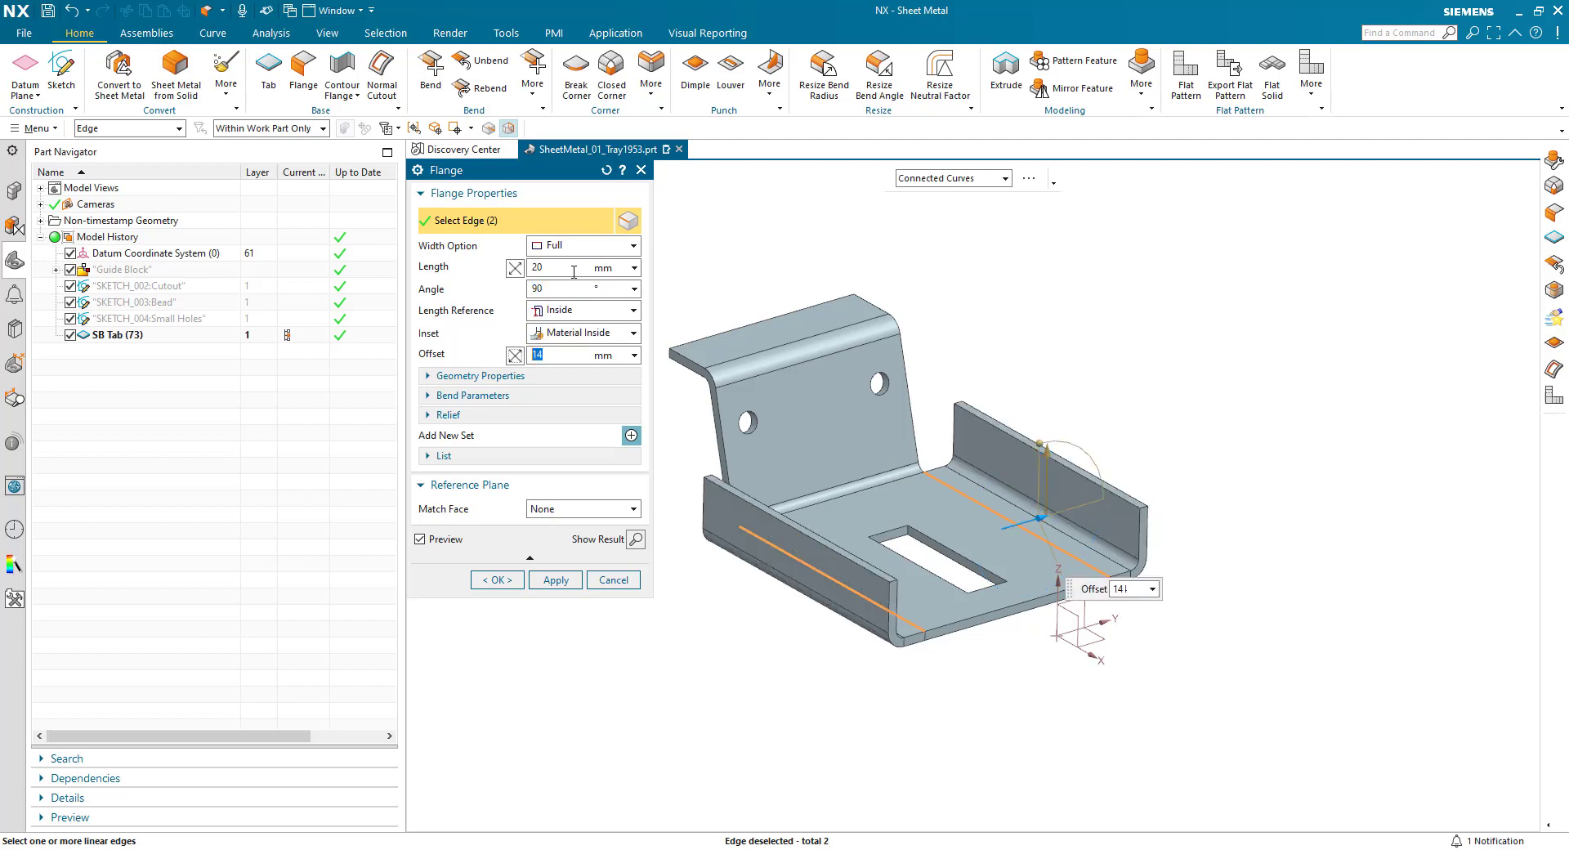
text(0)
key(Return)
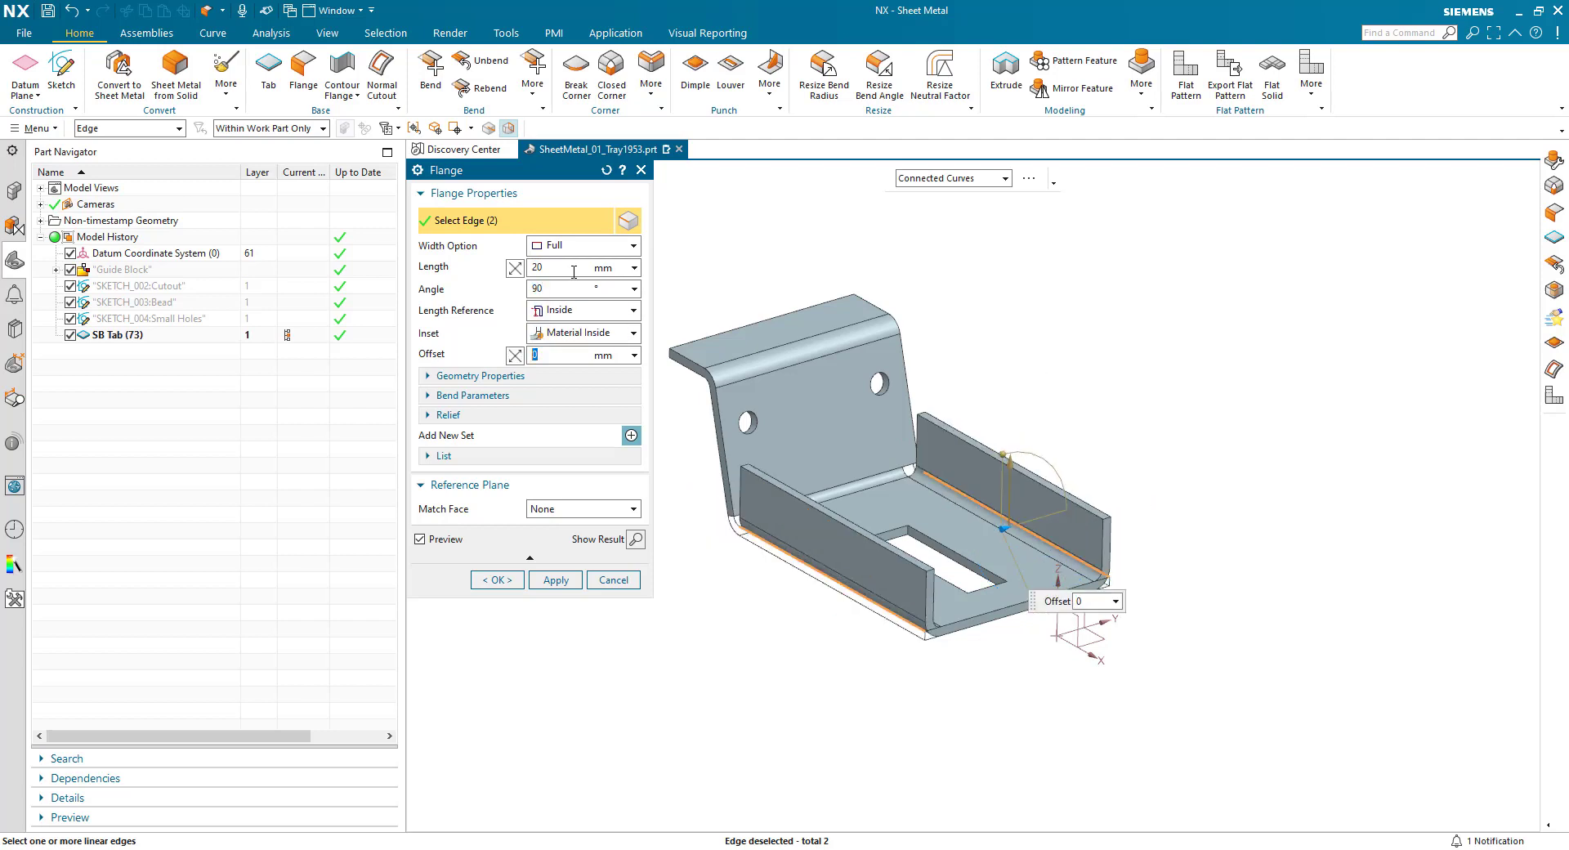
click(496, 581)
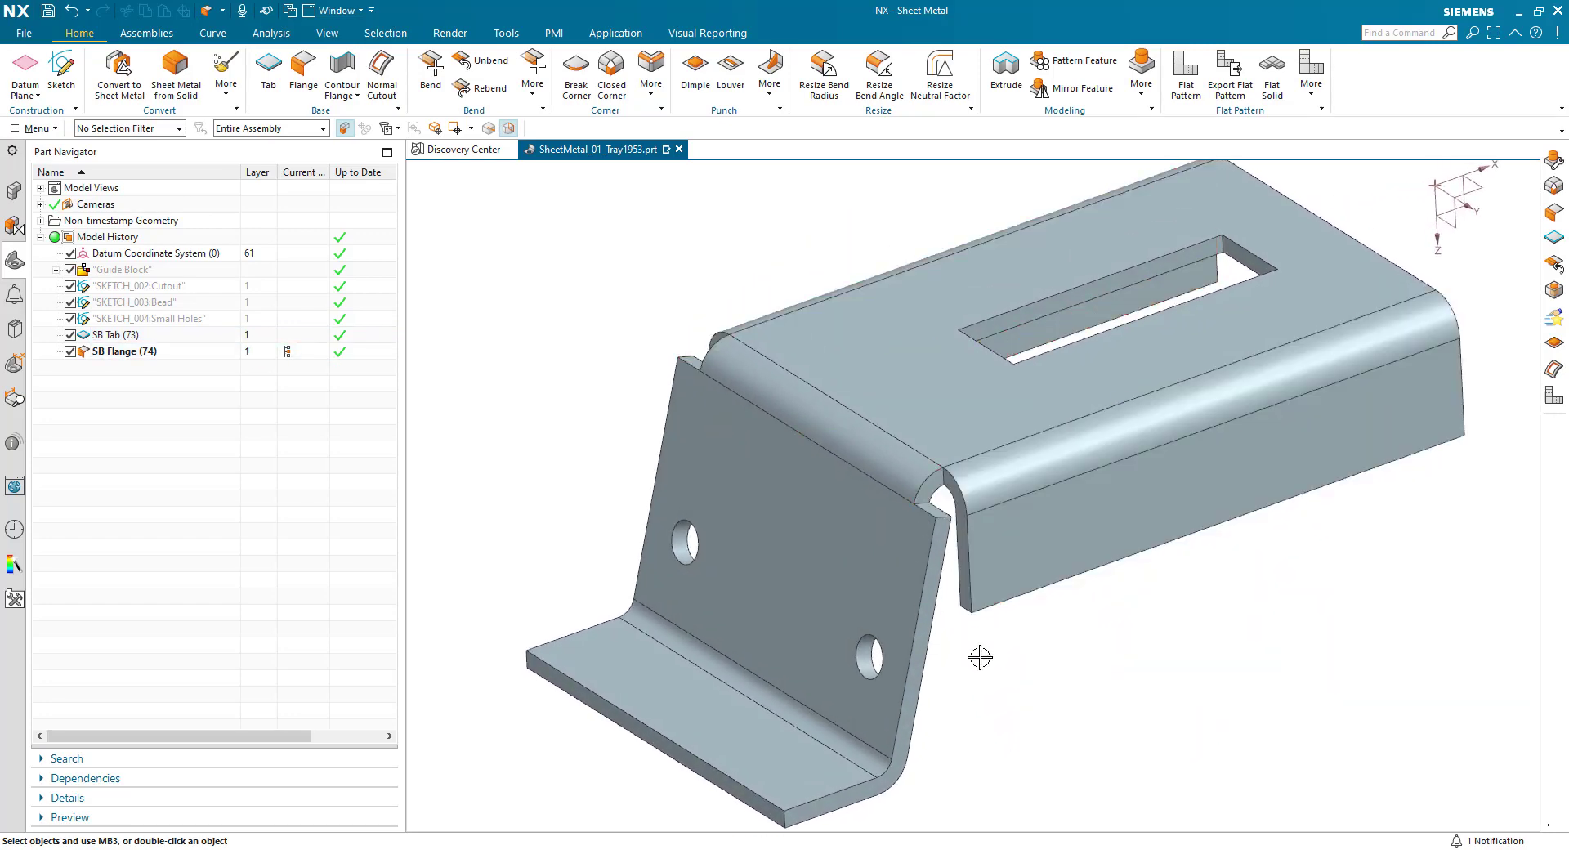
- Start a closed corner between the upright wall's lower bend and one side flange bend, with U Cutout treatment and a mitered corner
click(611, 82)
click(893, 489)
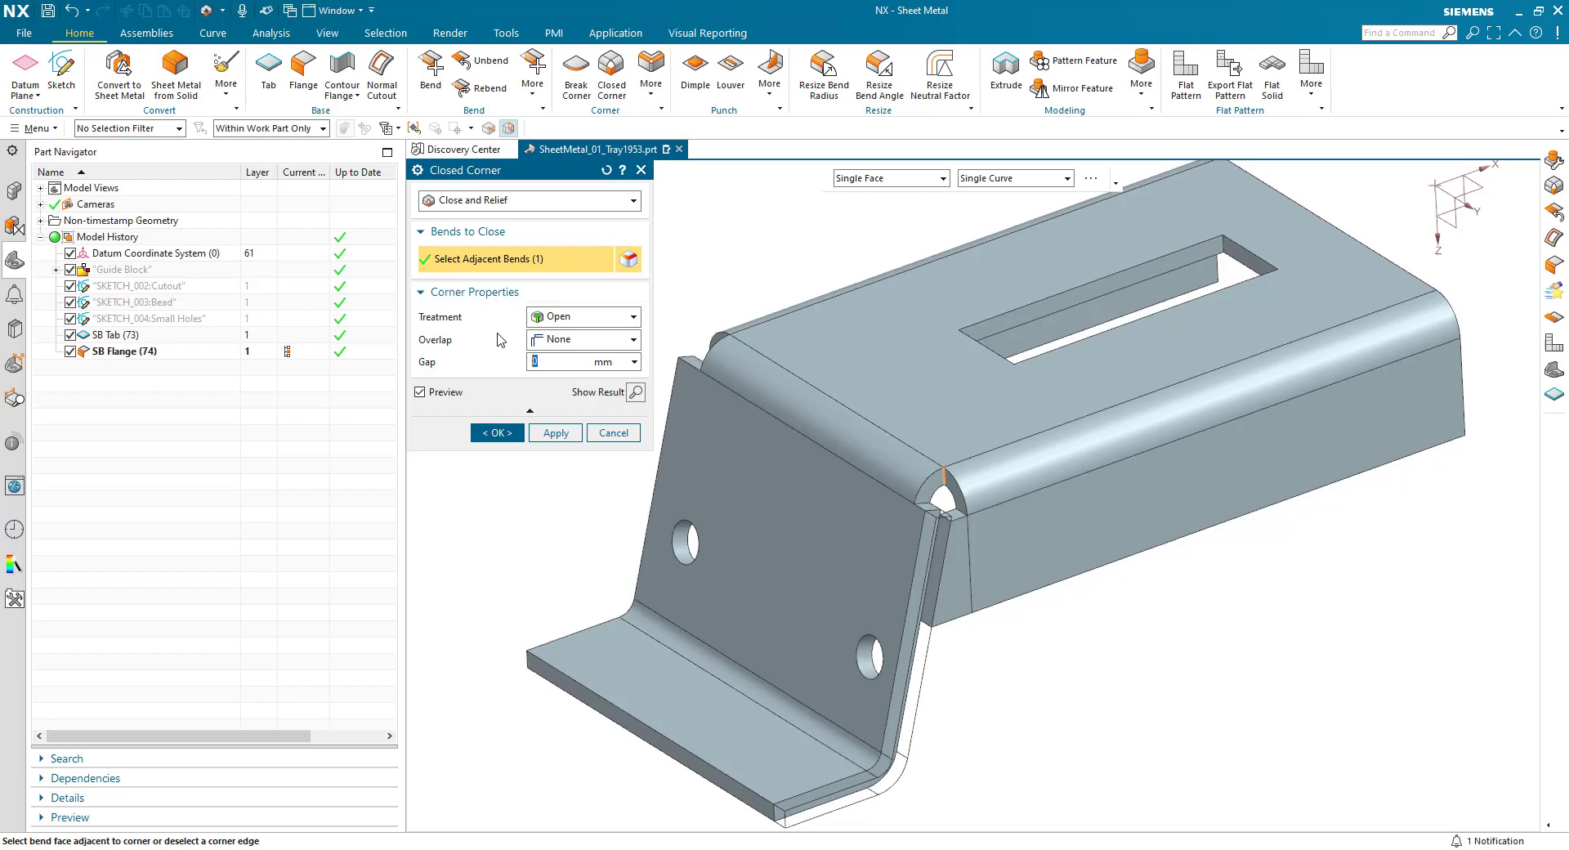
click(576, 317)
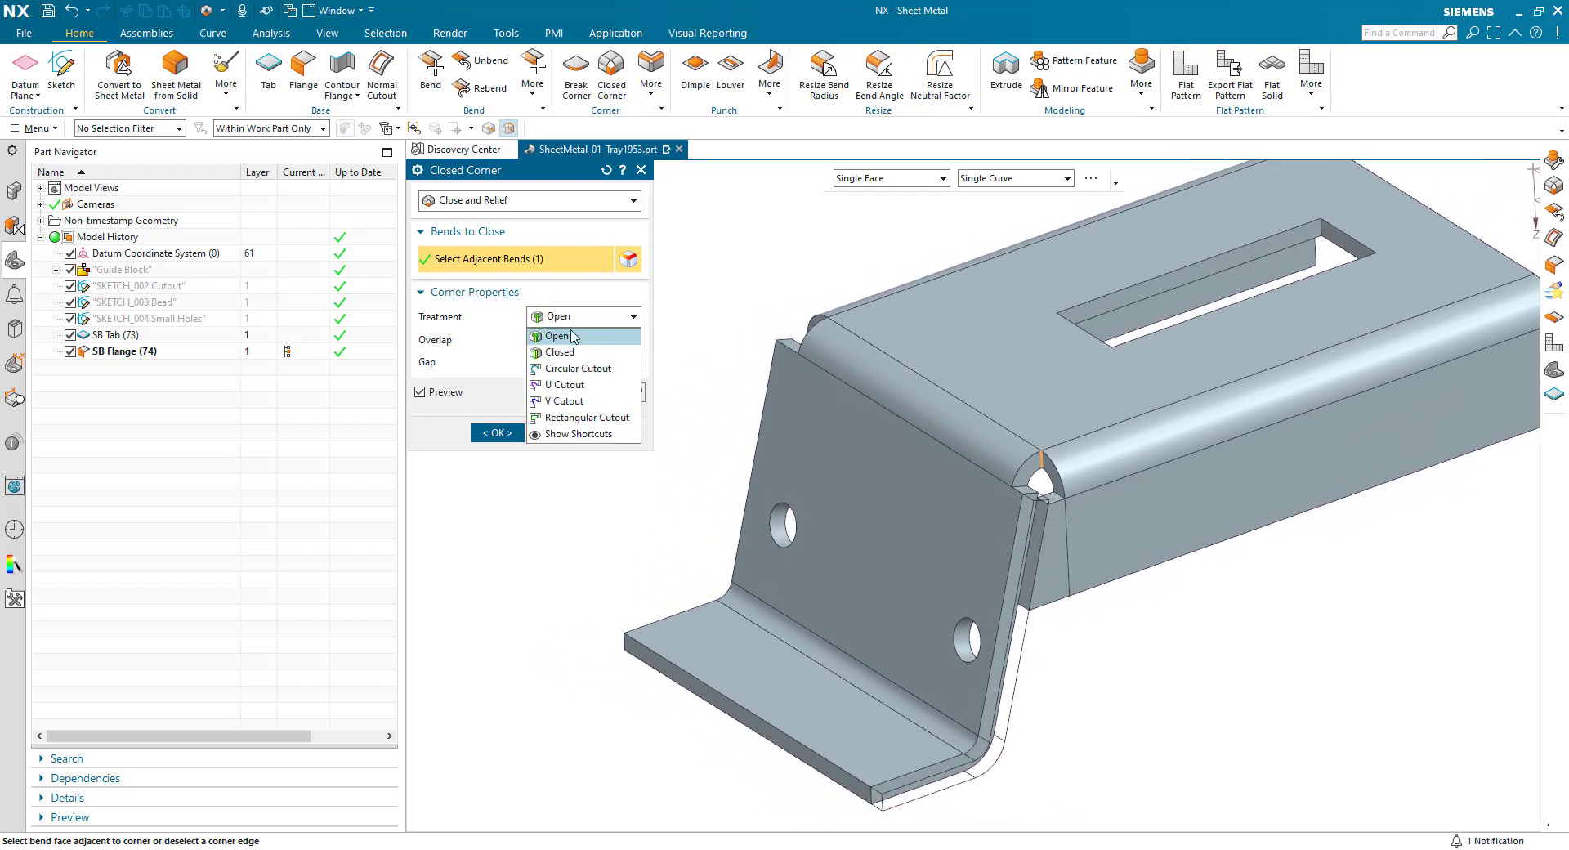
click(563, 385)
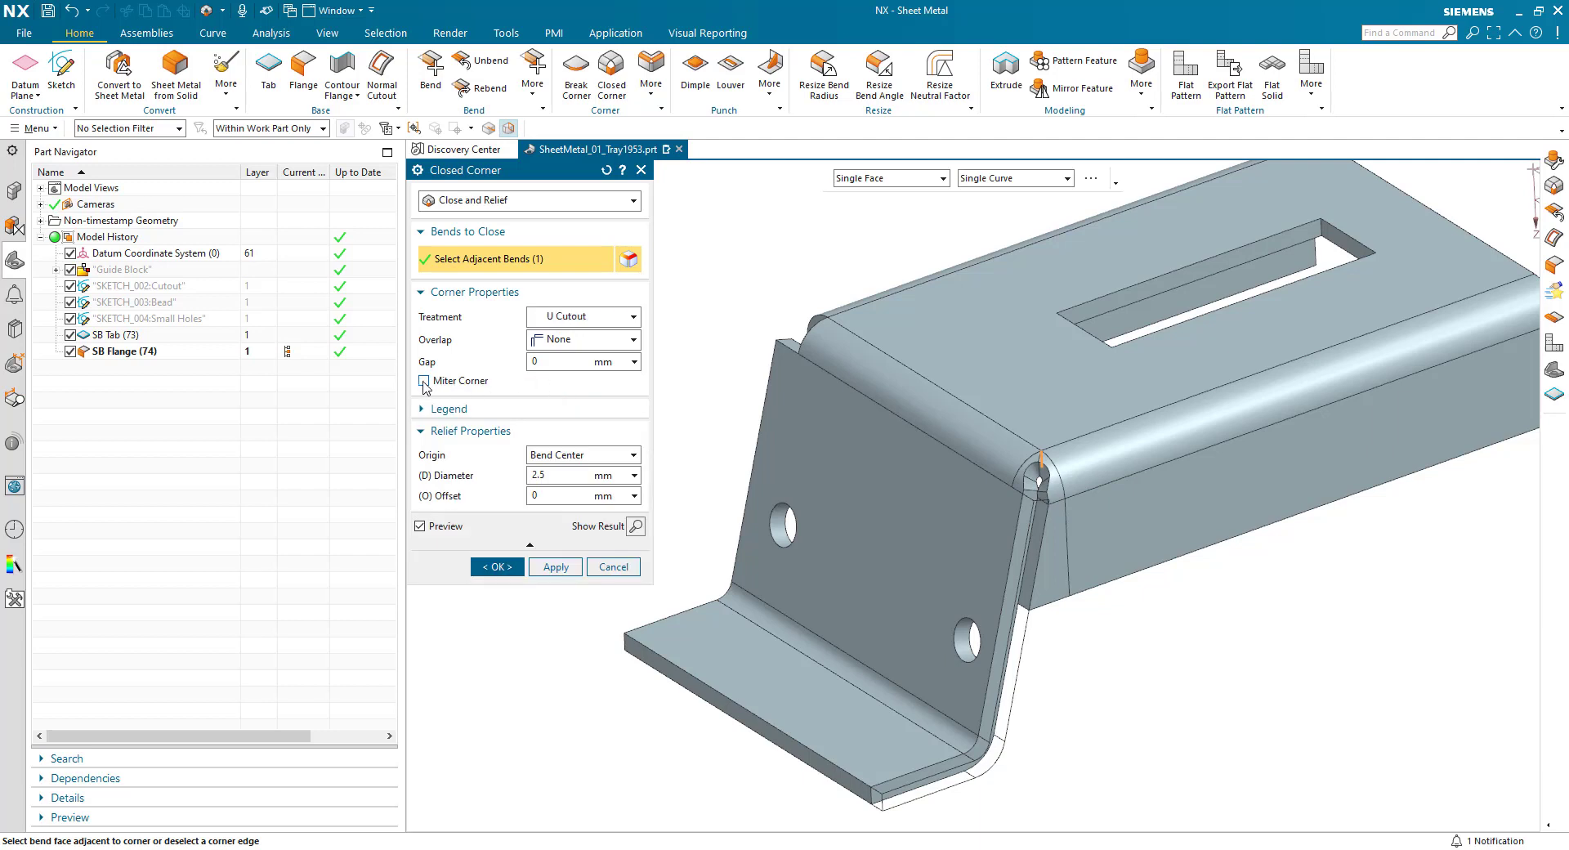
click(423, 381)
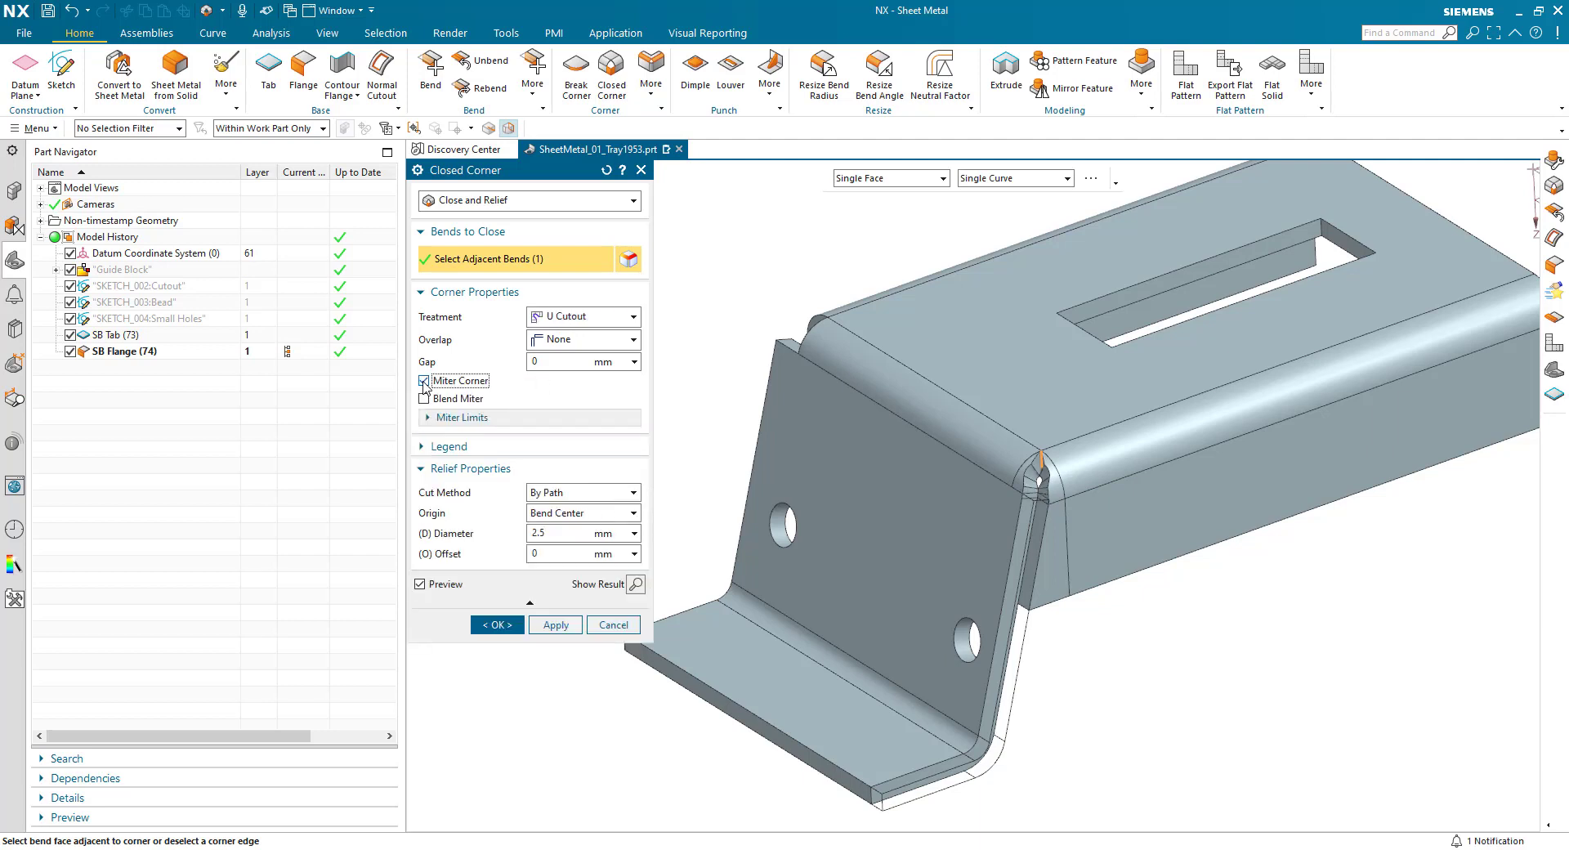
- Set the corner relief's origin to Corner Point and its diameter to 0.5 mm
click(546, 517)
click(552, 546)
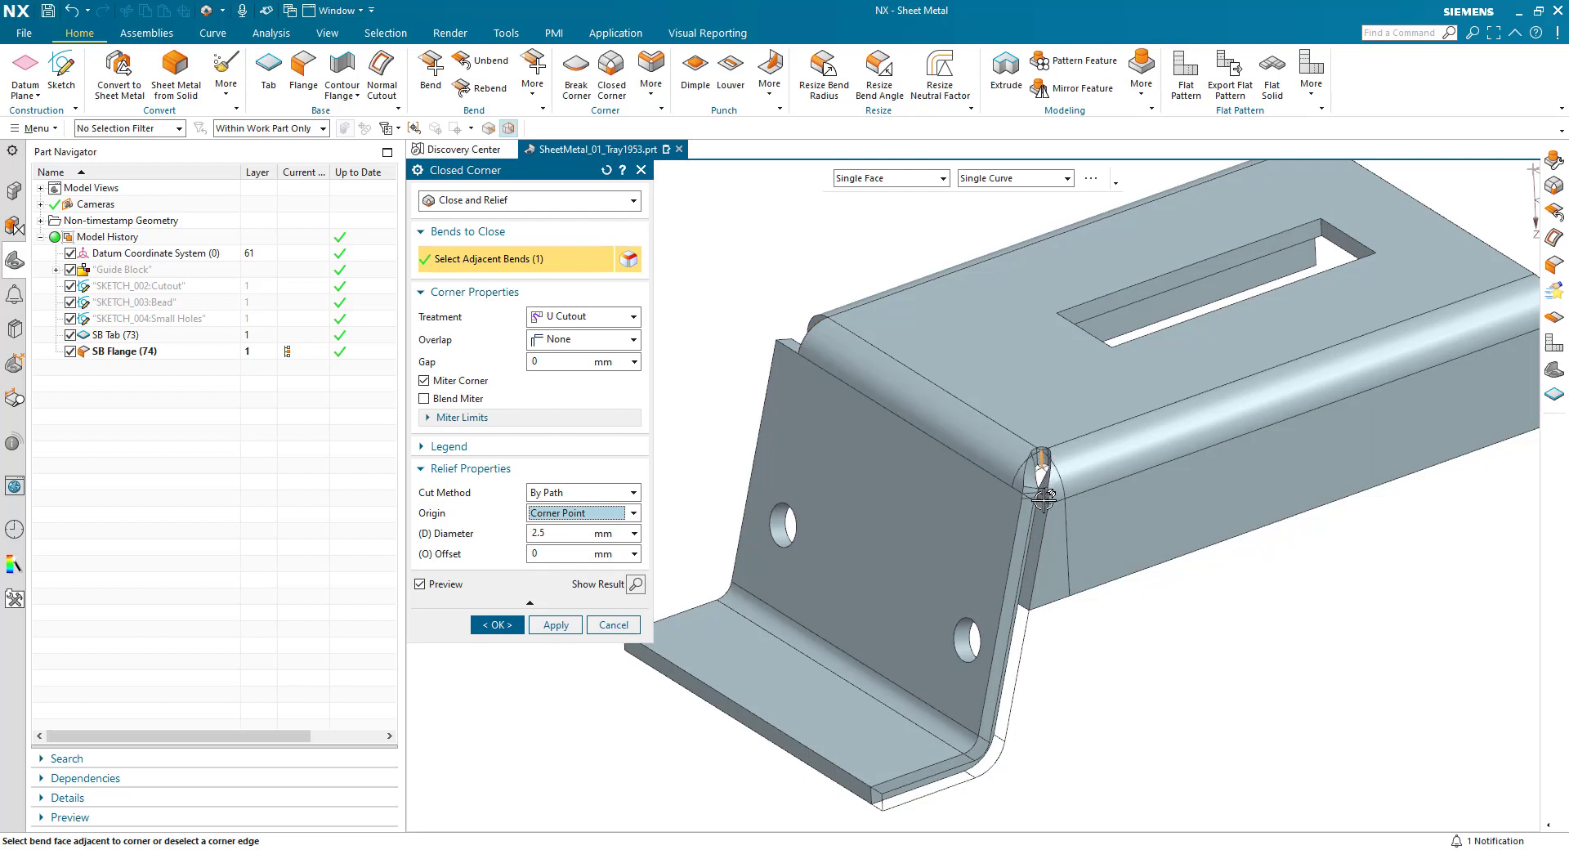
click(554, 531)
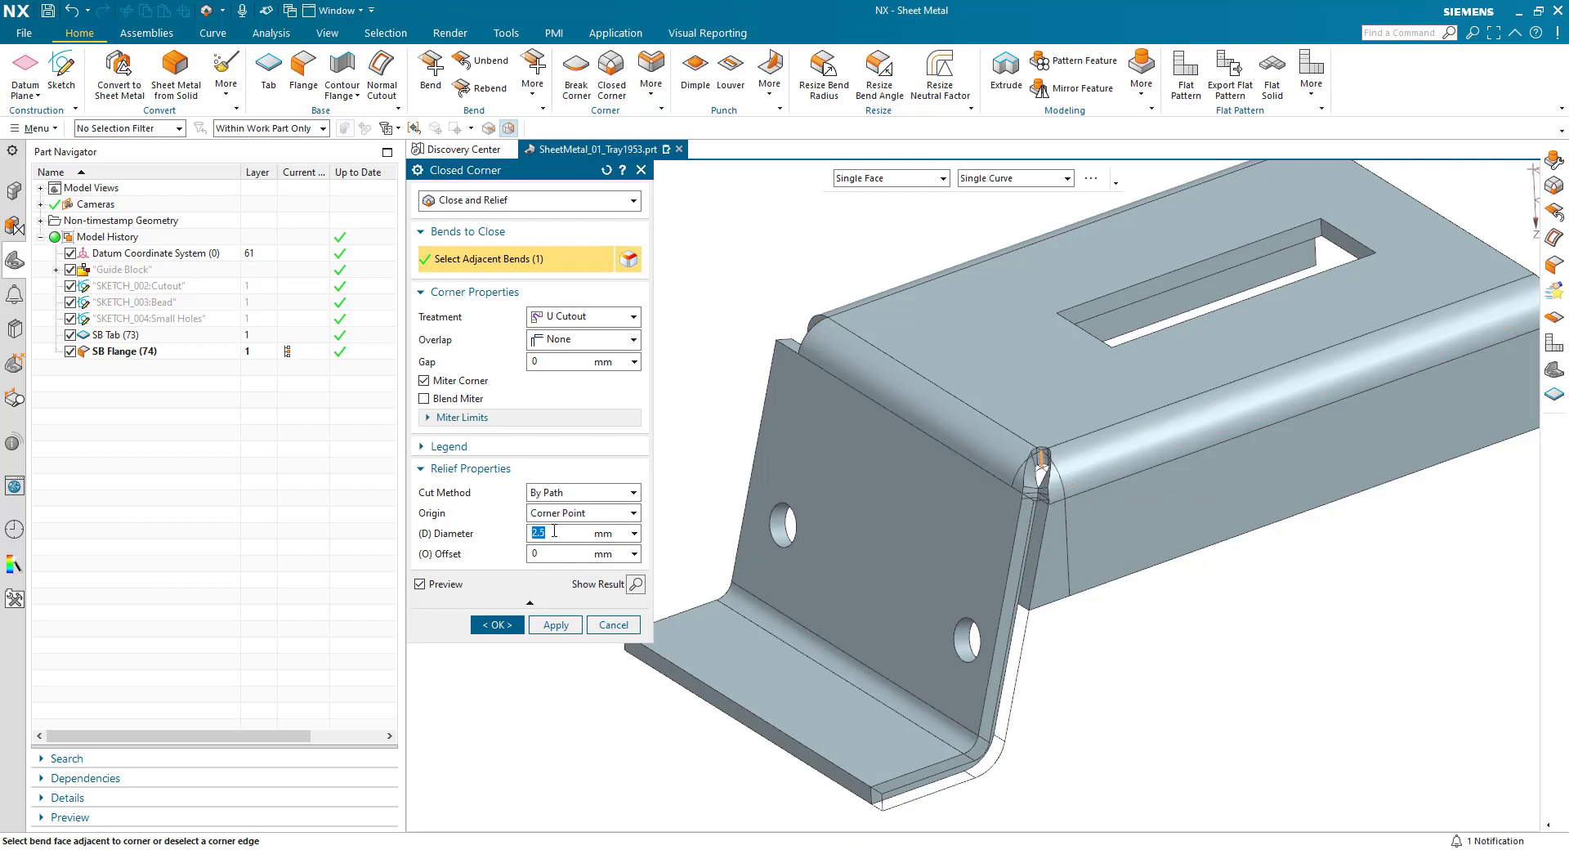
text(5)
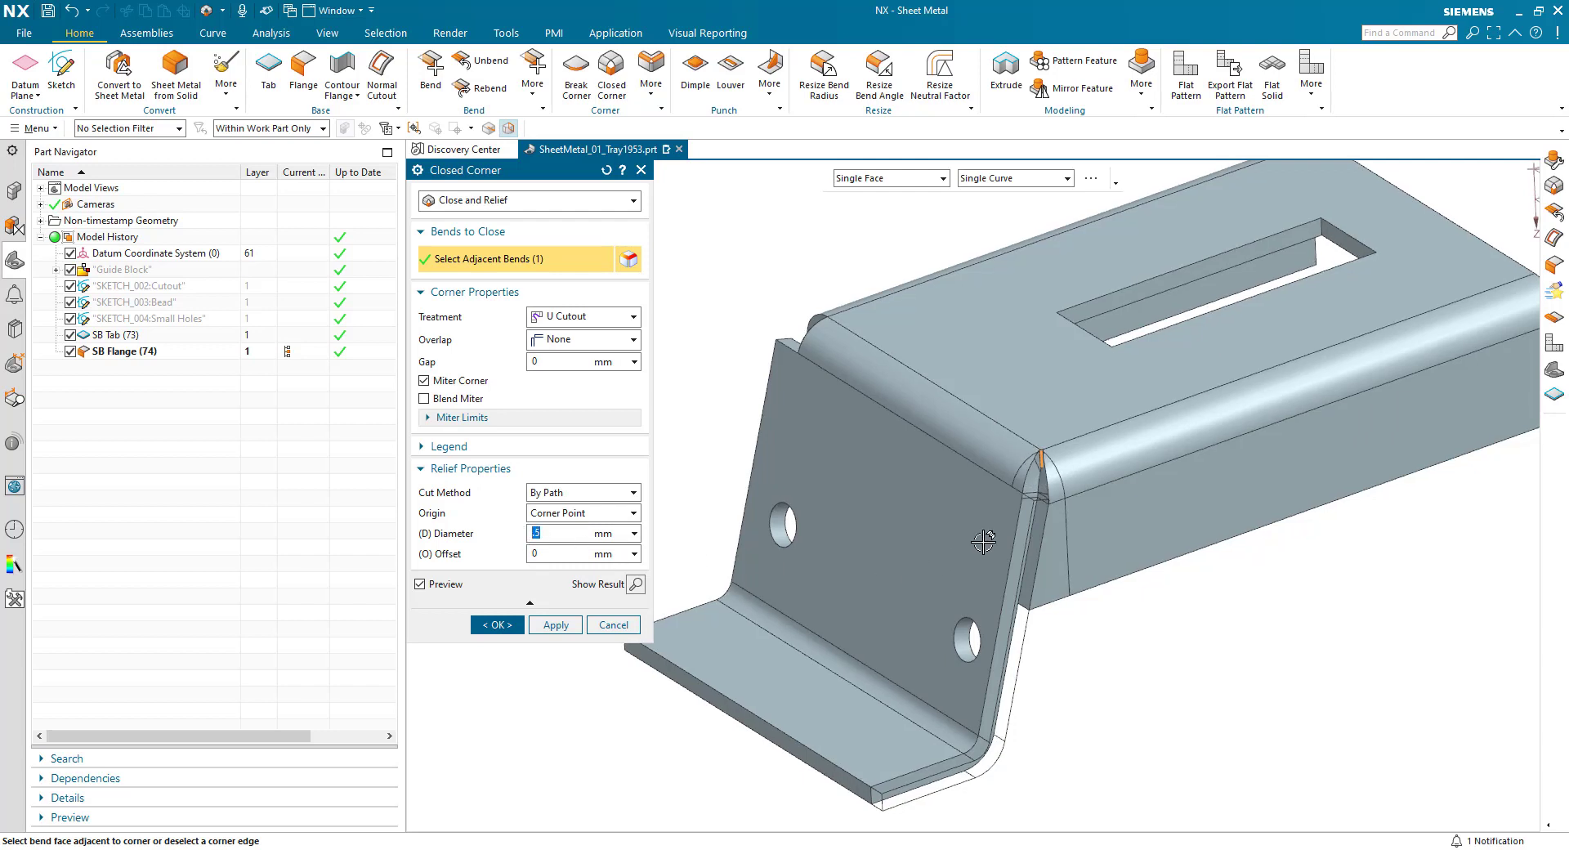
- Add the opposite corner's adjacent bends to the closed corner and create the feature on both sides
scroll(983, 542, down, 3)
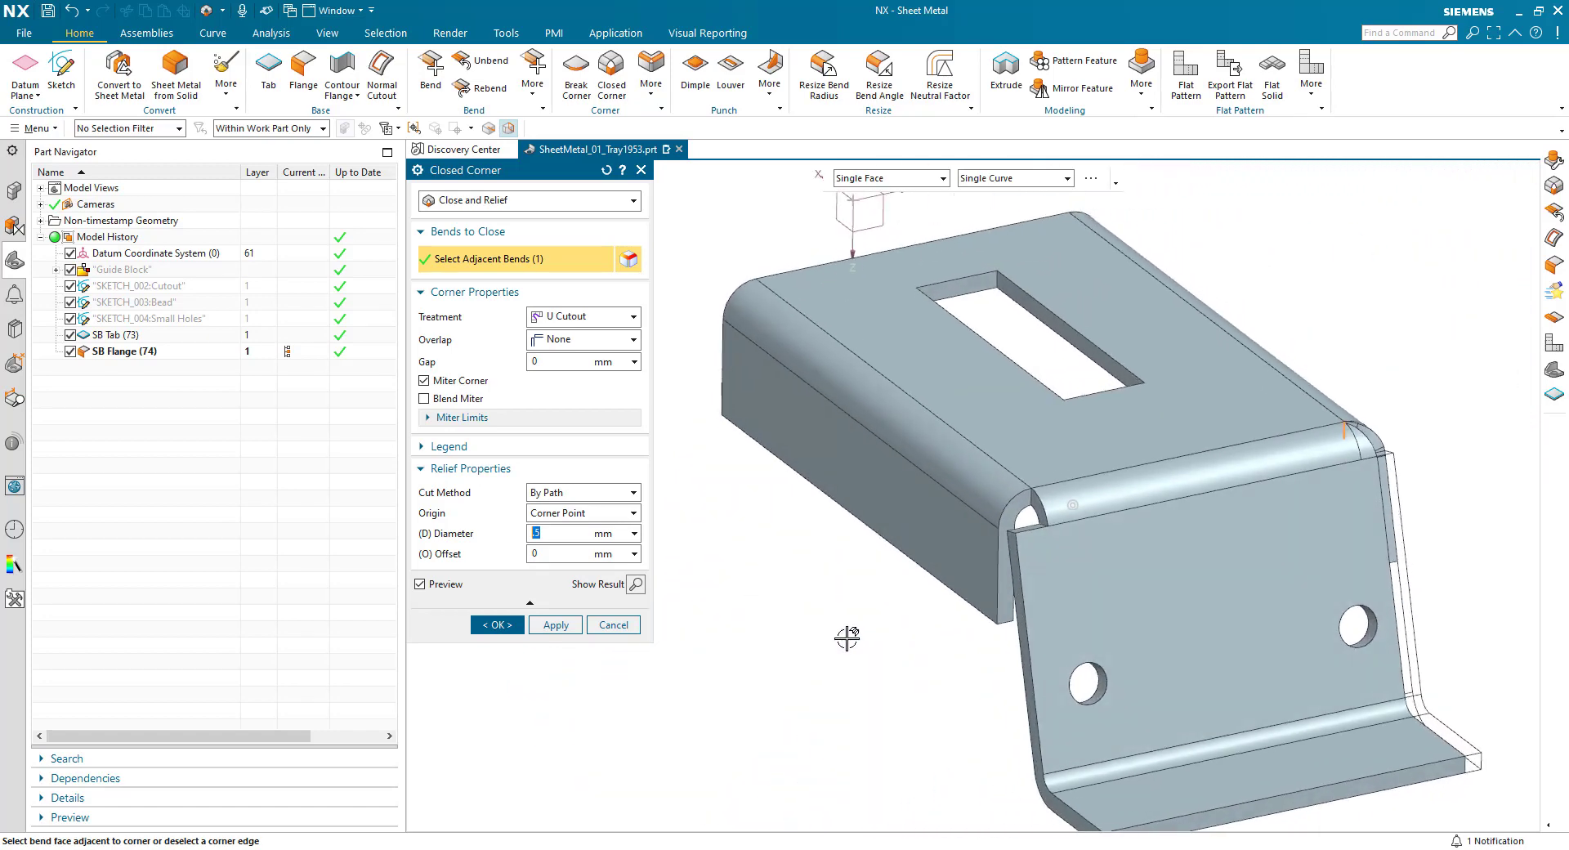
click(990, 482)
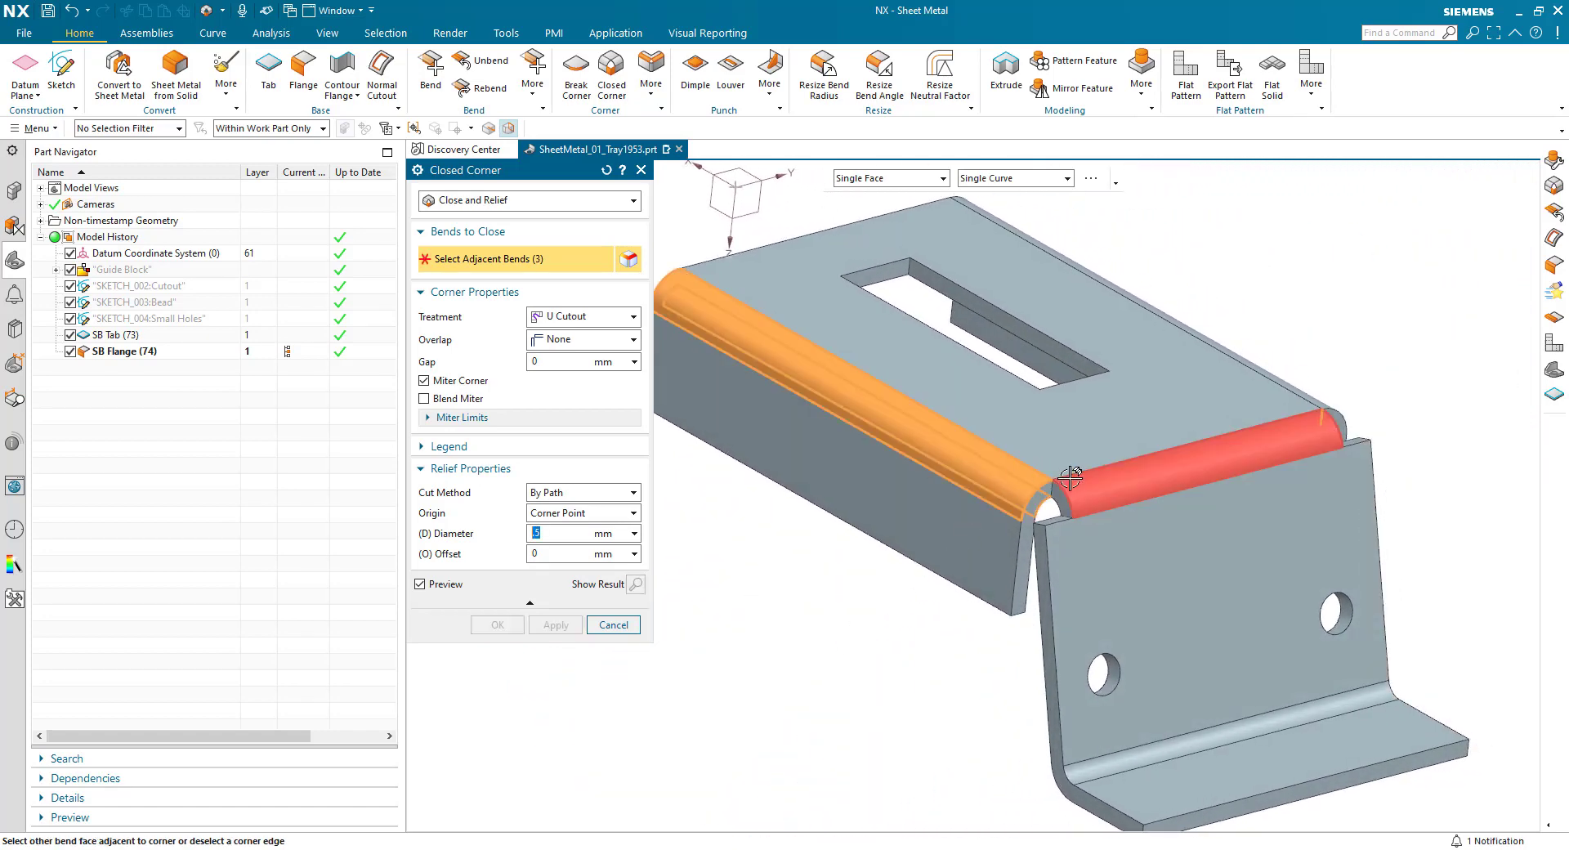
click(1070, 477)
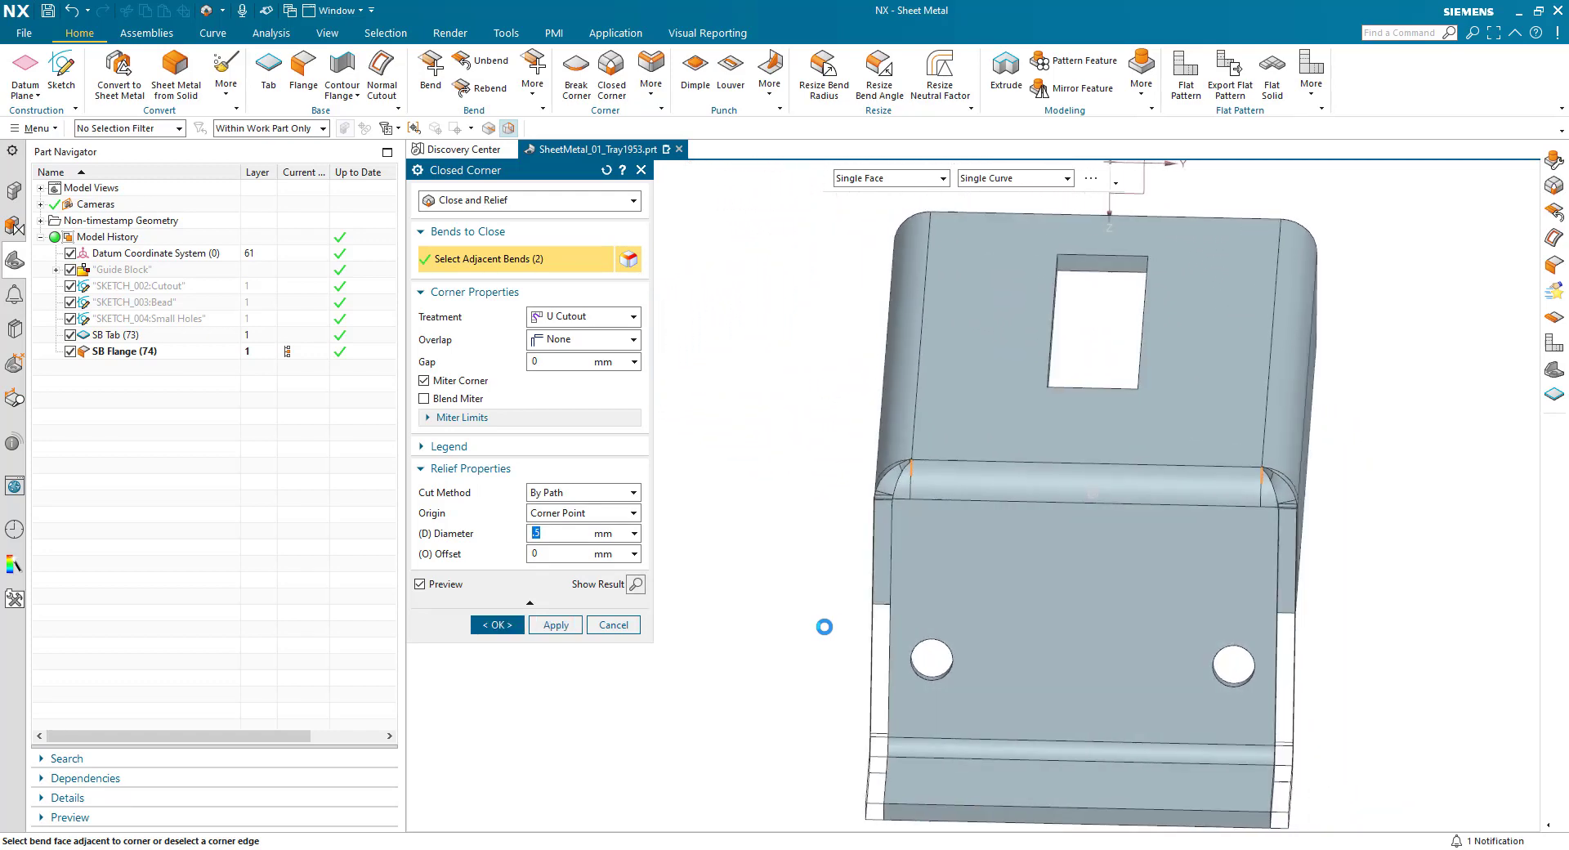
click(487, 630)
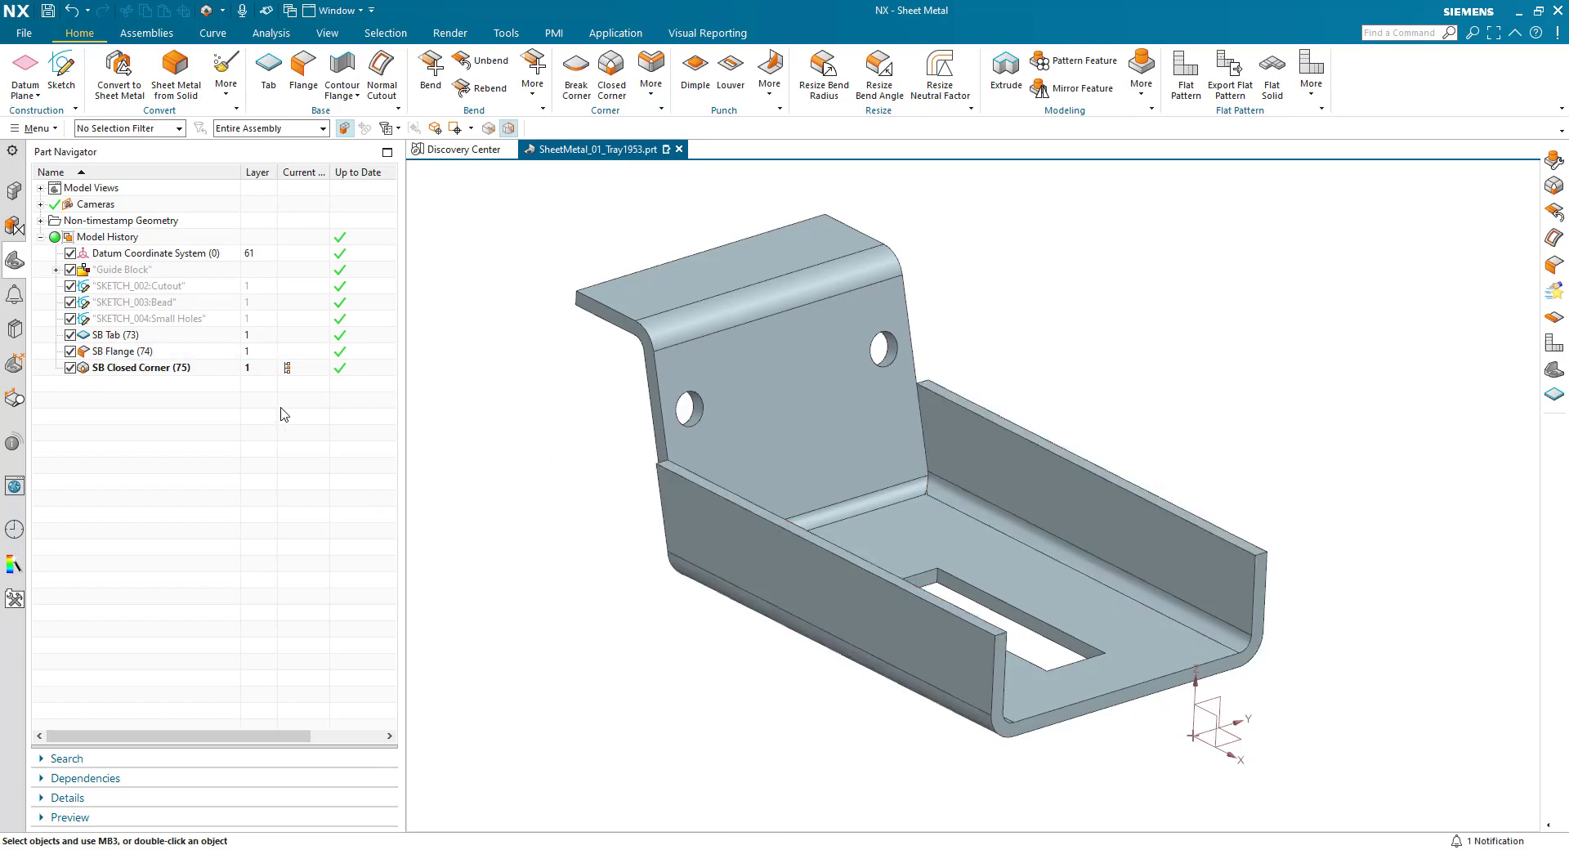
- Show the SKETCH_002:Cutout sketch and start a normal cutout with only its long sloped line as the section, using the Single Curve rule
right_click(161, 291)
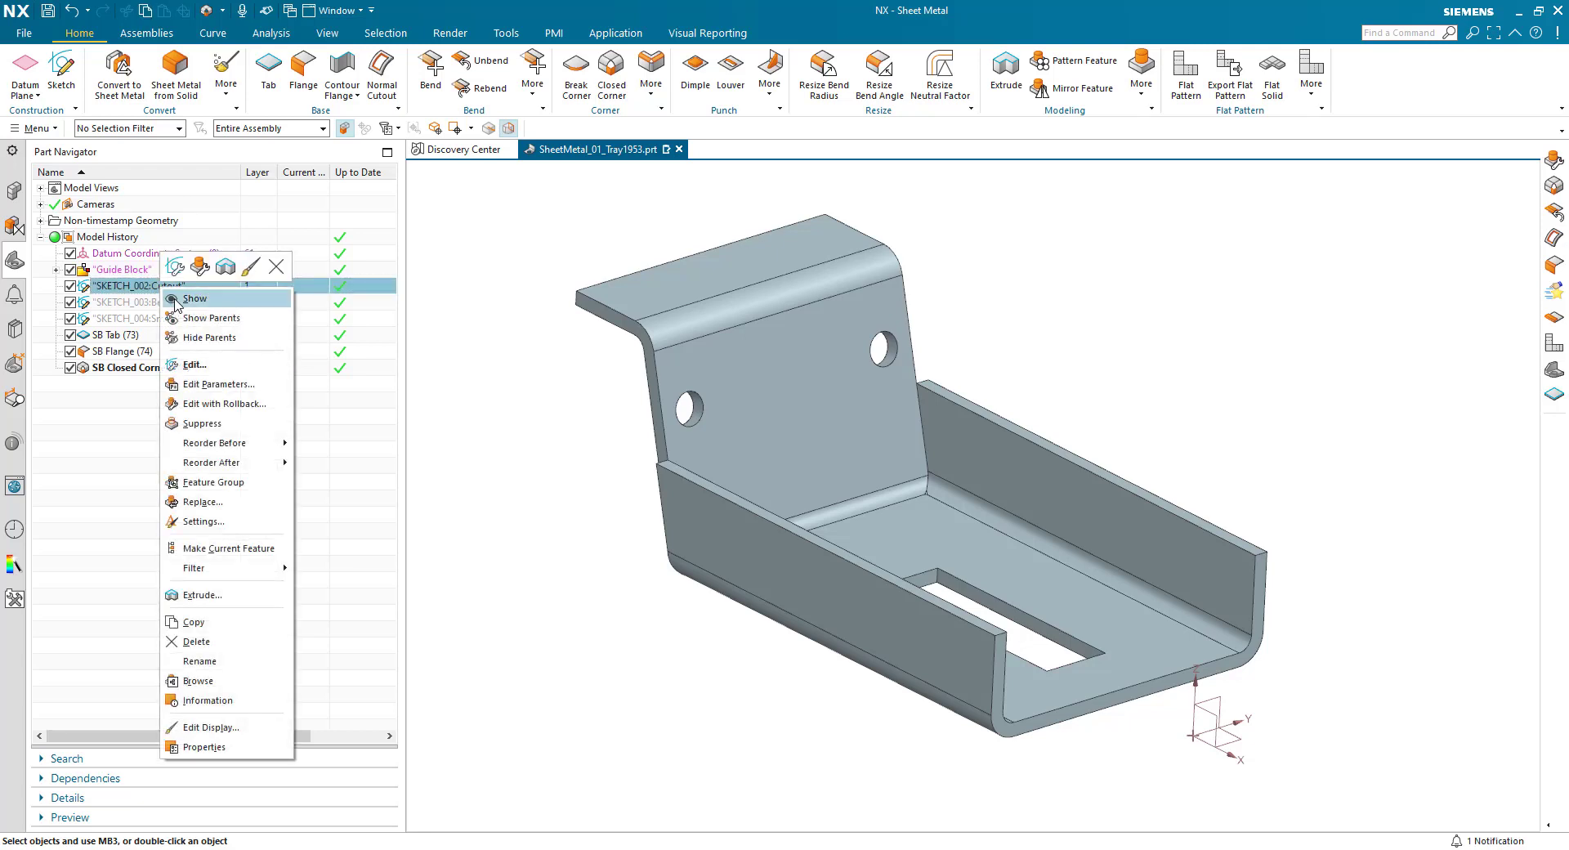
click(174, 301)
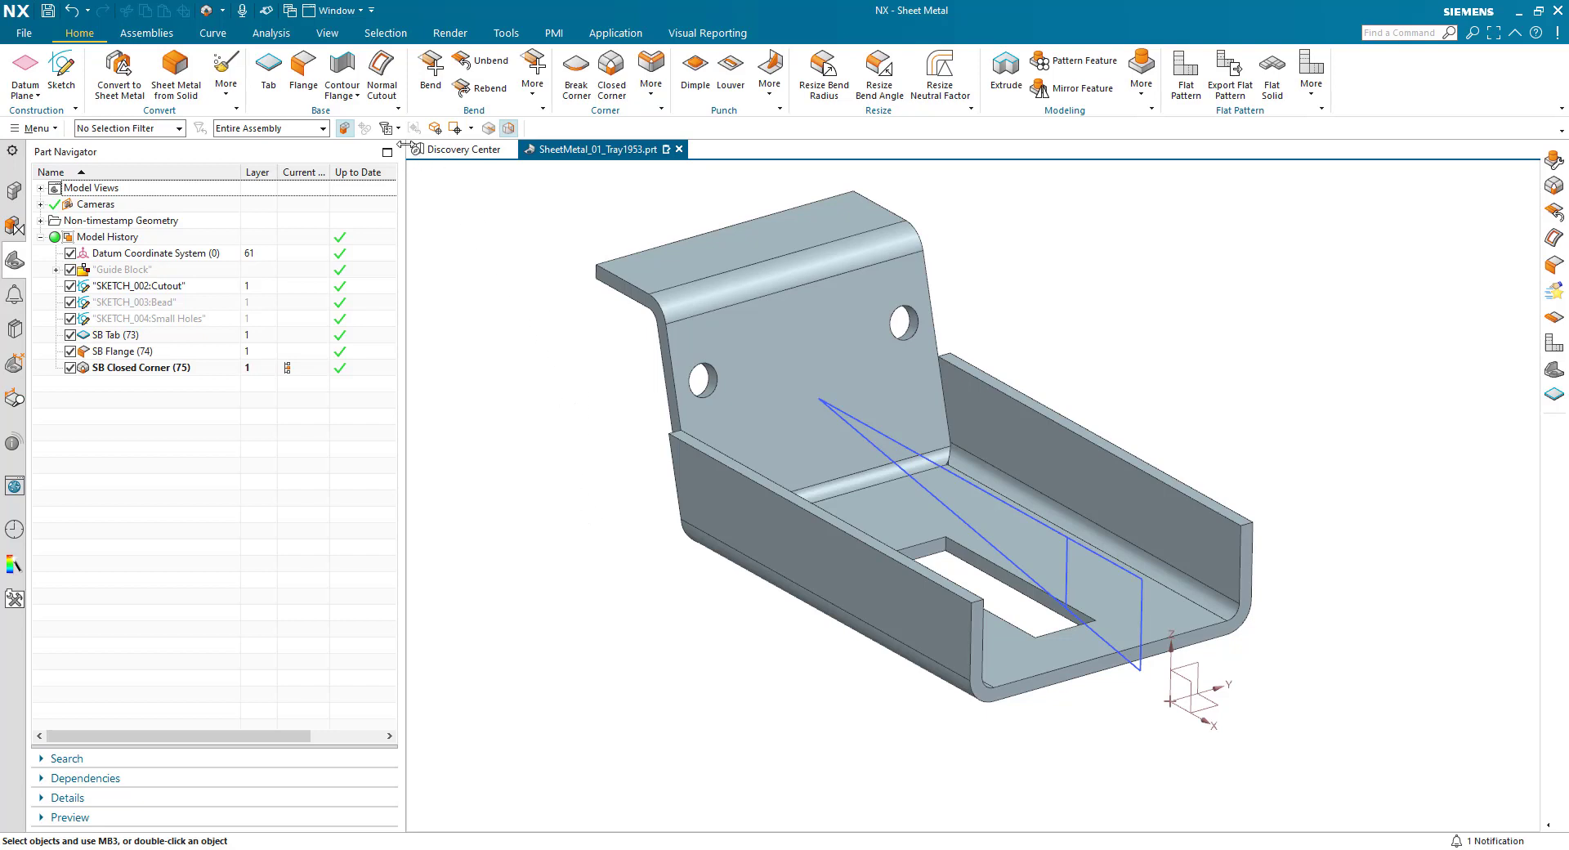
click(381, 72)
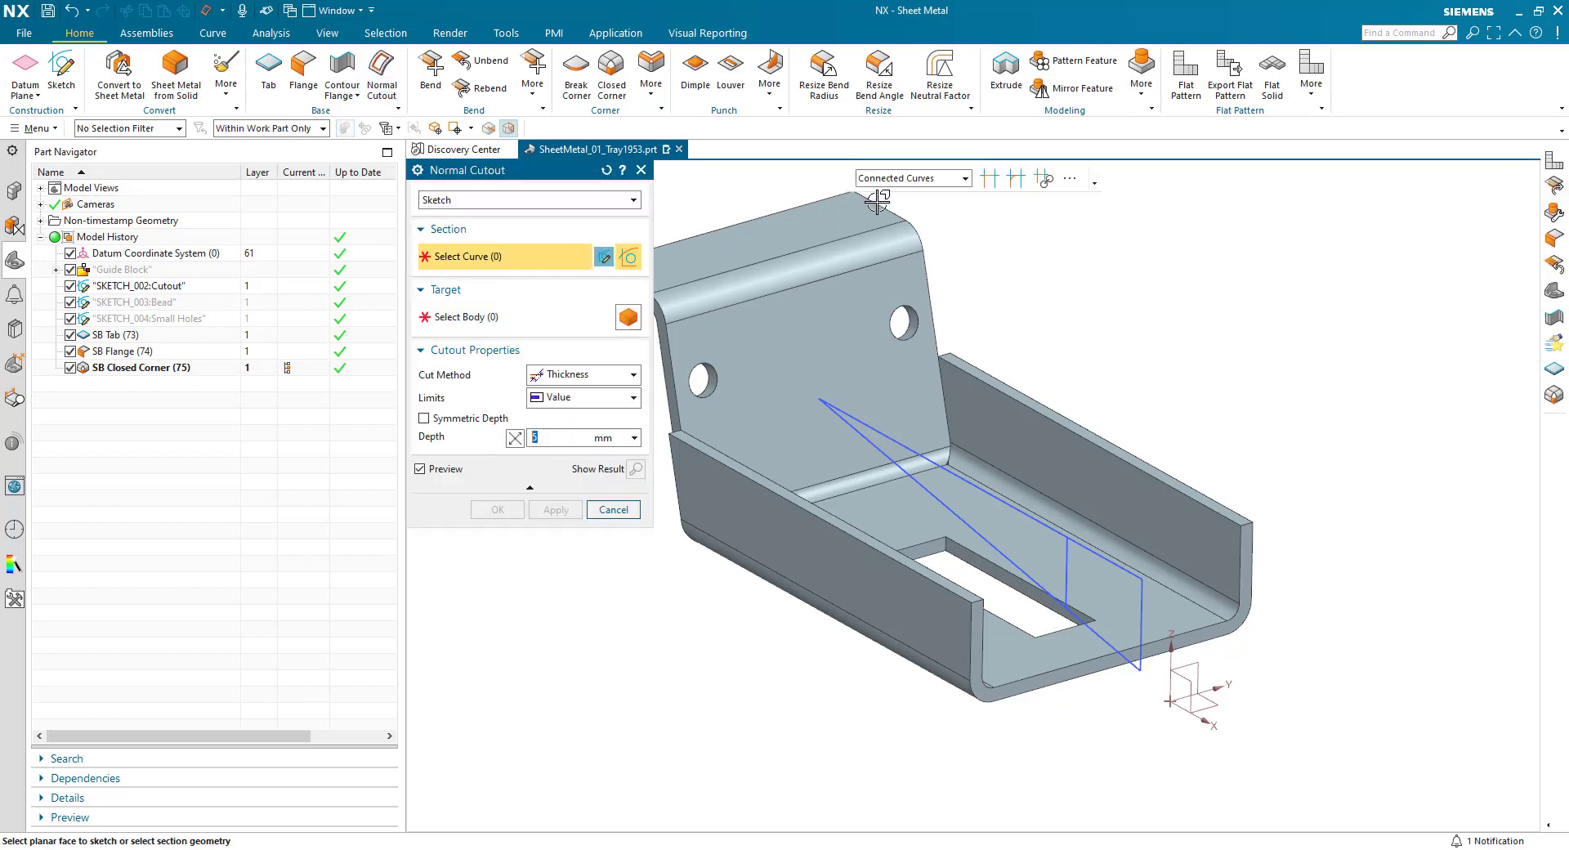
click(934, 180)
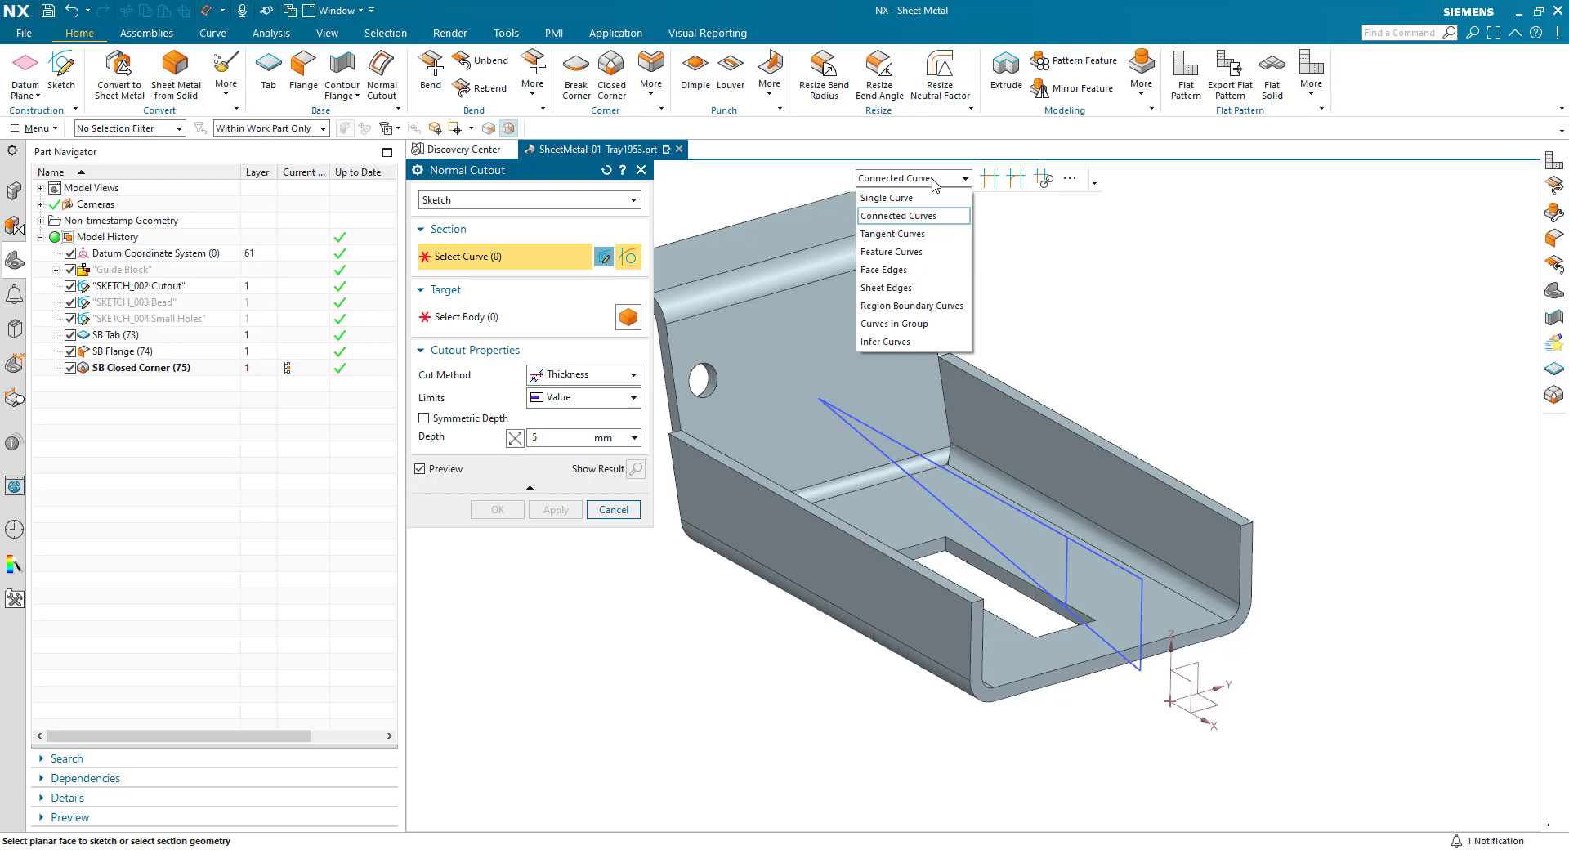
click(916, 198)
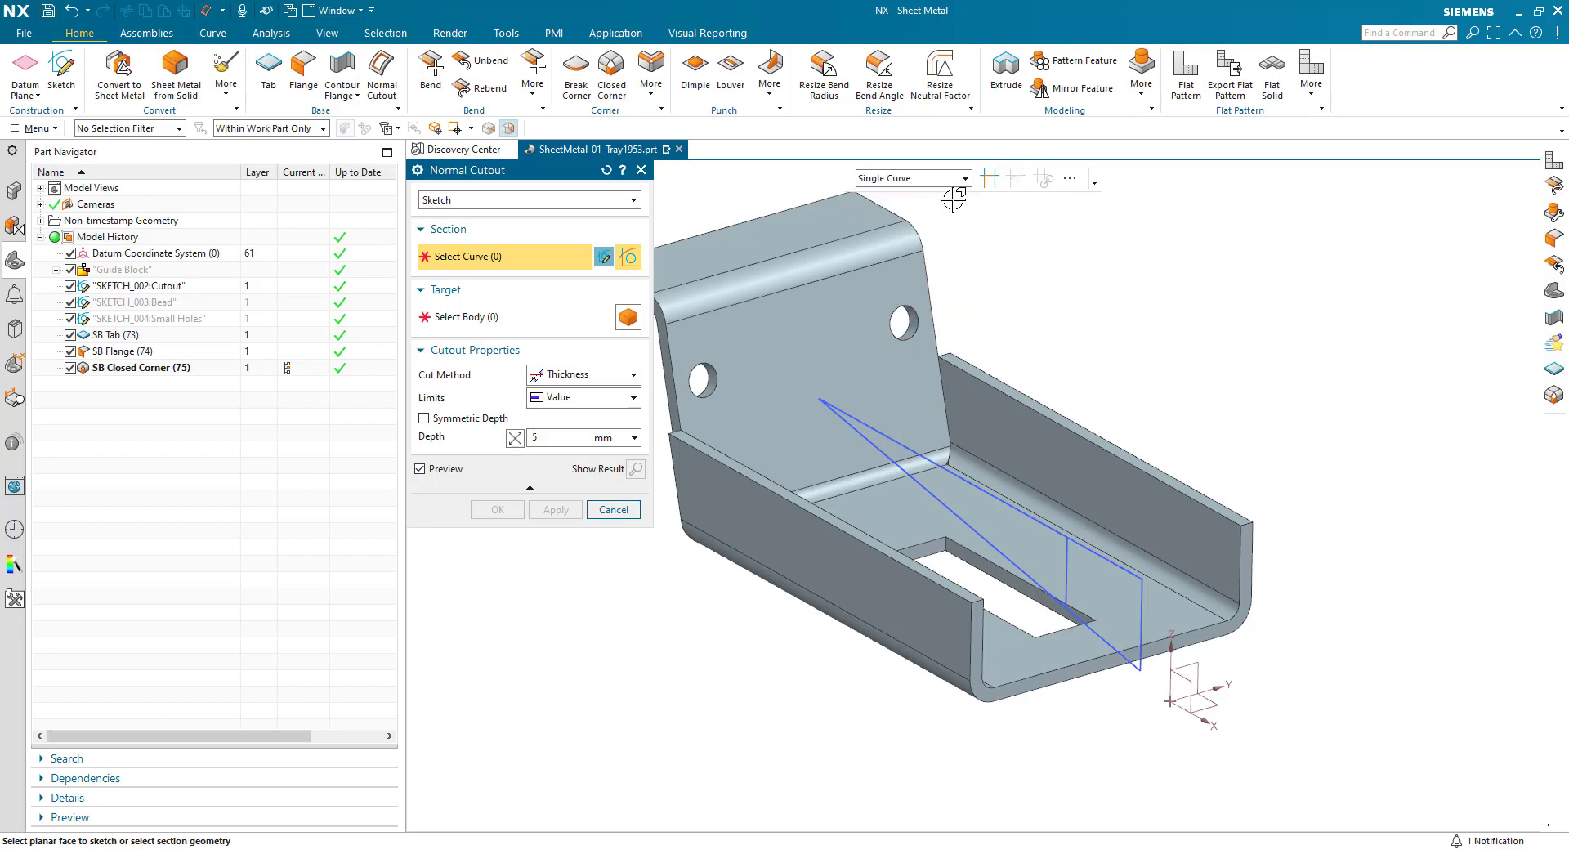
click(923, 490)
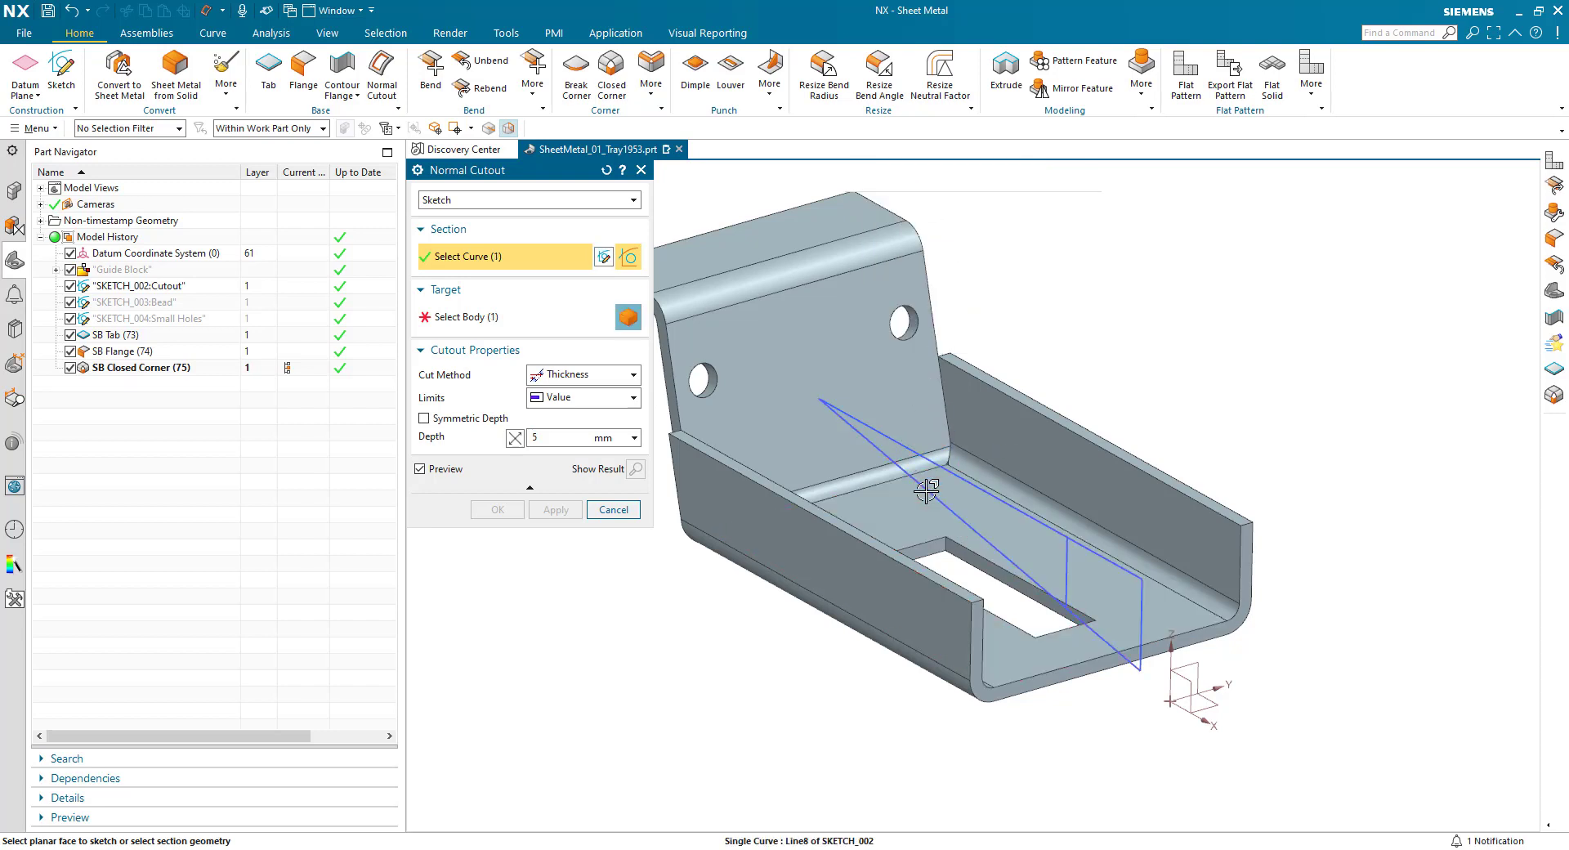
- Set the cutout limits to Through All with Symmetric Depth and create the sloped cut through both side flanges
click(554, 399)
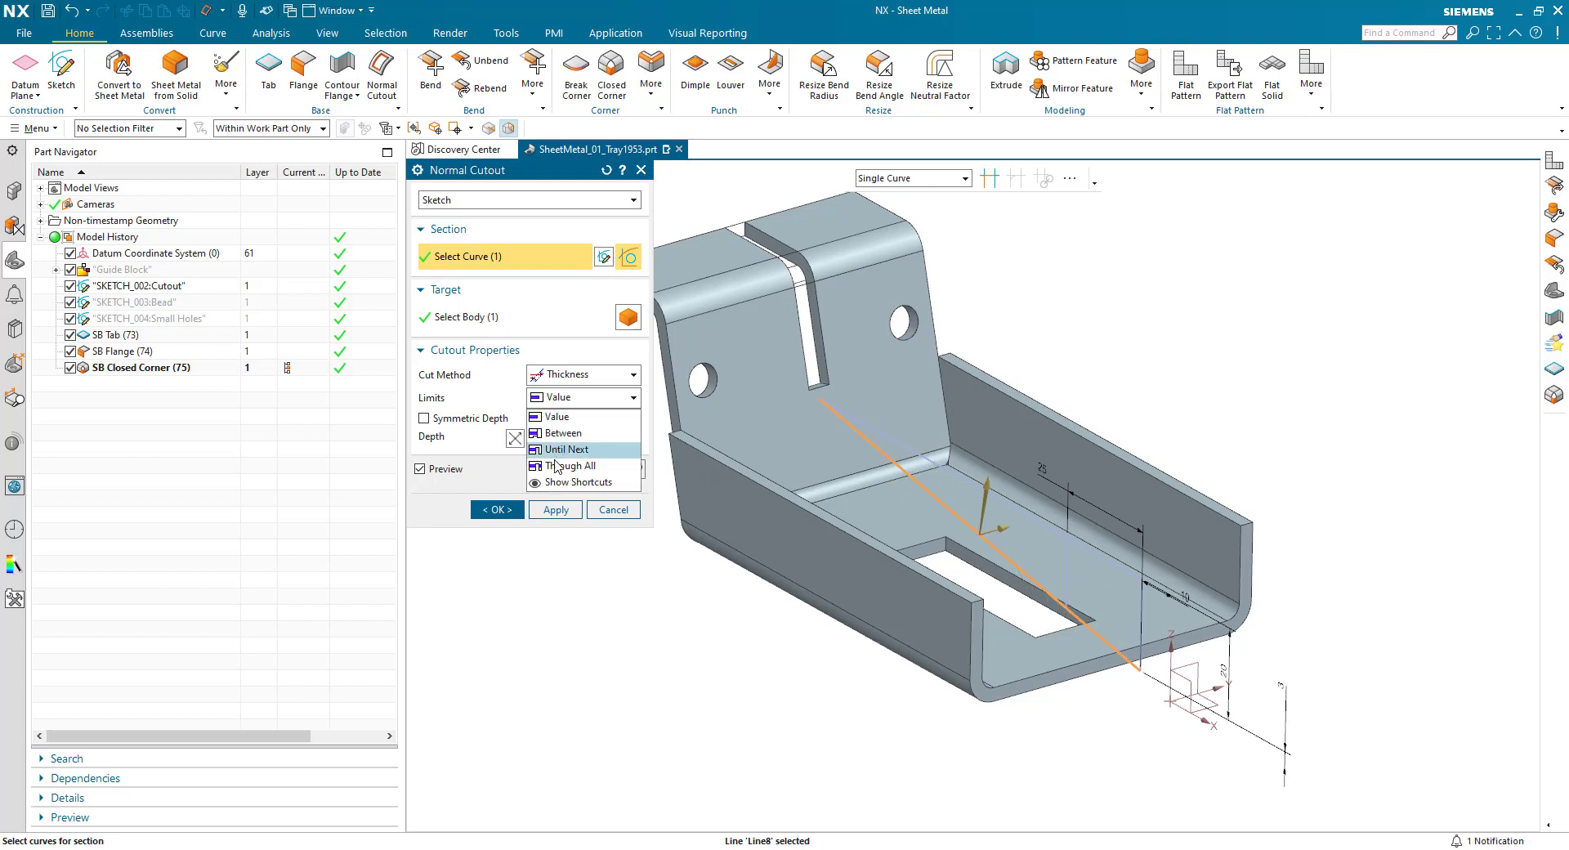
click(563, 452)
click(424, 419)
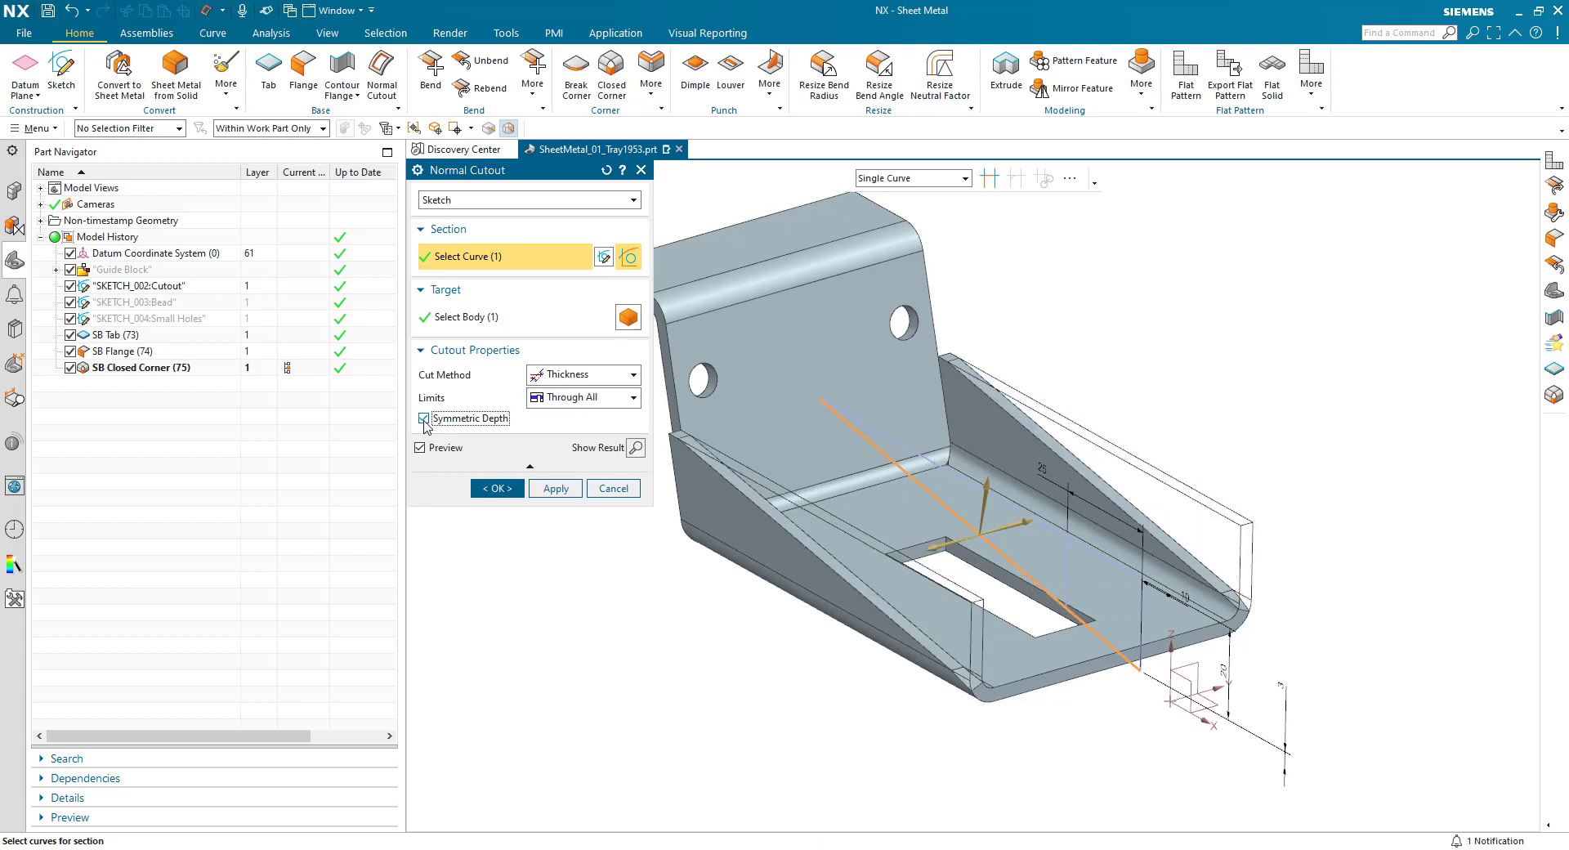
middle_drag(662, 688, 842, 619)
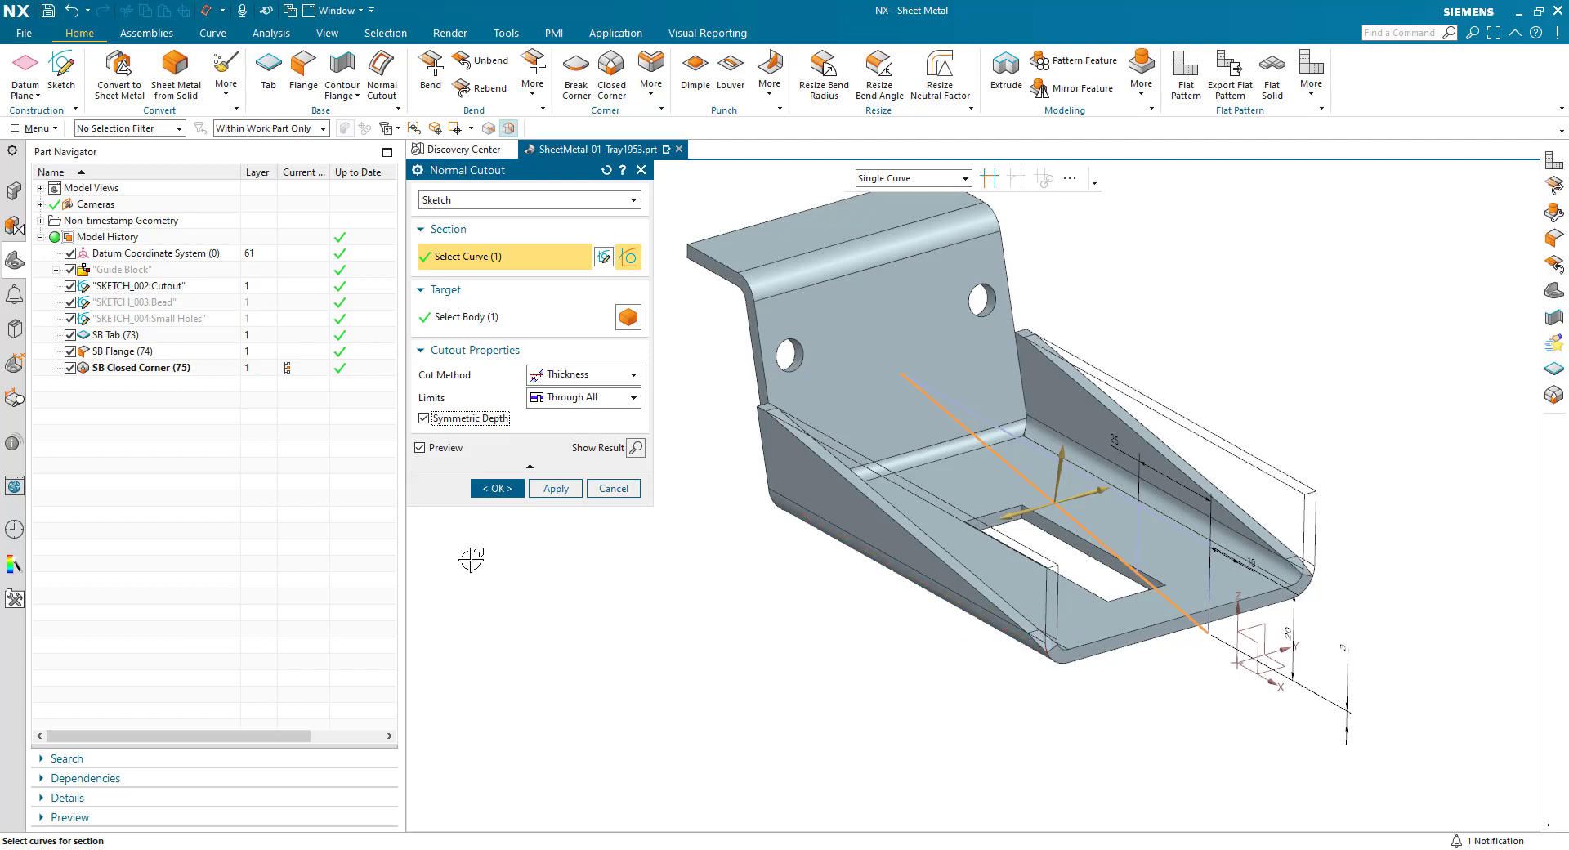
click(494, 488)
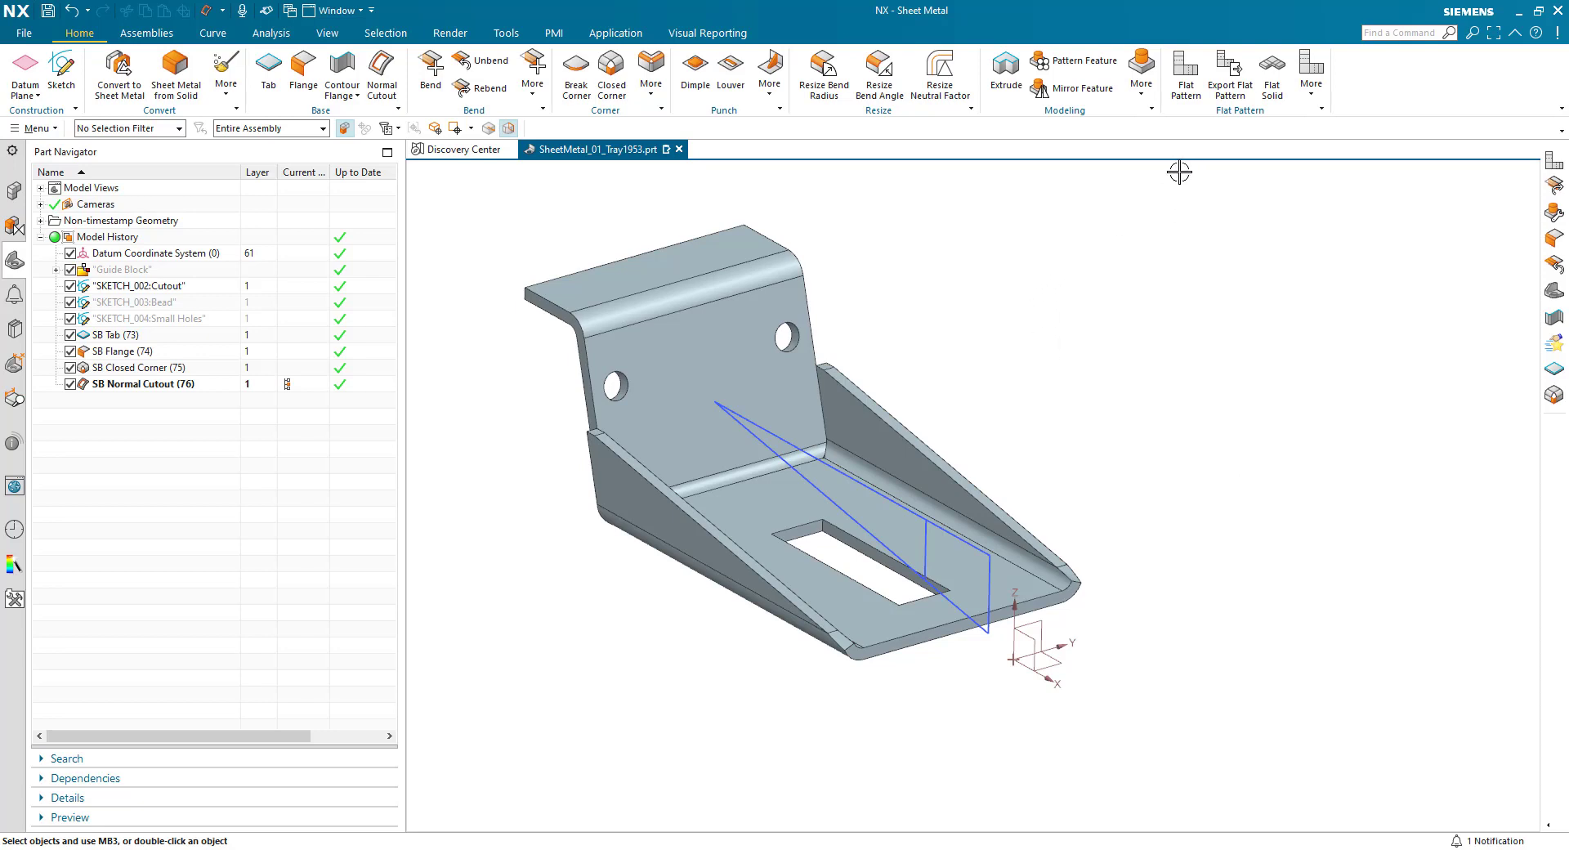
- Create a flat pattern from the base's inner face, oriented by a specified CSYS turned about Z so its X axis follows the model's Y axis
click(1185, 77)
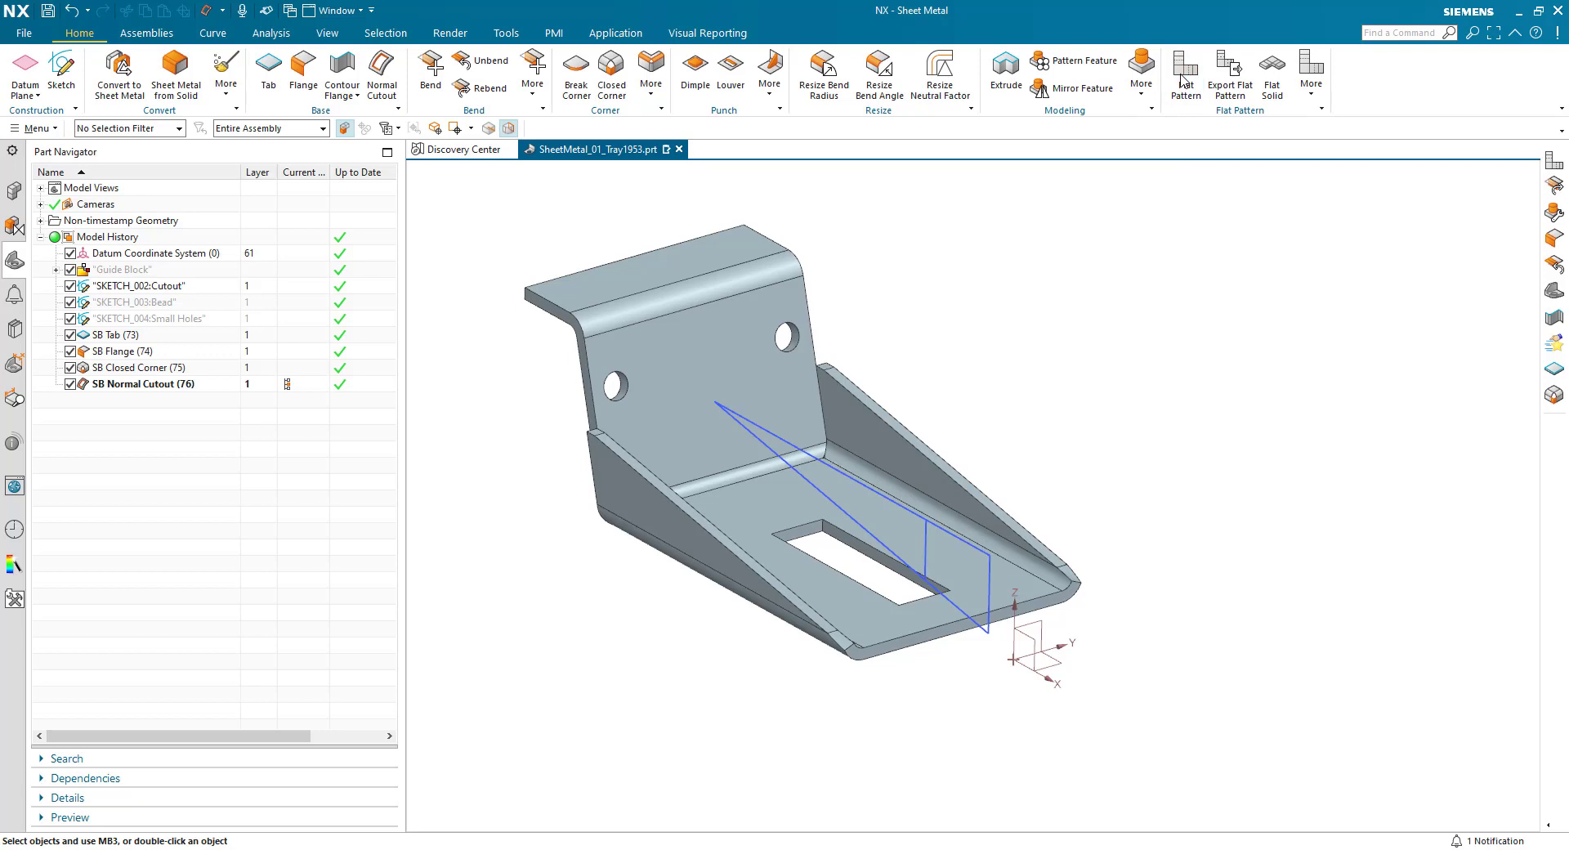
click(885, 590)
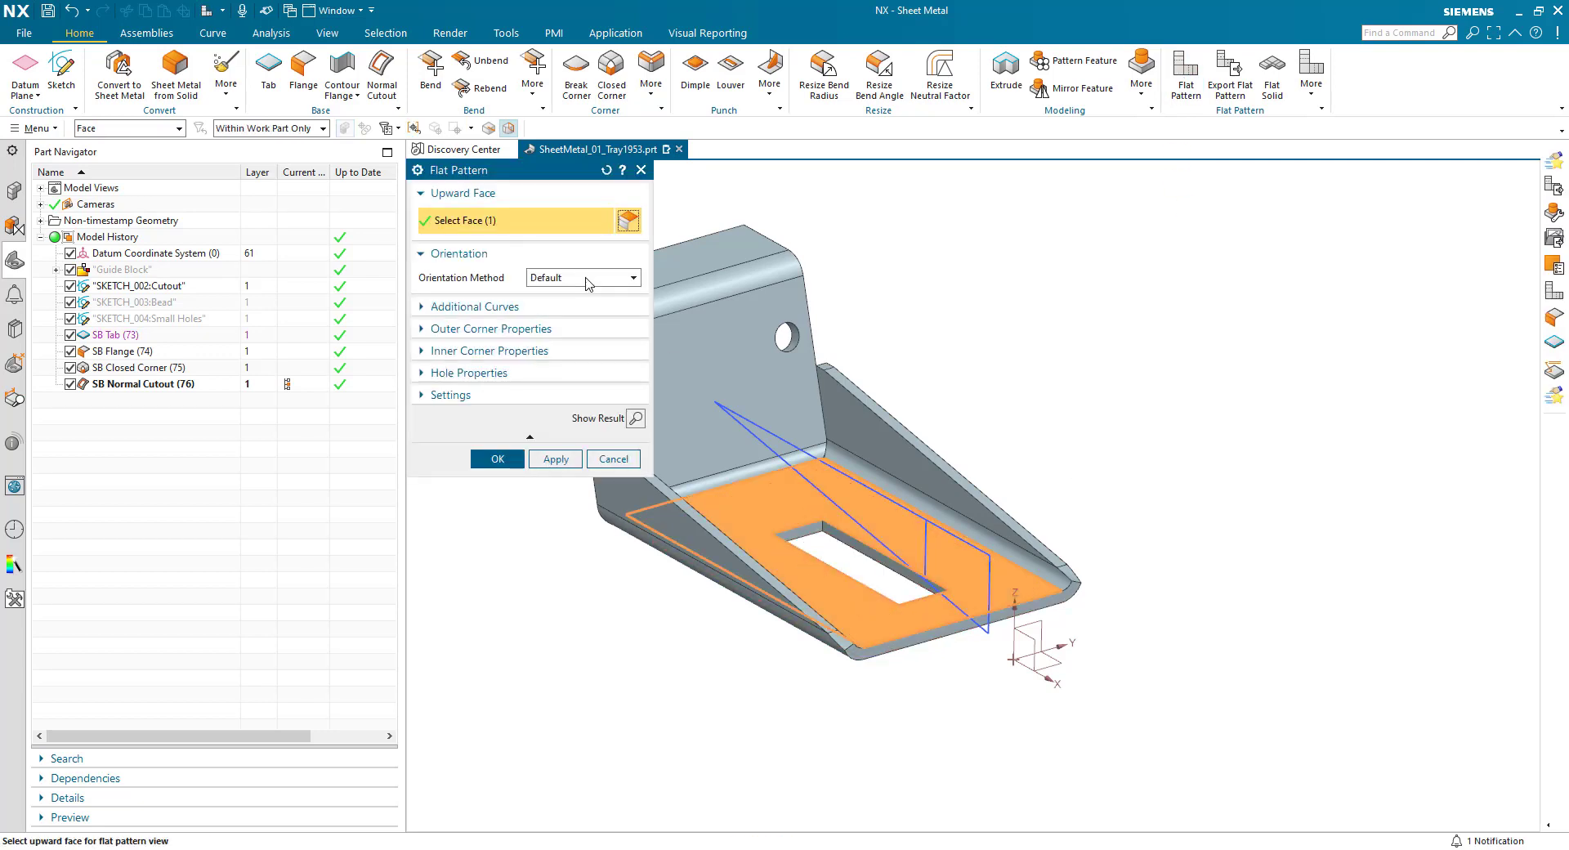
click(585, 279)
click(541, 323)
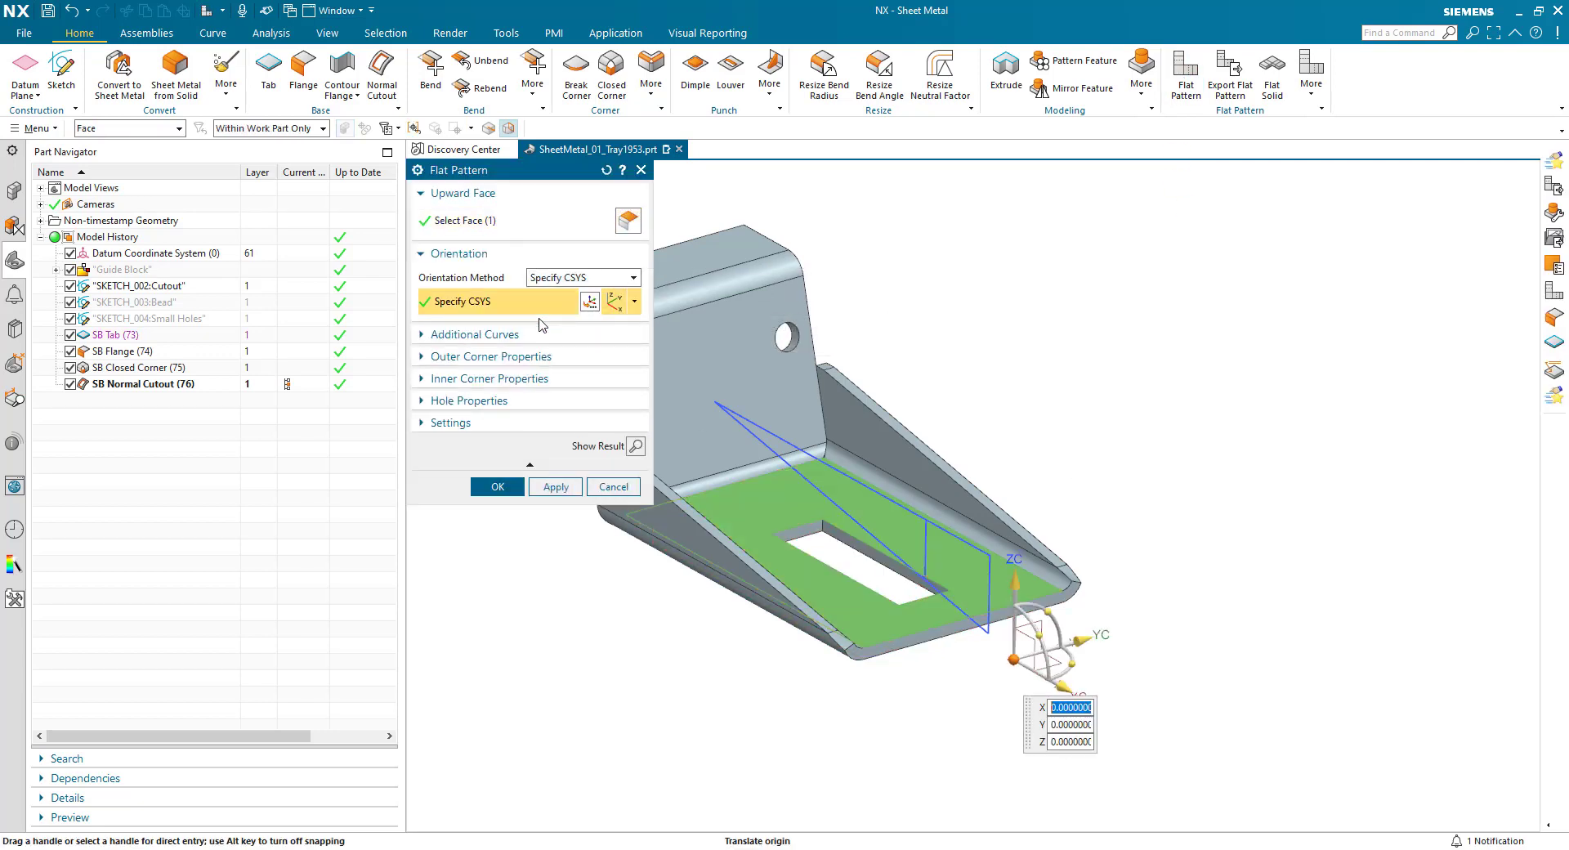
drag(1069, 663, 1018, 626)
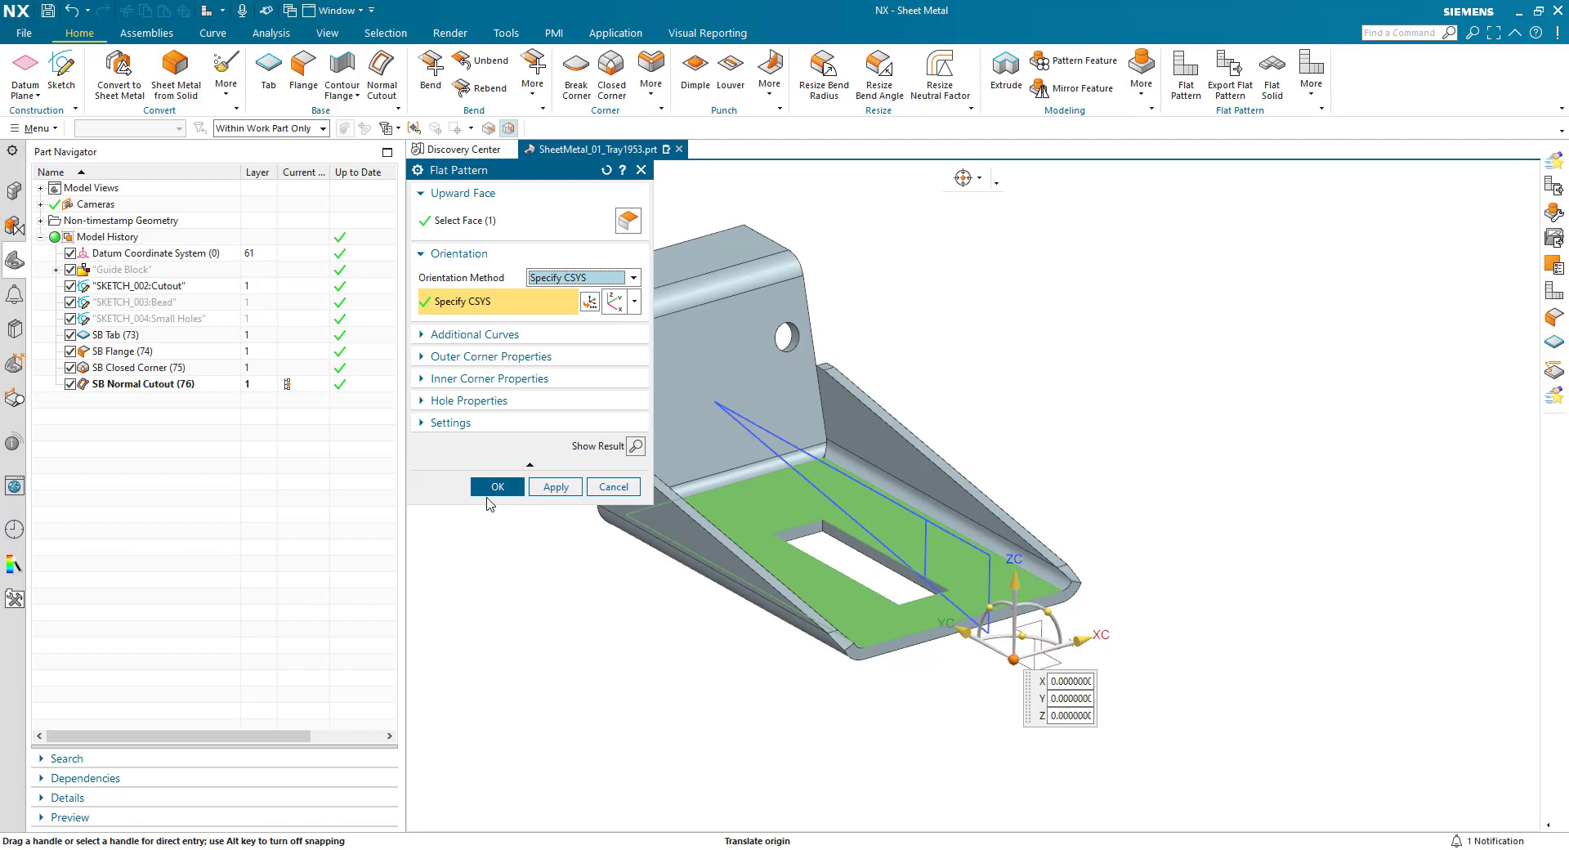
click(497, 487)
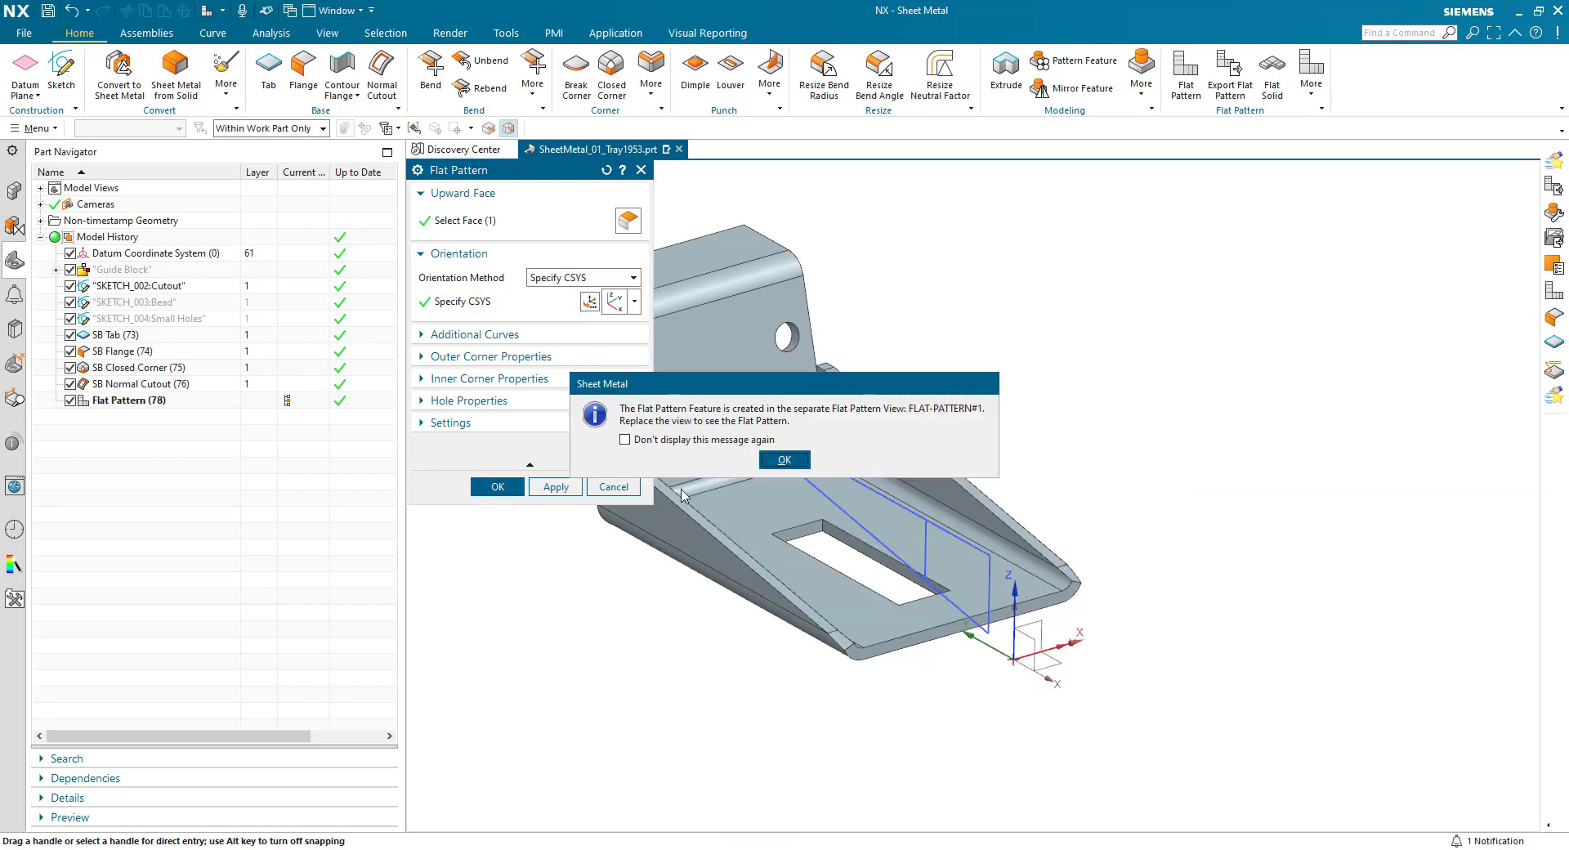
click(768, 458)
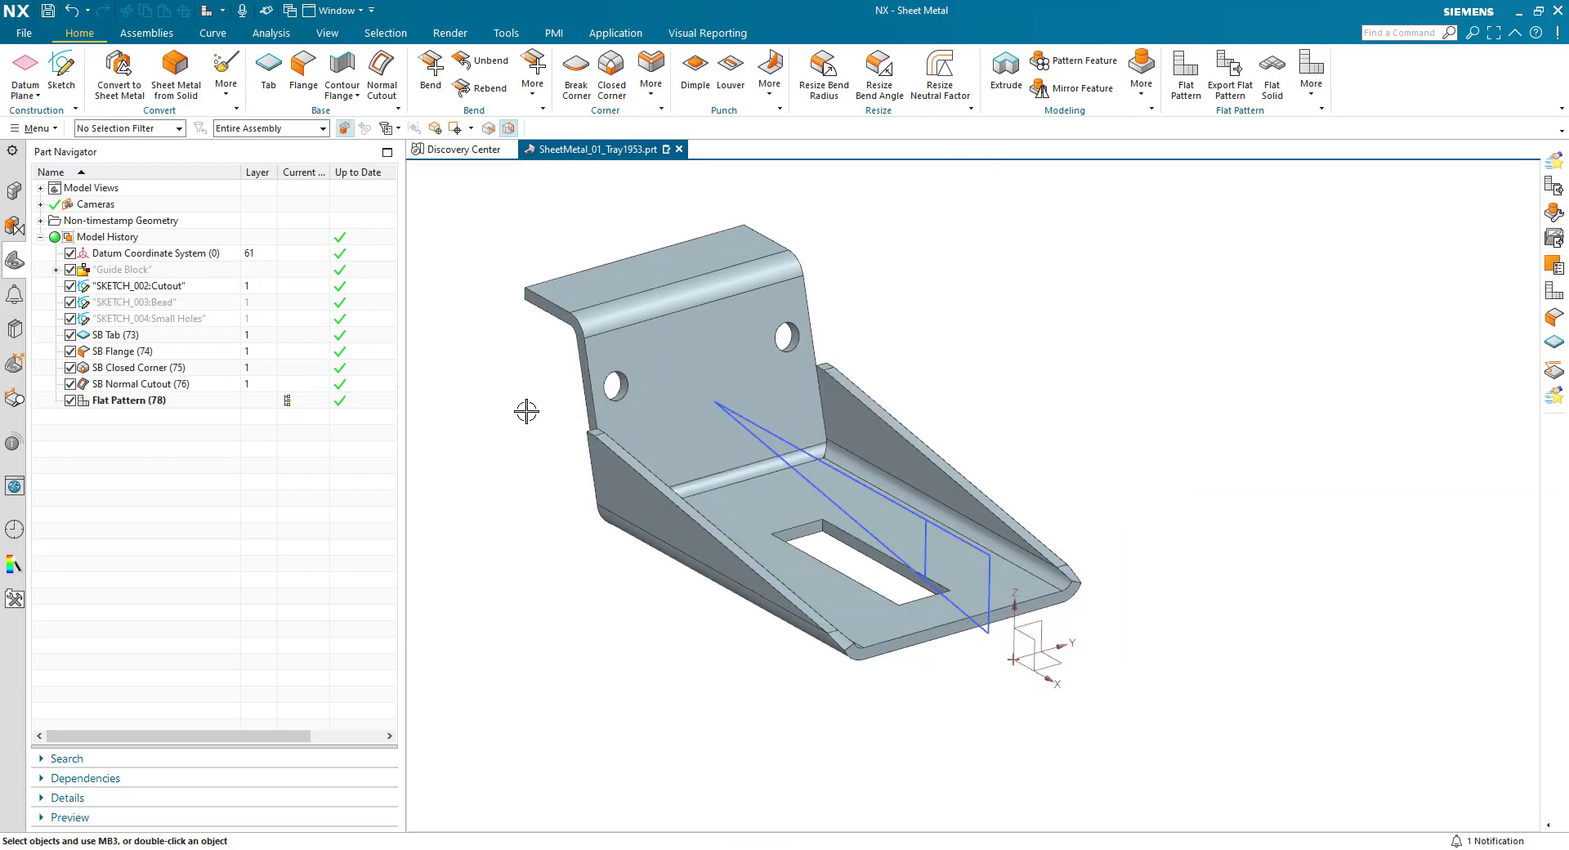
- Open a second window of the part, display the FLAT-PATTERN#1 view in it and dock it beside the model window
click(321, 9)
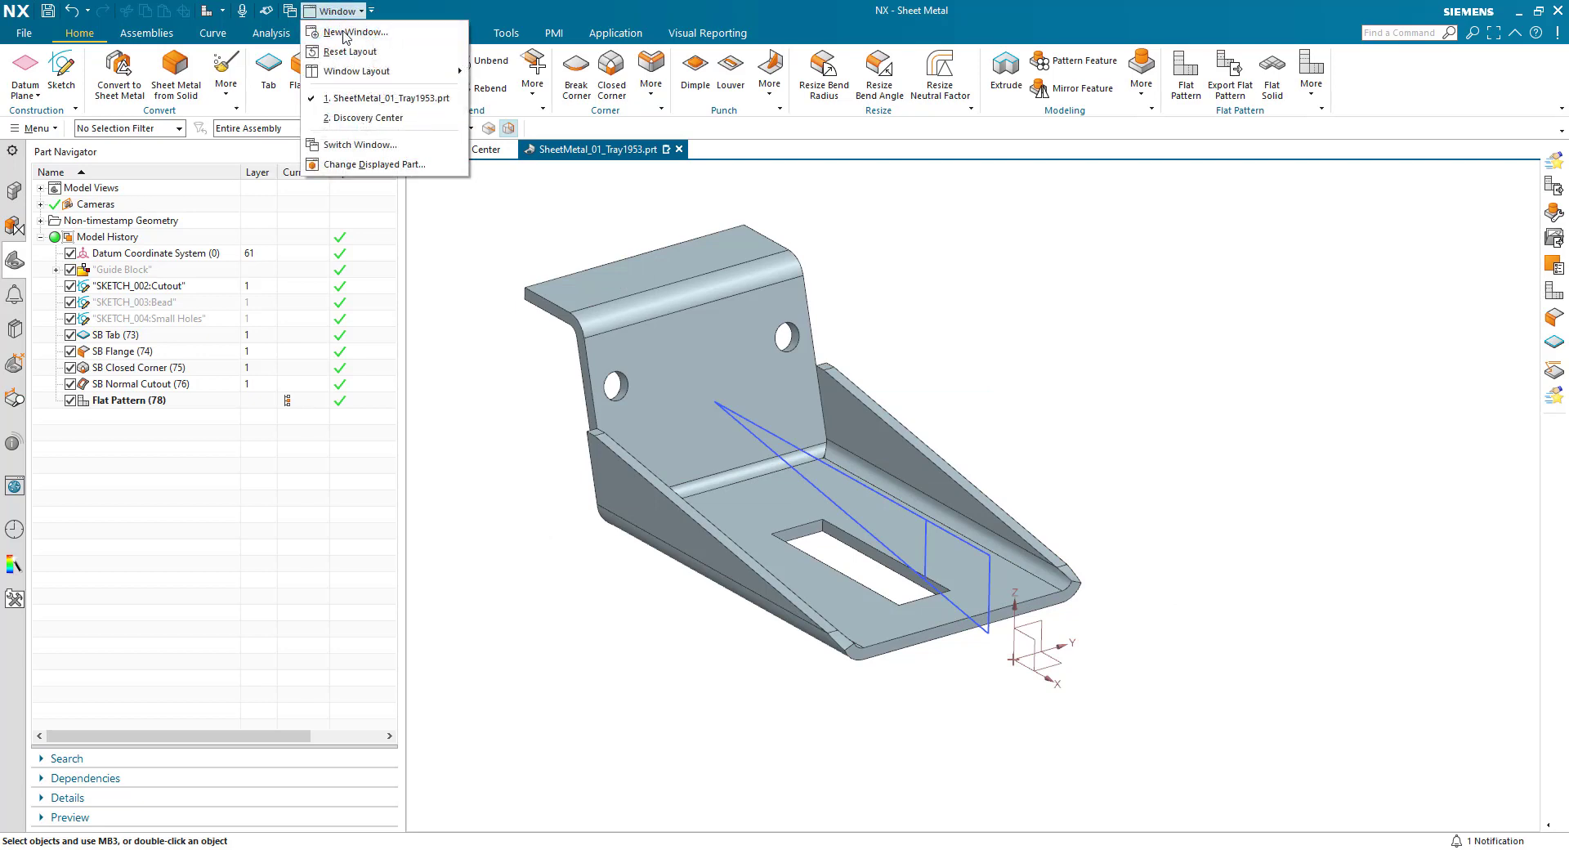
click(354, 33)
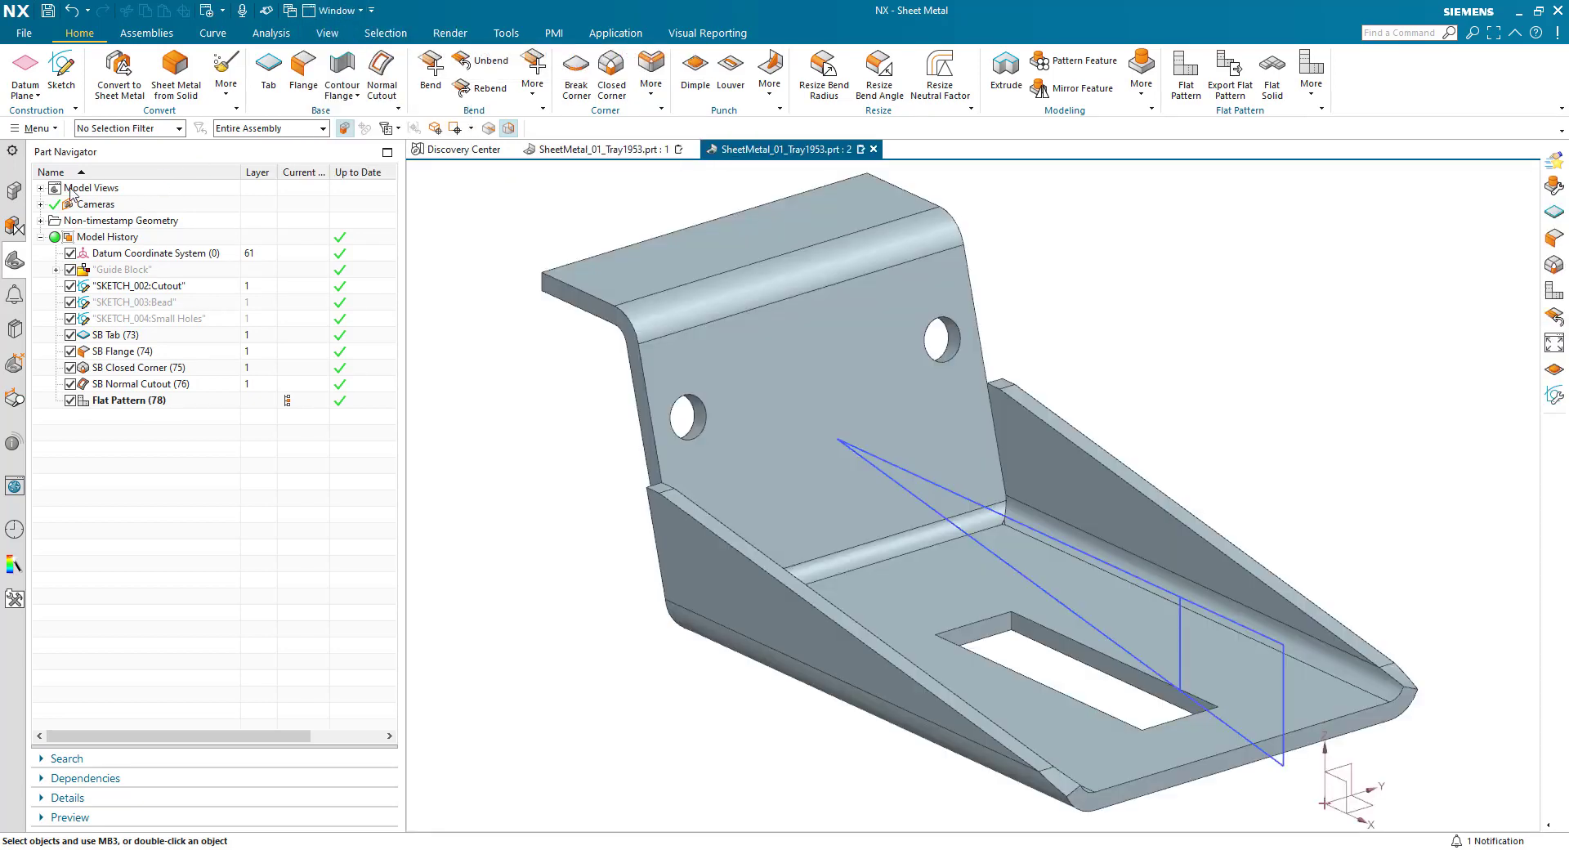
click(40, 188)
double_click(123, 237)
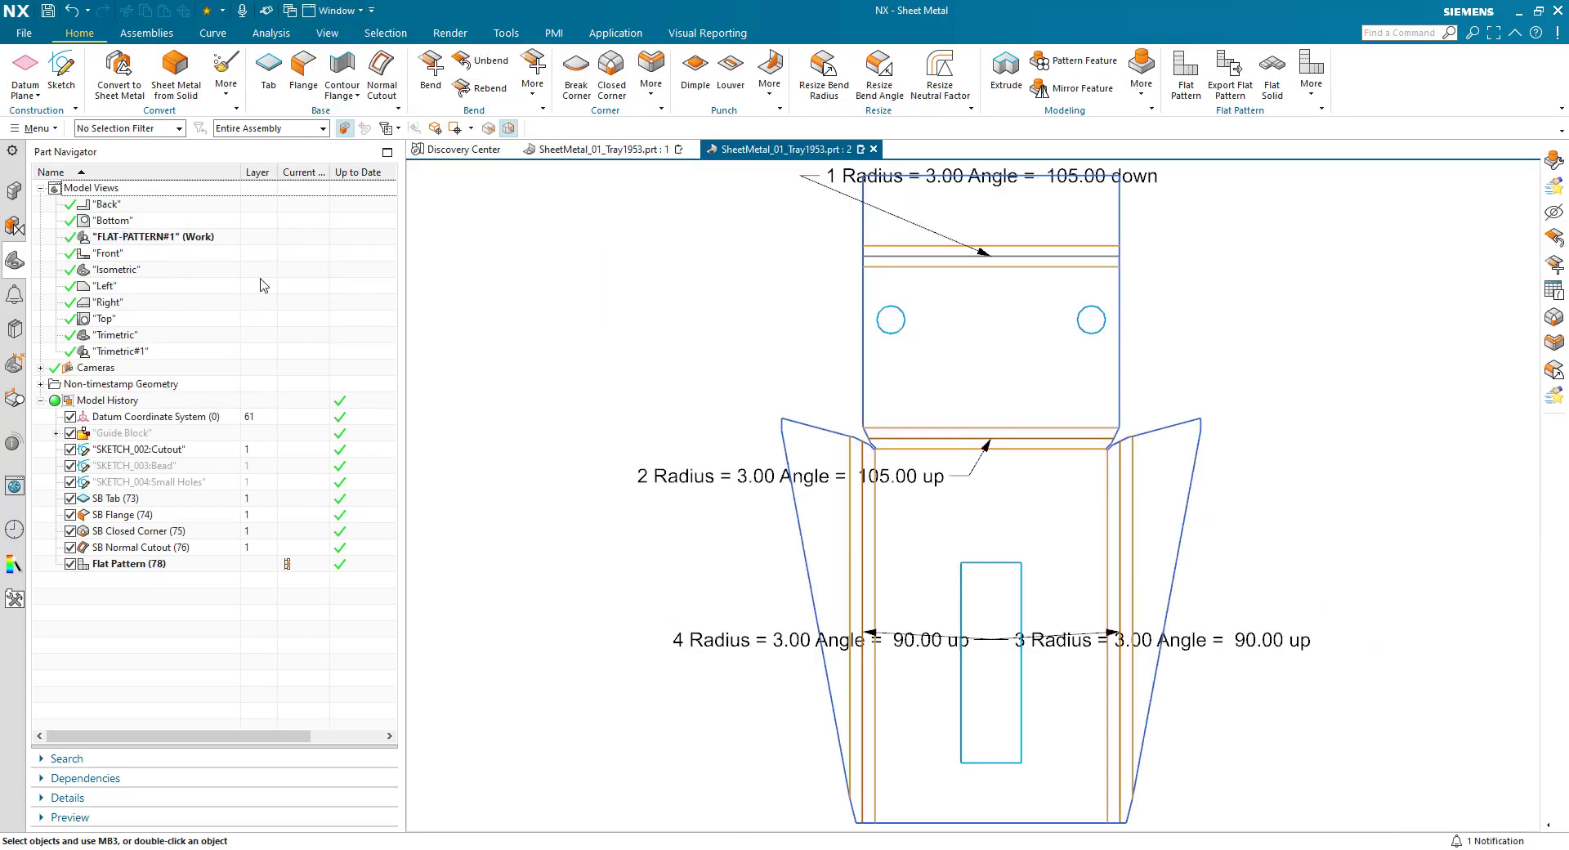
scroll(728, 468, down, 1)
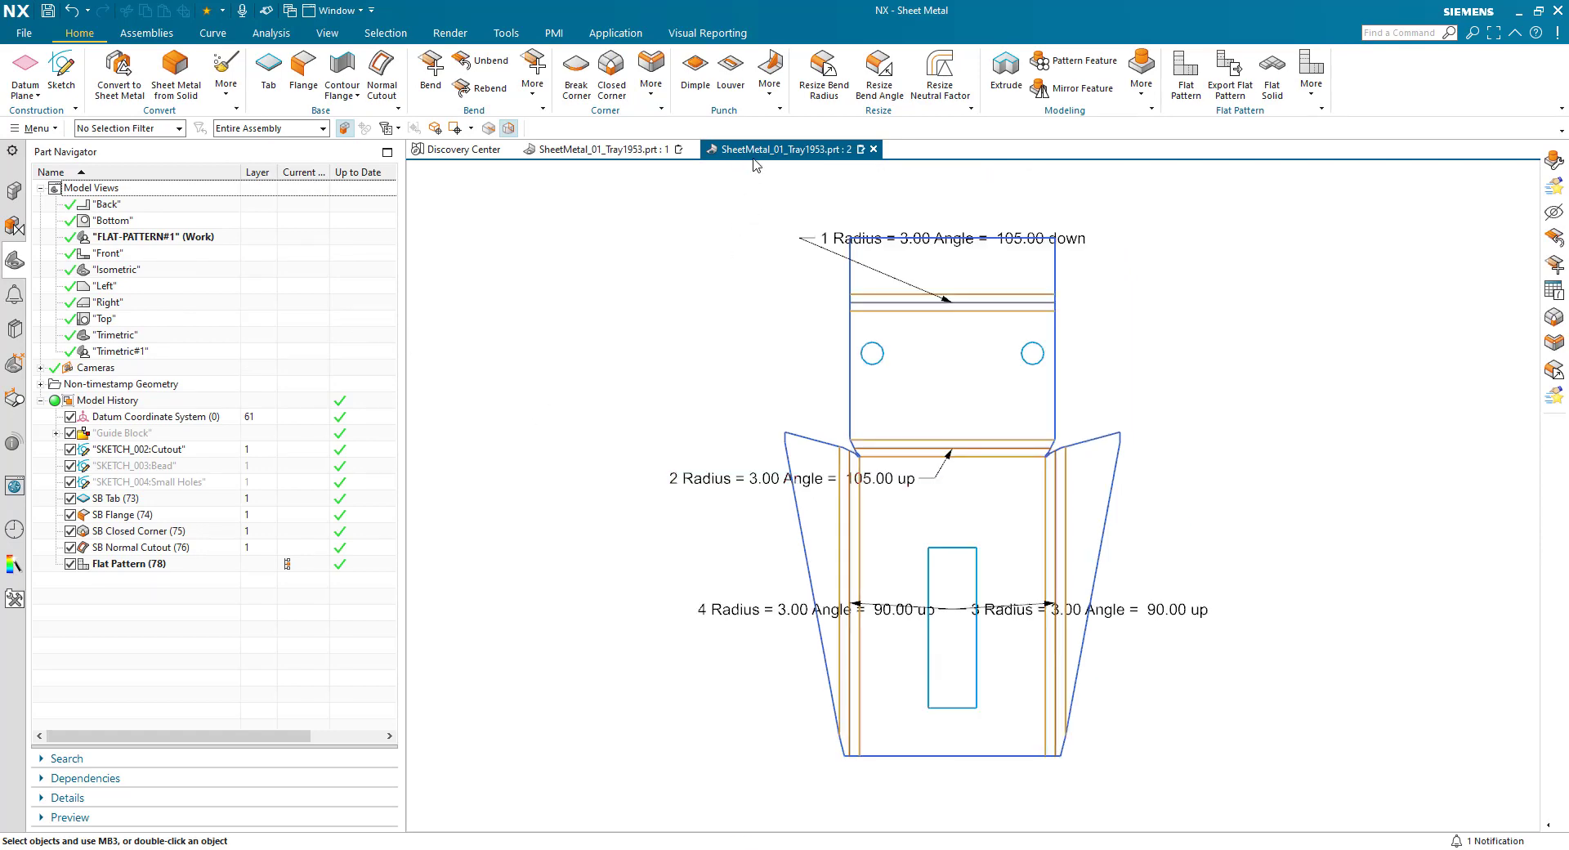
drag(756, 155, 1010, 494)
key(ctrl+f)
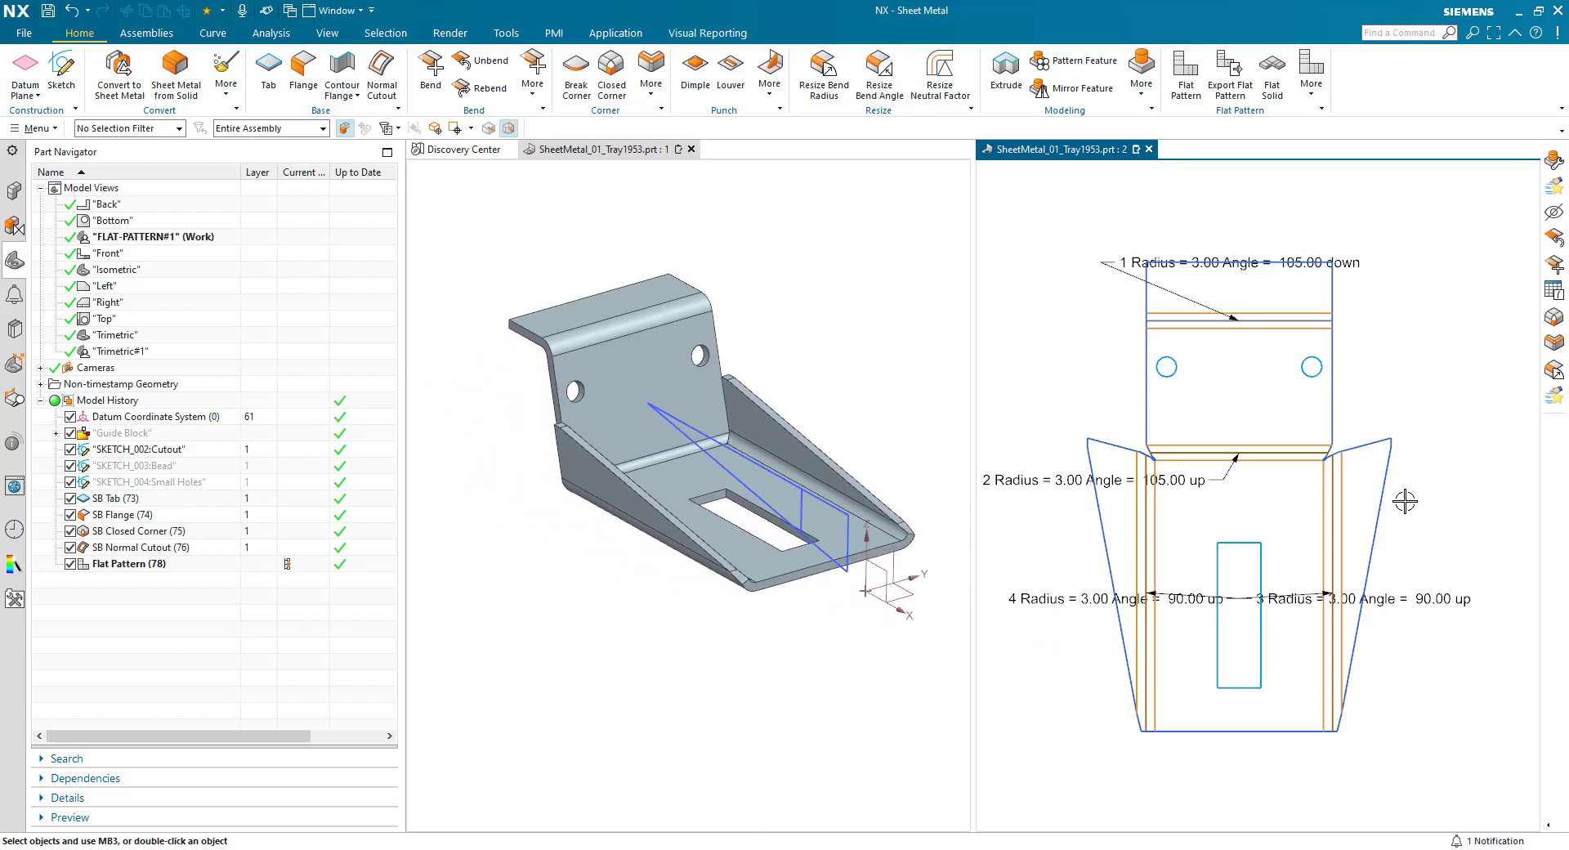
- Move the four bend callouts clear of the flat pattern outline, two above it and two below it
scroll(1469, 500, down, 2)
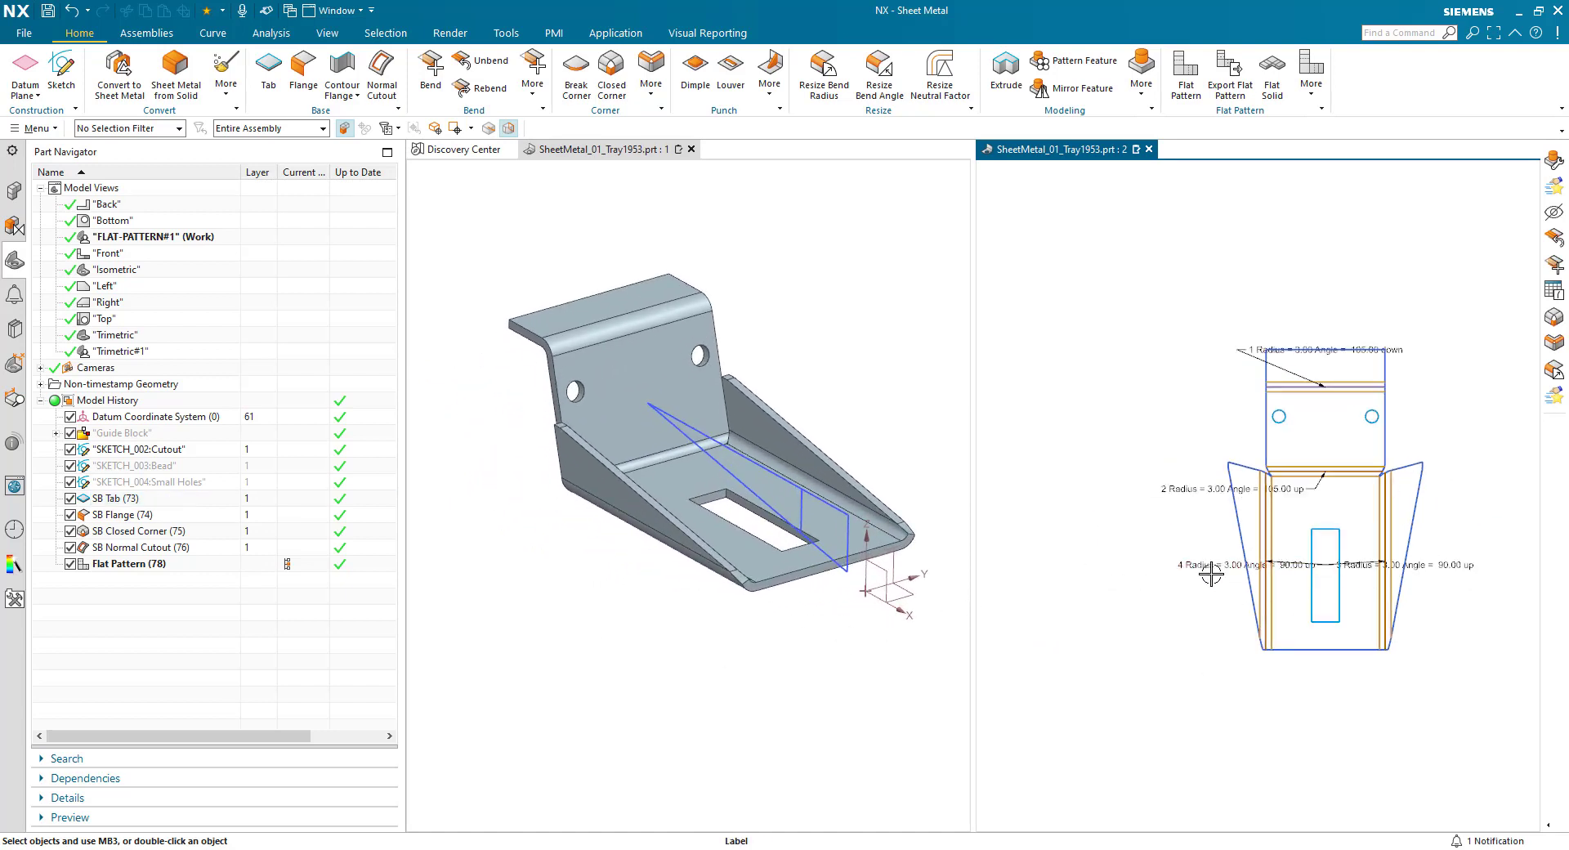
drag(1219, 576, 1214, 736)
drag(1421, 565, 1391, 761)
drag(1200, 494, 1313, 281)
drag(1345, 350, 1373, 296)
scroll(1159, 497, up, 1)
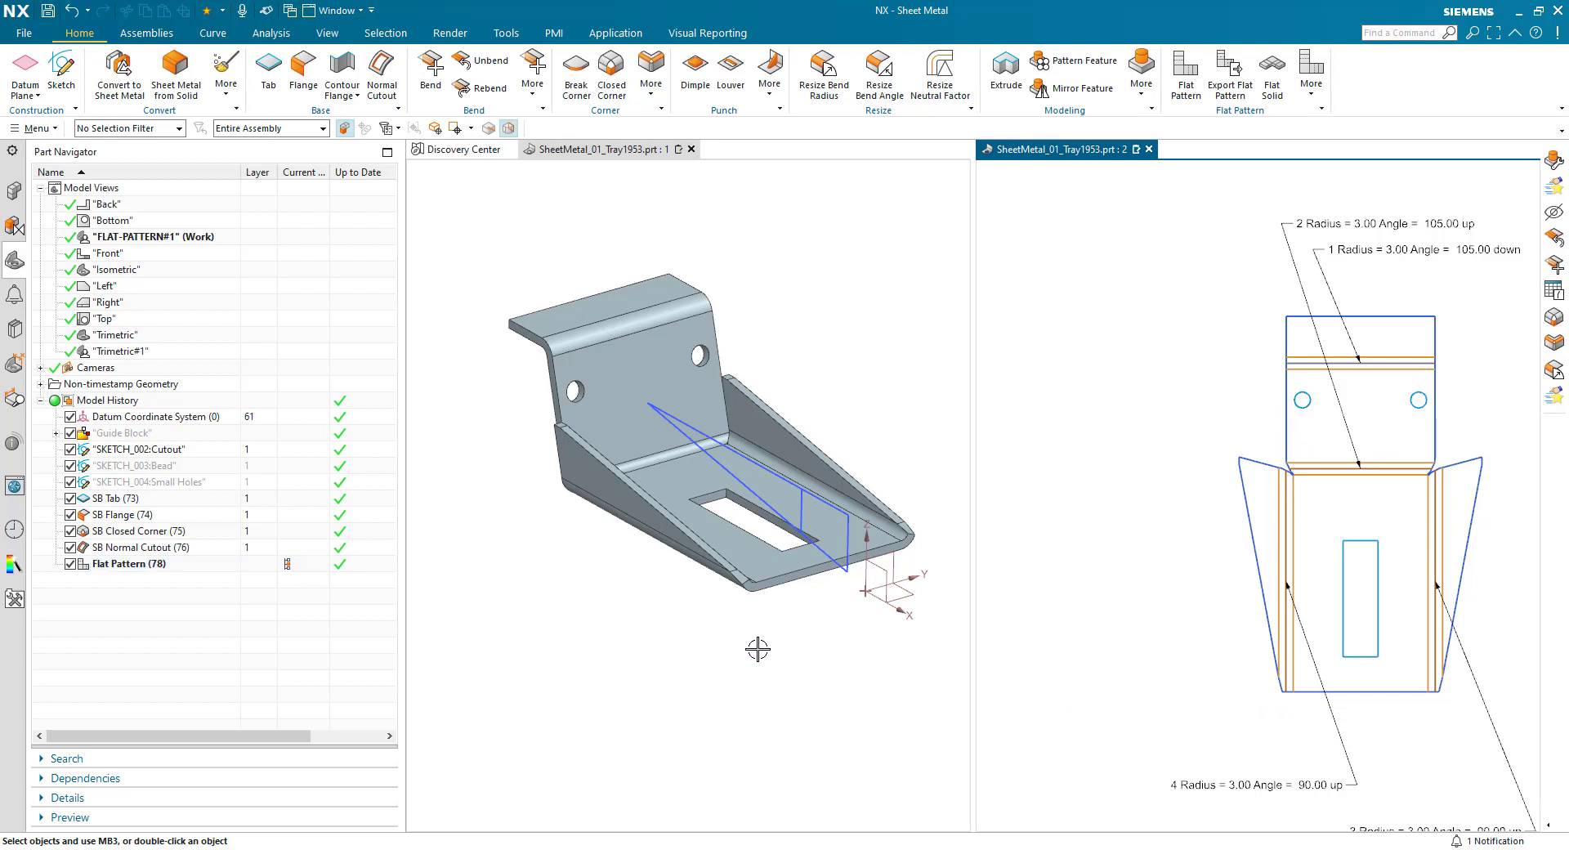
- Open the normal cutout for editing and widen the model window relative to the flat pattern window
double_click(114, 550)
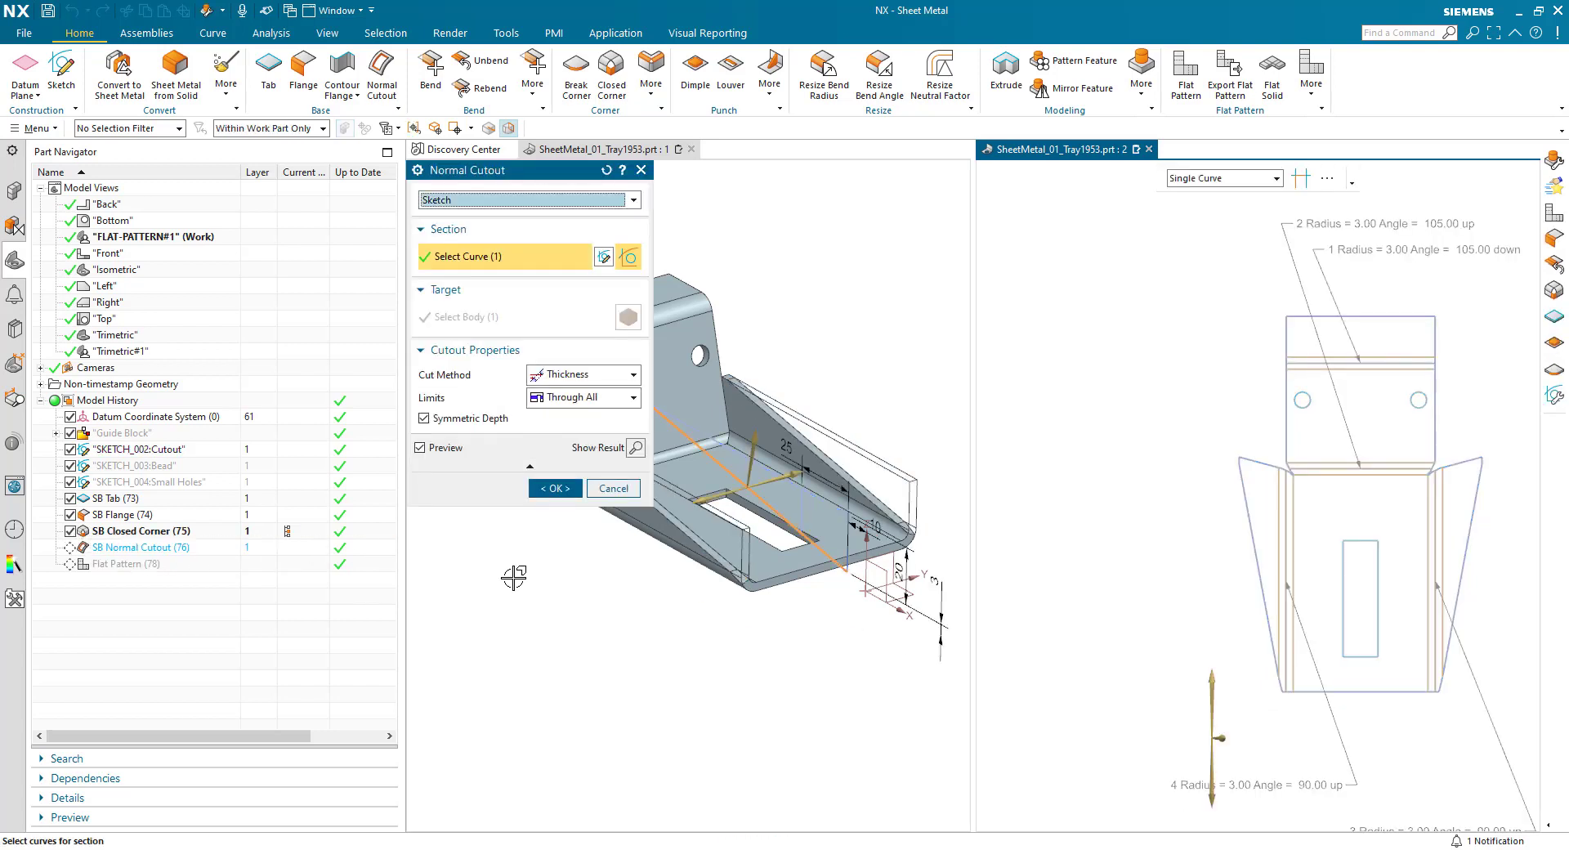
middle_drag(628, 640, 655, 653)
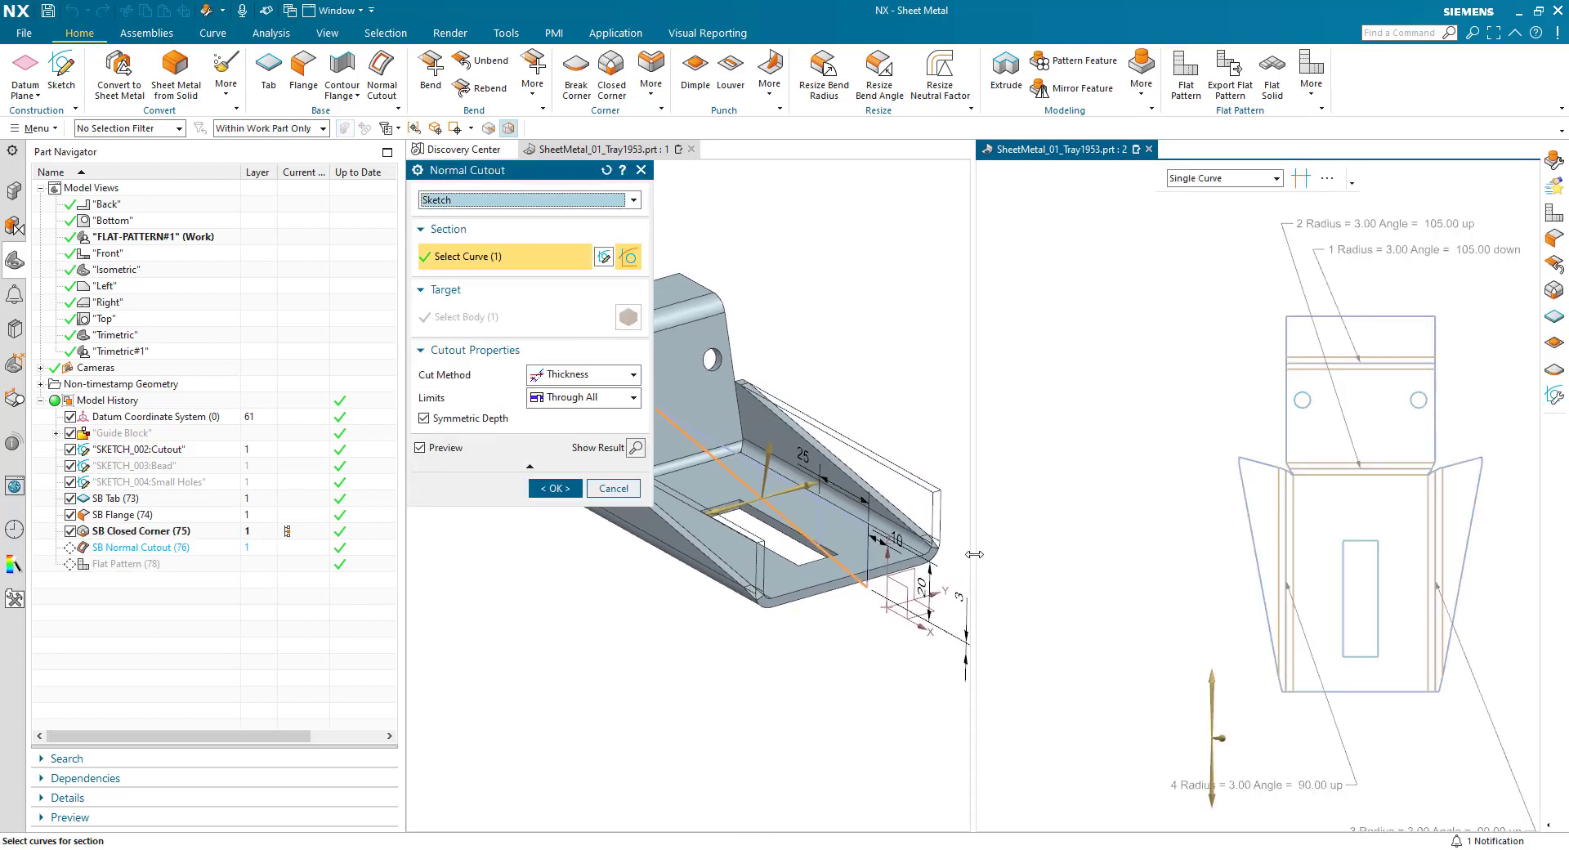
drag(974, 554, 1170, 554)
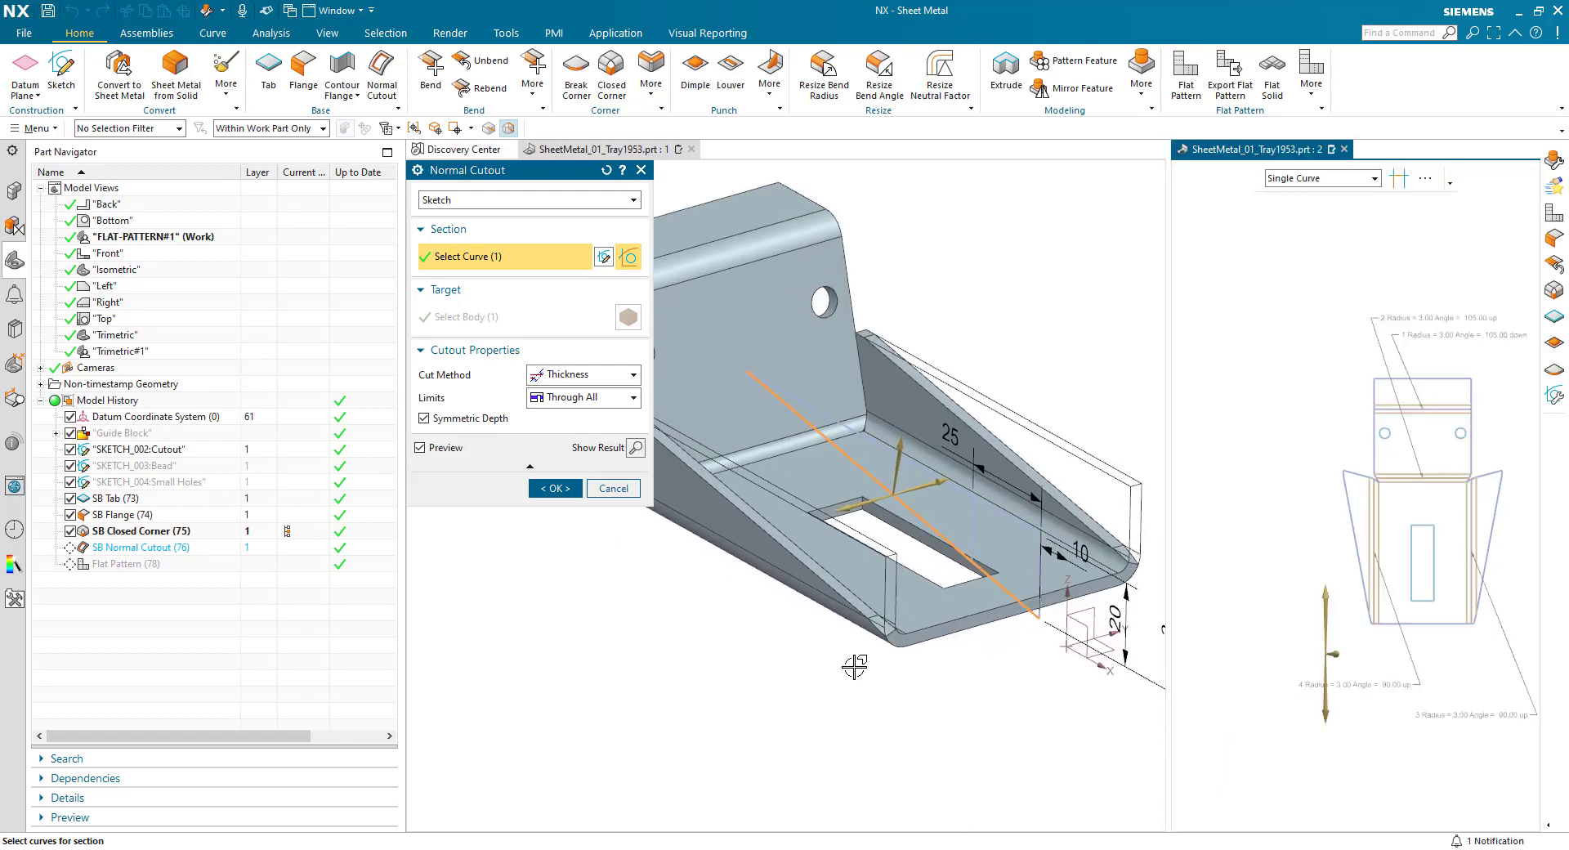
middle_drag(854, 666, 749, 634)
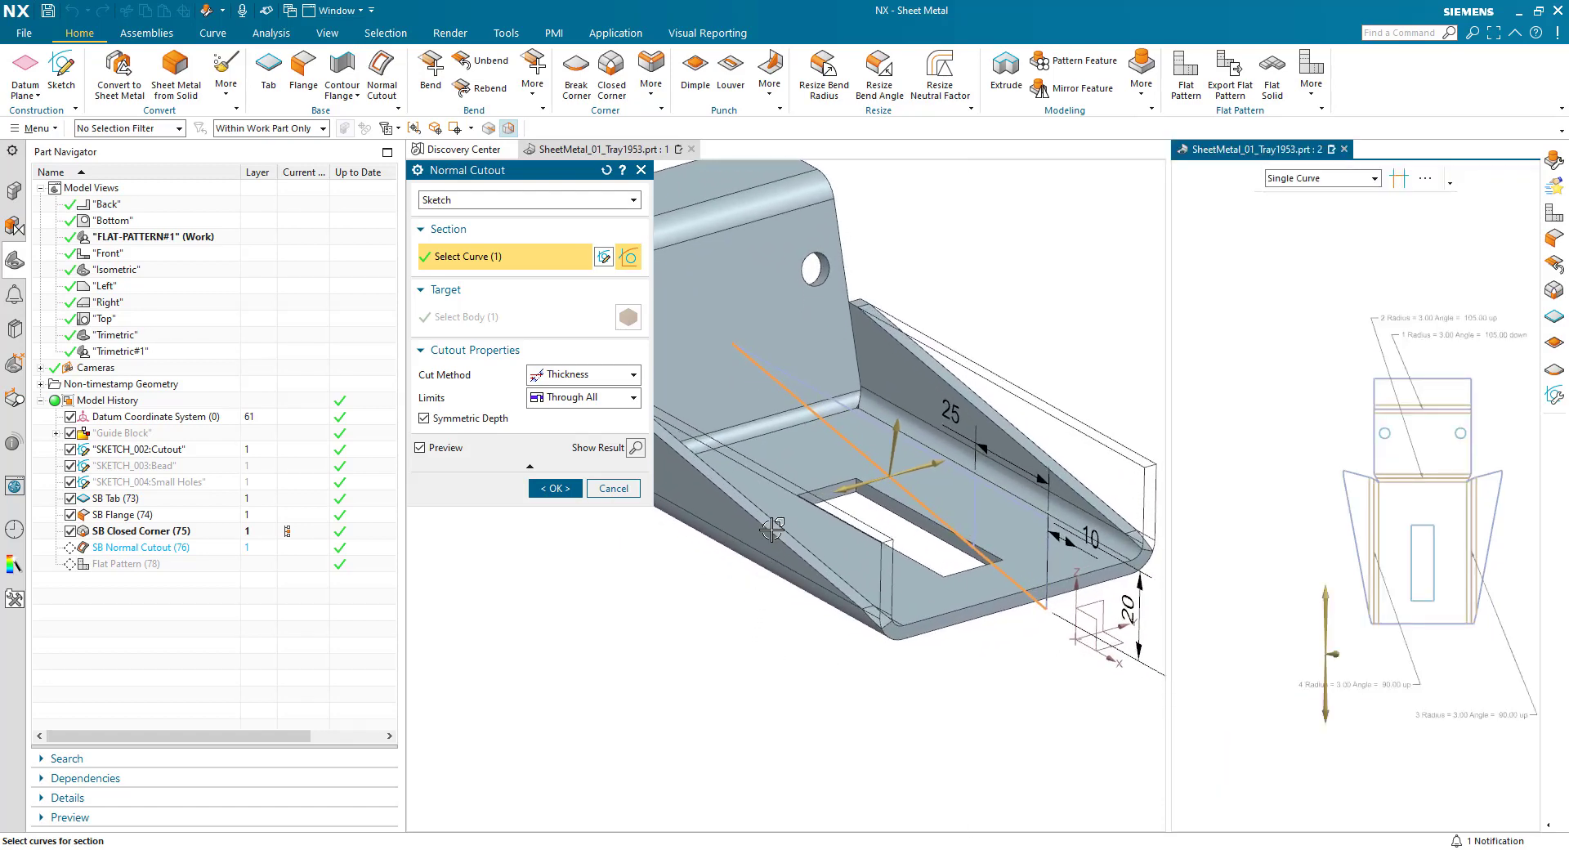
- Redefine the cutout section as the sloped line ending at the short inner vertical line plus that vertical line, and reverse the cut side
click(812, 413)
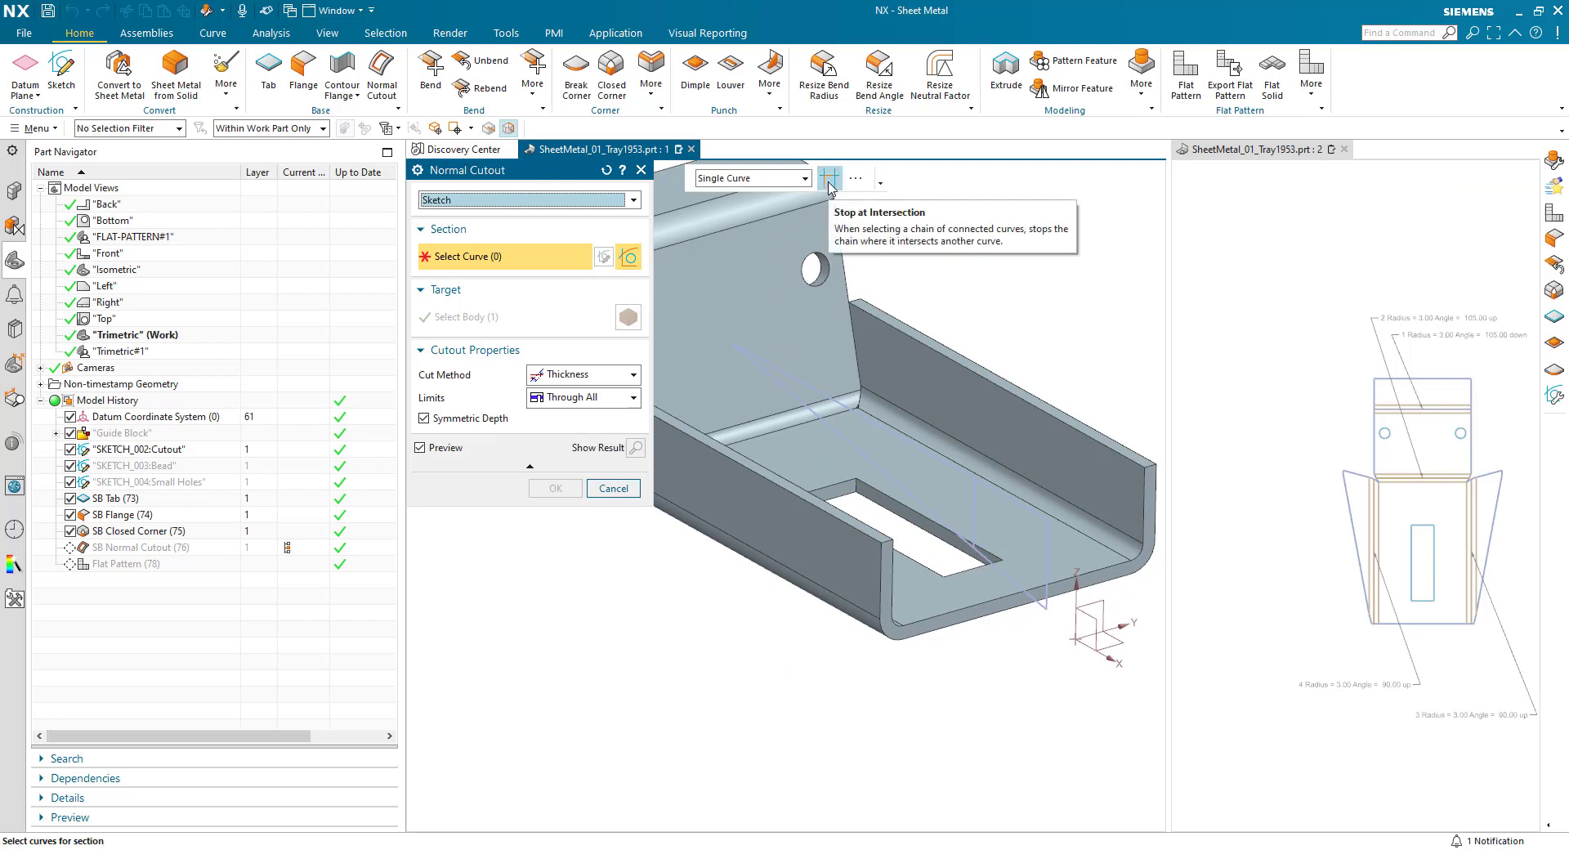
click(857, 447)
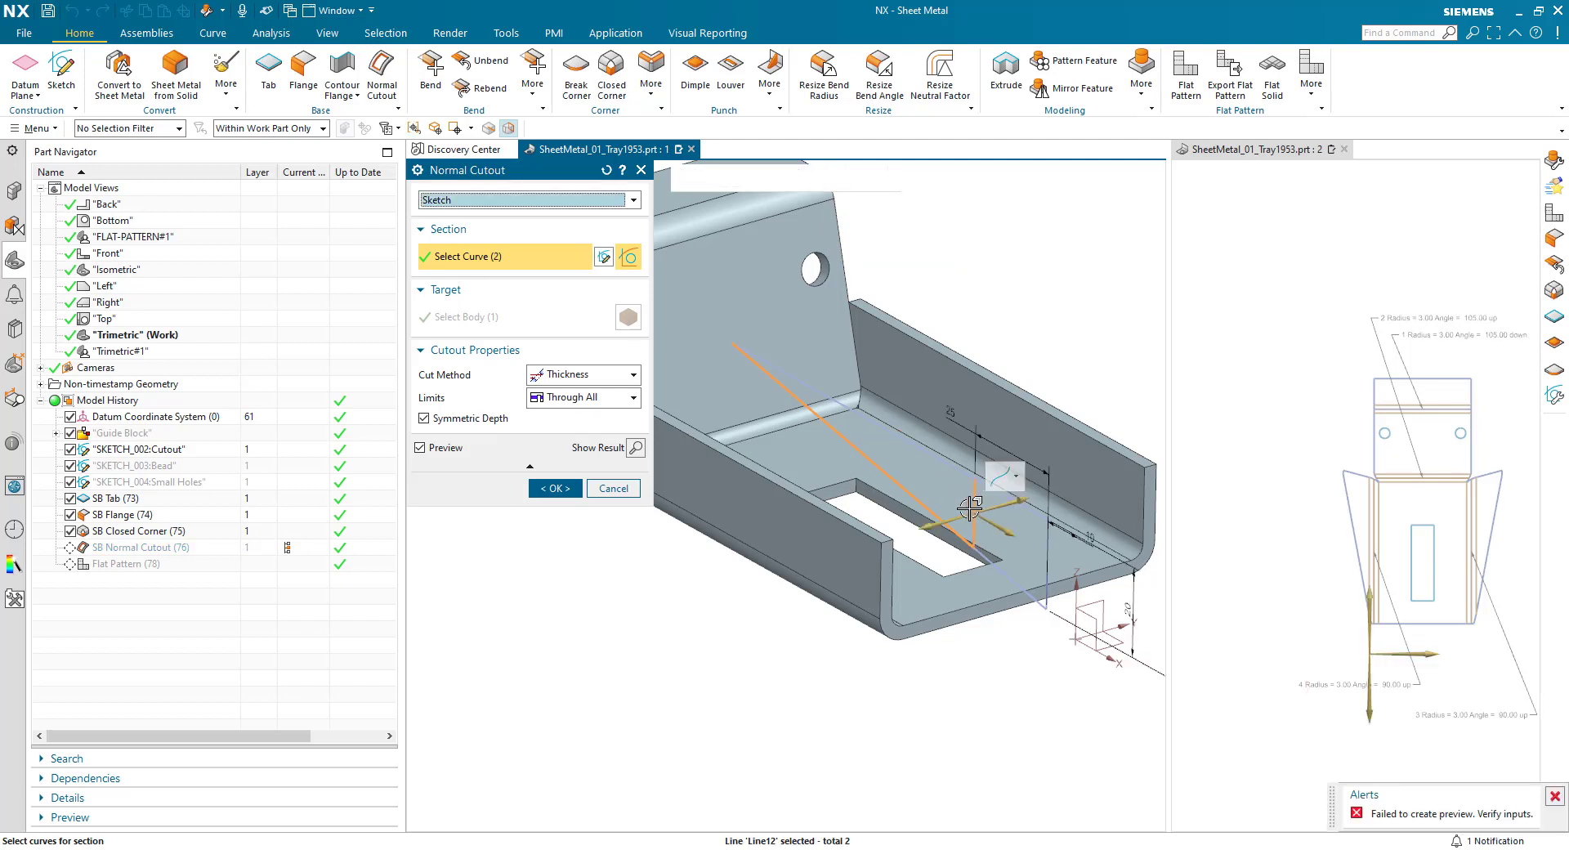
click(975, 513)
double_click(1006, 534)
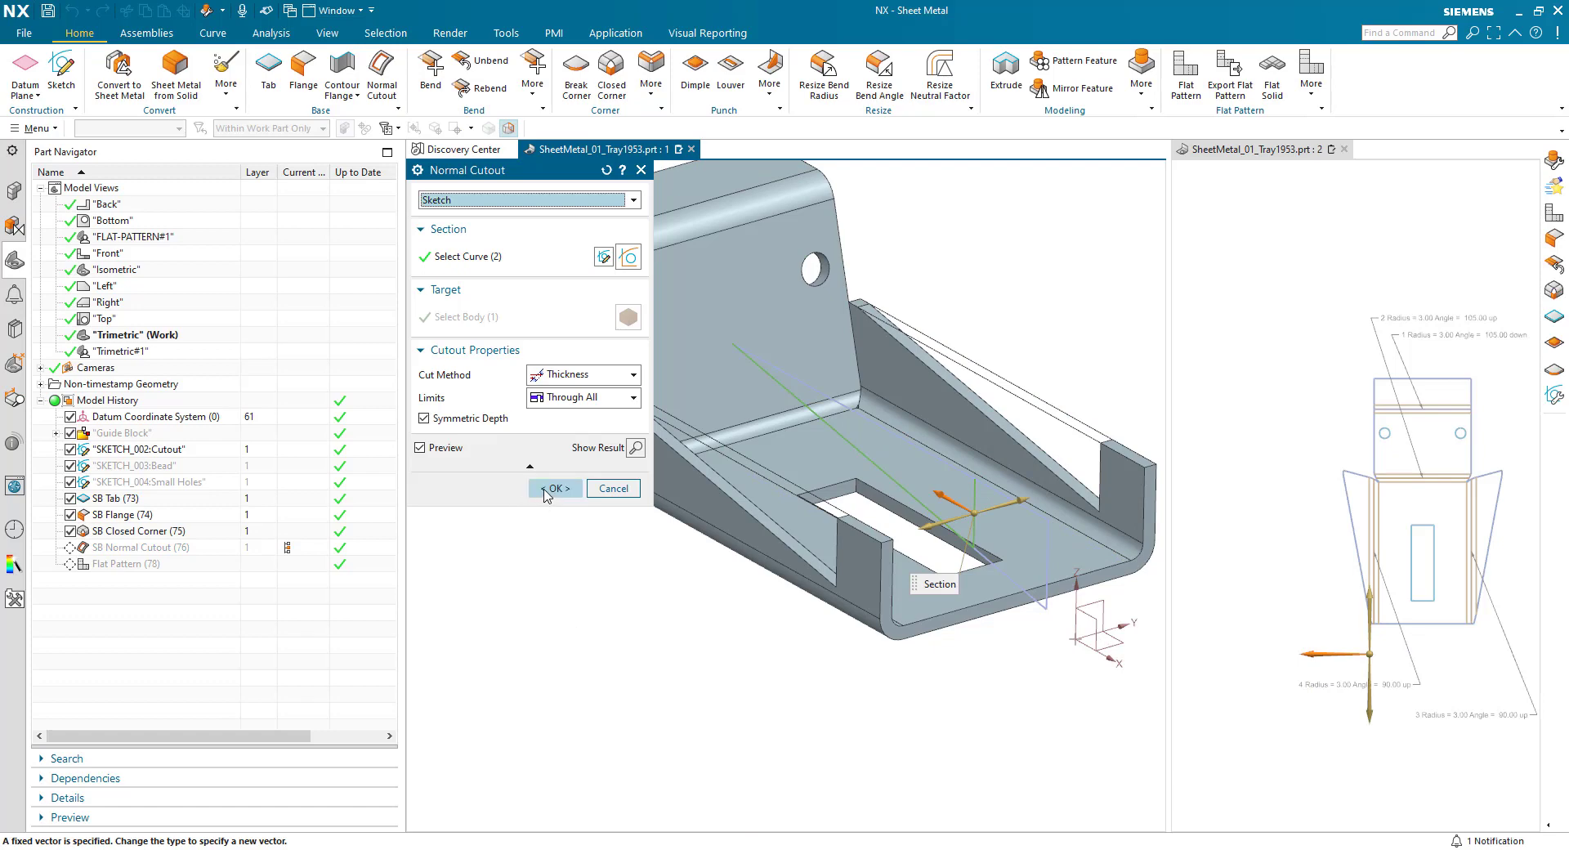
click(551, 488)
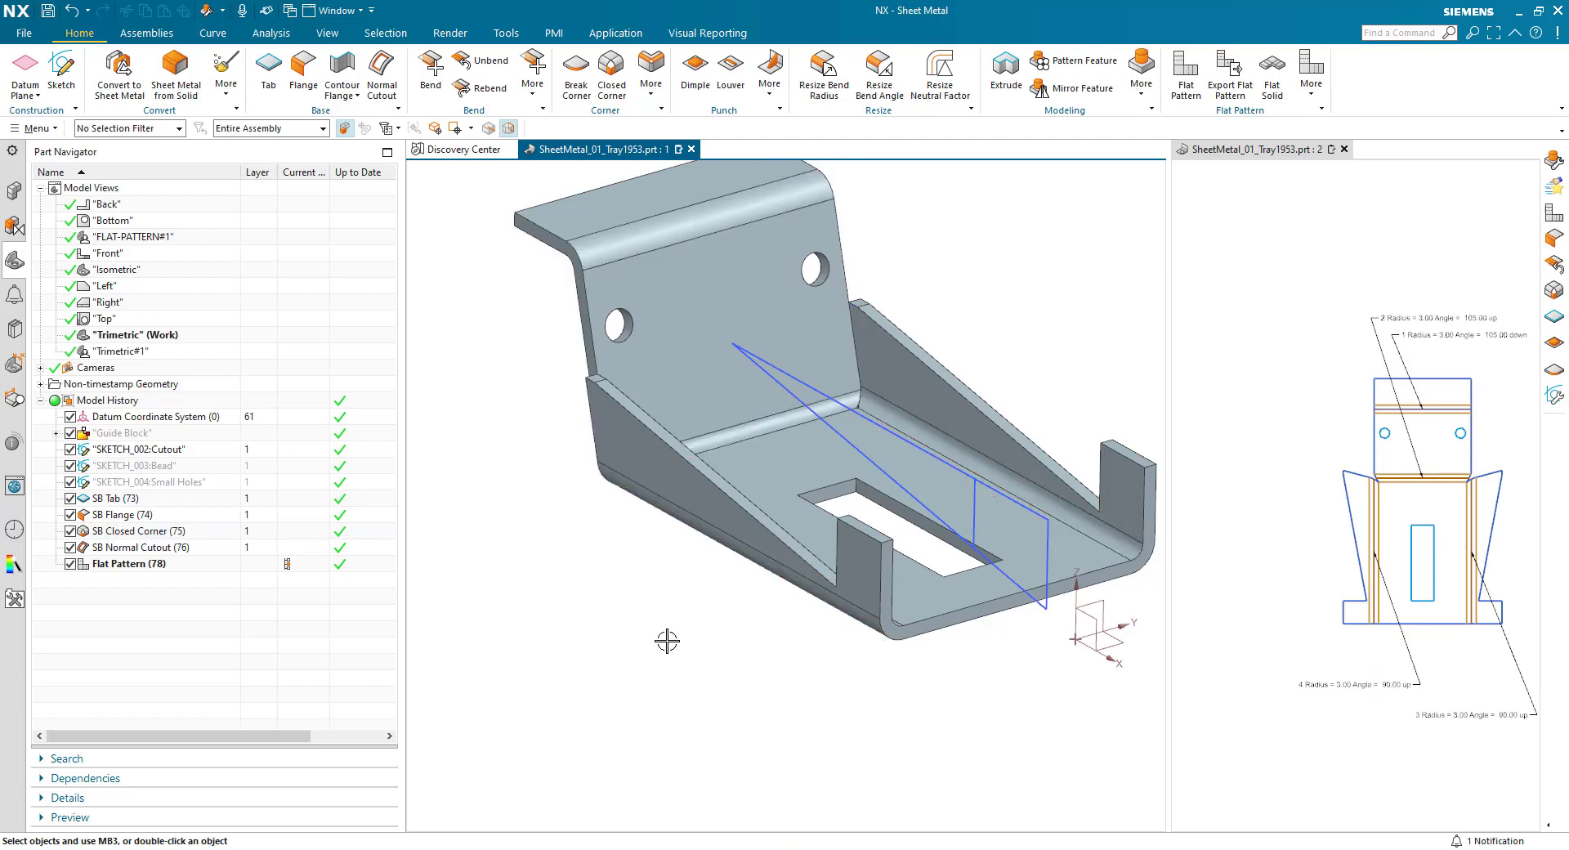
- Edit the flat pattern and turn on Fix at Current Timestamp in its settings
double_click(154, 566)
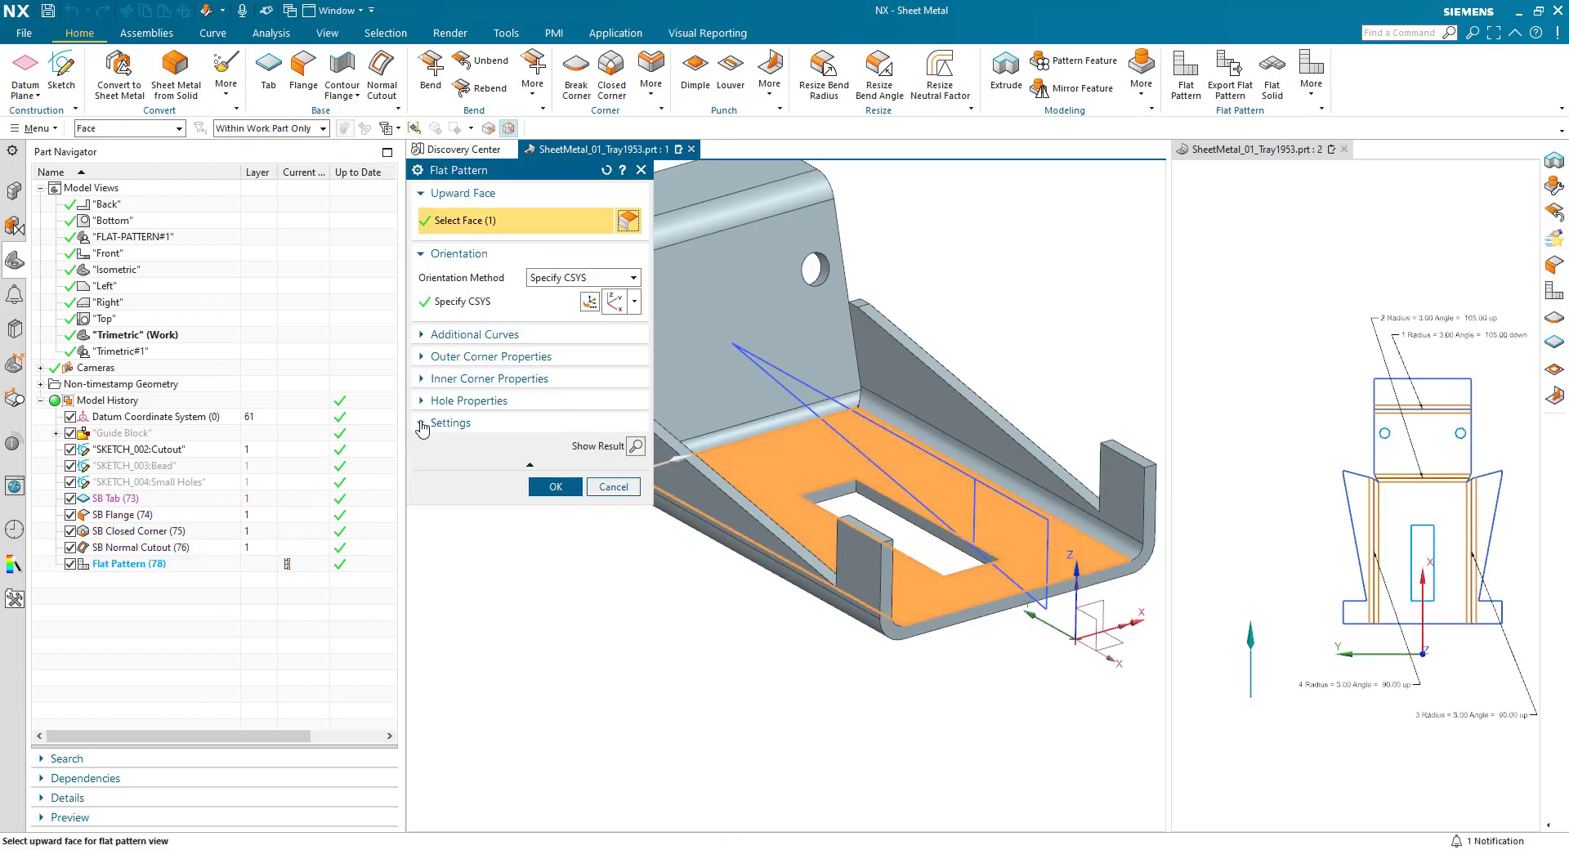
click(421, 423)
click(423, 463)
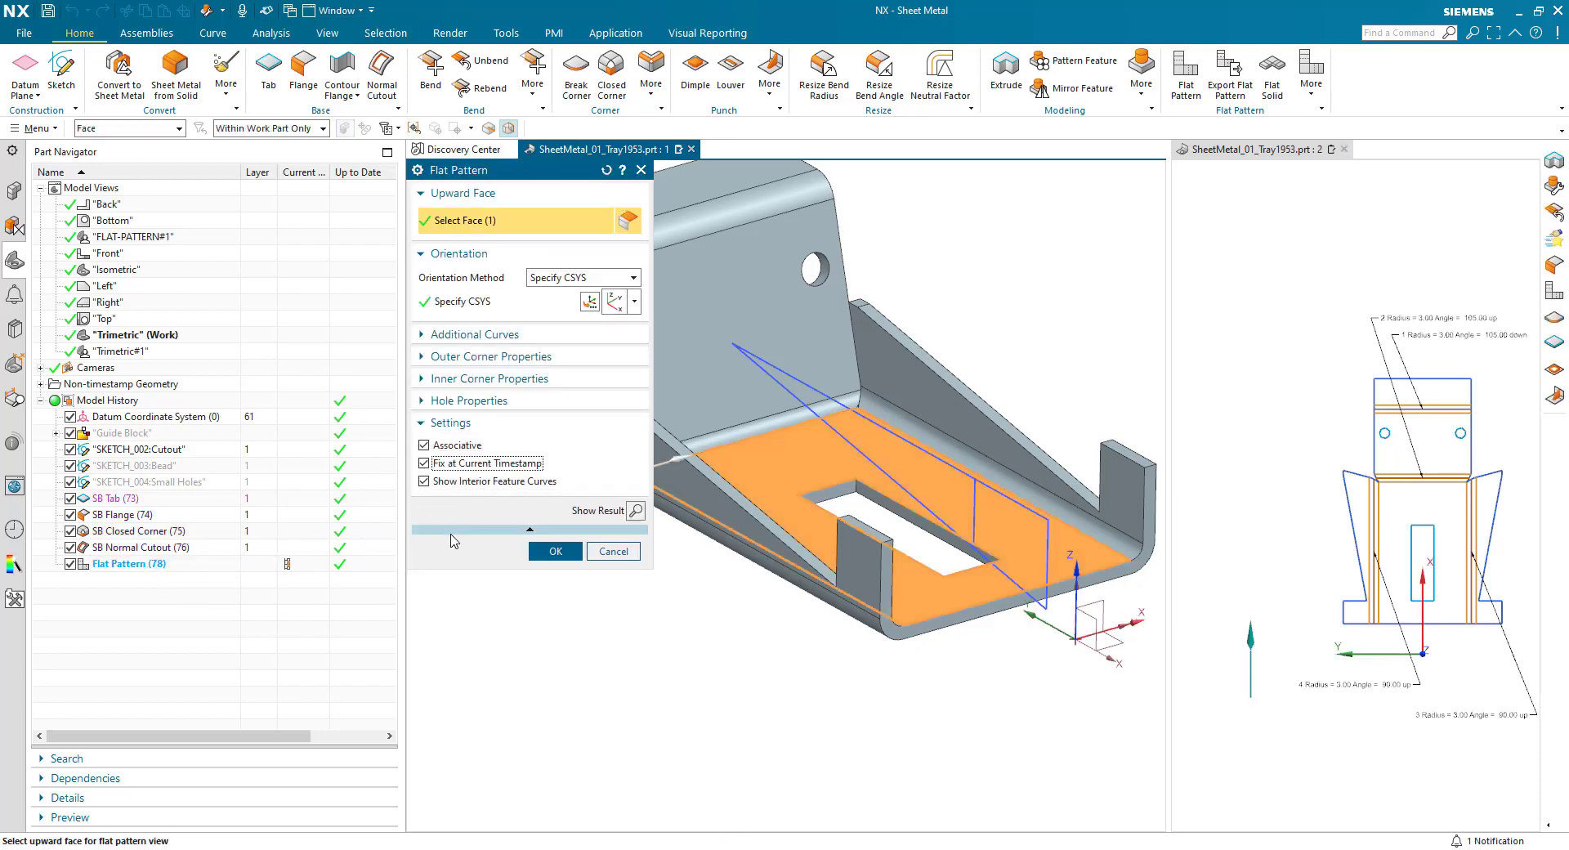
click(556, 553)
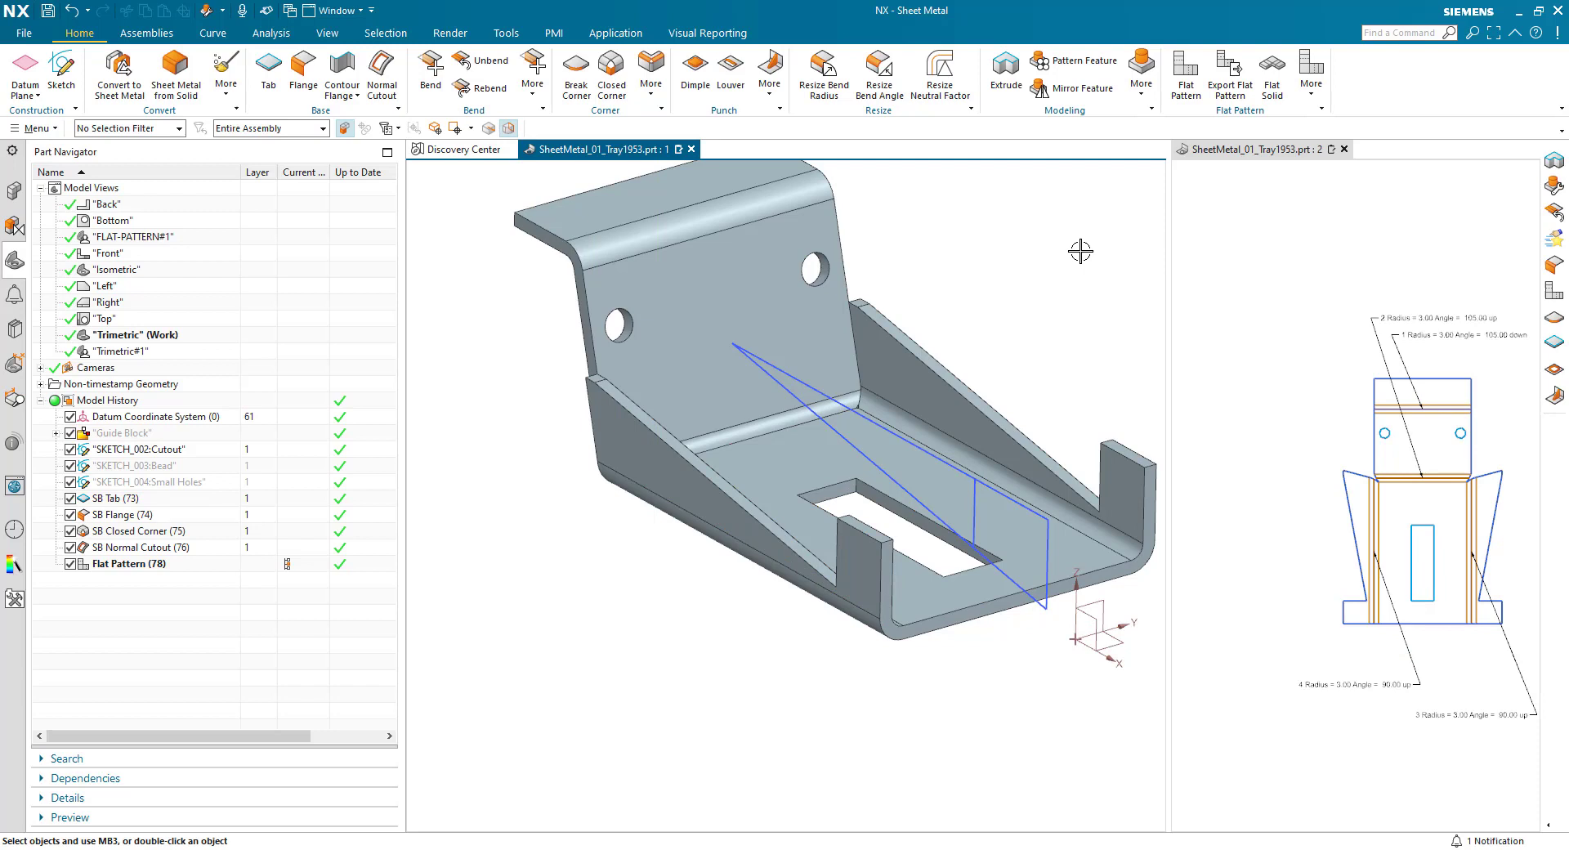
- Extrude the single long sloped line of the cutout sketch with a symmetric distance of 131 mm
click(1006, 69)
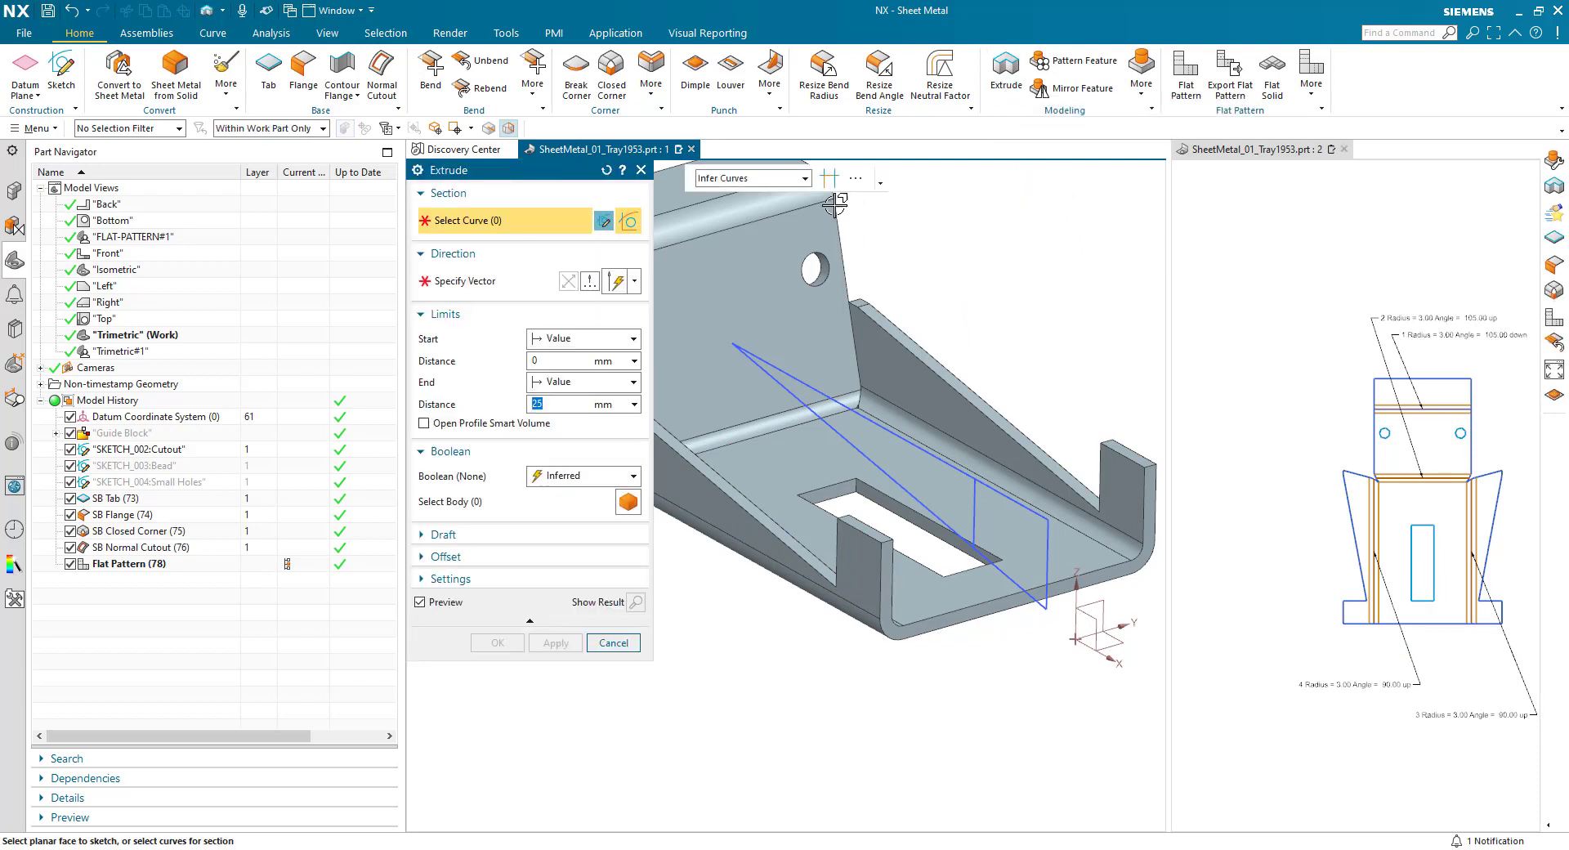
click(784, 178)
click(728, 198)
click(847, 442)
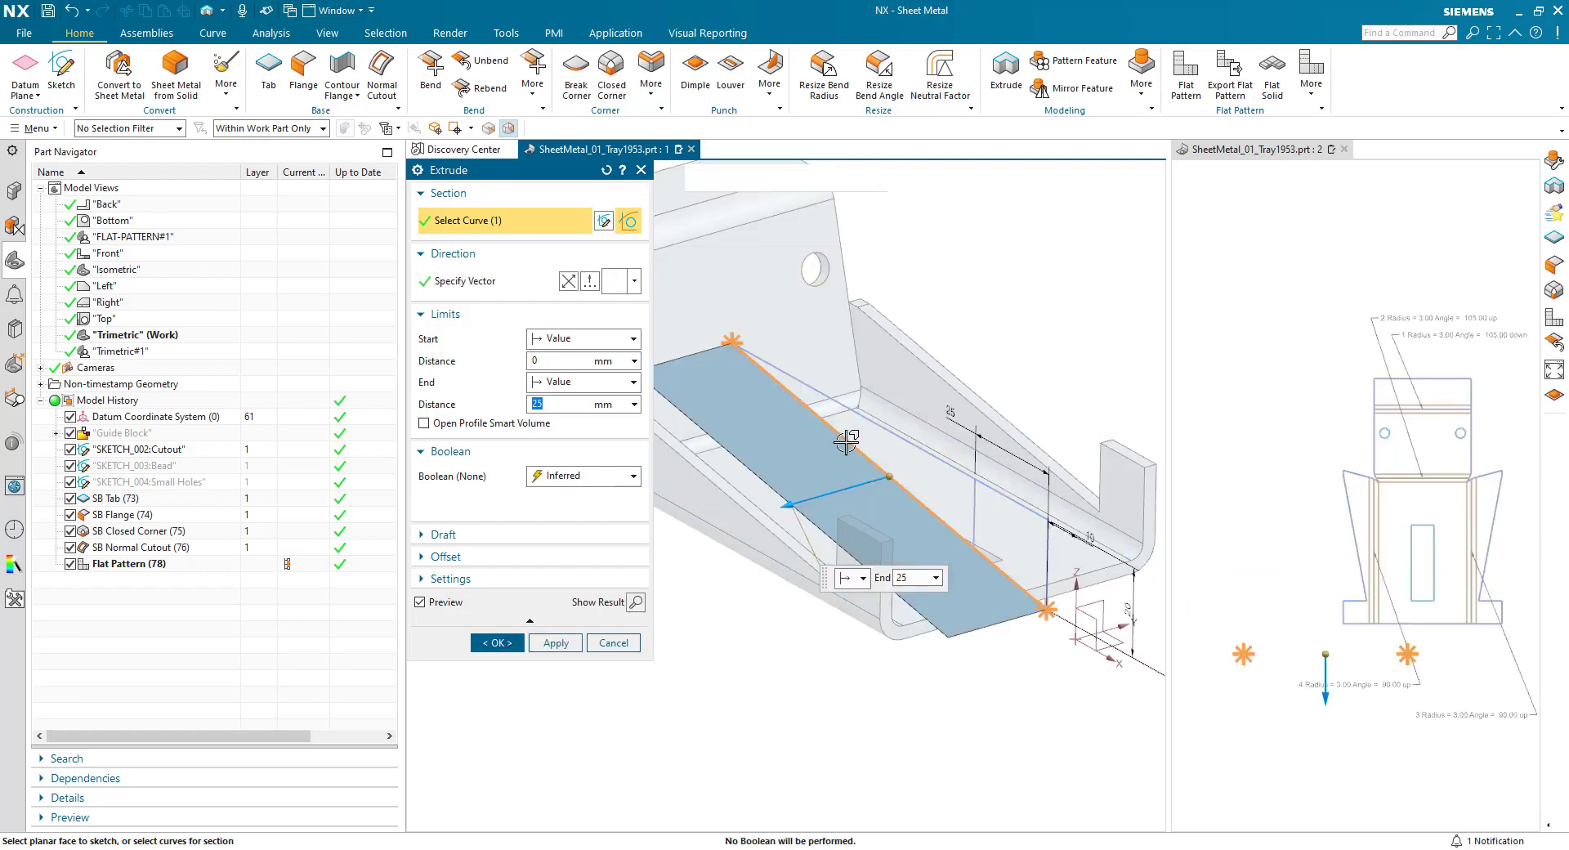
click(572, 344)
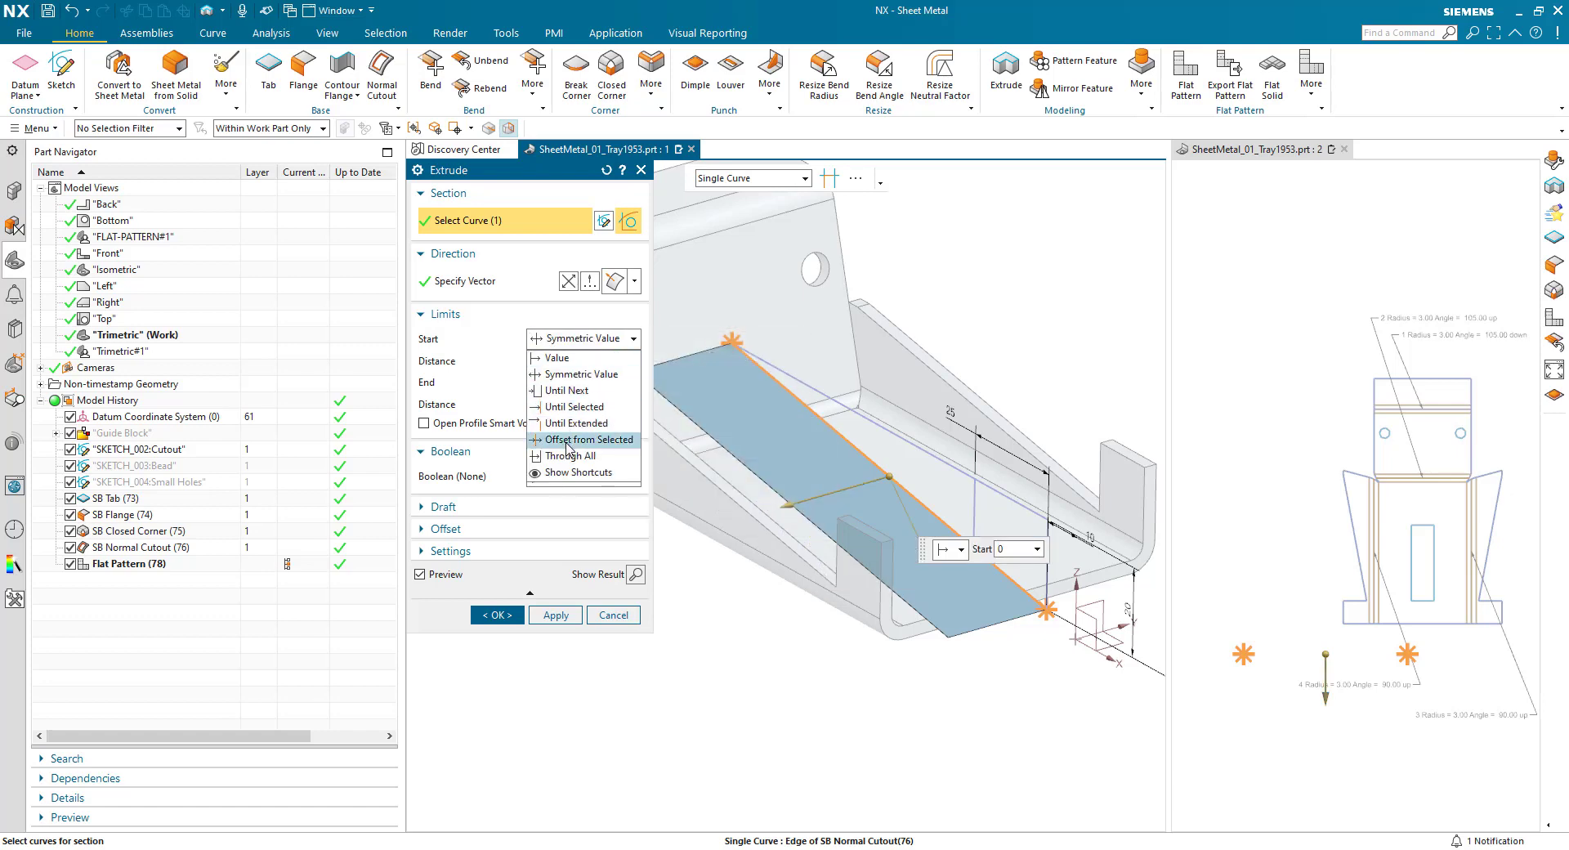
click(572, 374)
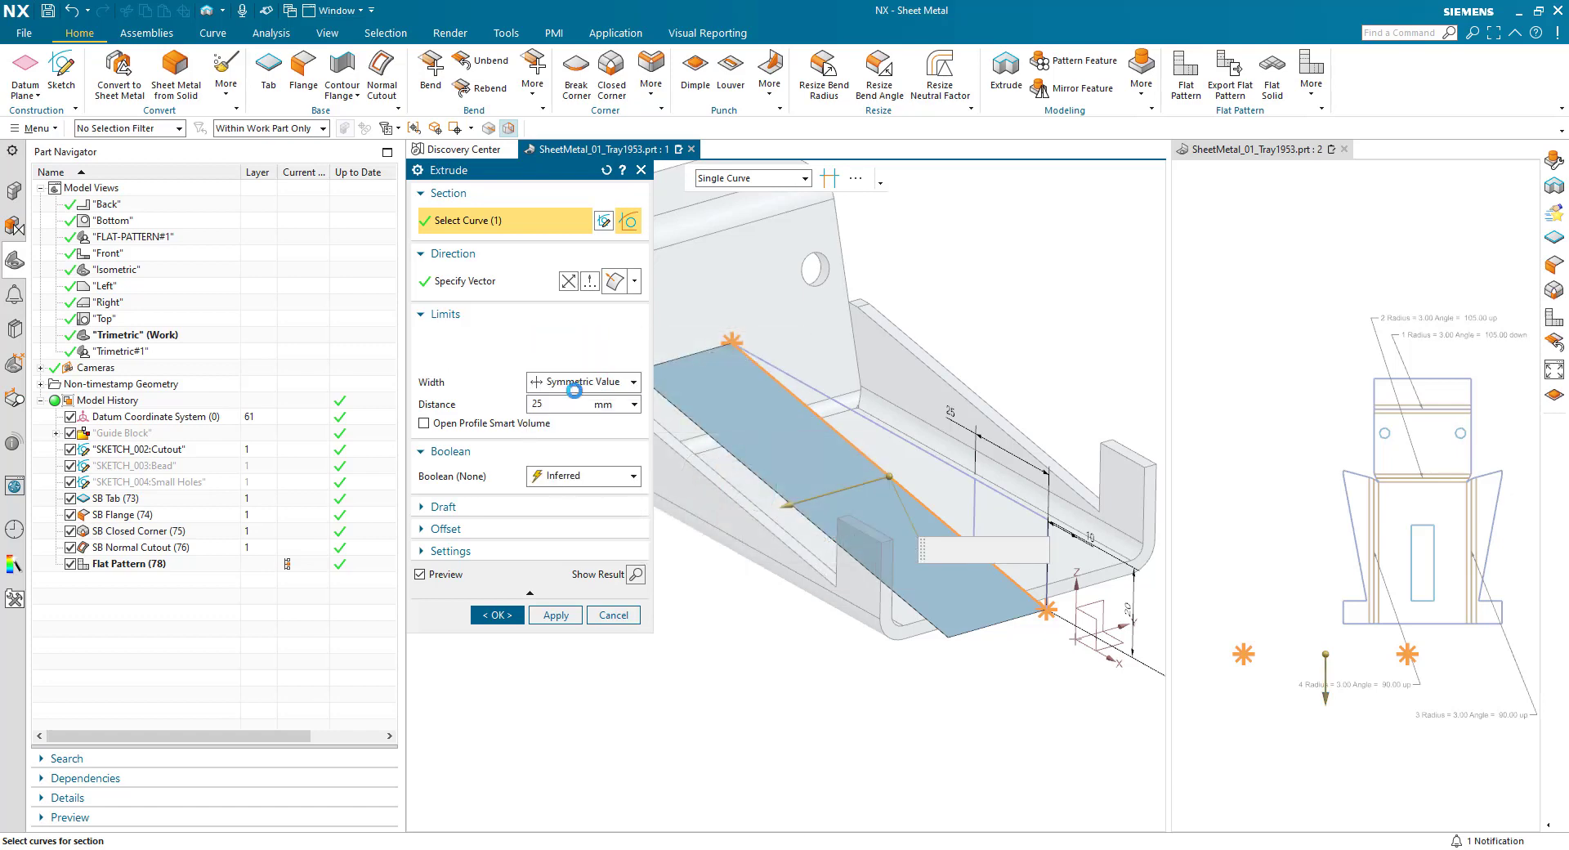
drag(826, 495, 623, 549)
- Enable Open Profile Smart Volume and reverse the material side so the extrude subtracts from the bracket above the sloped line
click(423, 379)
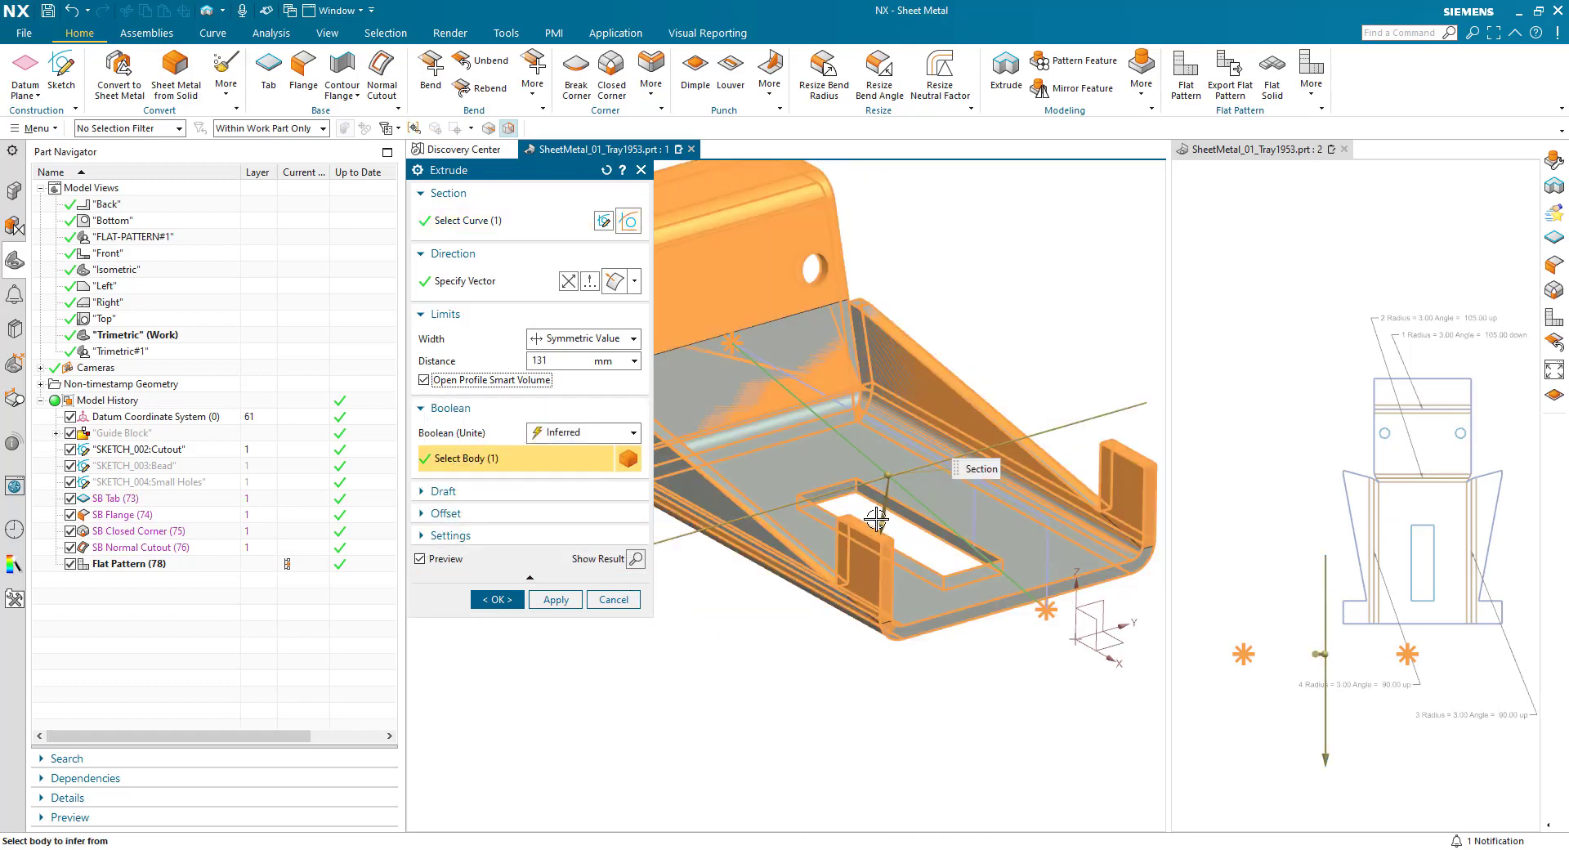
double_click(876, 520)
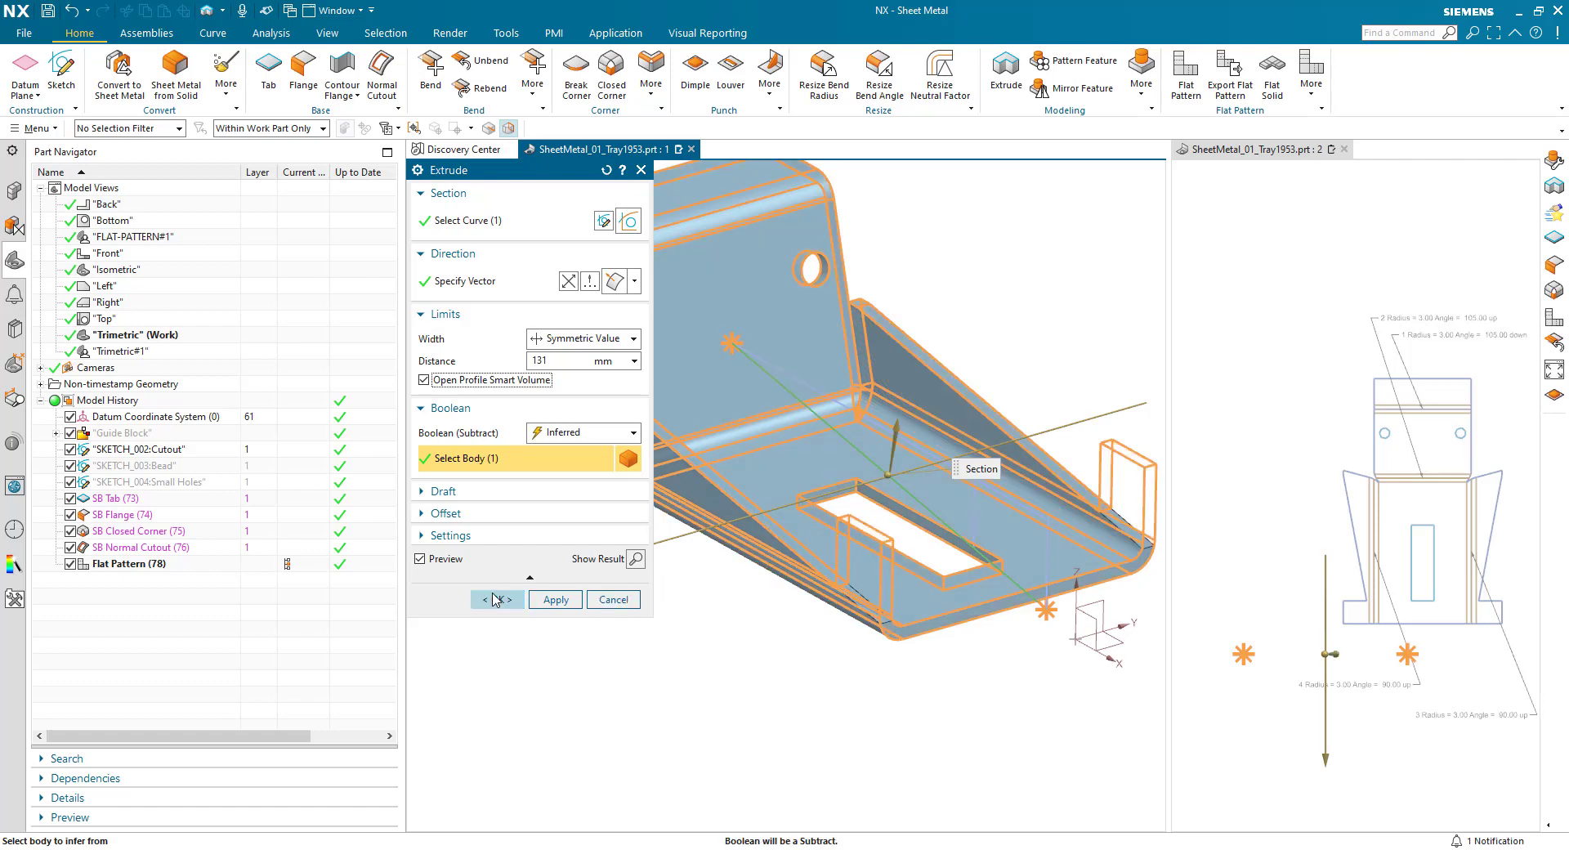
click(496, 599)
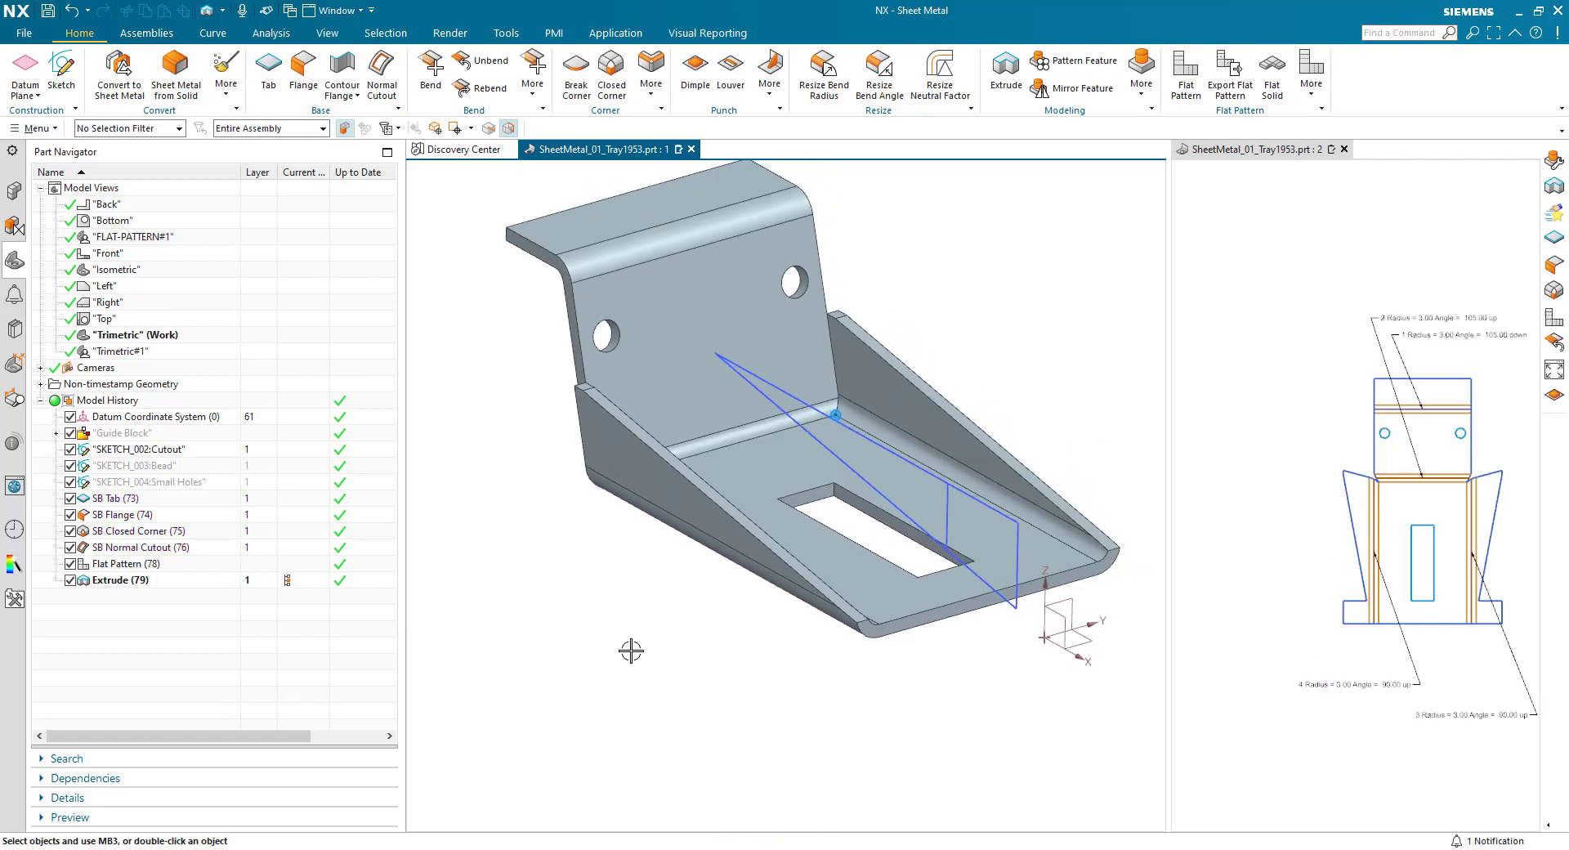
scroll(631, 651, down, 1)
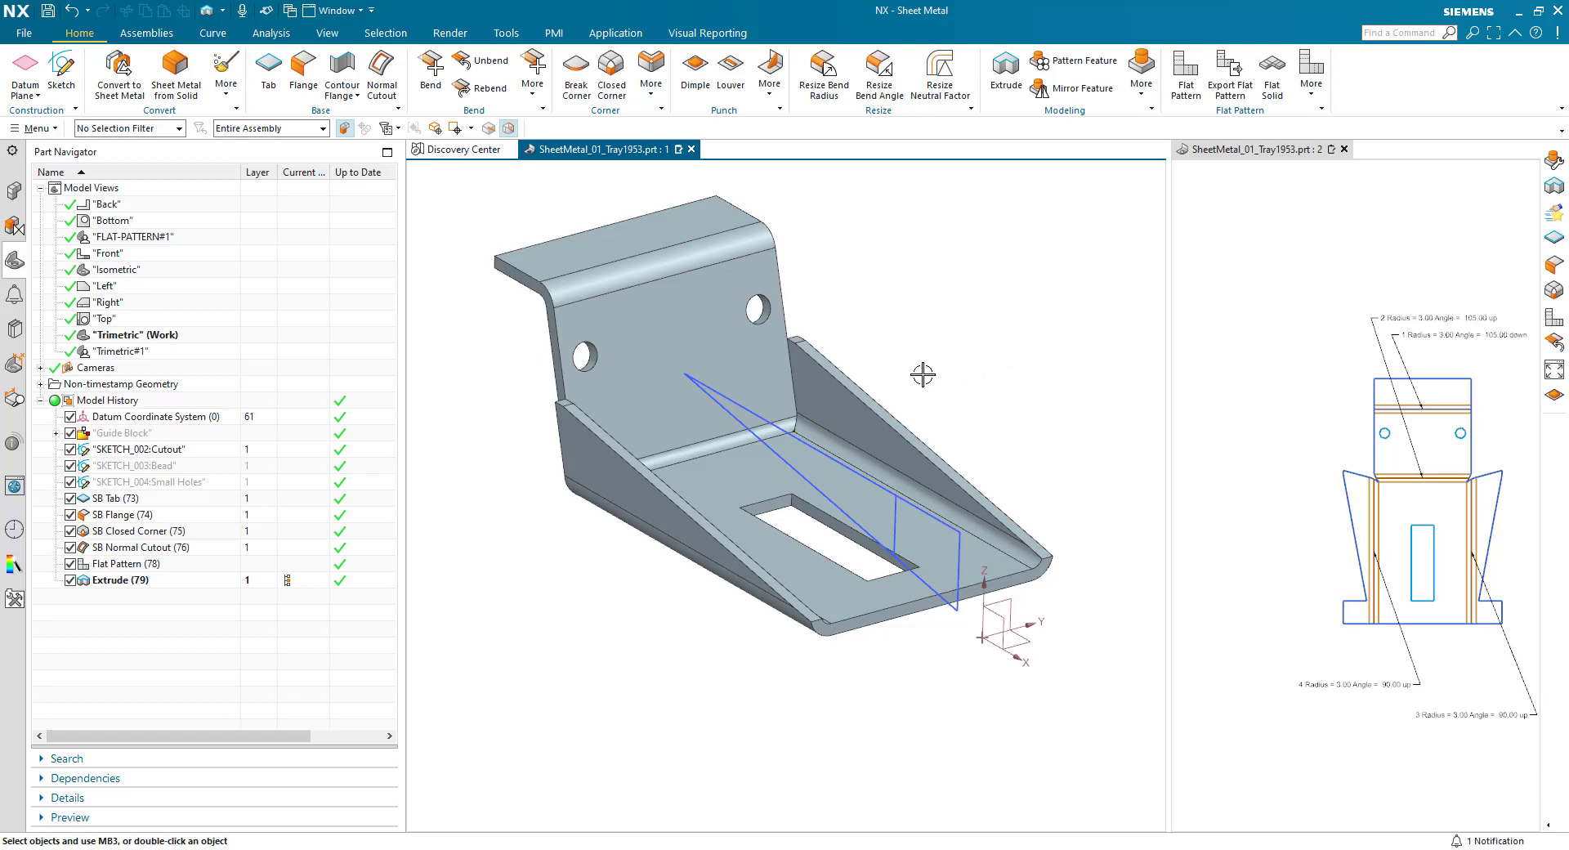
- Change the parameter entry type in the sheet metal preferences to Material Selection
click(23, 33)
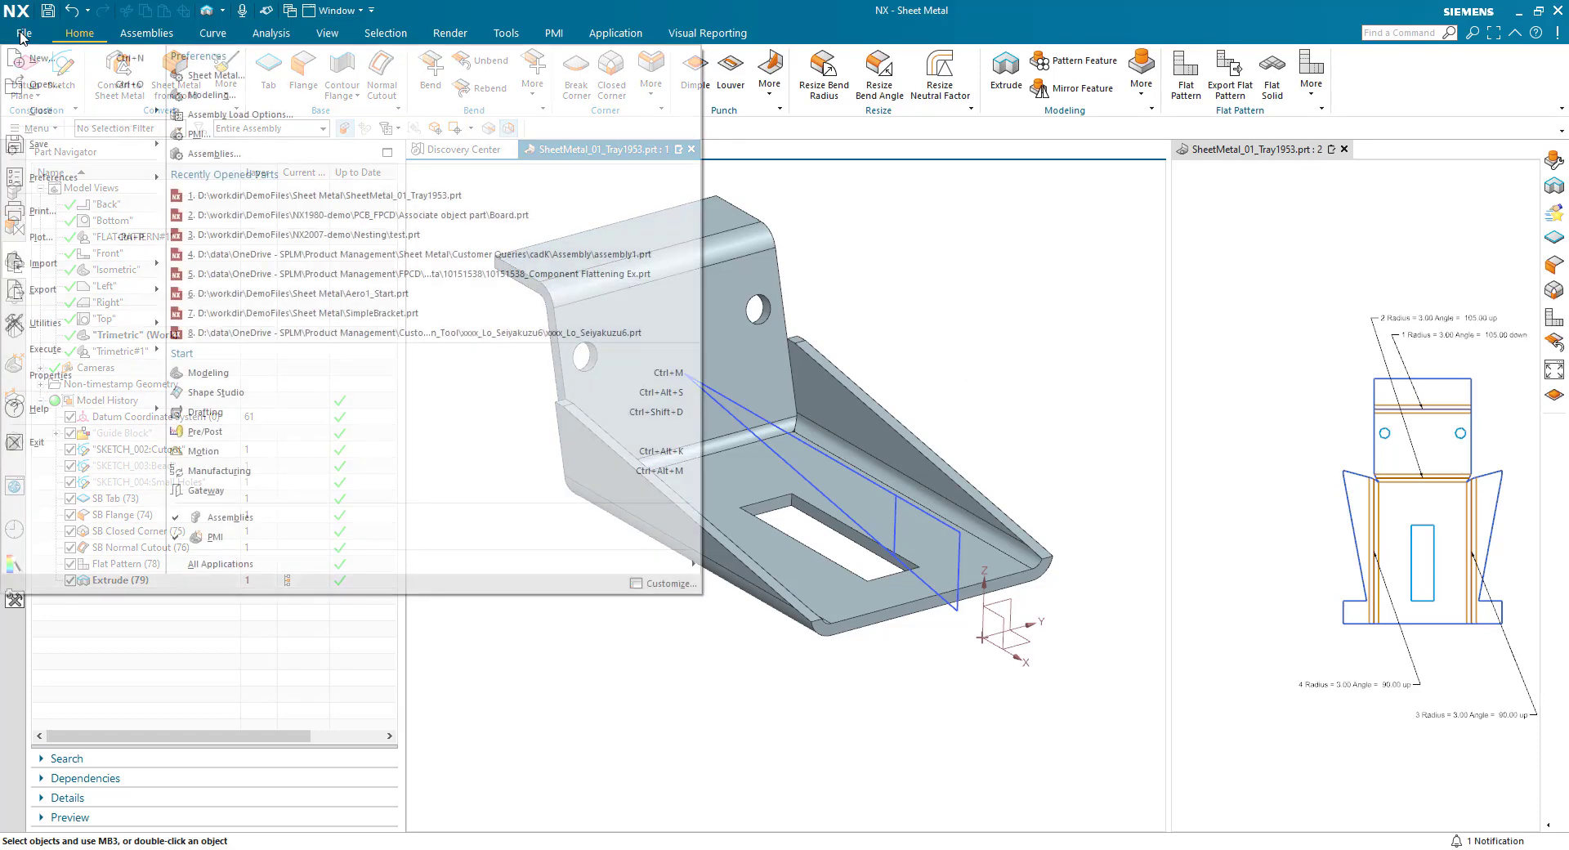
click(218, 76)
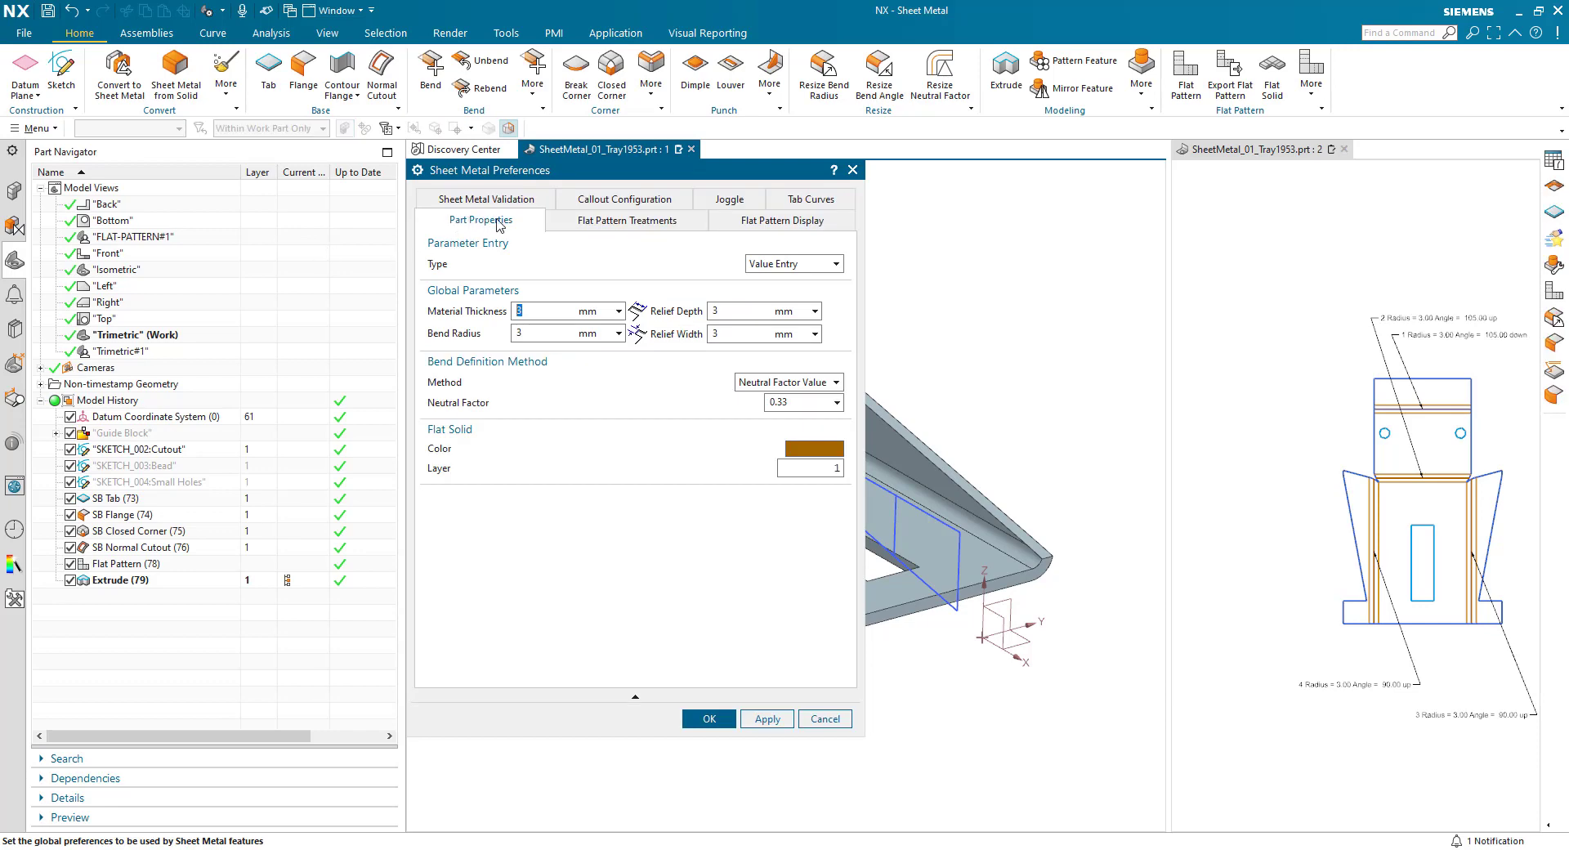
click(765, 265)
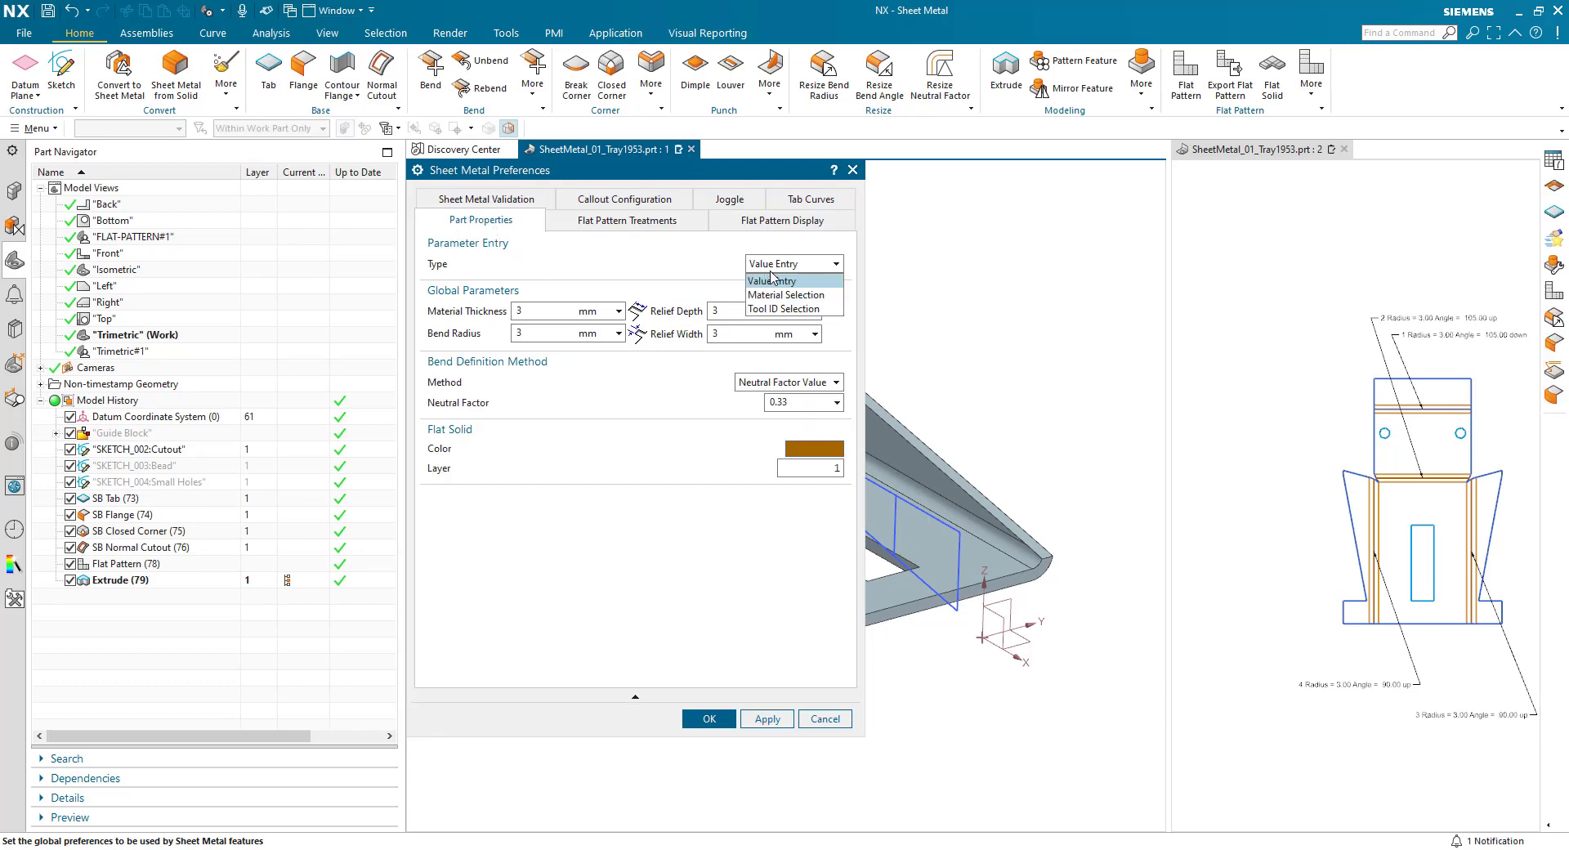
click(783, 296)
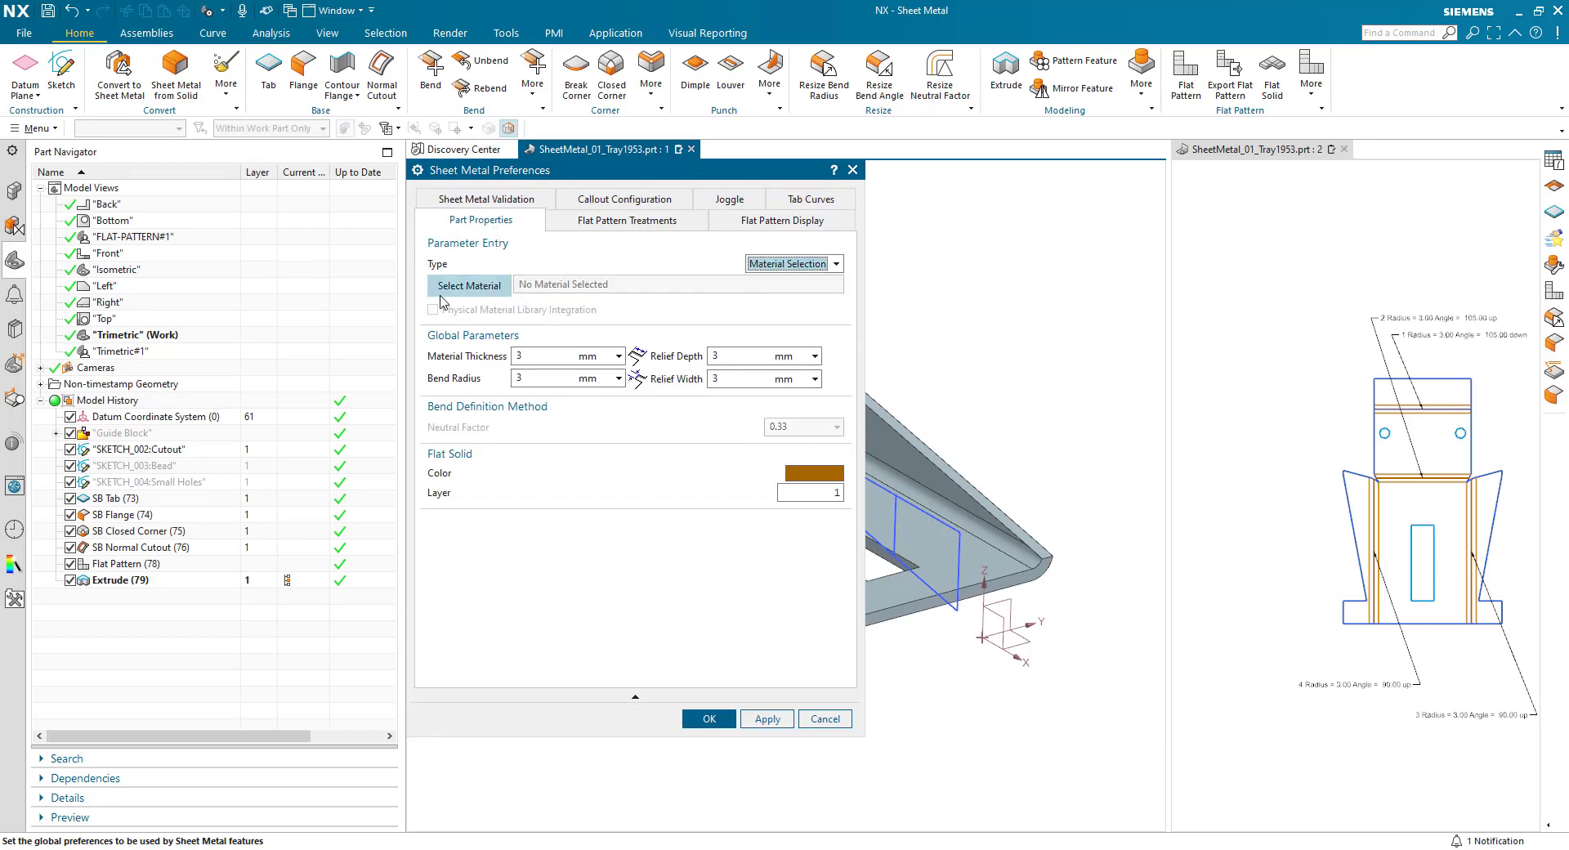
- Filter the material library by thickness 2 and temper T4, and assign Aluminum_2014_4 to the part
click(464, 286)
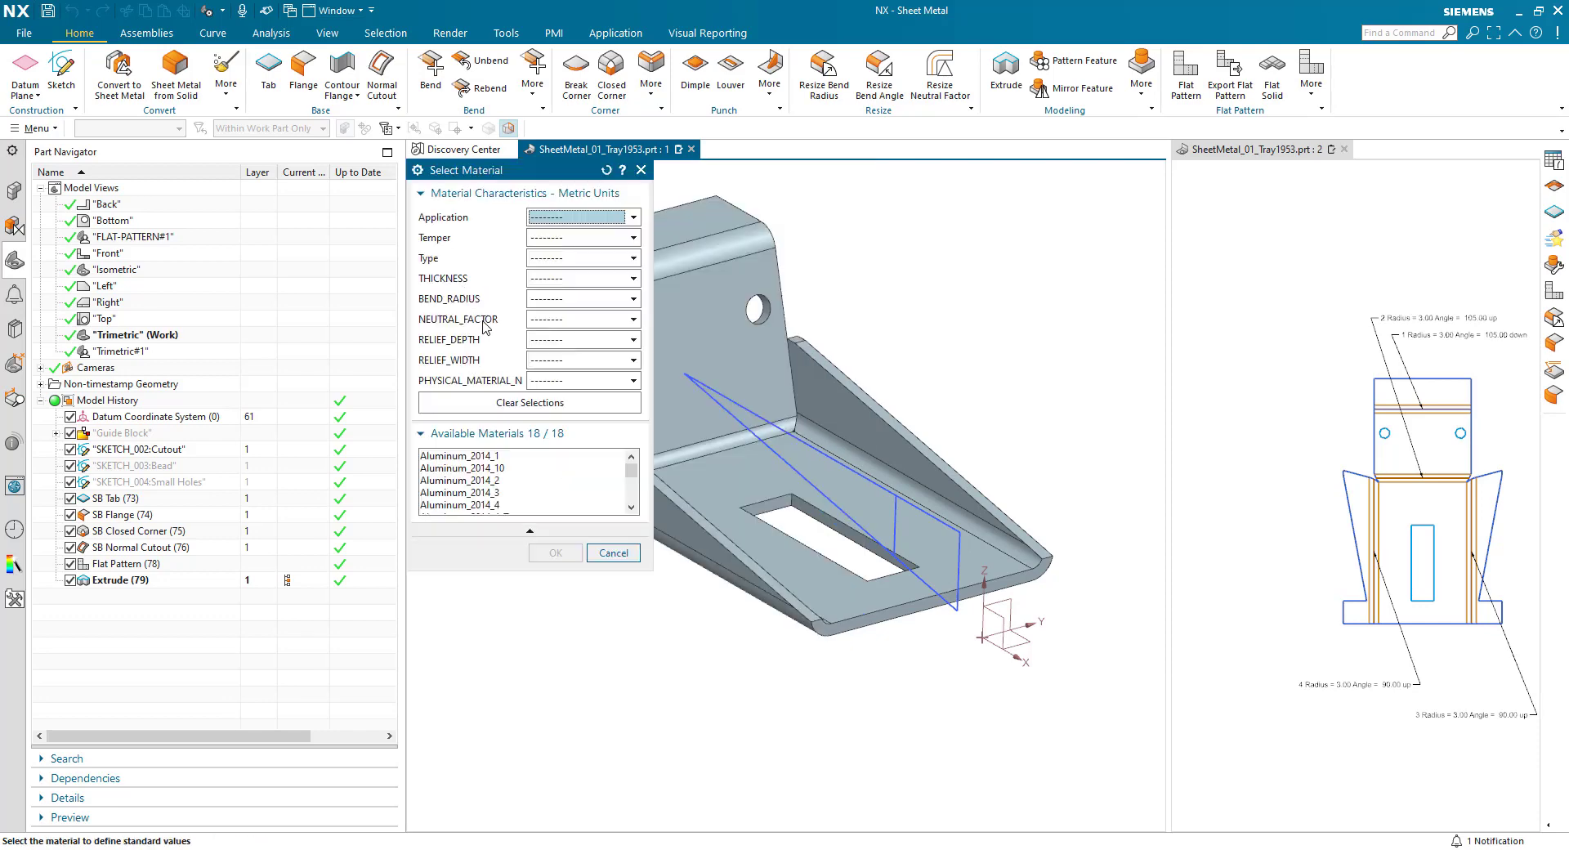
click(554, 286)
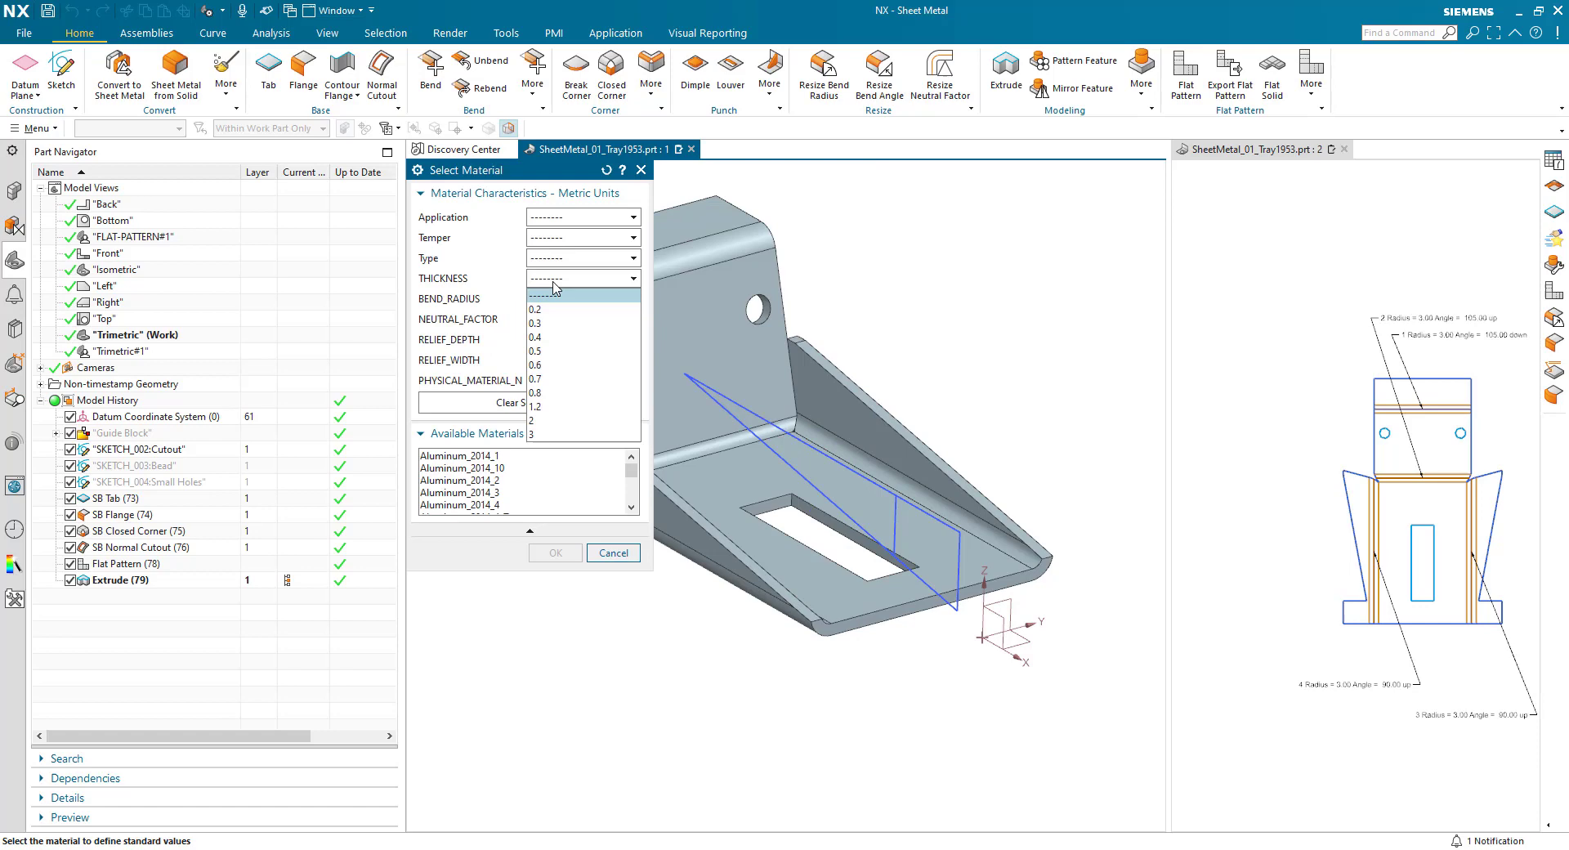
click(561, 421)
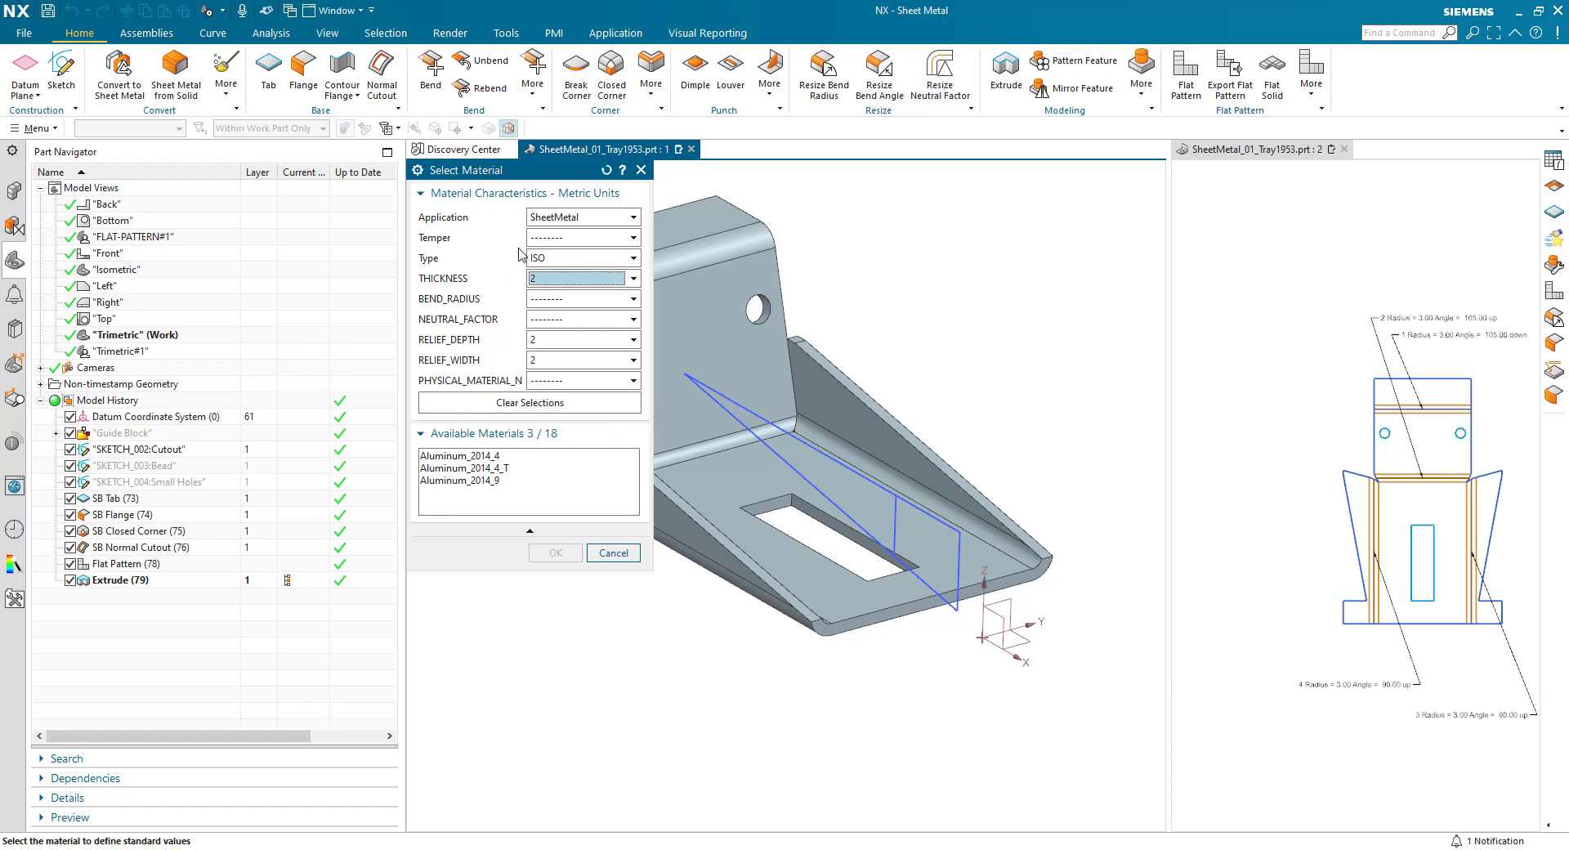
click(546, 238)
click(550, 269)
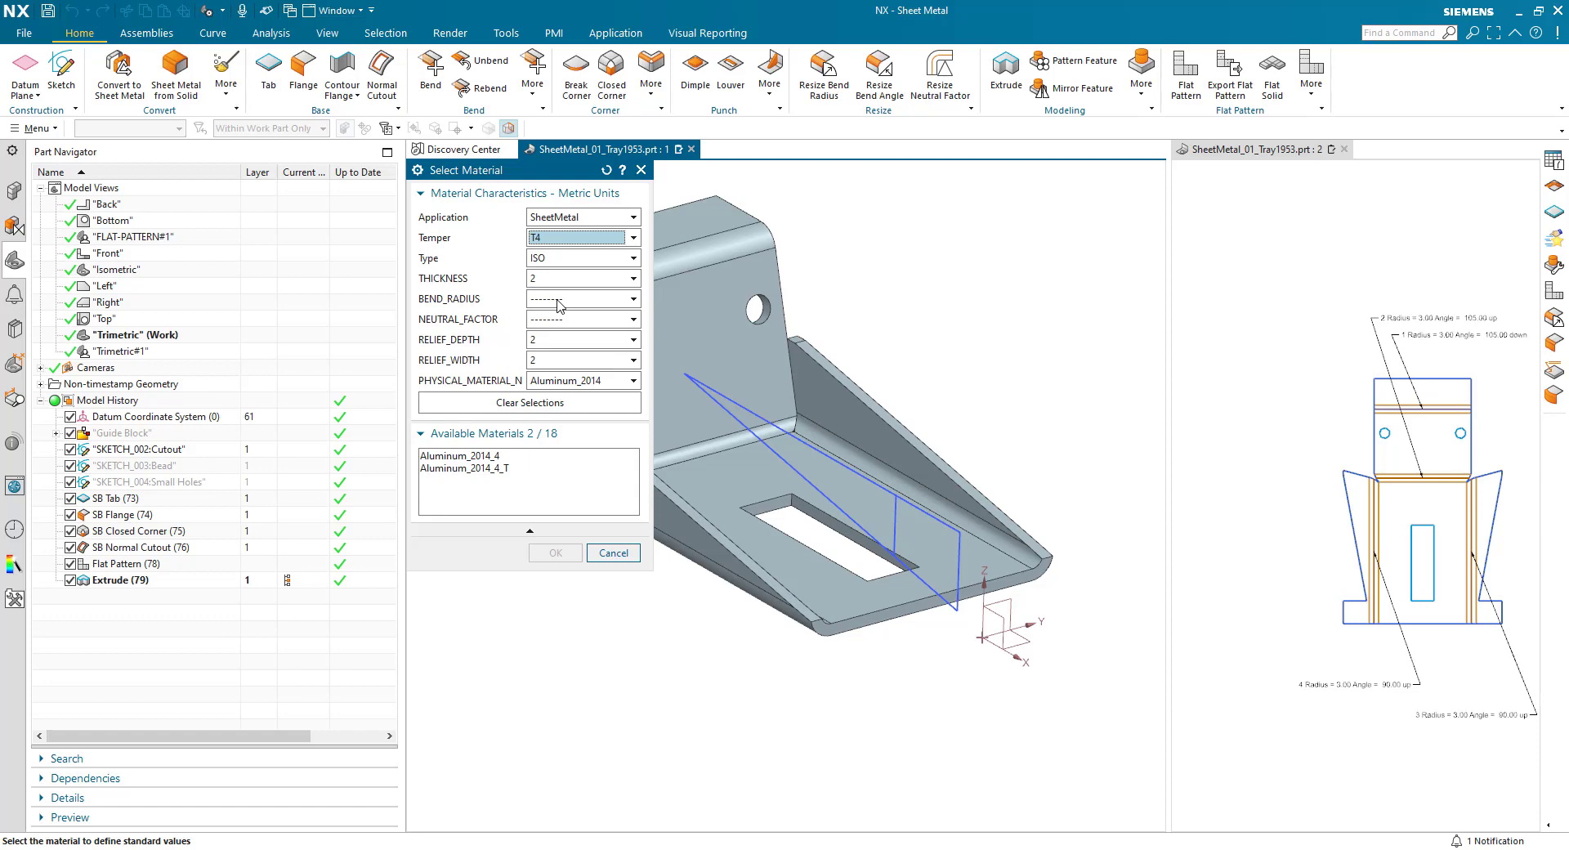
click(498, 456)
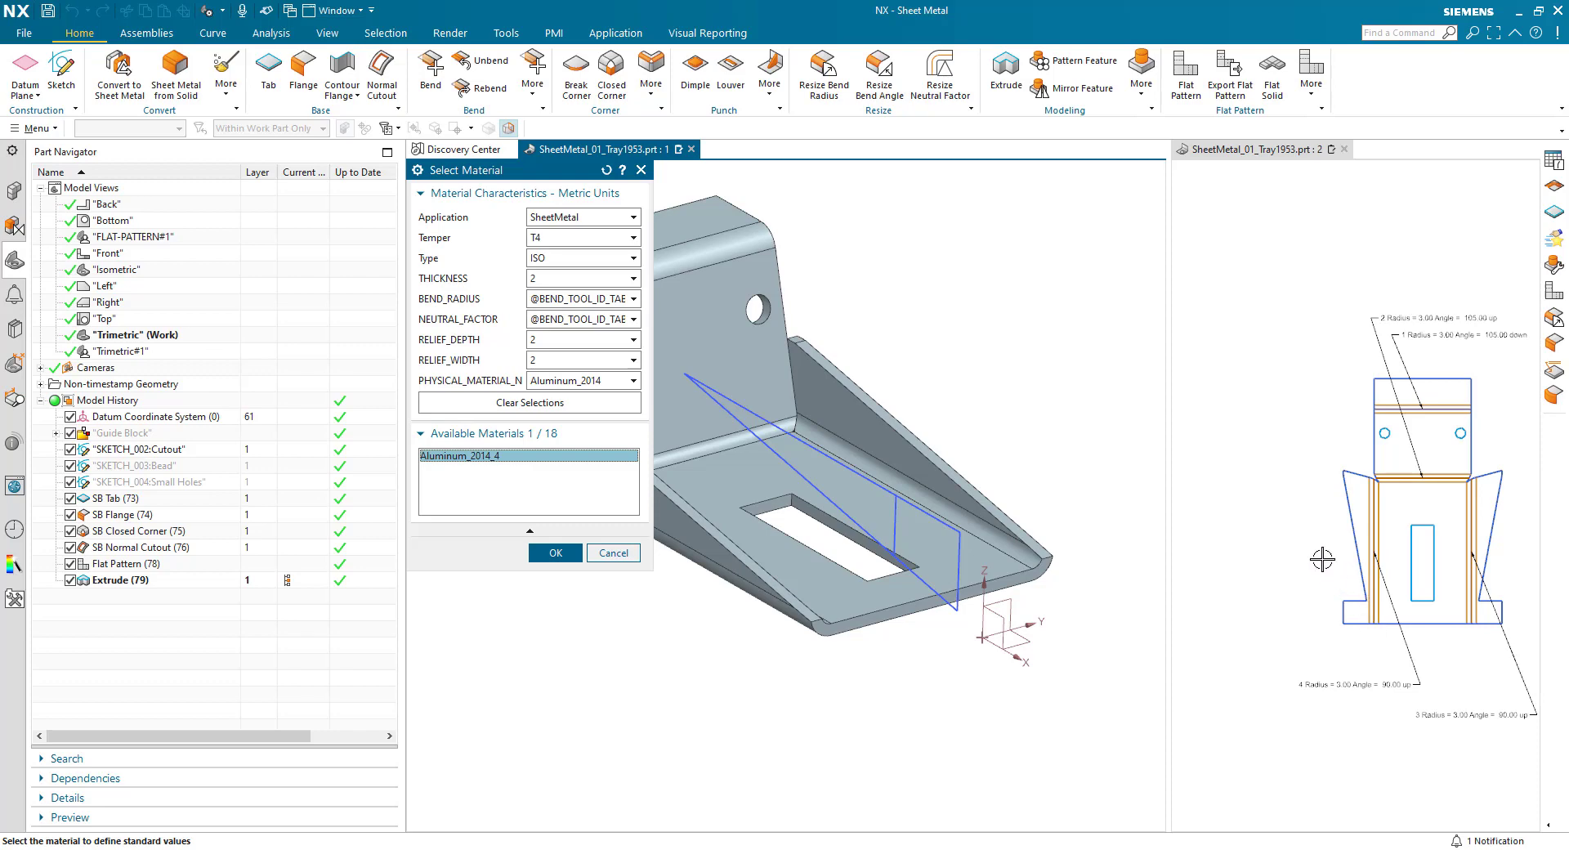
scroll(1422, 527, up, 2)
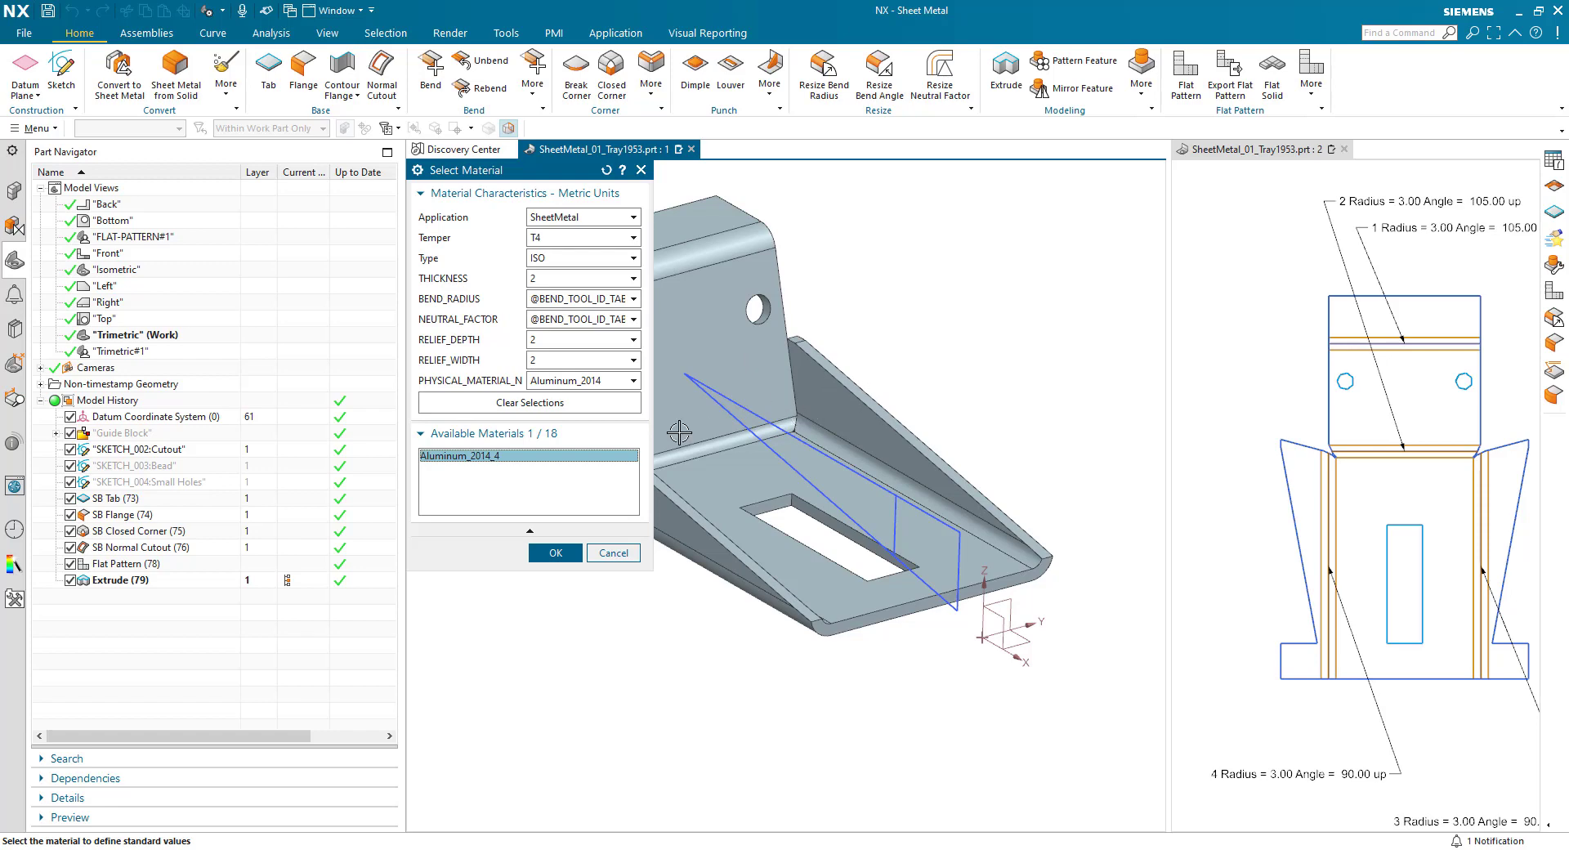
click(555, 553)
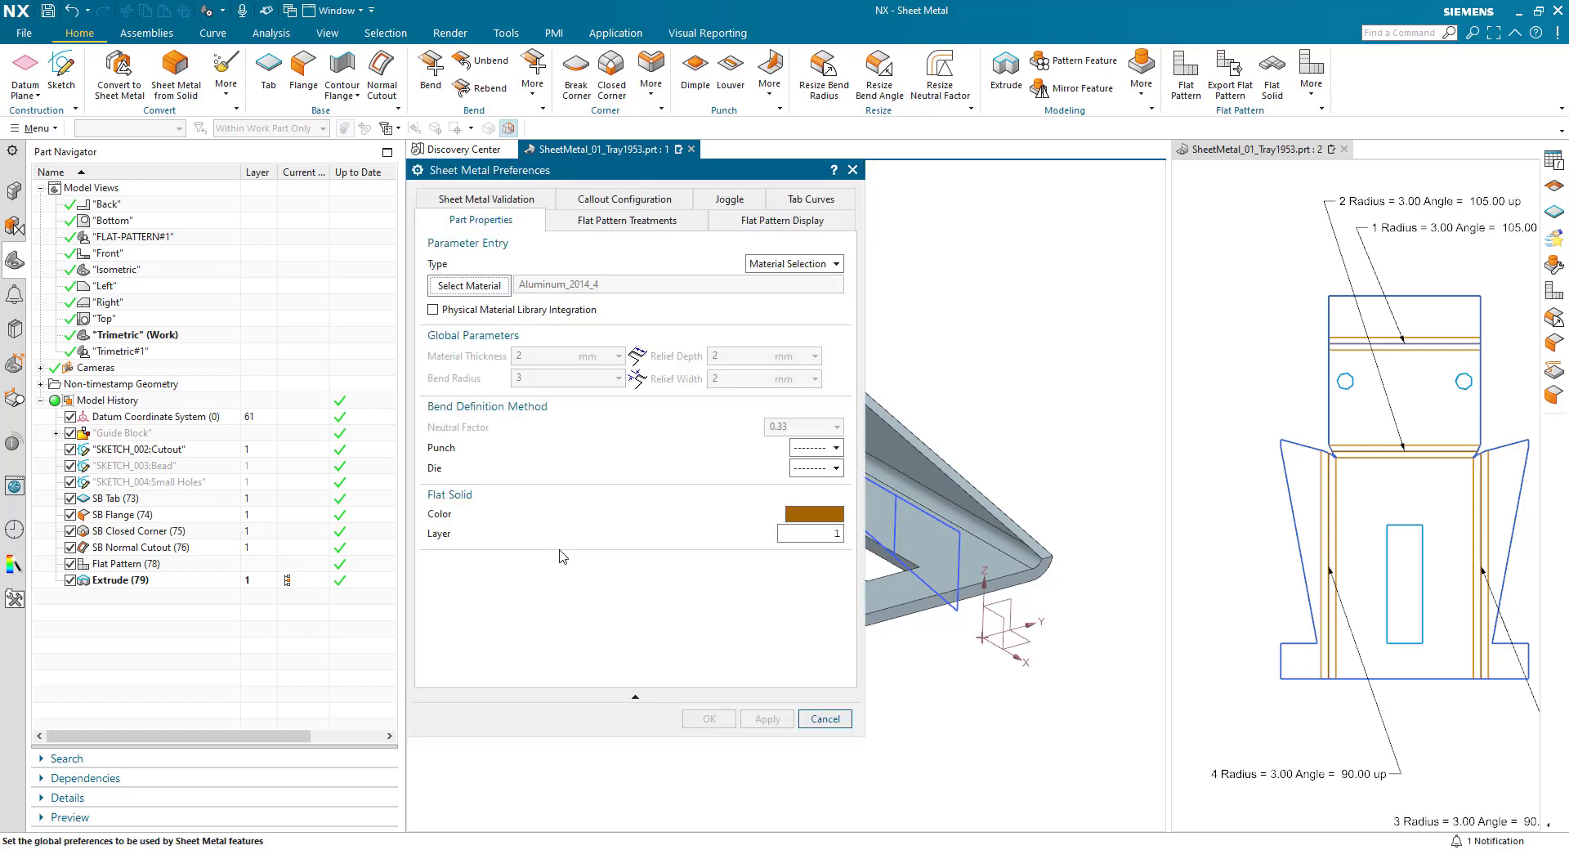
- Select punch P1 with die D1 for the bend definition and apply the sheet metal preferences
click(811, 455)
click(806, 462)
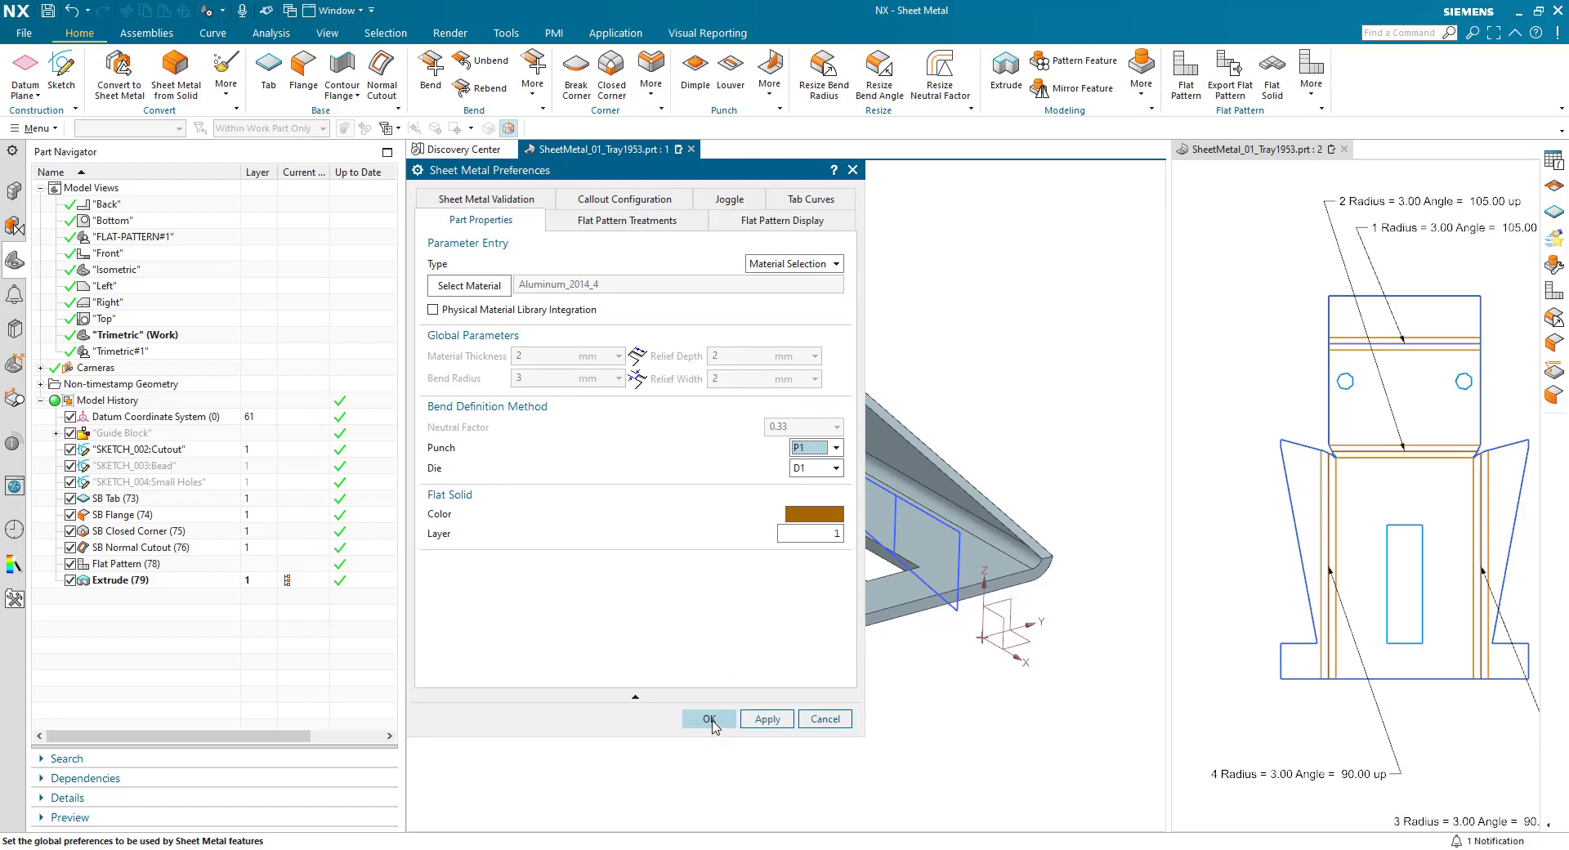
click(710, 720)
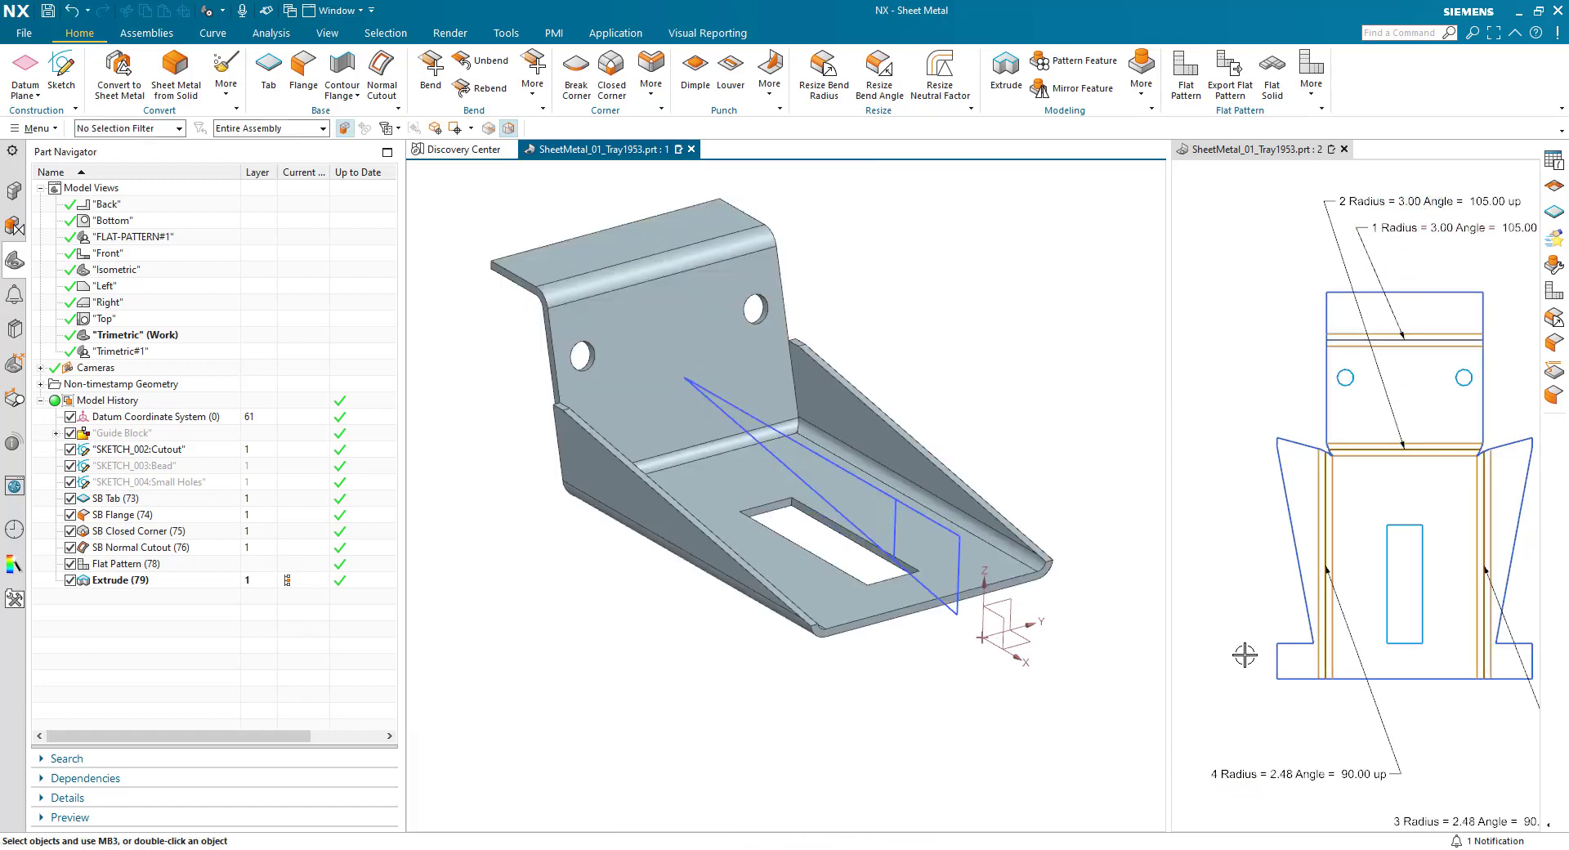
scroll(1198, 577, down, 1)
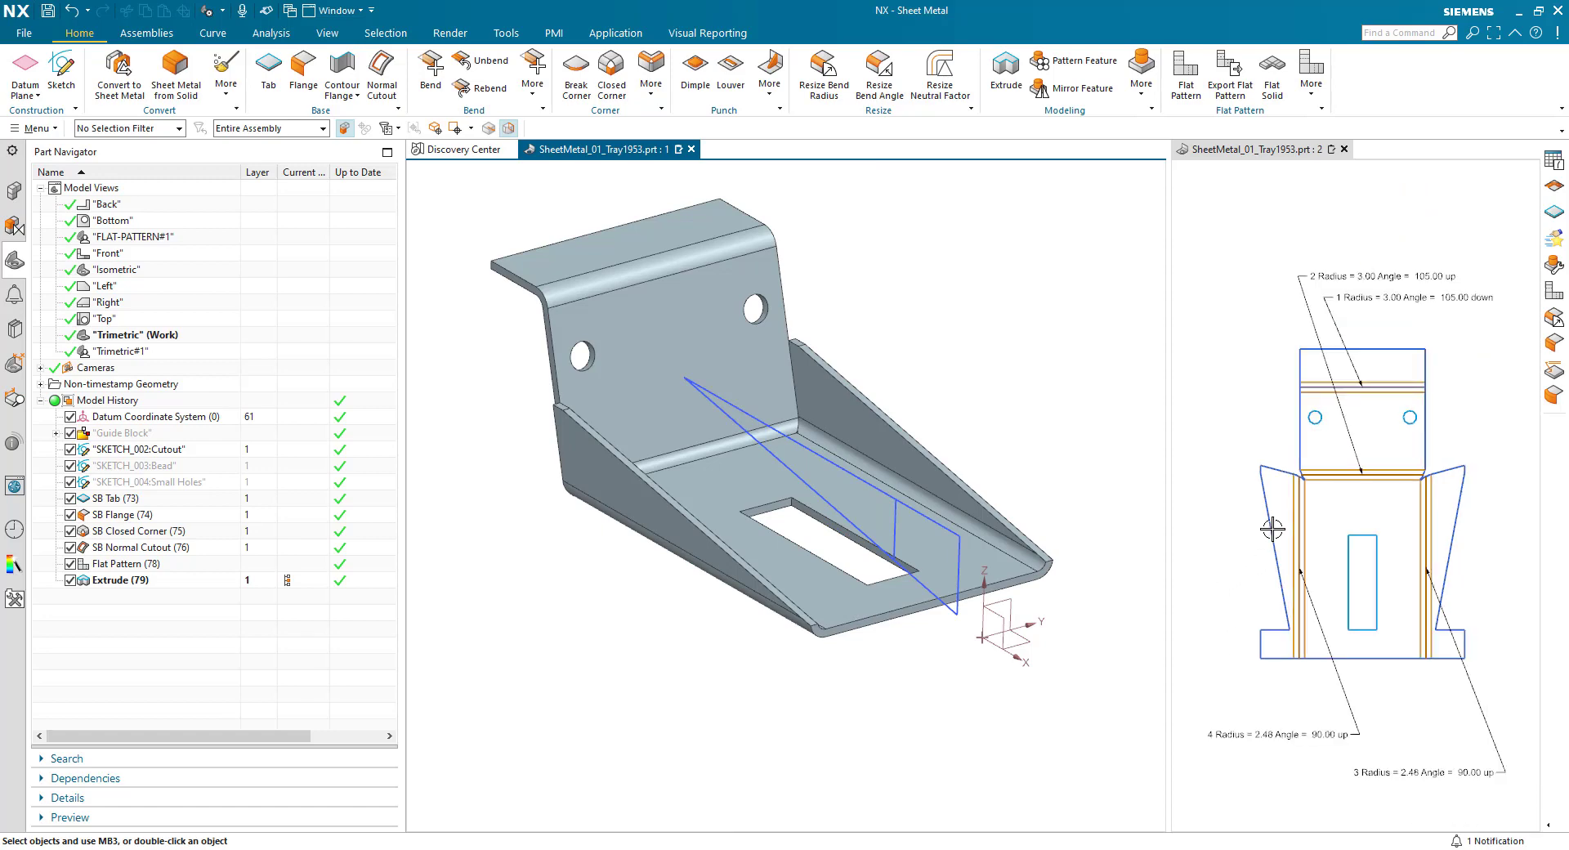
scroll(1300, 748, up, 1)
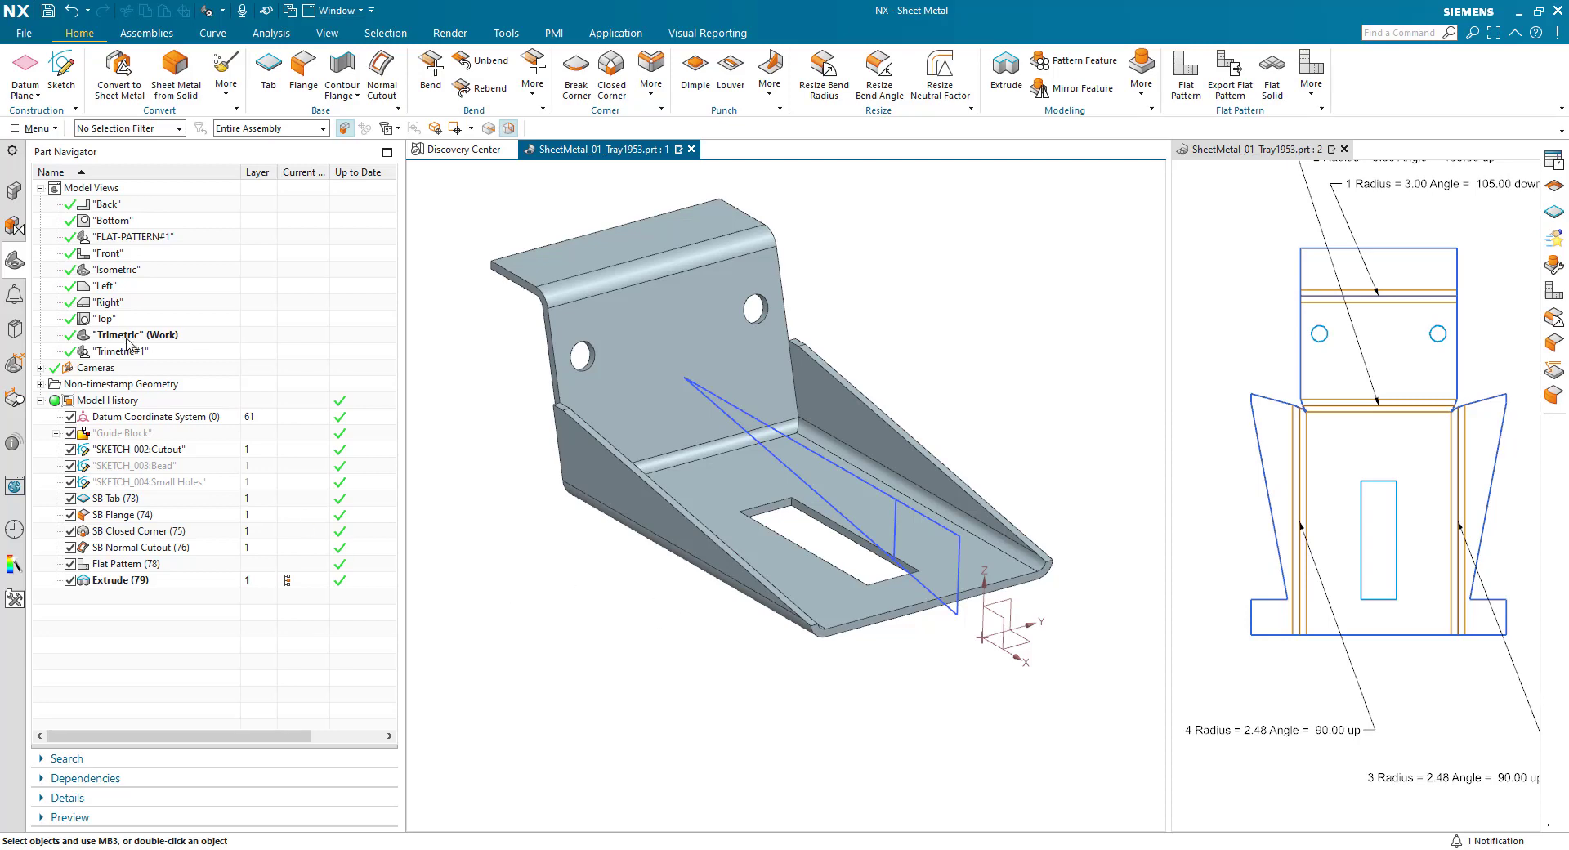
- Collapse the model views, hide the cutout sketch and show the bead sketch
click(41, 188)
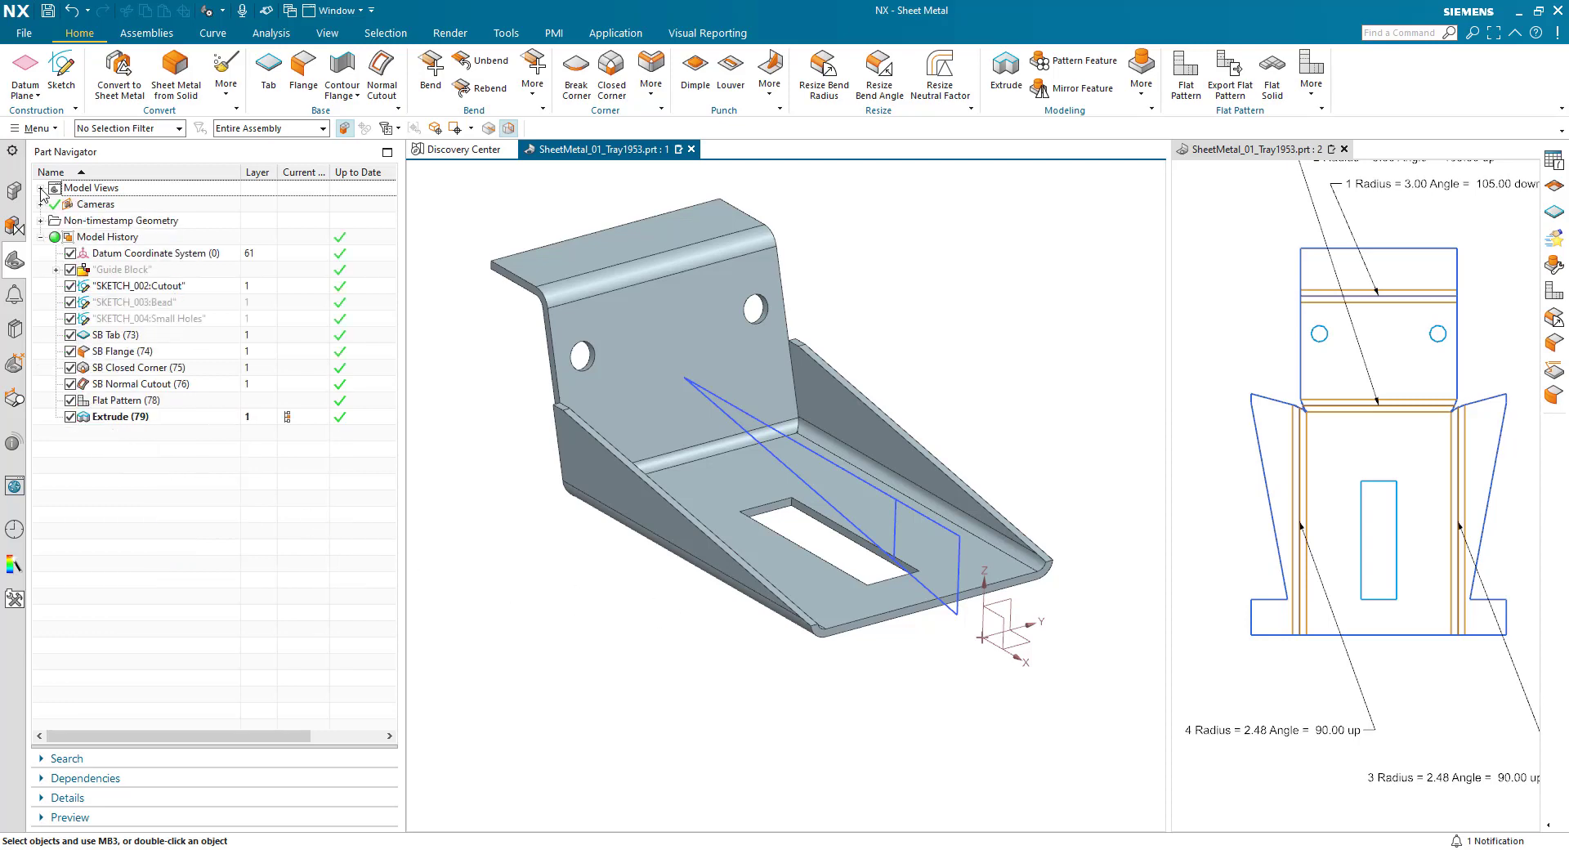
right_click(155, 291)
click(183, 298)
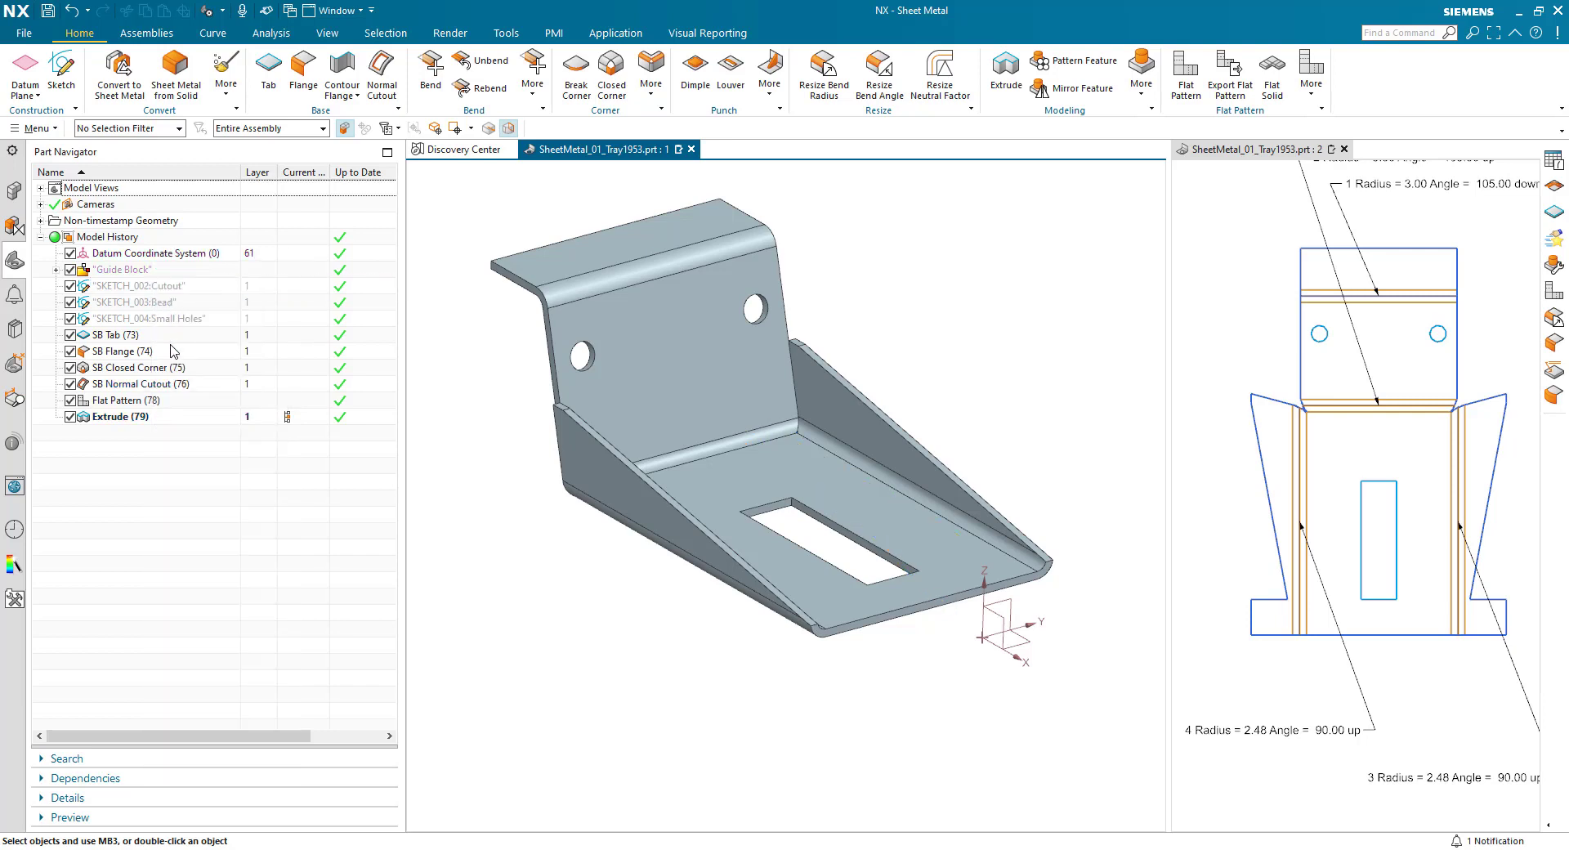
right_click(170, 306)
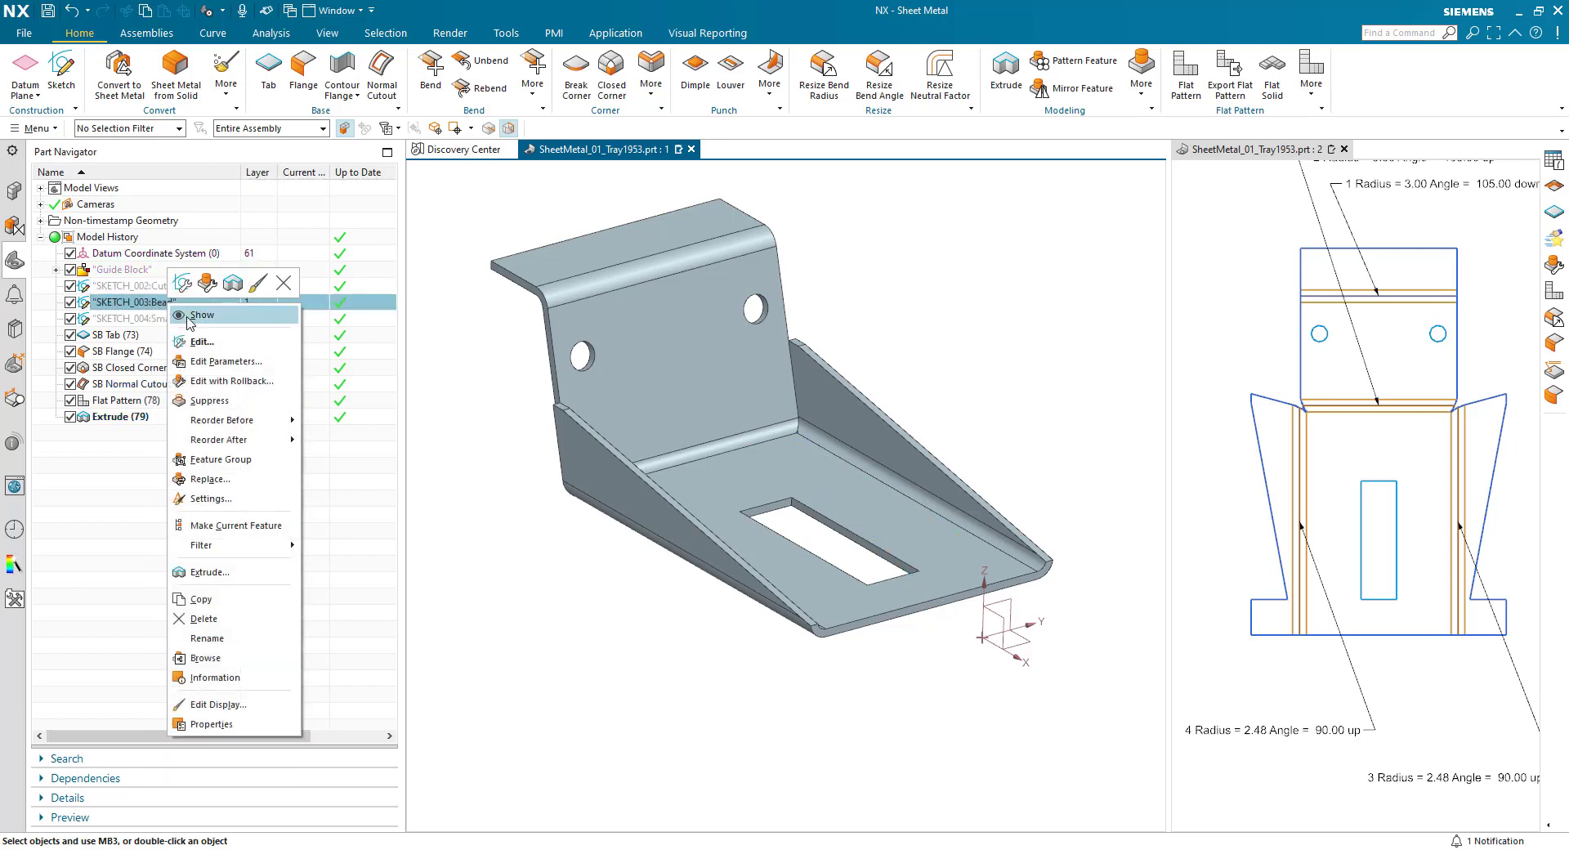
click(191, 317)
- Start a circular bead along both lines of the bead sketch and reverse its depth direction
middle_drag(586, 616, 1036, 331)
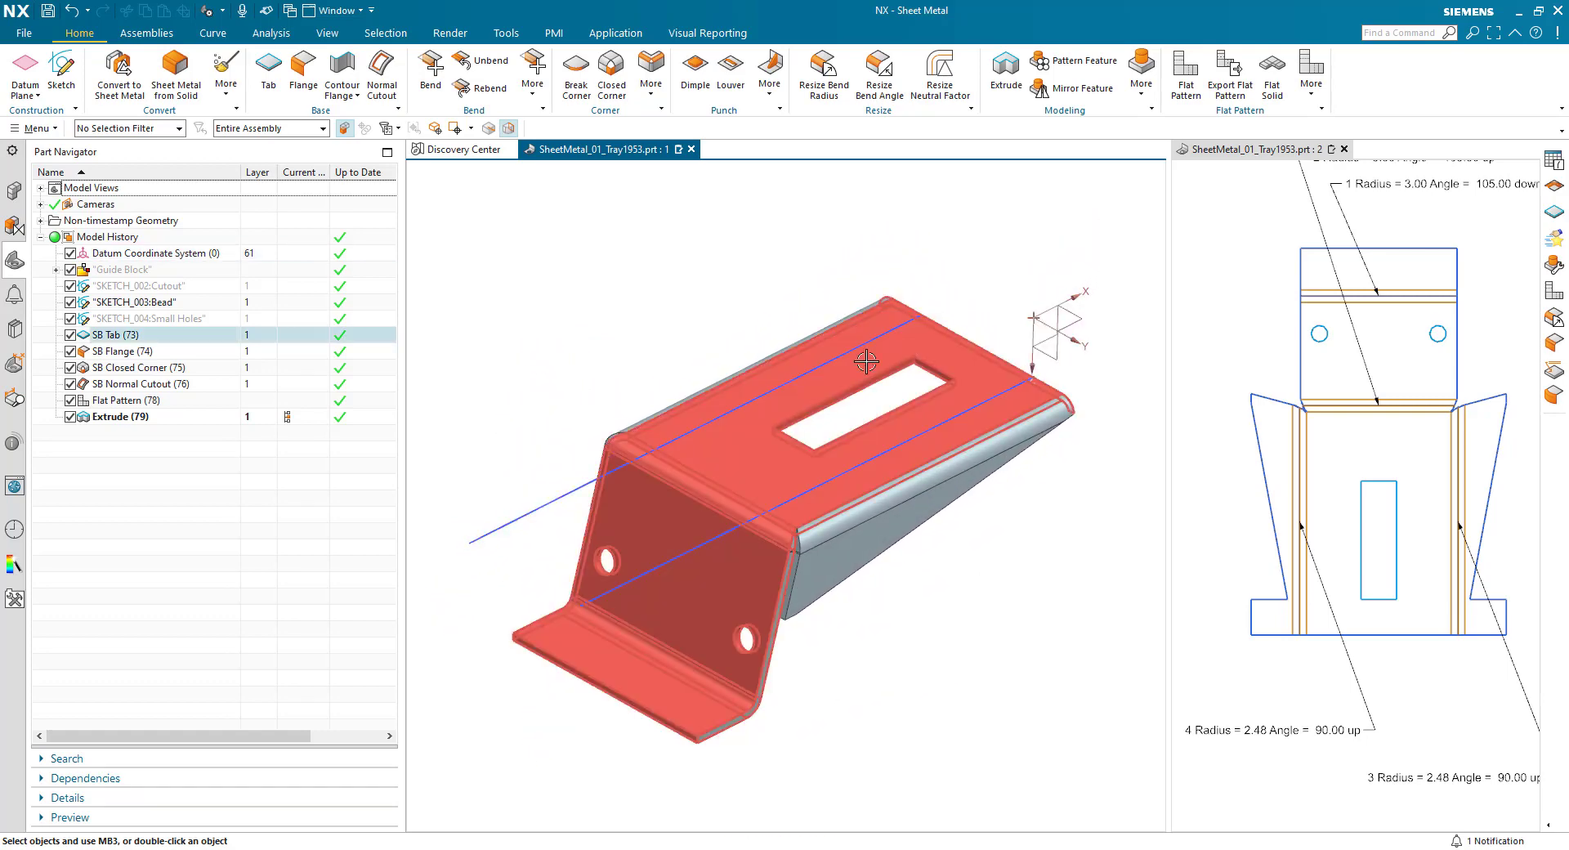
click(652, 77)
click(773, 89)
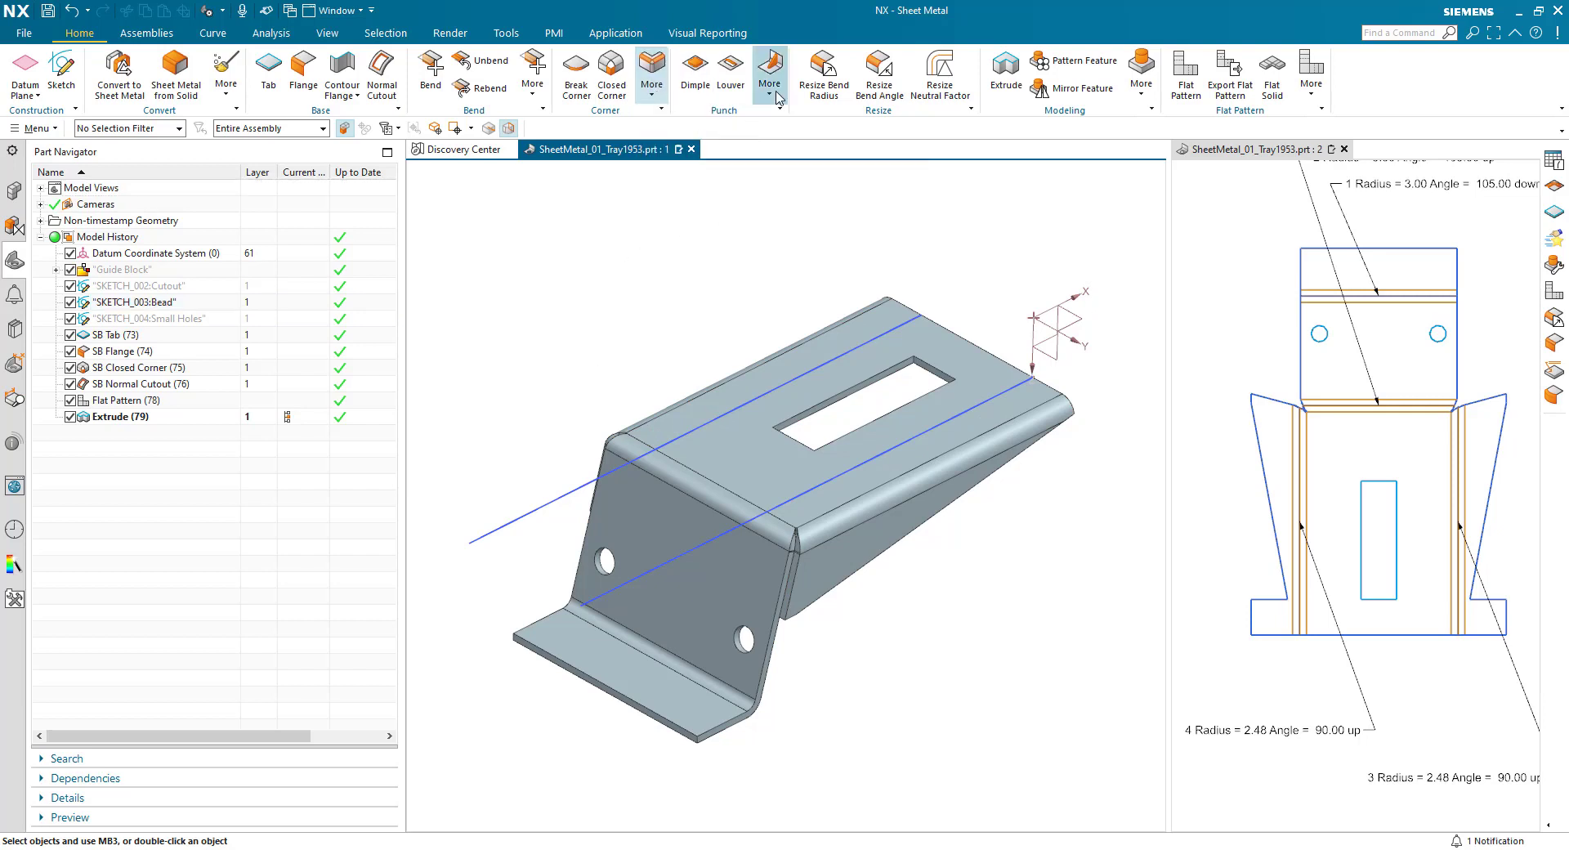
click(775, 150)
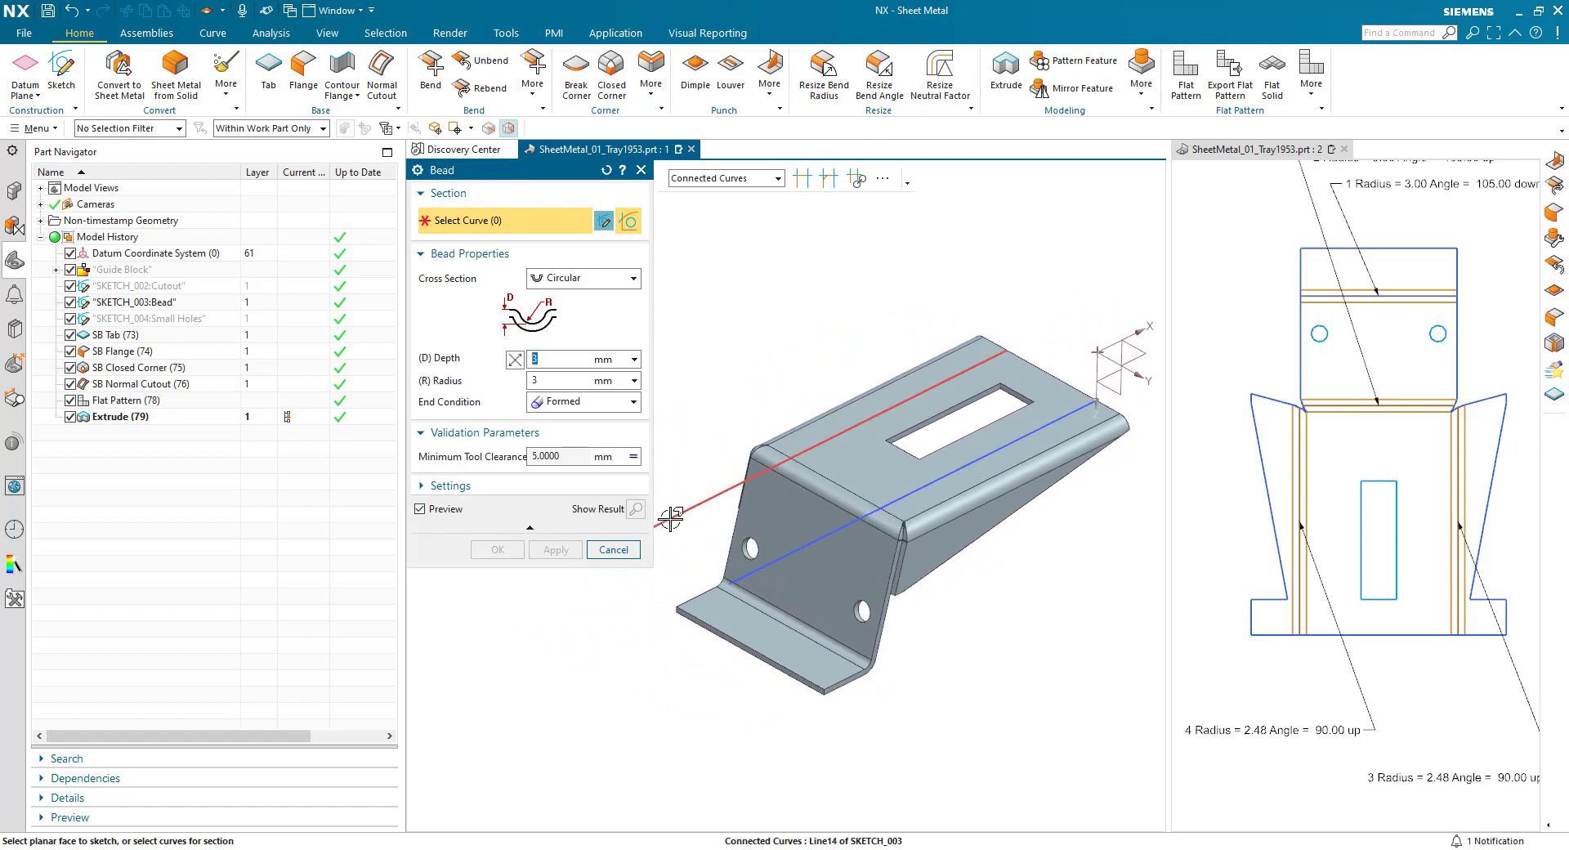
click(666, 510)
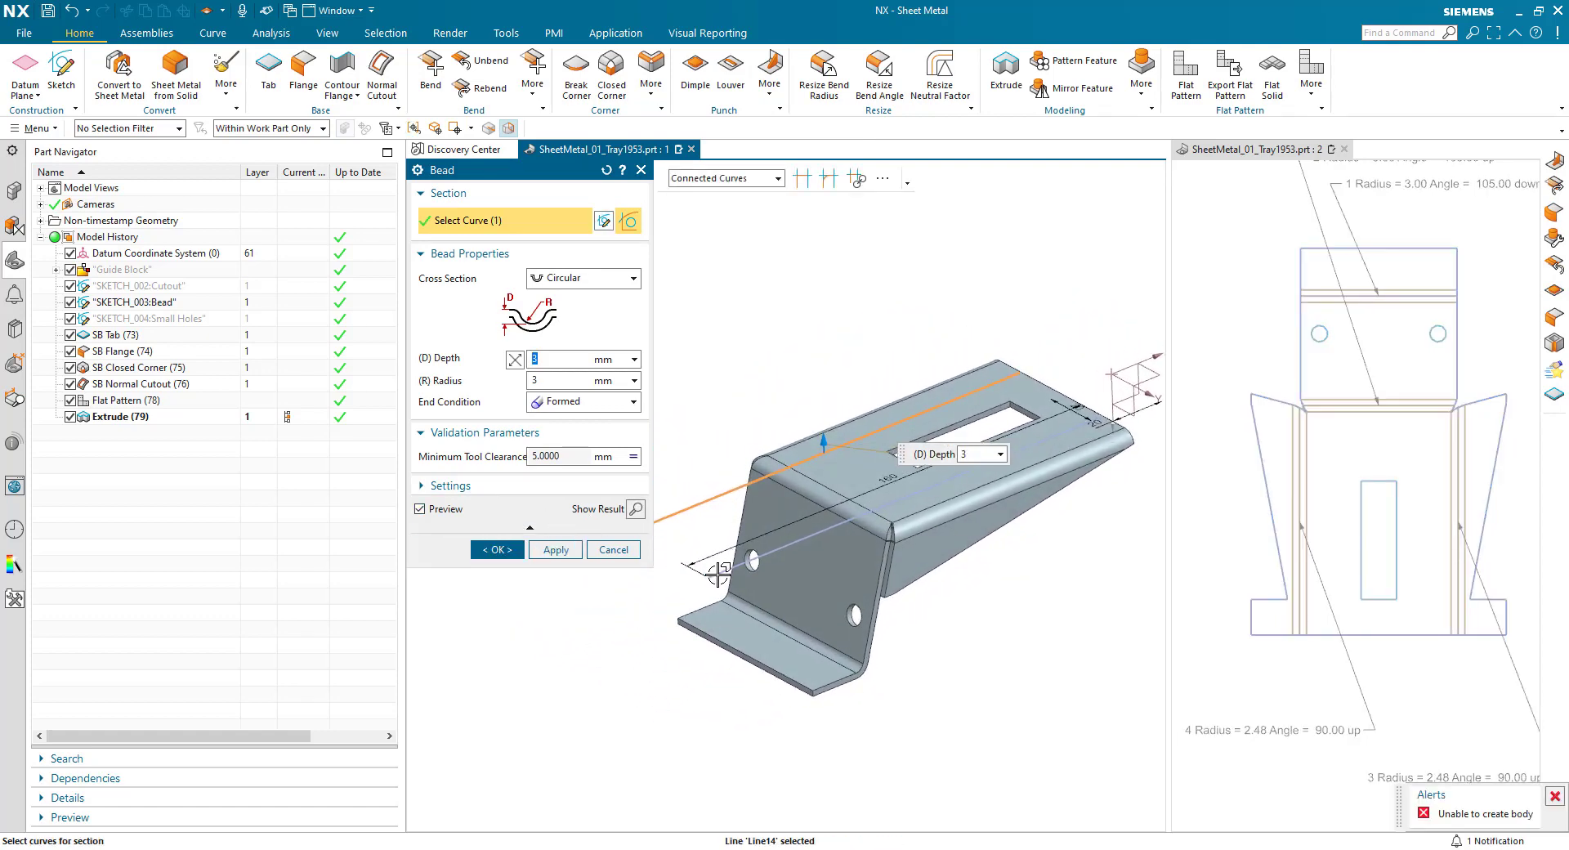
click(717, 574)
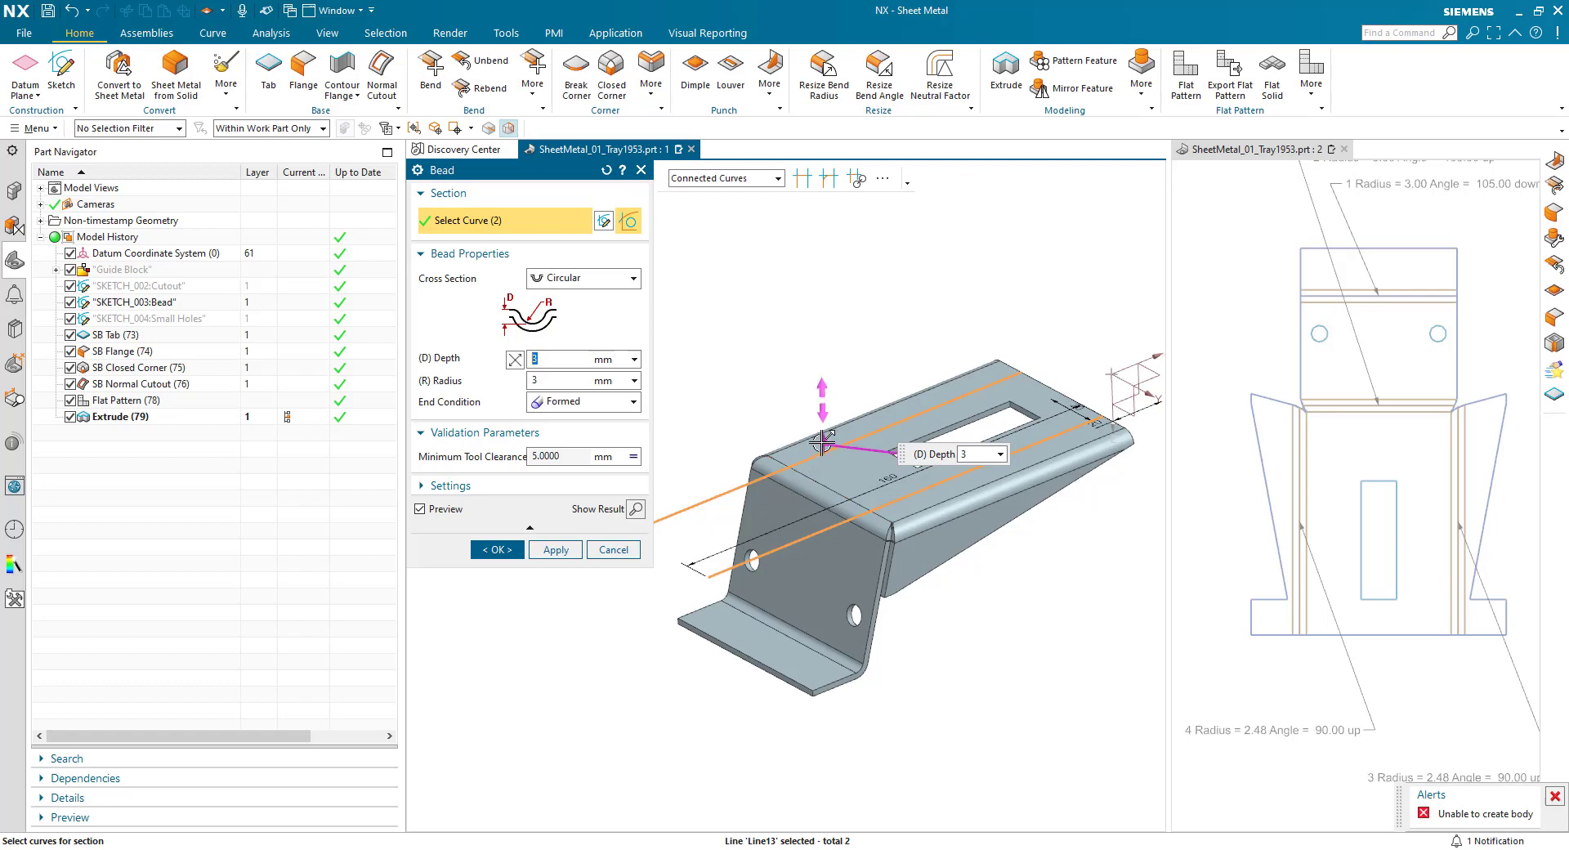
middle_drag(769, 594, 782, 662)
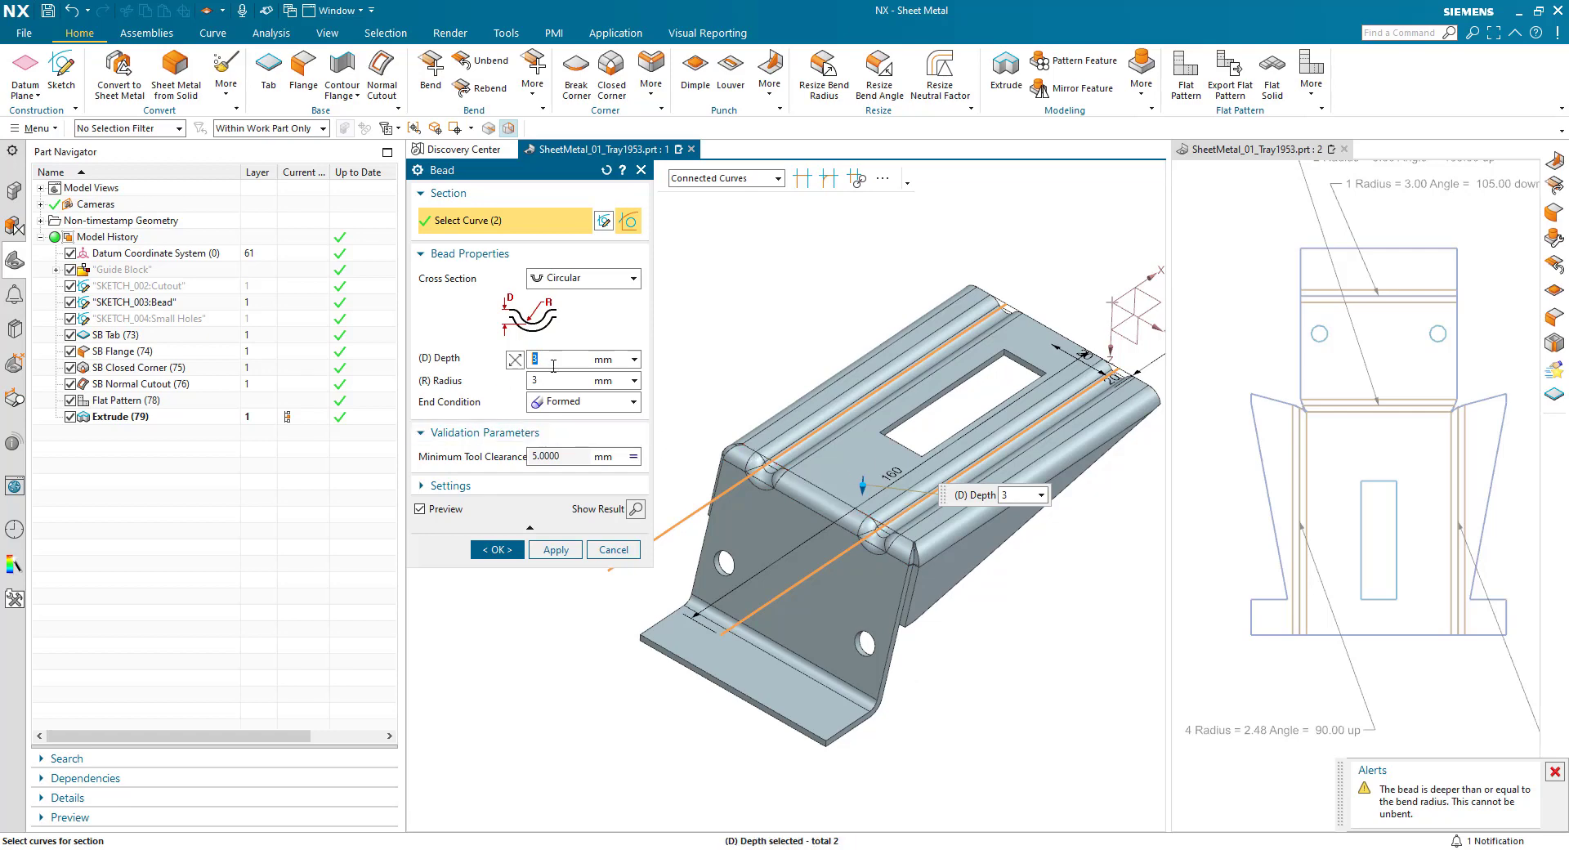
- Set the bead depth and radius to 1 mm each and create the two beads
key(Tab)
text(1)
key(Tab)
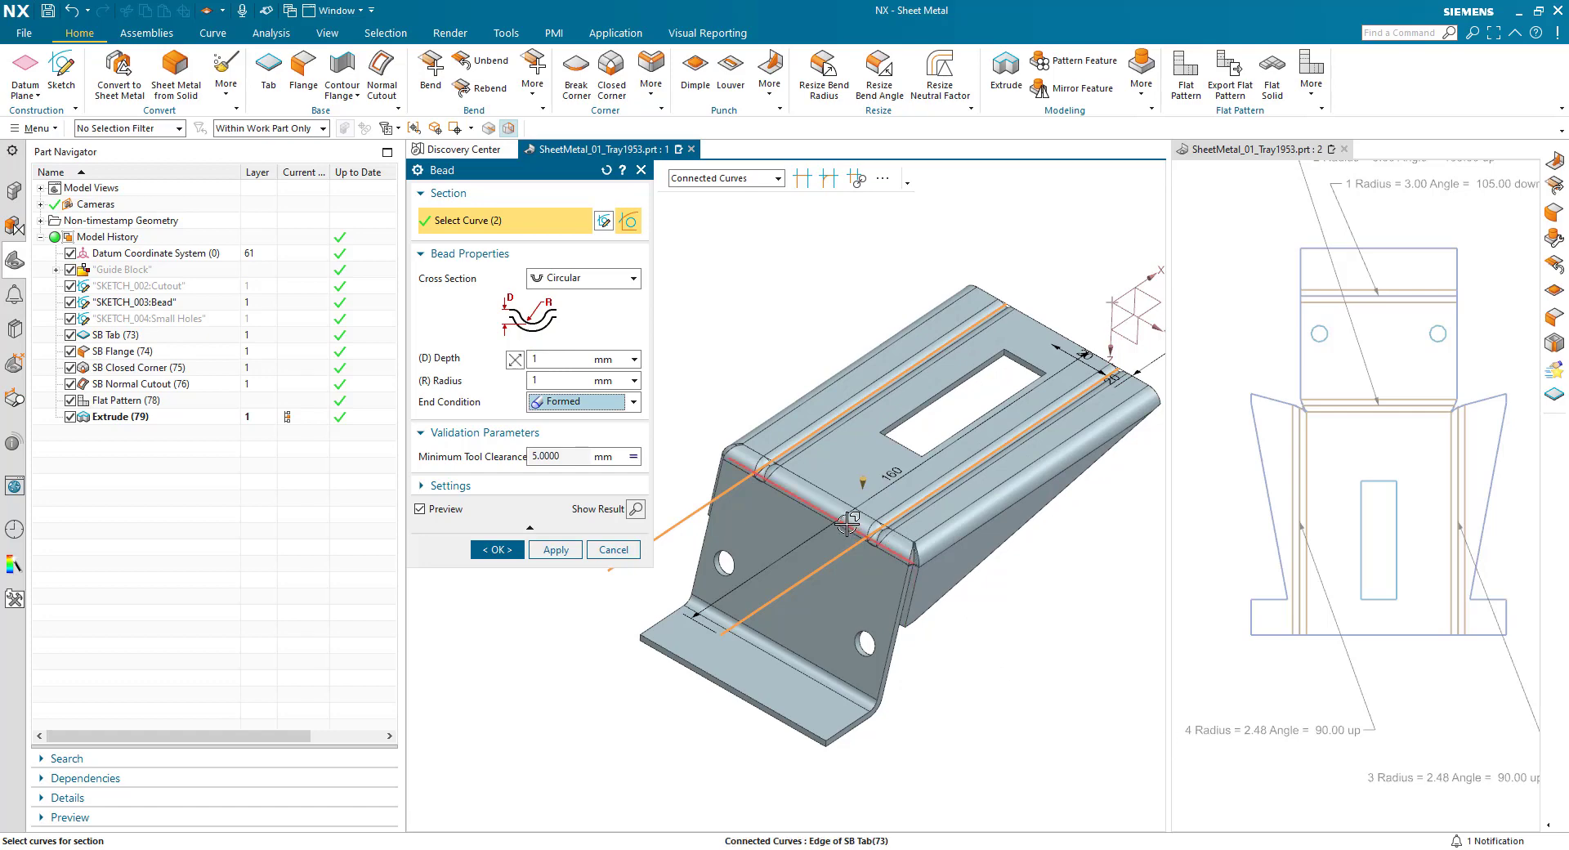
middle_drag(848, 526, 581, 588)
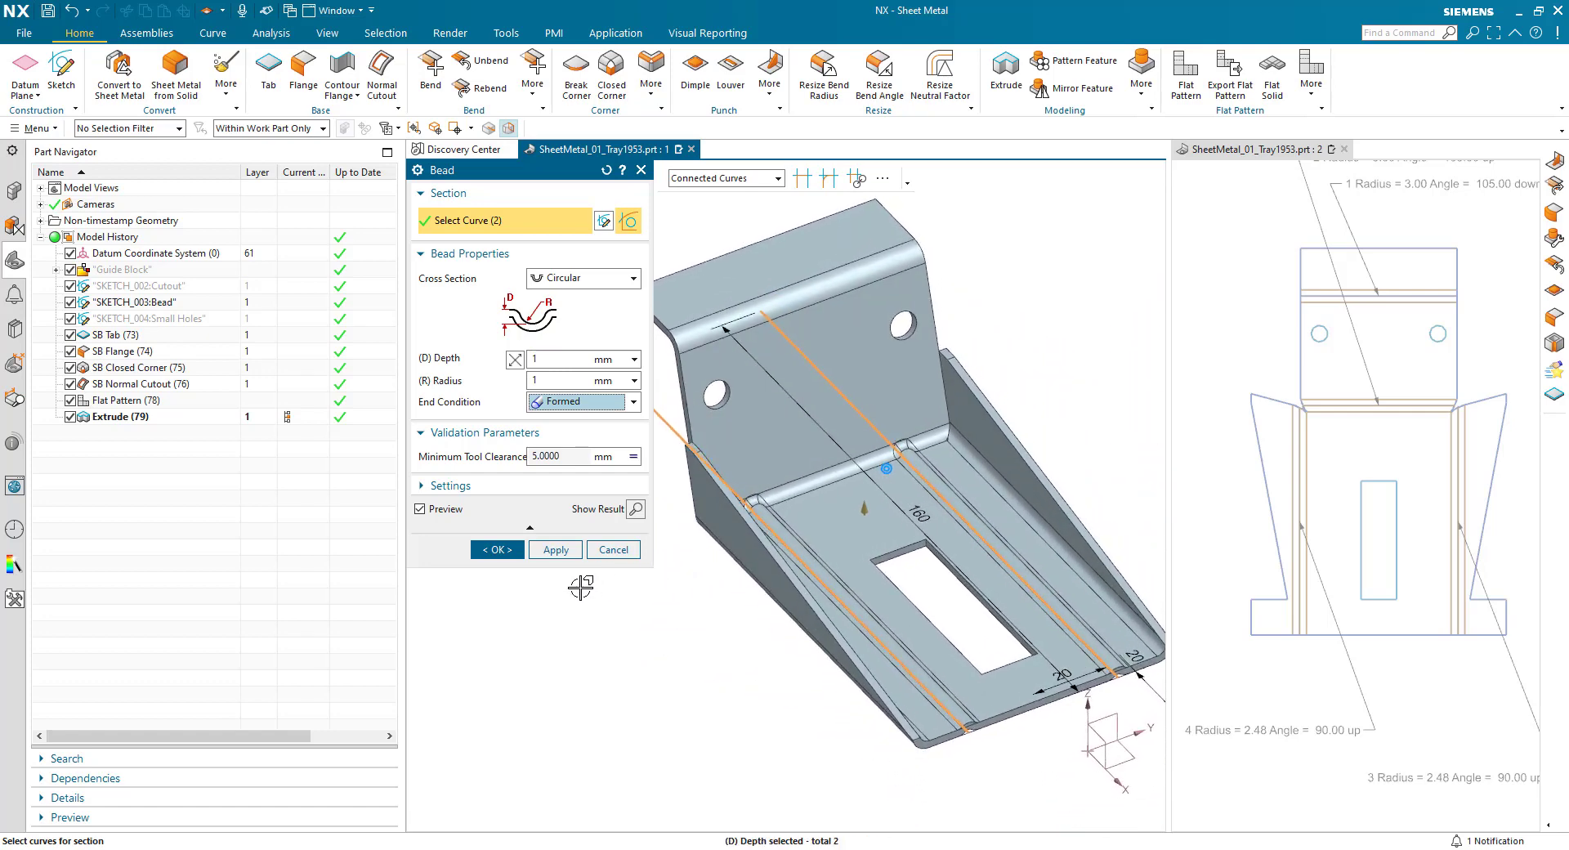
click(503, 554)
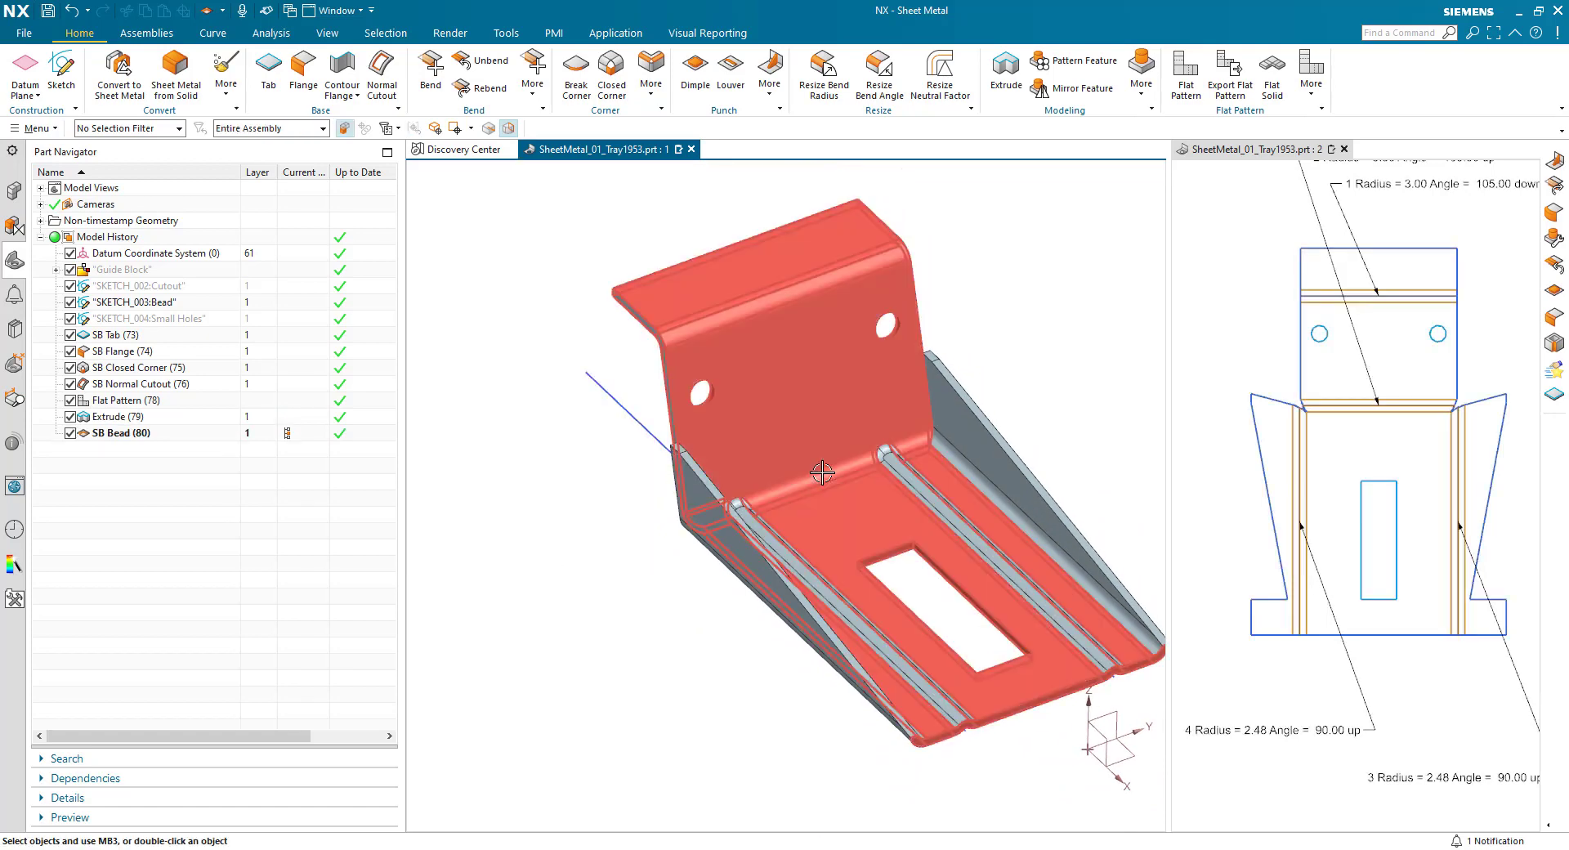
- Start an automatic-profile gusset on the rear bend at the XZ datum plane and set its form to Round
click(770, 82)
click(797, 186)
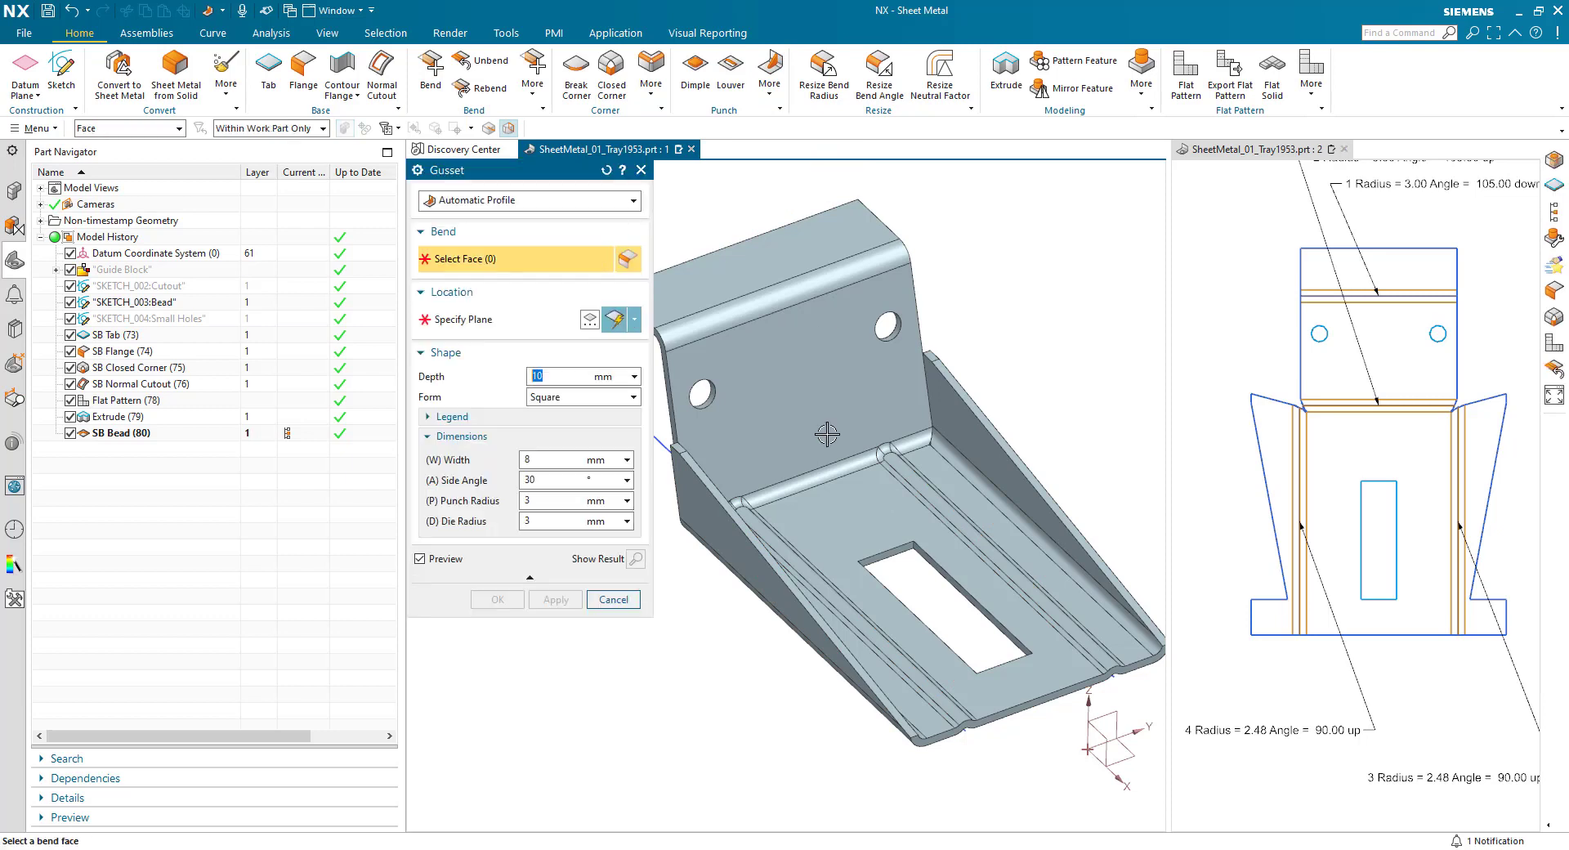
click(816, 471)
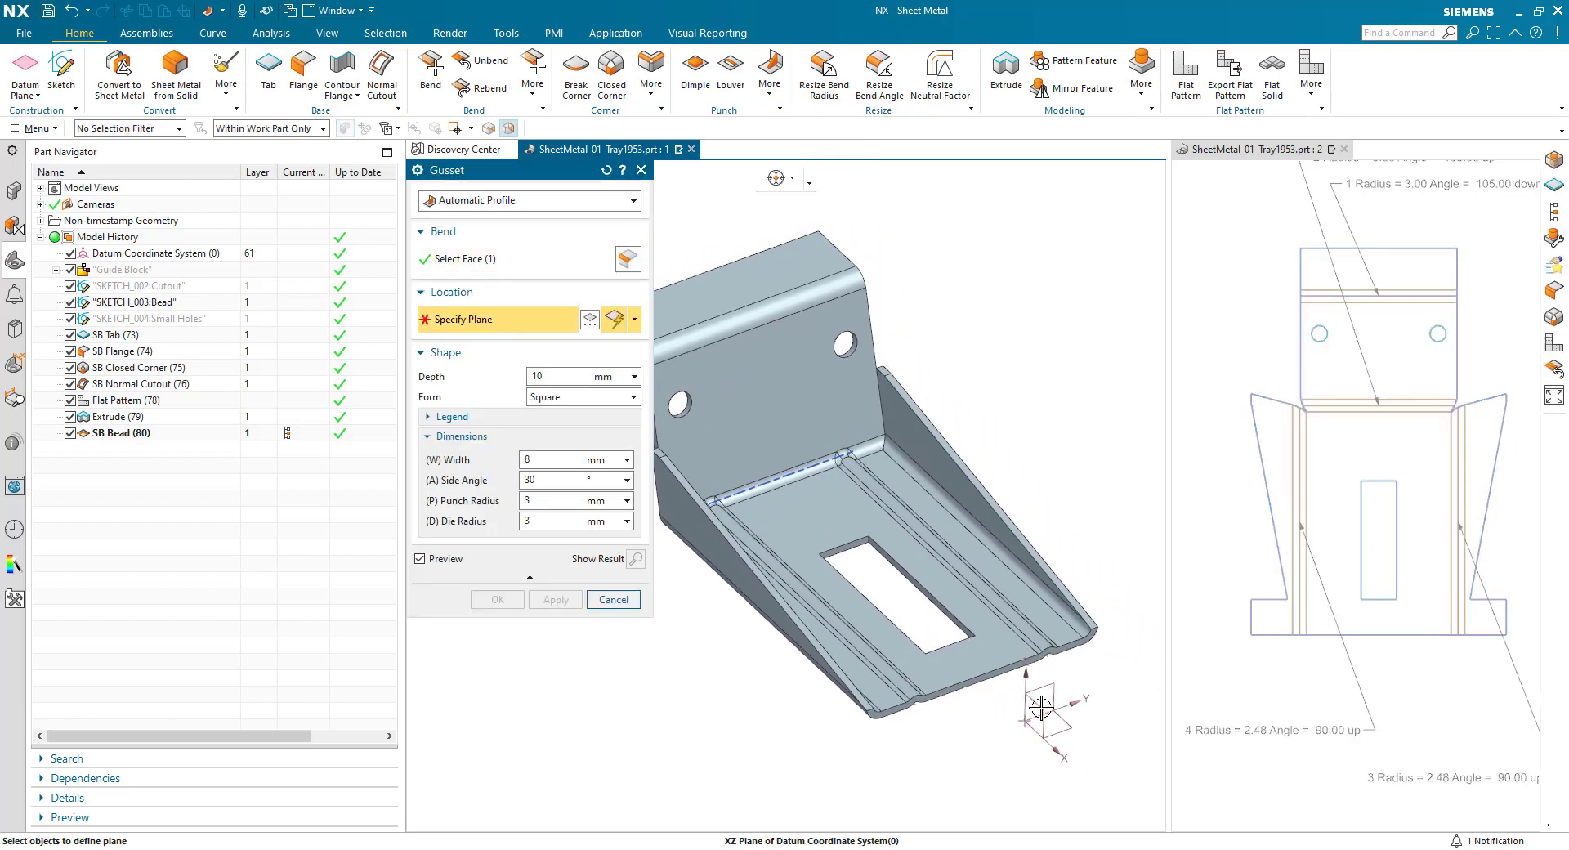
click(1040, 708)
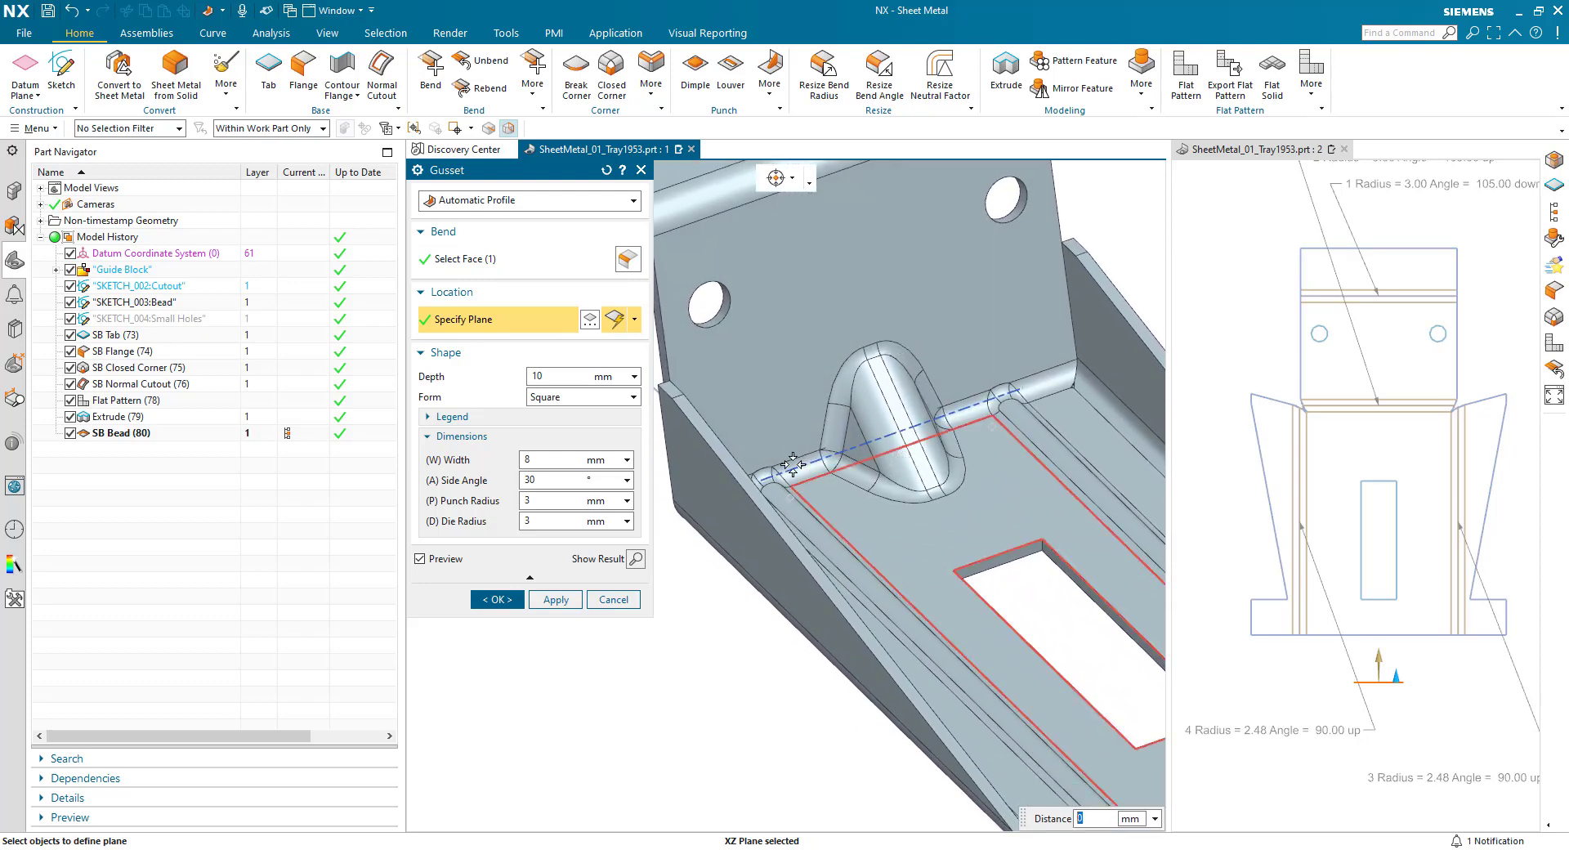
click(586, 398)
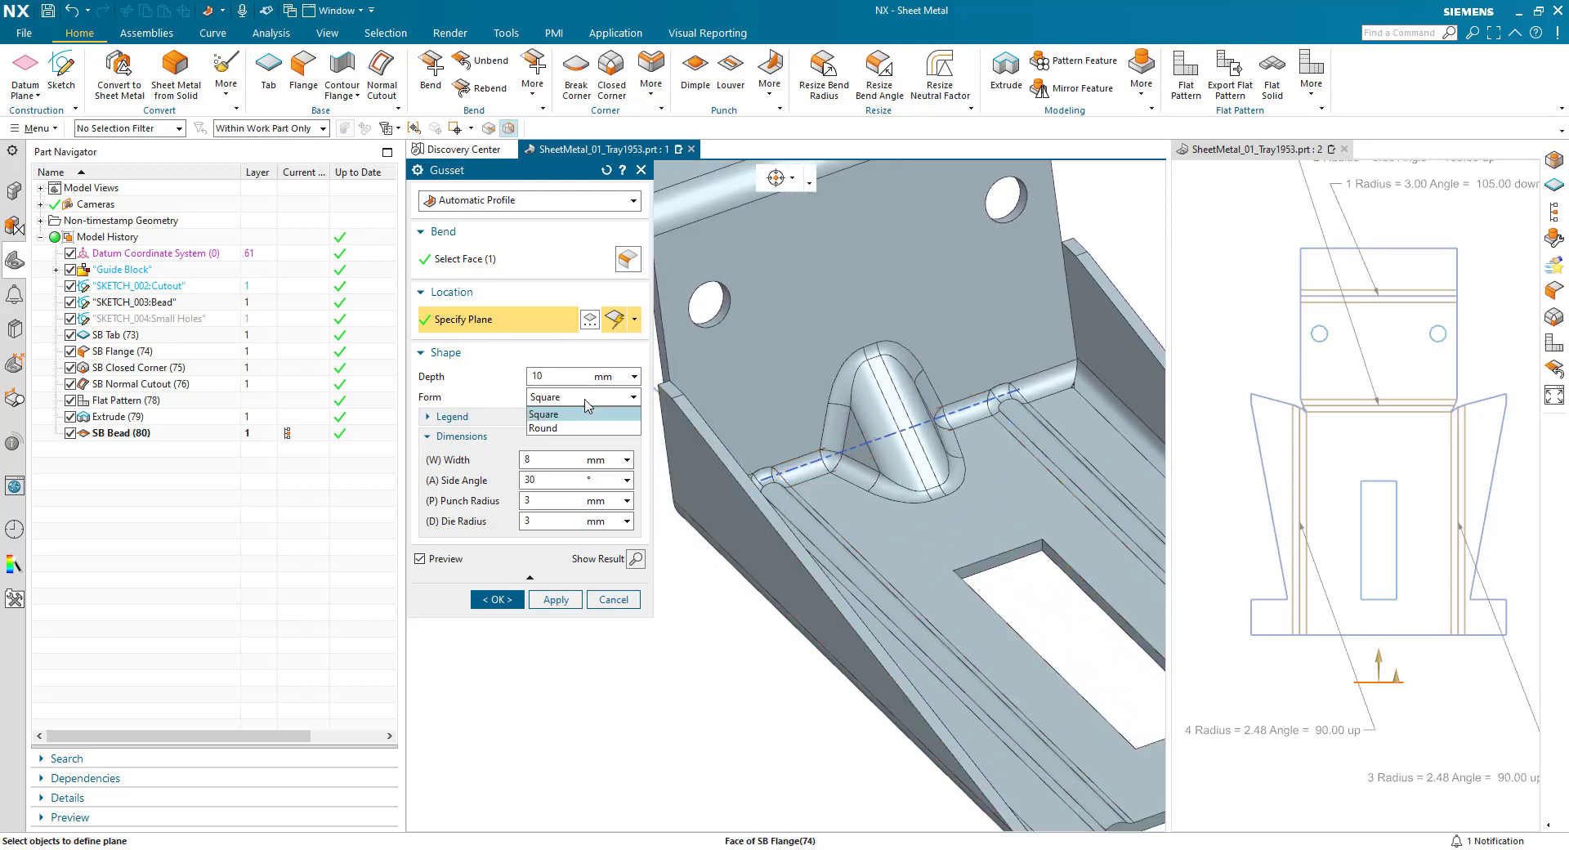
click(575, 427)
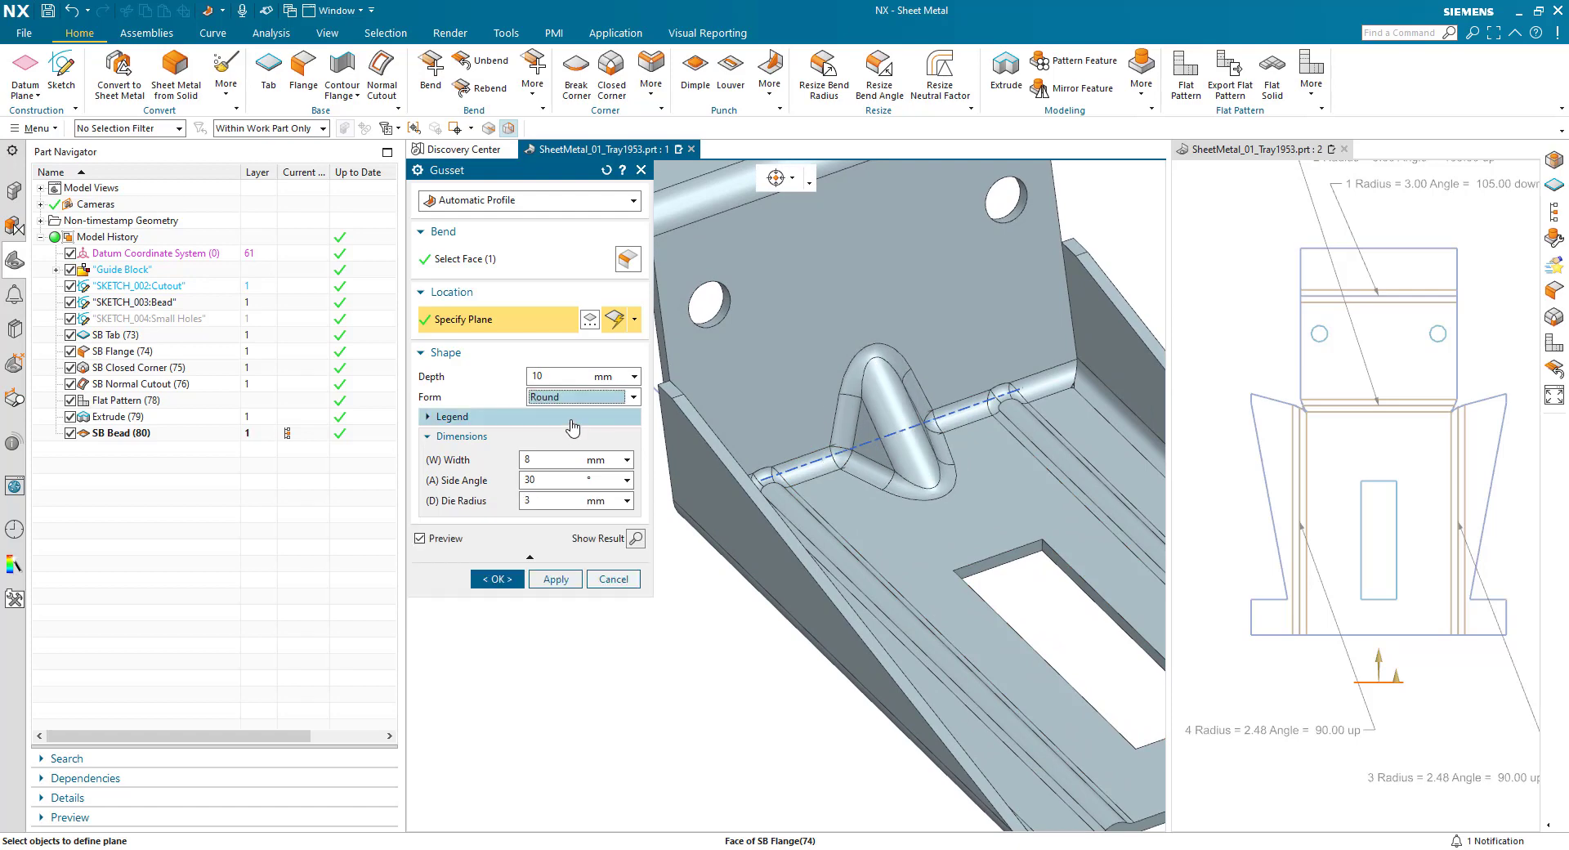
- Set the gusset depth to 4 mm and the die radius to 2 mm, and create the gusset
double_click(531, 376)
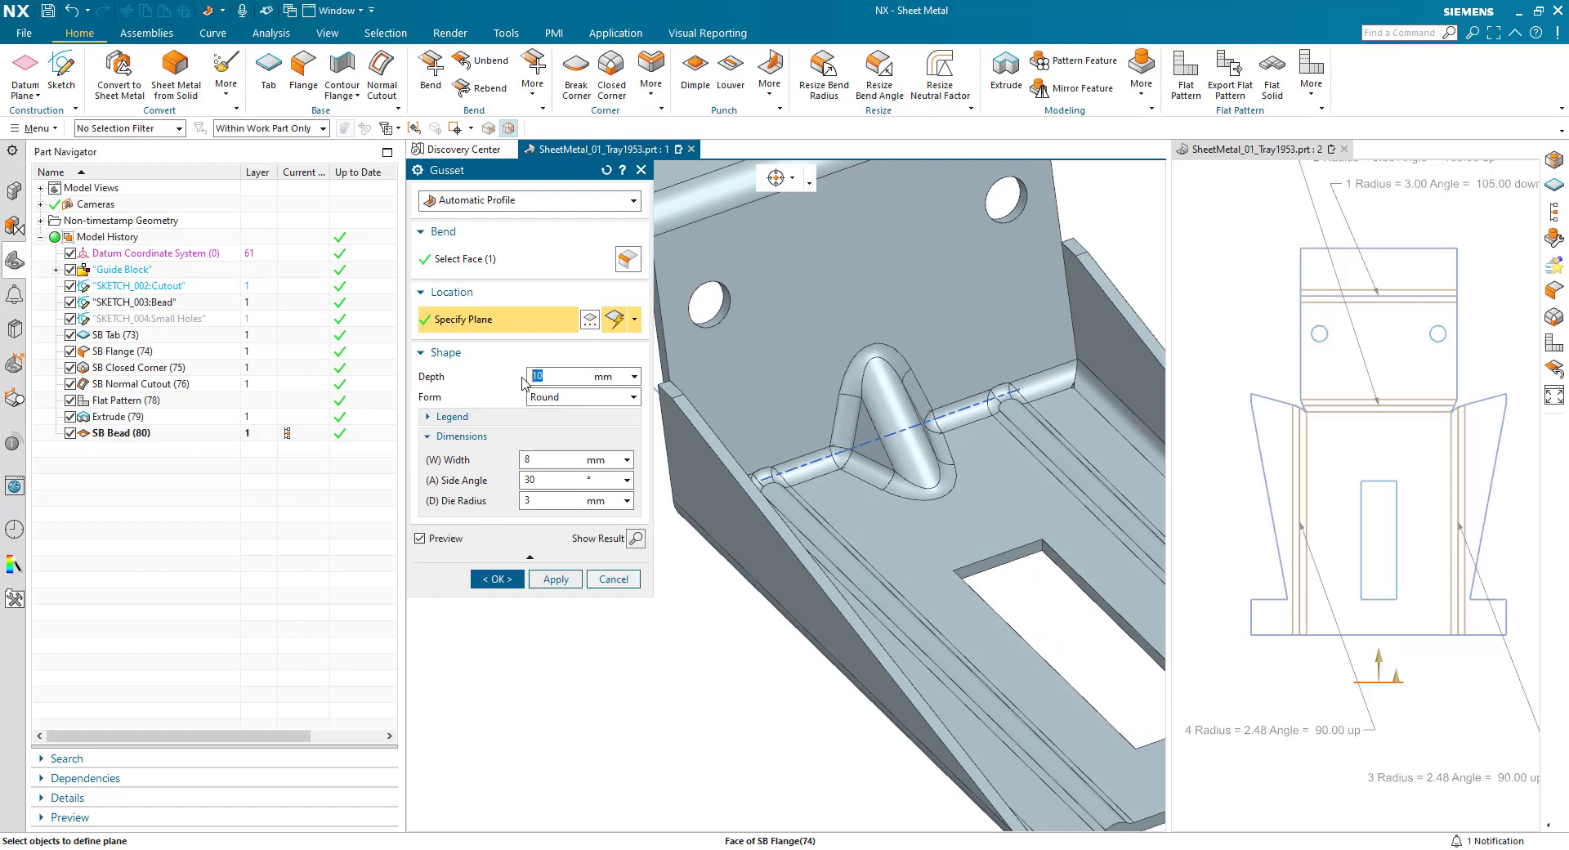
text(4)
key(Return)
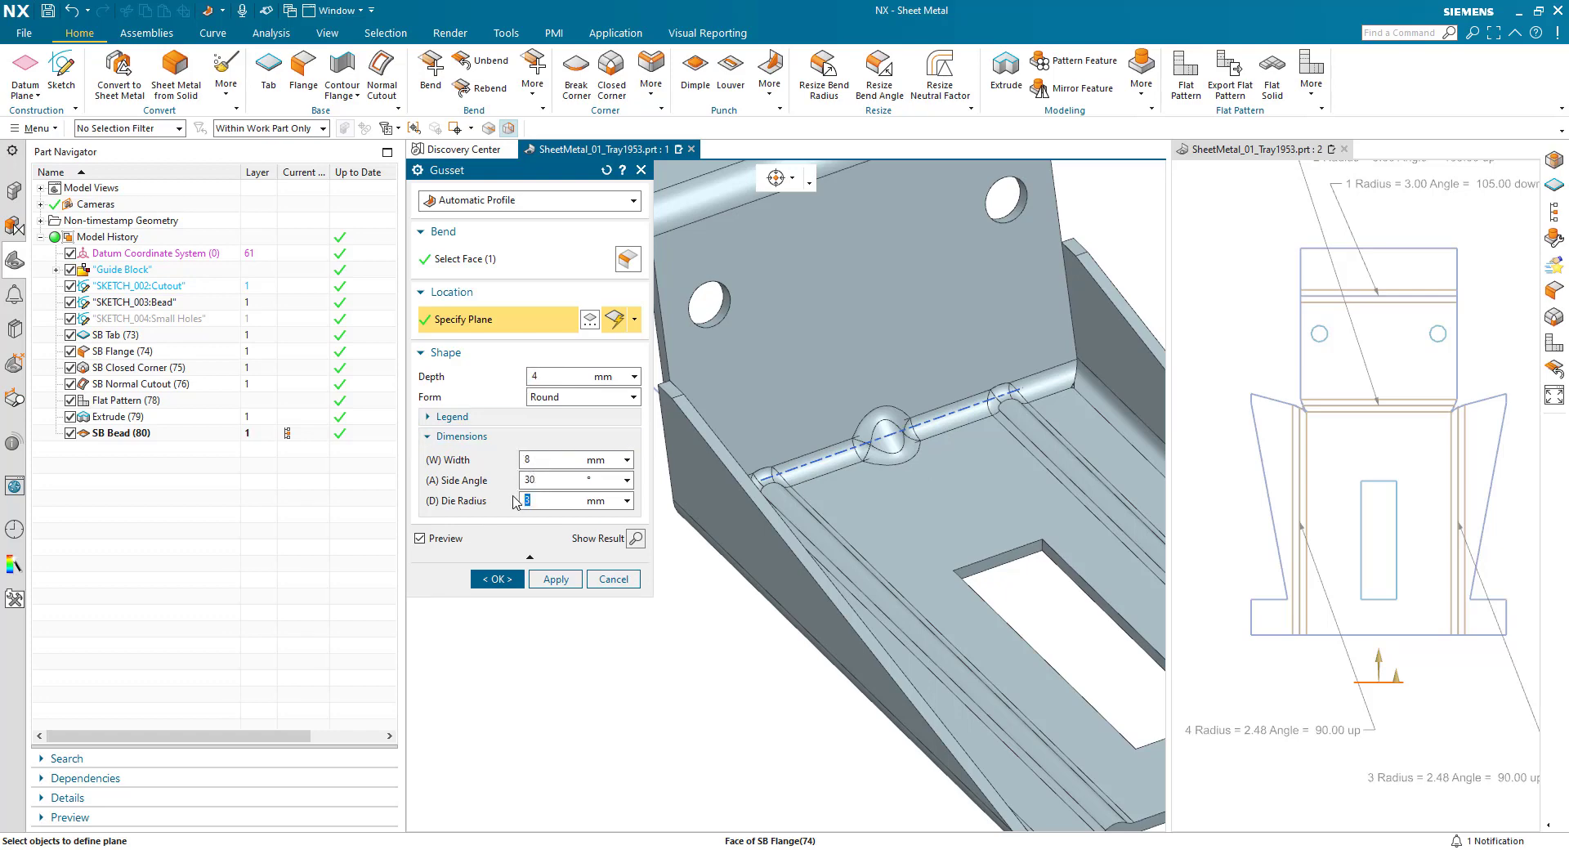
text(2)
key(Return)
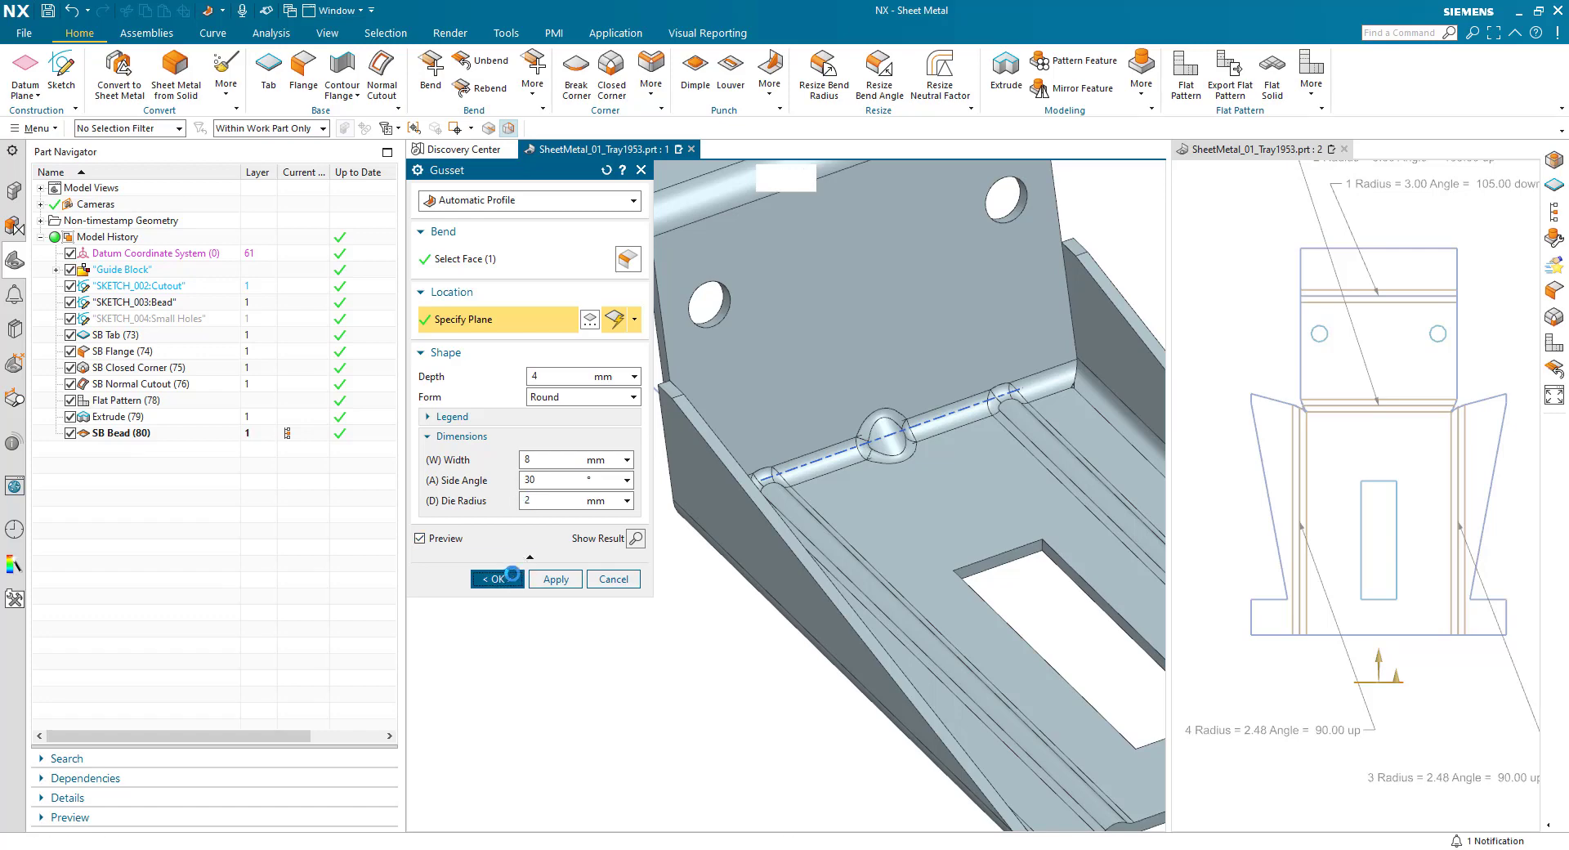
click(497, 579)
scroll(660, 525, down, 3)
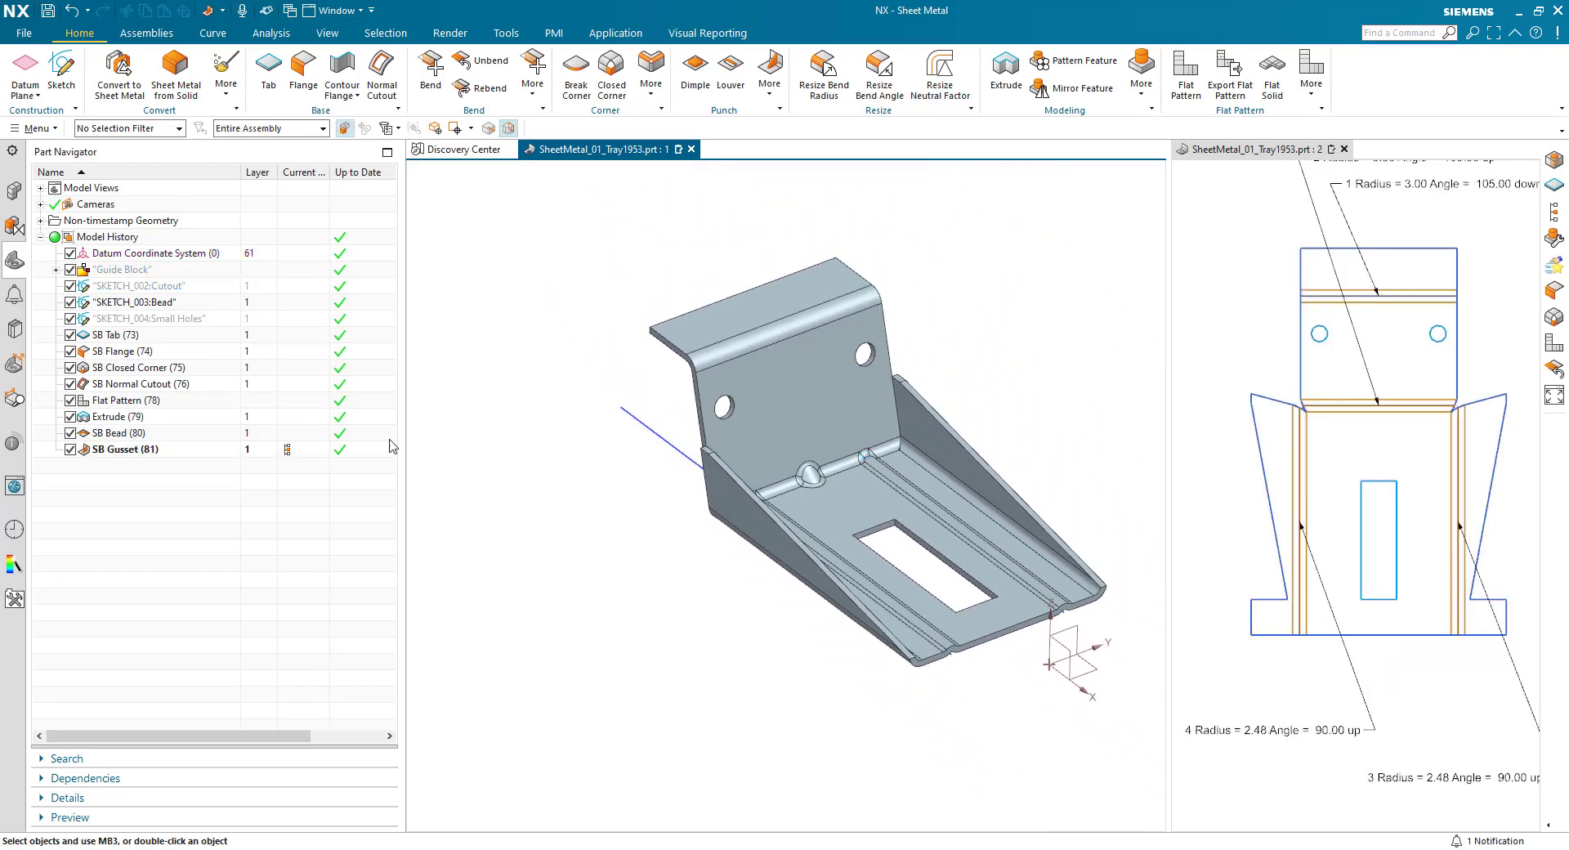
- Hide the bead sketch and start a simple hole feature at the points of the Small Holes sketch
right_click(163, 304)
click(183, 314)
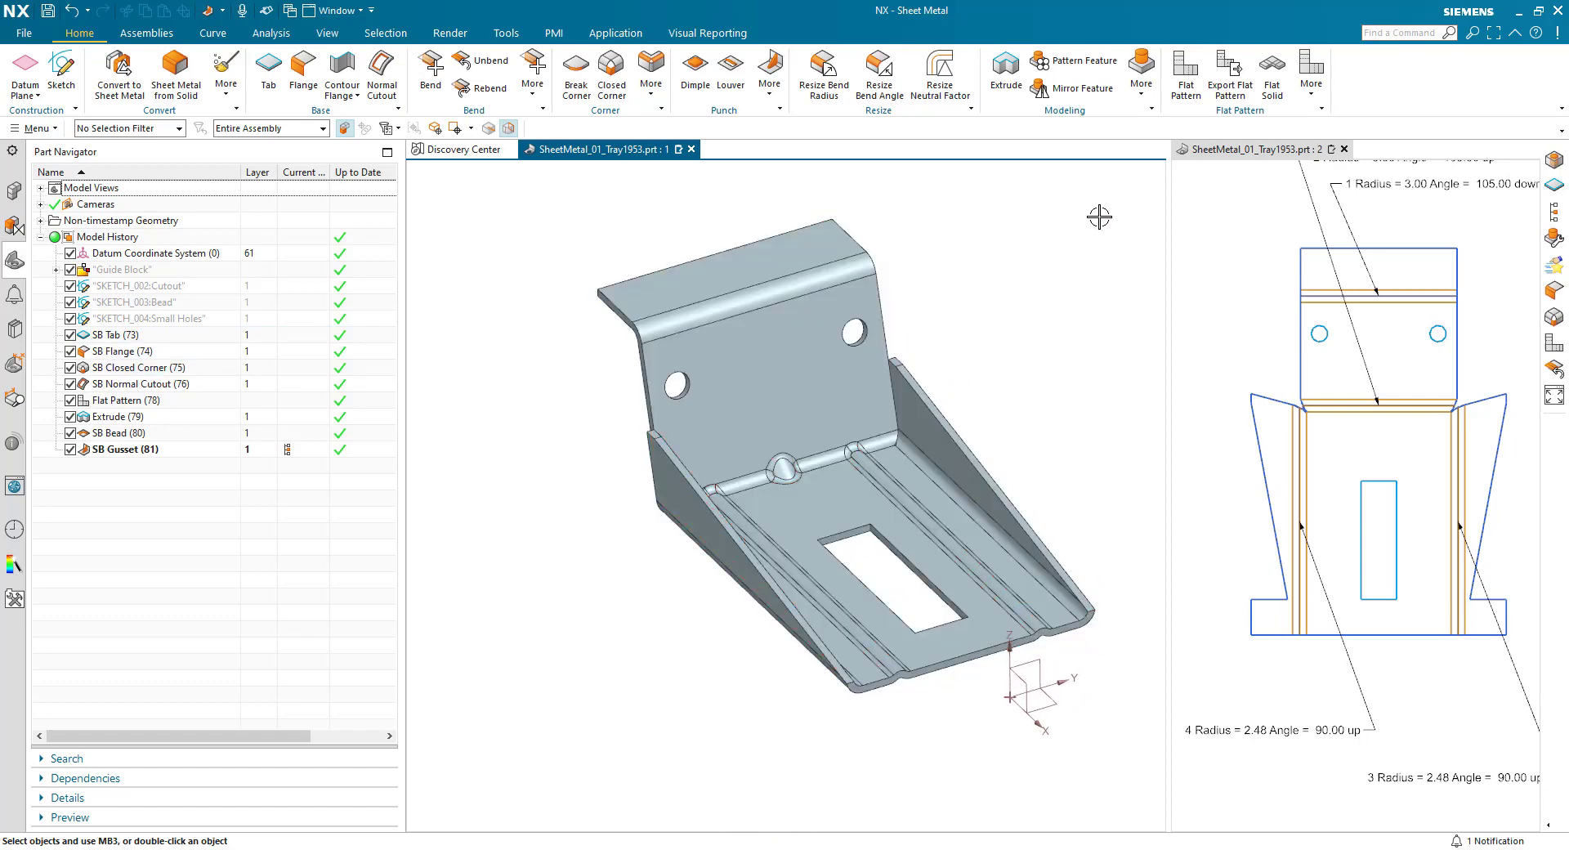
click(1134, 101)
click(1156, 130)
click(178, 320)
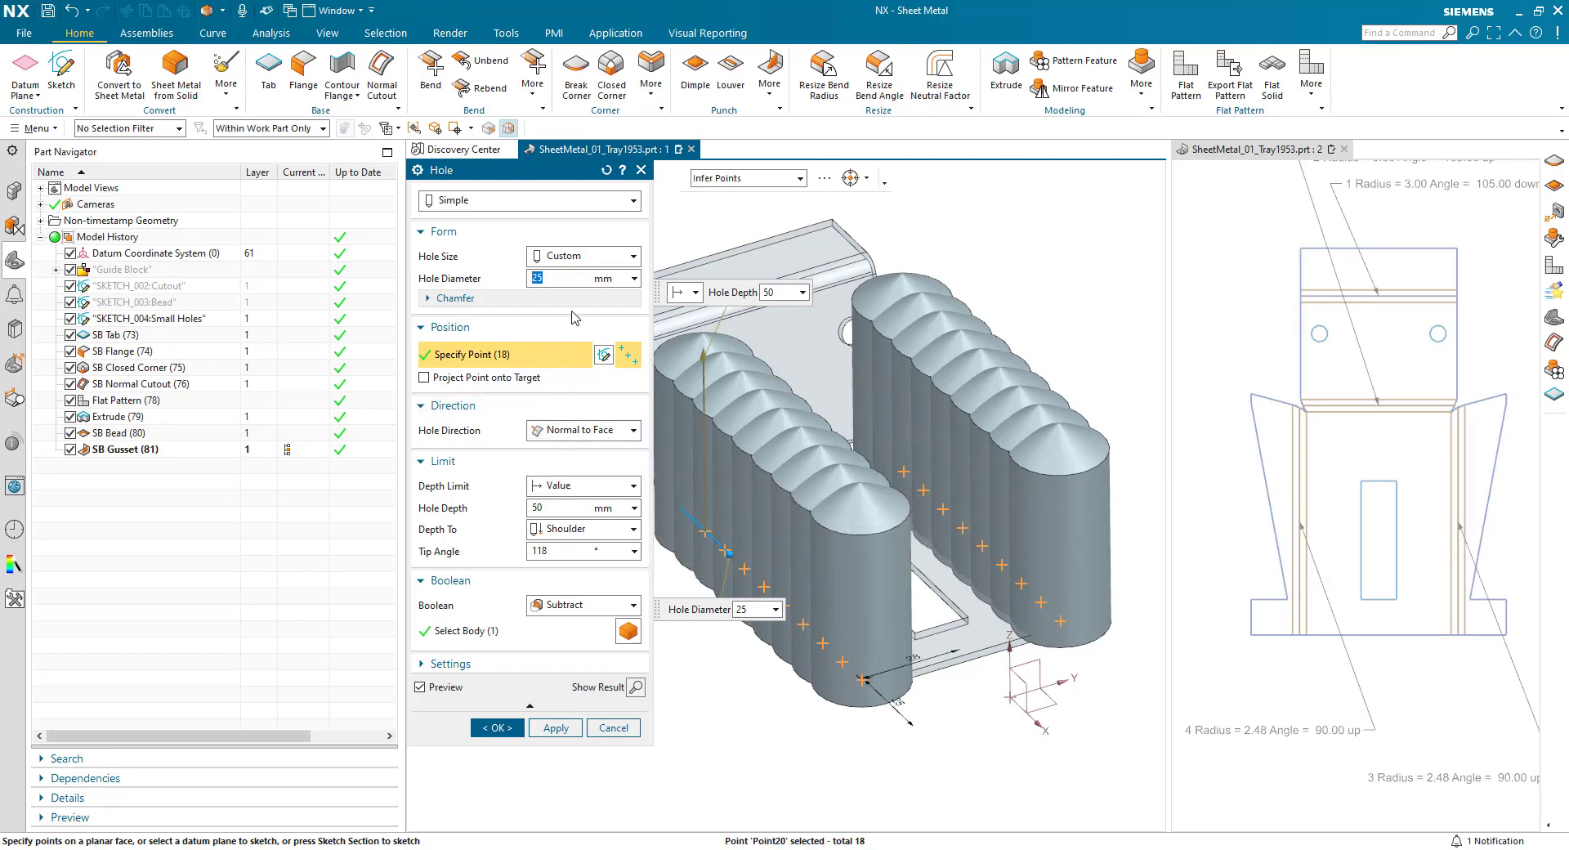
- Set the hole diameter to 2 mm and the depth limit to Through Body, and create the holes
key(Return)
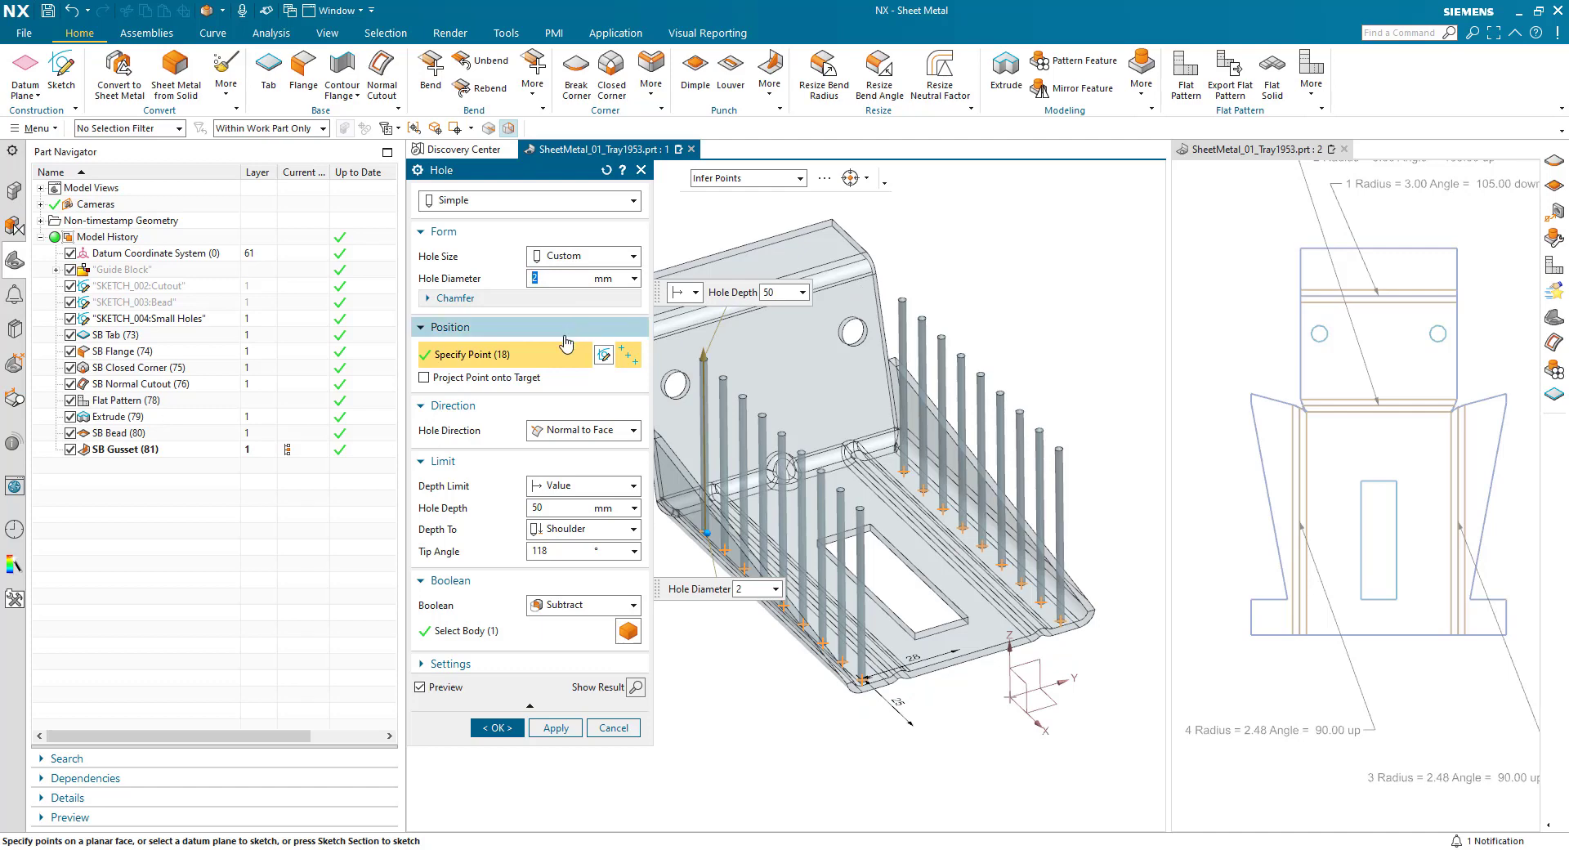
click(564, 487)
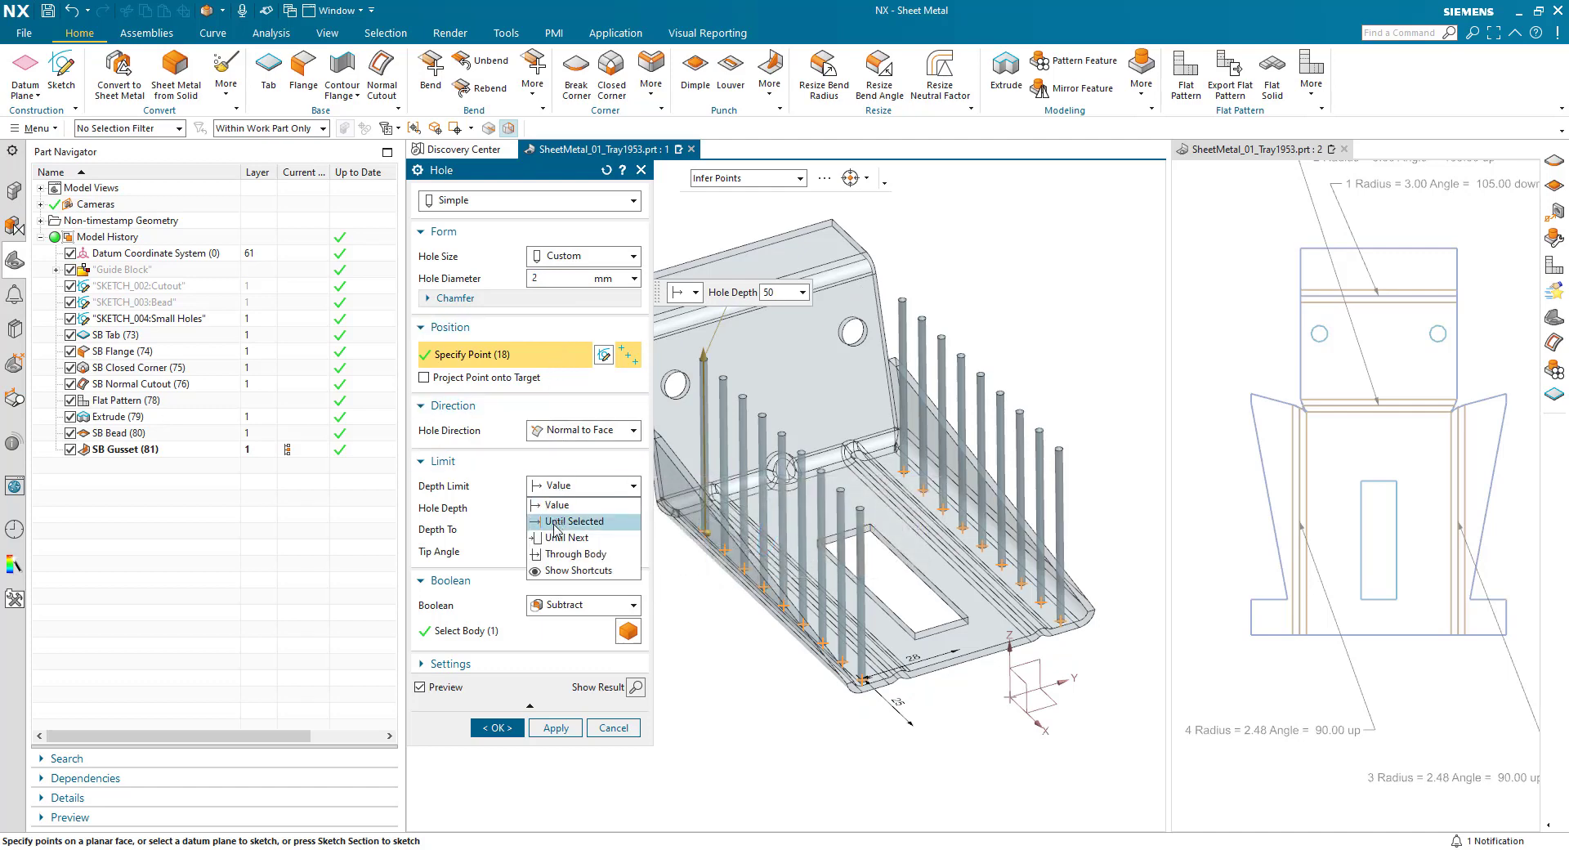
click(551, 555)
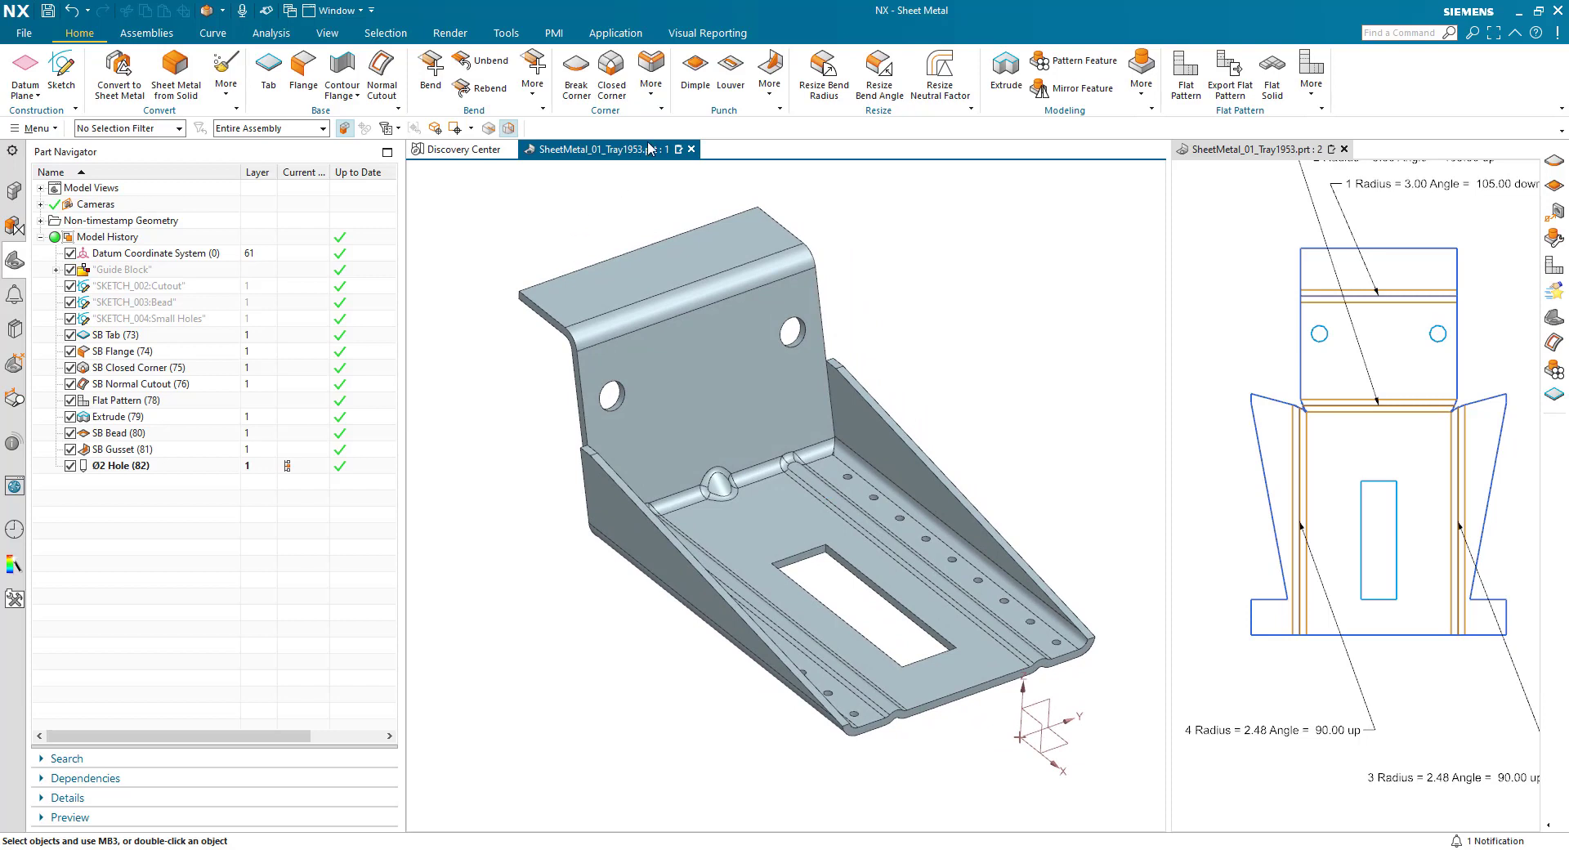
- Break the upper flange's outer corners and the rectangular cutout's inner corners with a 2 mm blend
click(576, 72)
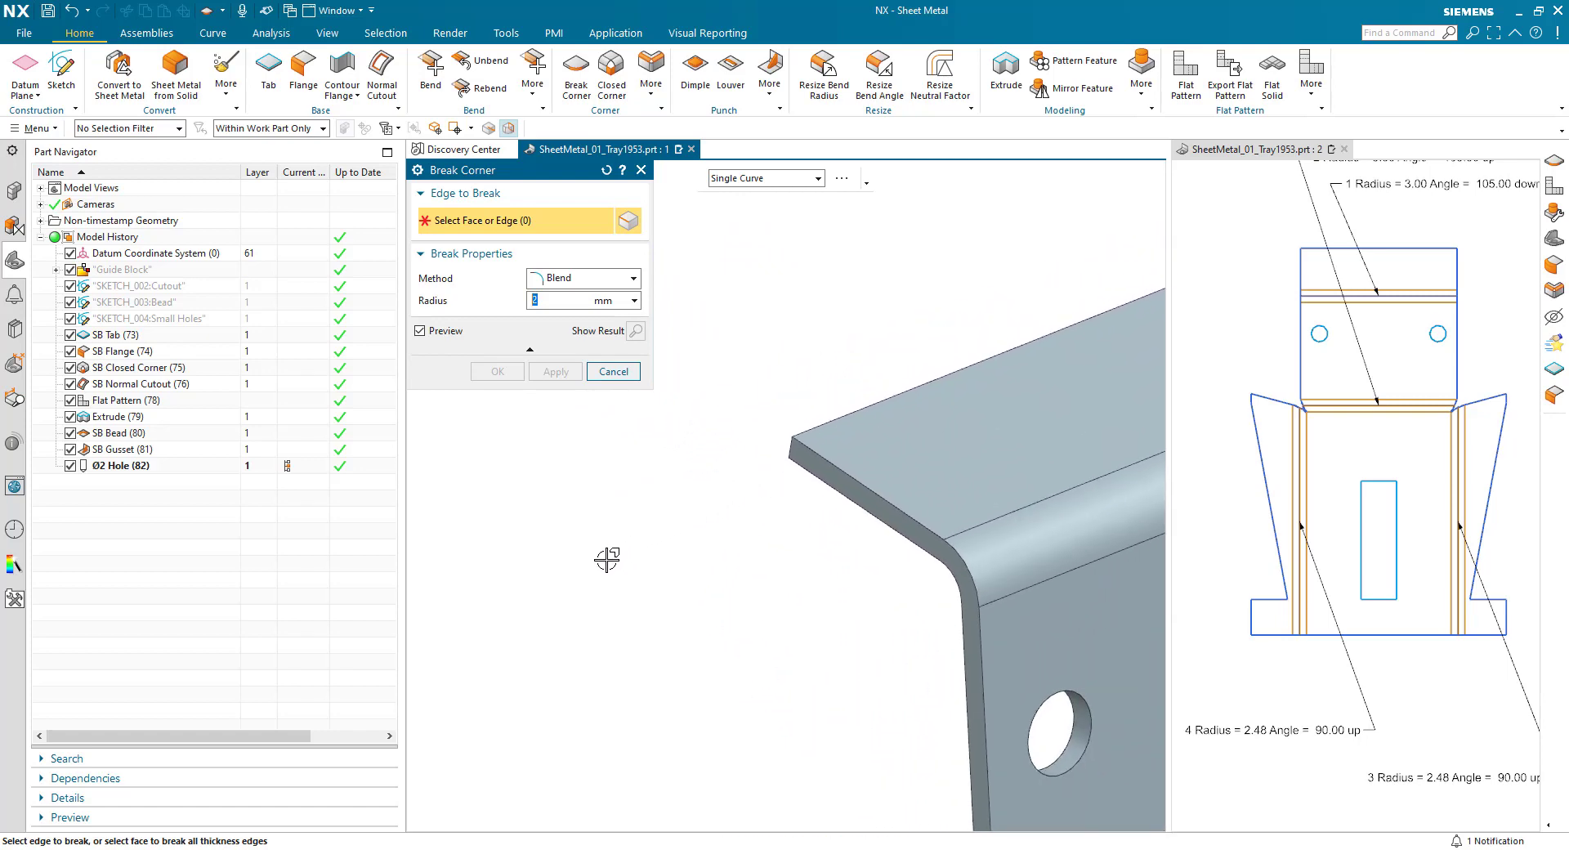
drag(610, 553, 809, 421)
drag(880, 361, 1064, 404)
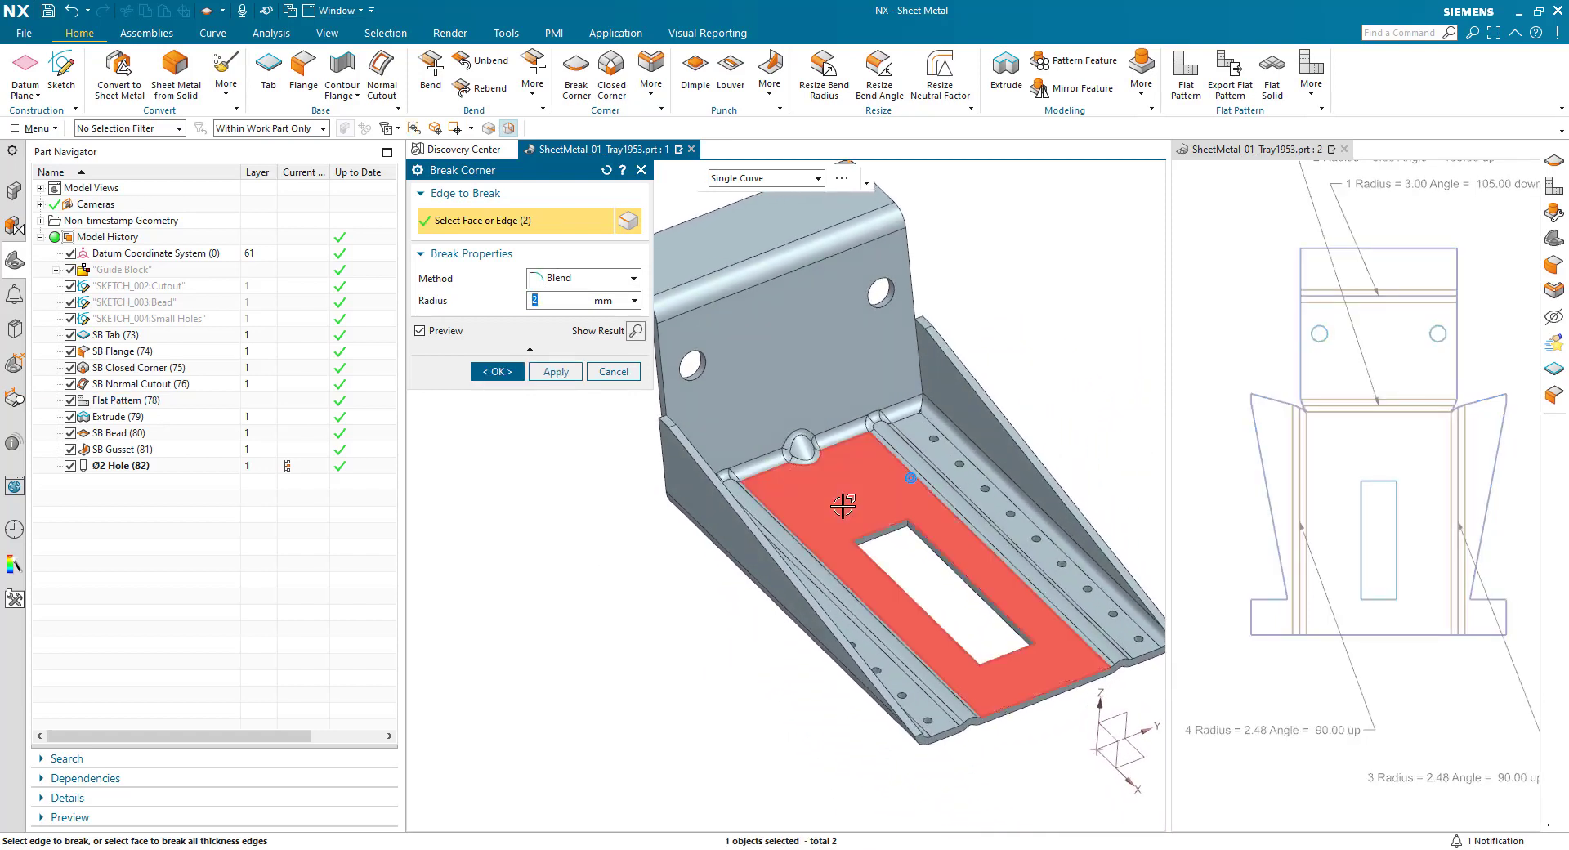
drag(842, 505, 923, 574)
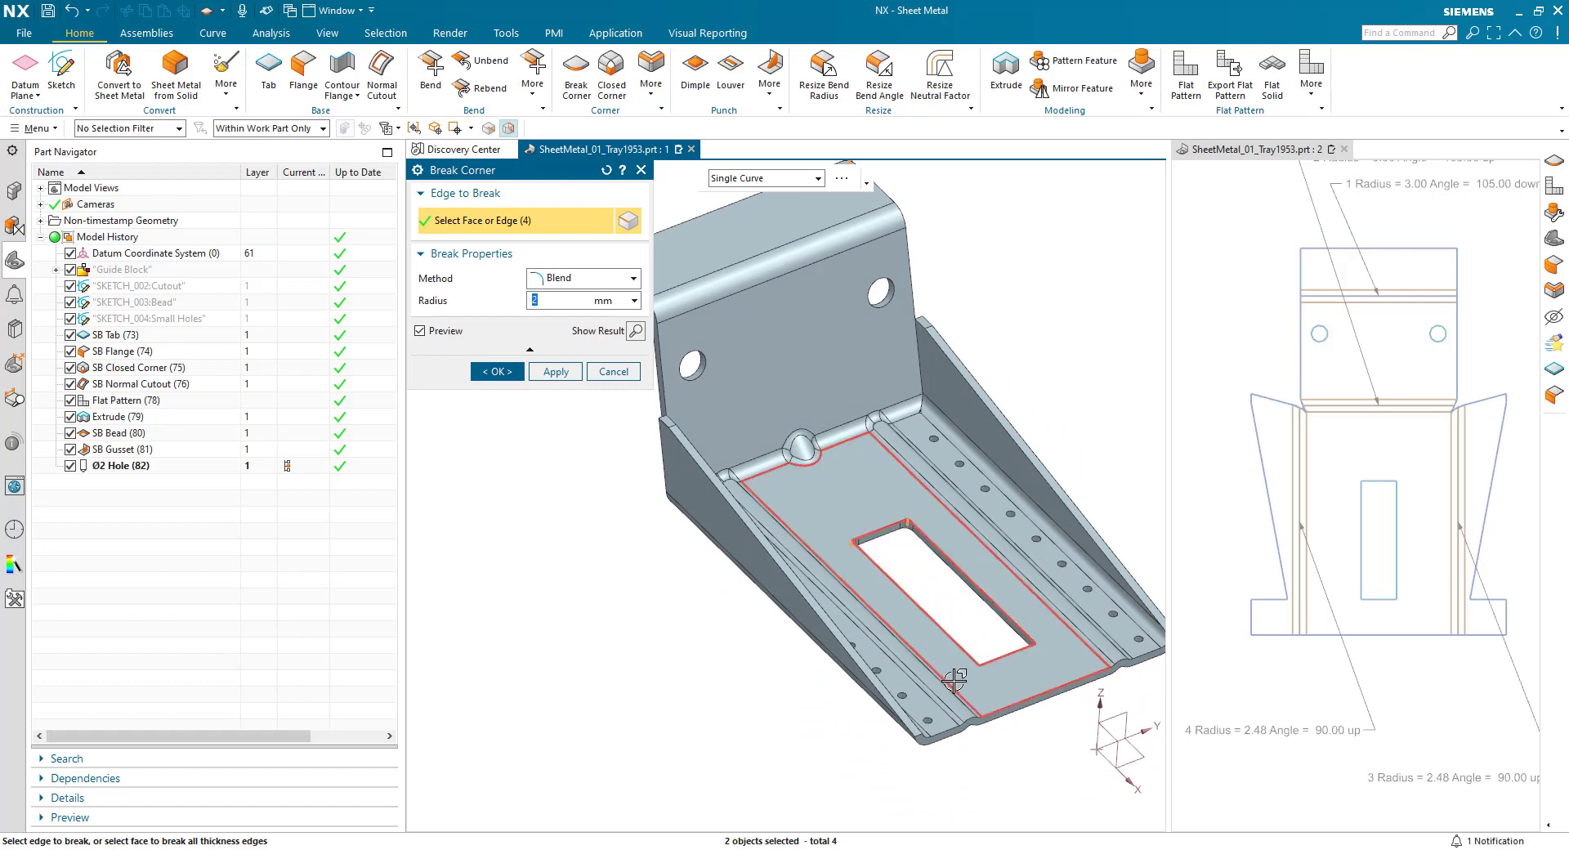
drag(949, 679, 1063, 622)
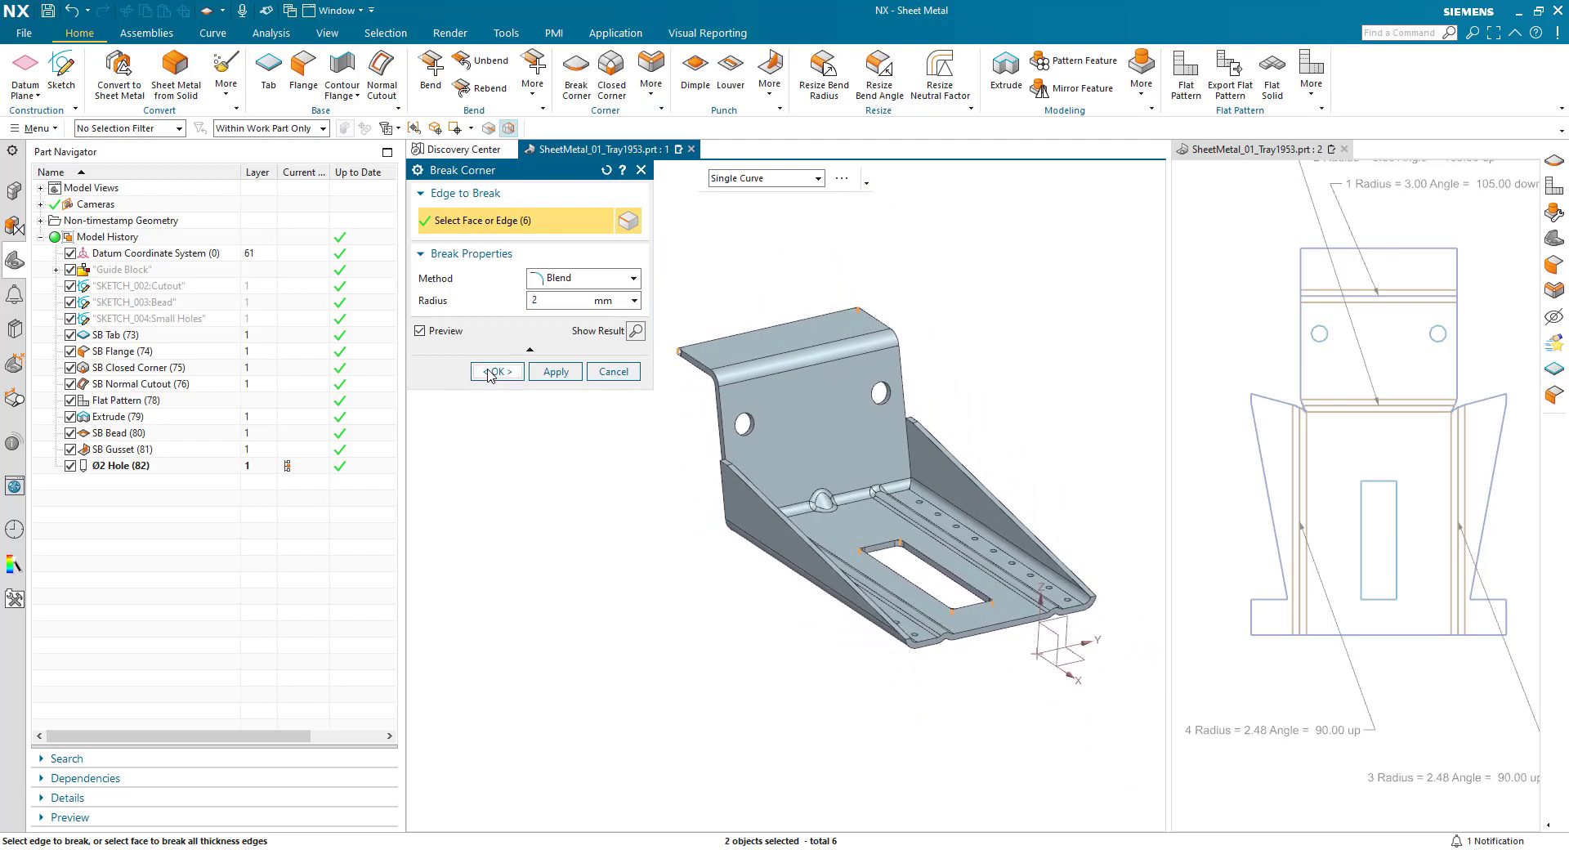
click(490, 371)
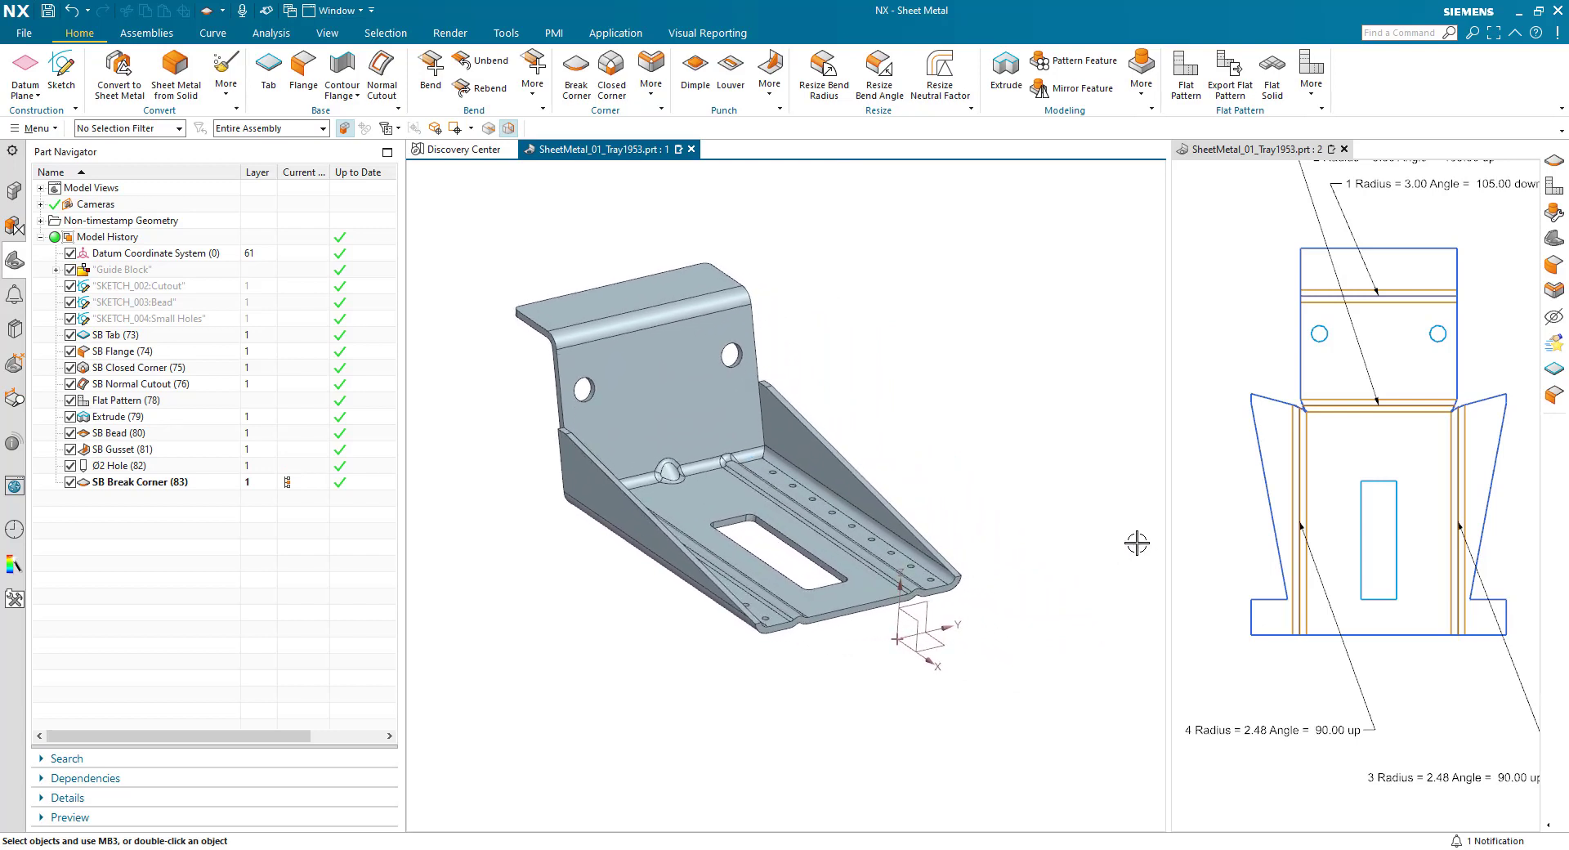
- Widen the flat pattern view and reorder the bead, gusset, hole and break corner features before the Flat Pattern feature
drag(1168, 532, 1036, 546)
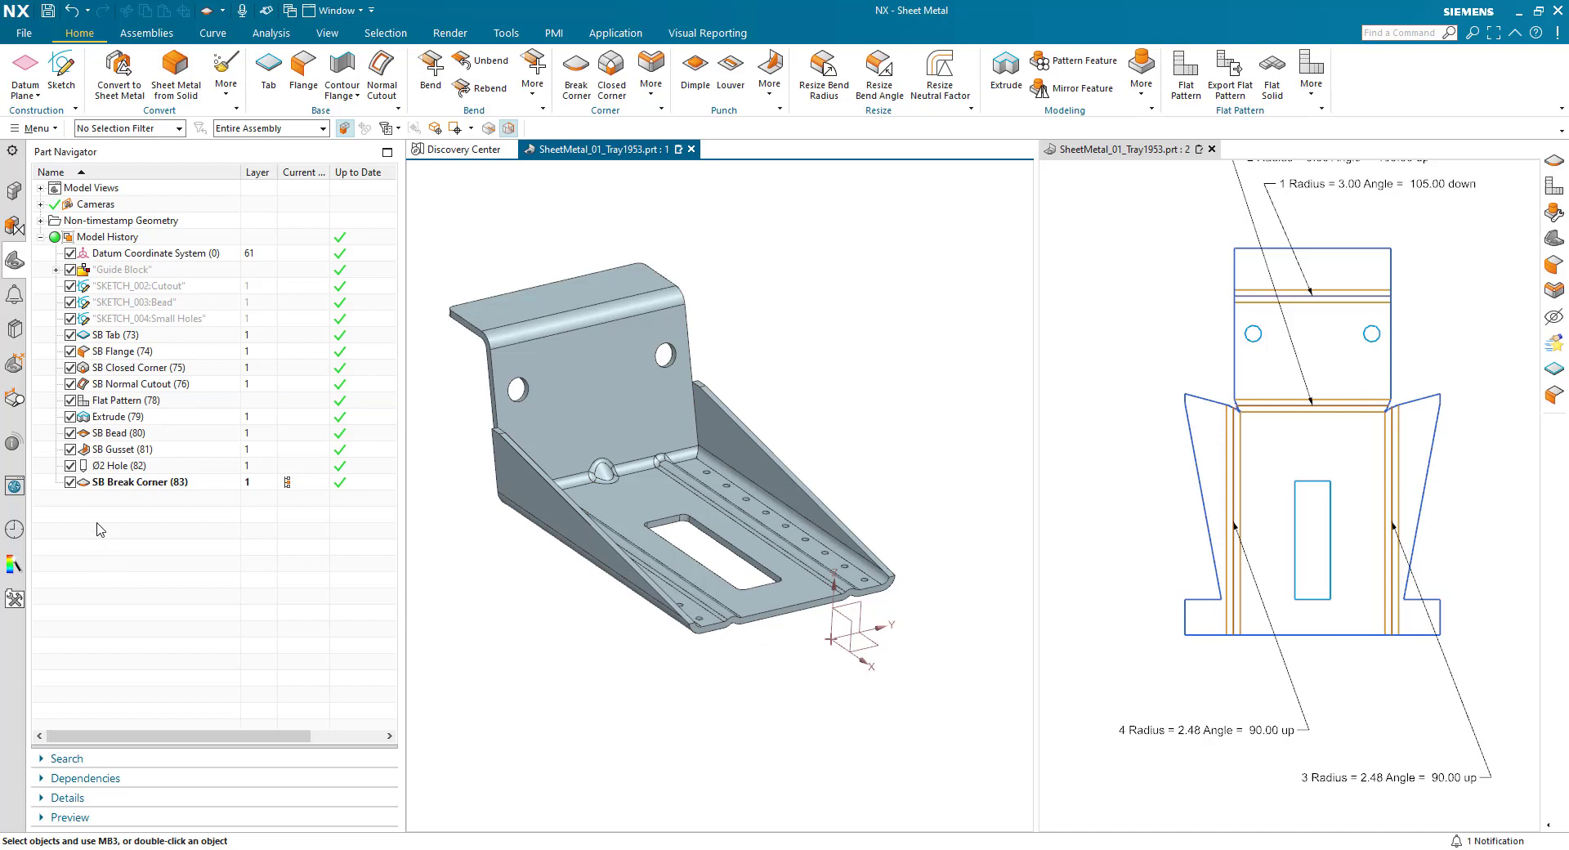
click(114, 434)
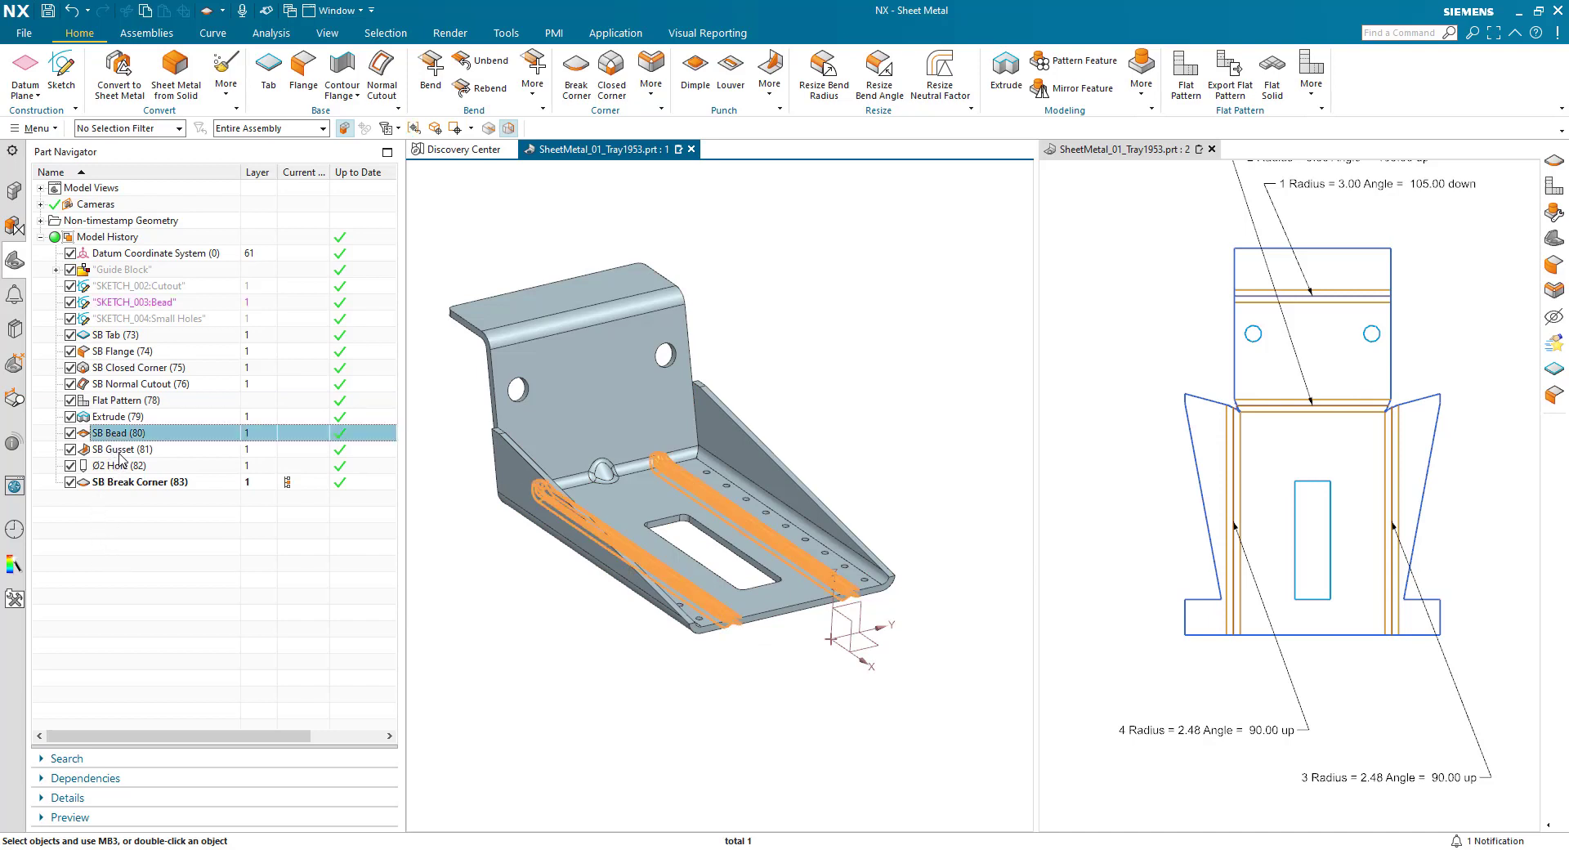
ctrl+click(121, 451)
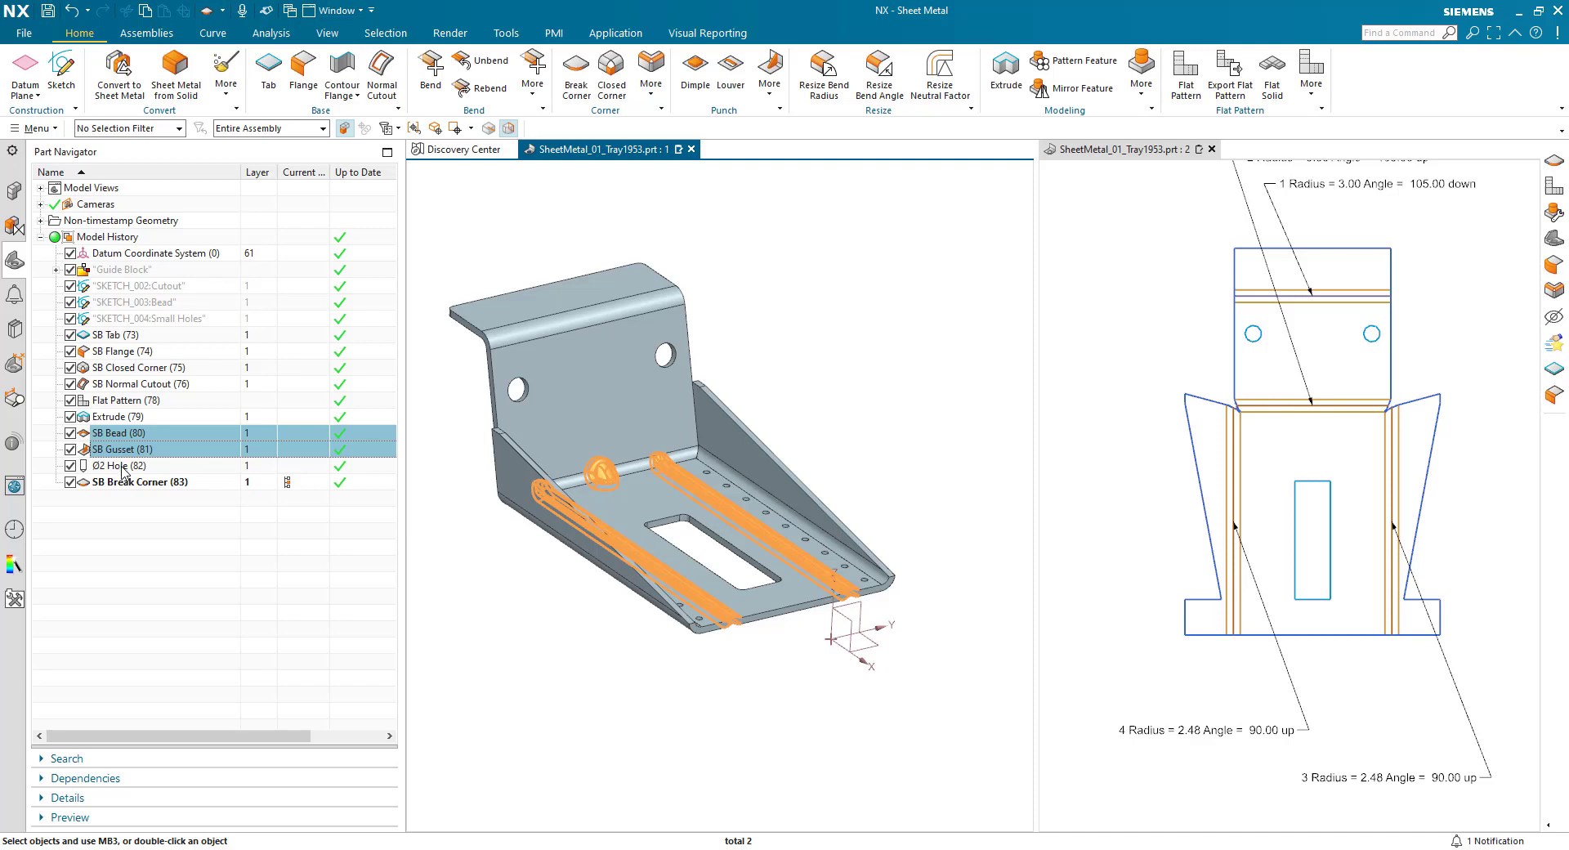
ctrl+click(122, 467)
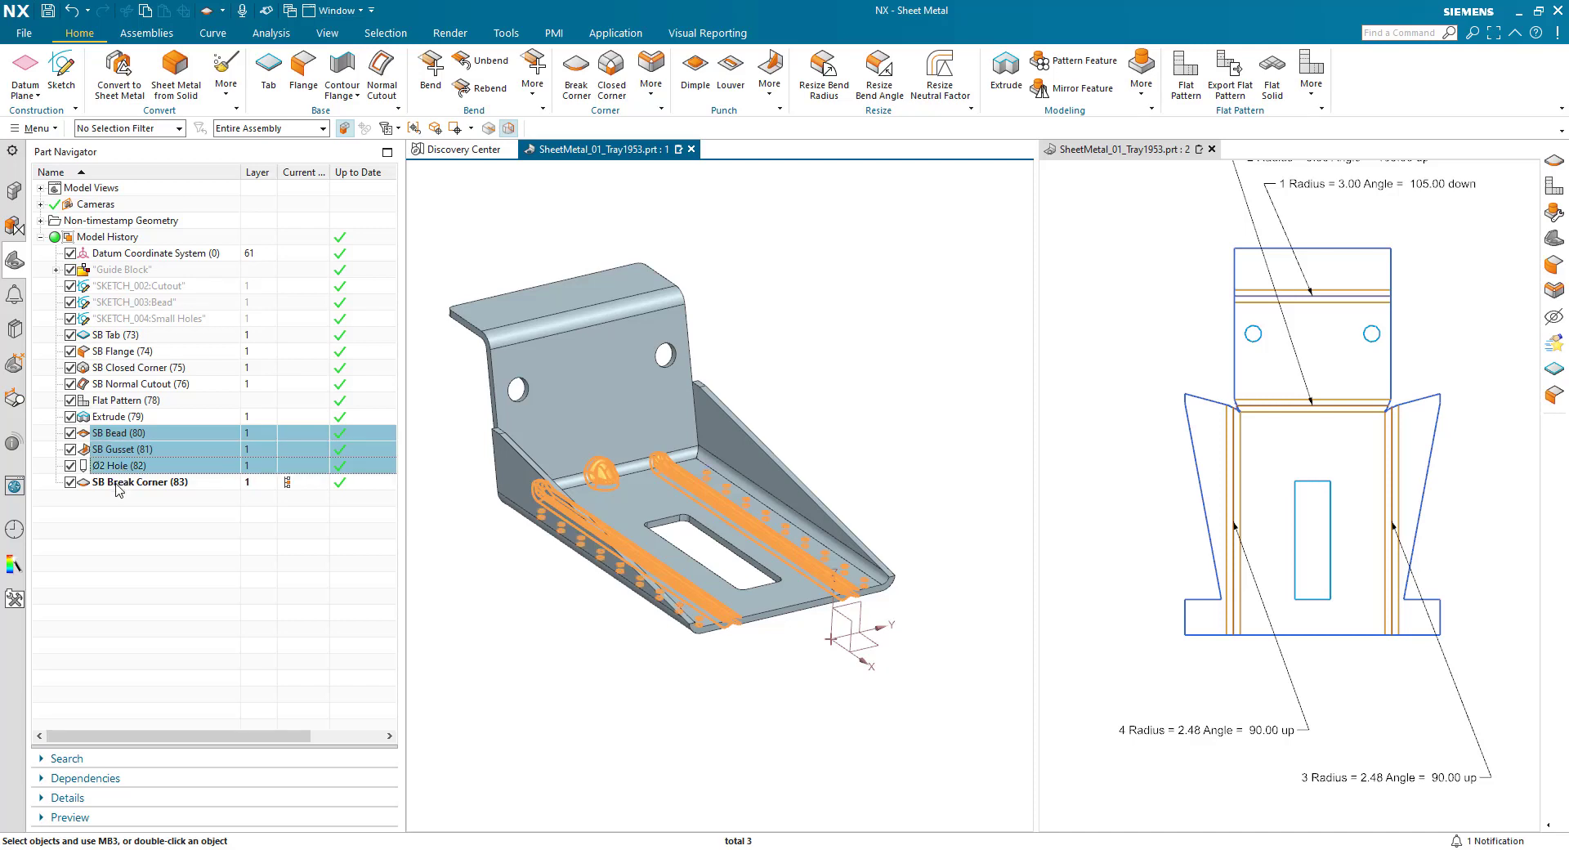
ctrl+click(119, 484)
drag(122, 438, 135, 402)
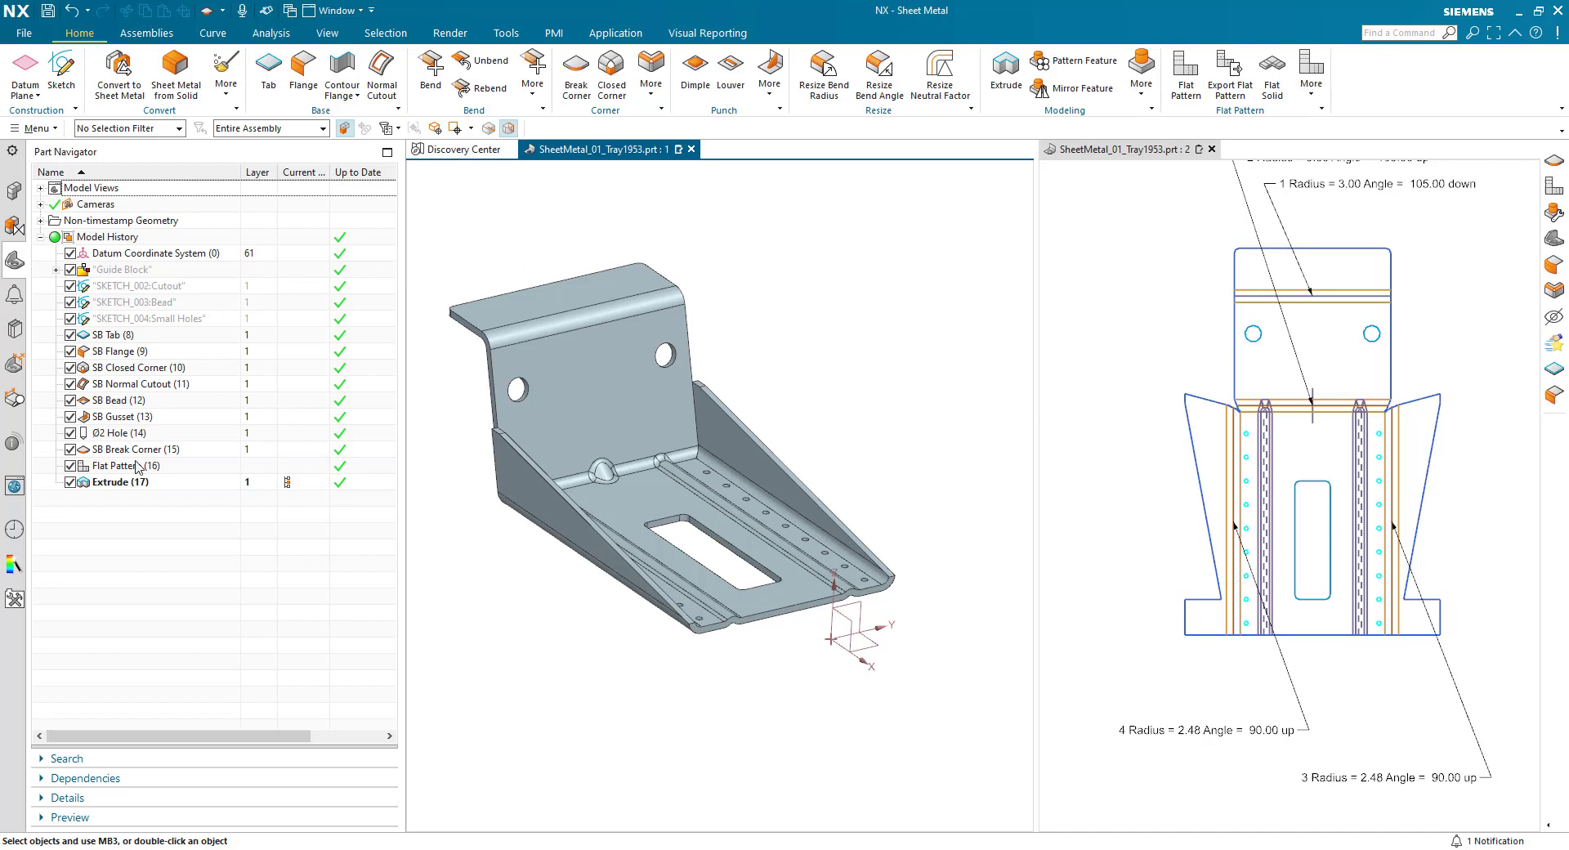
- In the sheet metal preferences, define the hole diameter for the CenterMark flat pattern treatment as Sheet_Metal_Material_Thickness*2 and apply it
click(23, 32)
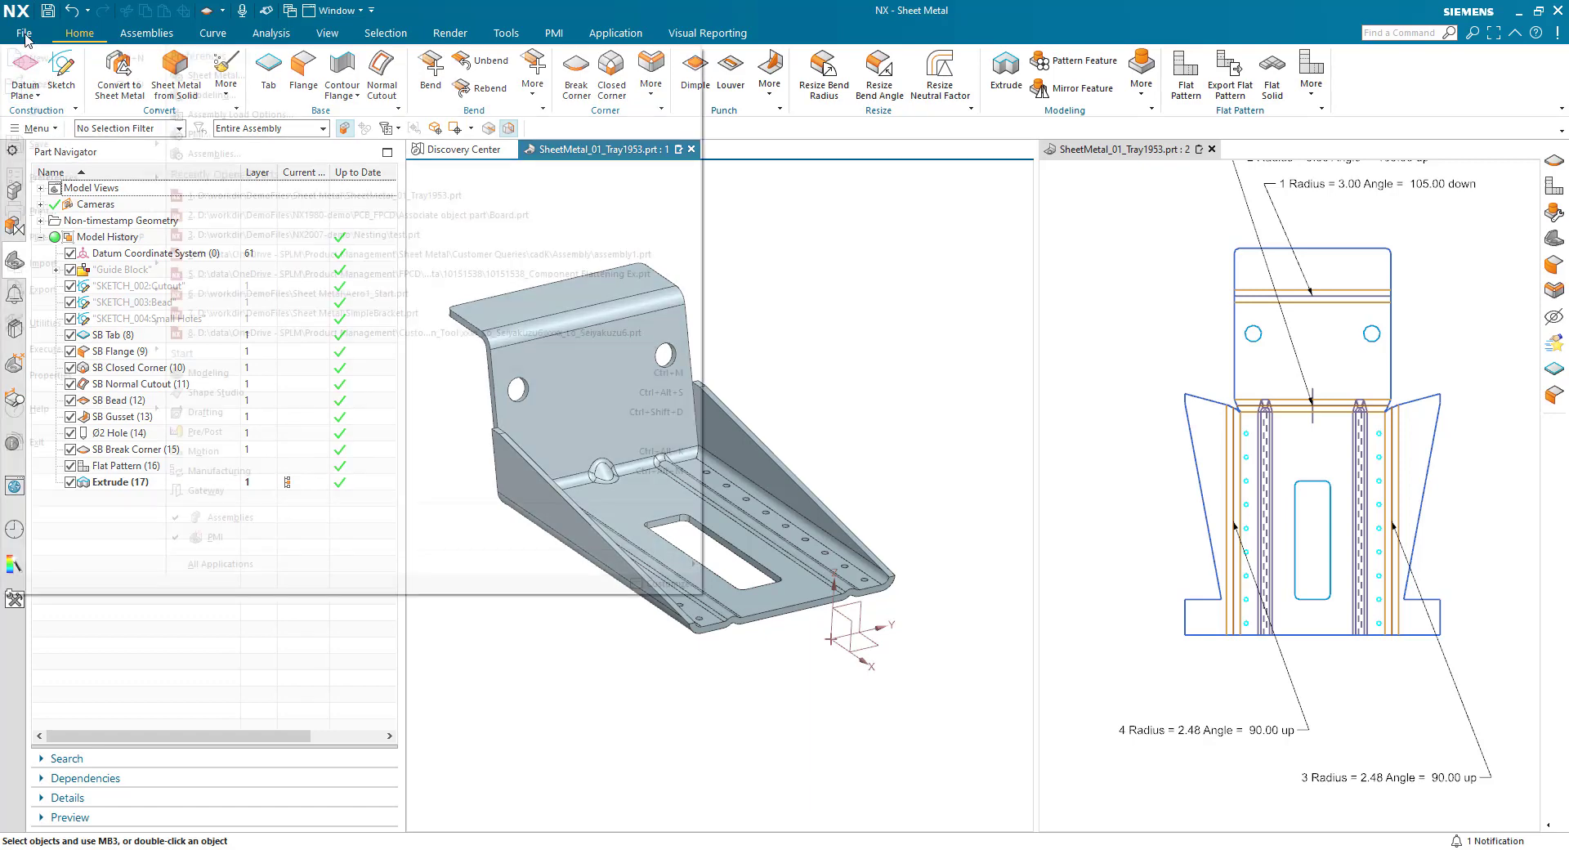
click(214, 75)
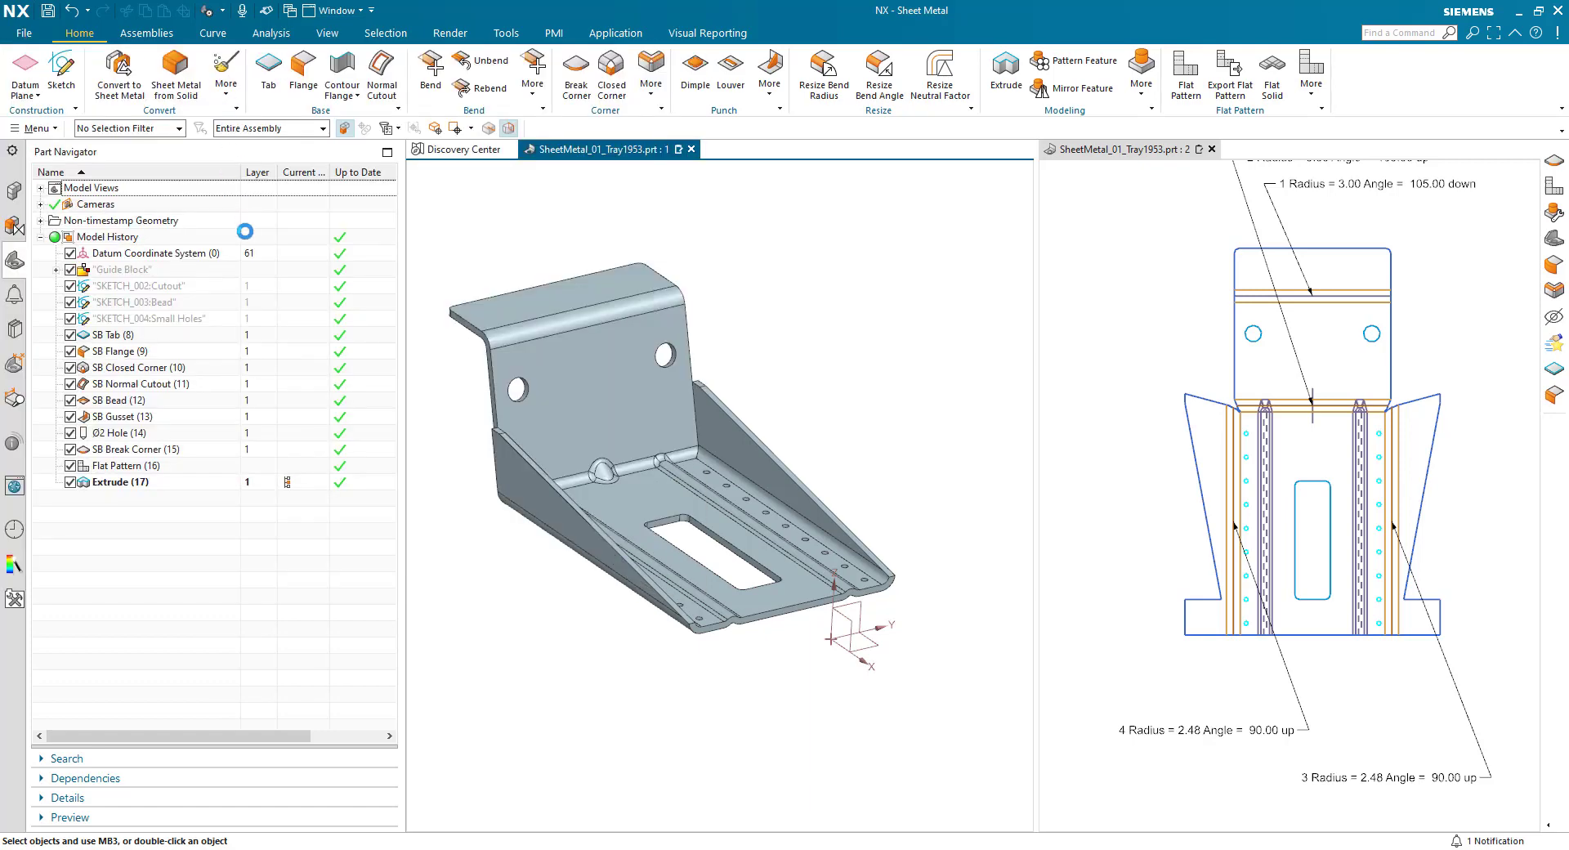
click(617, 225)
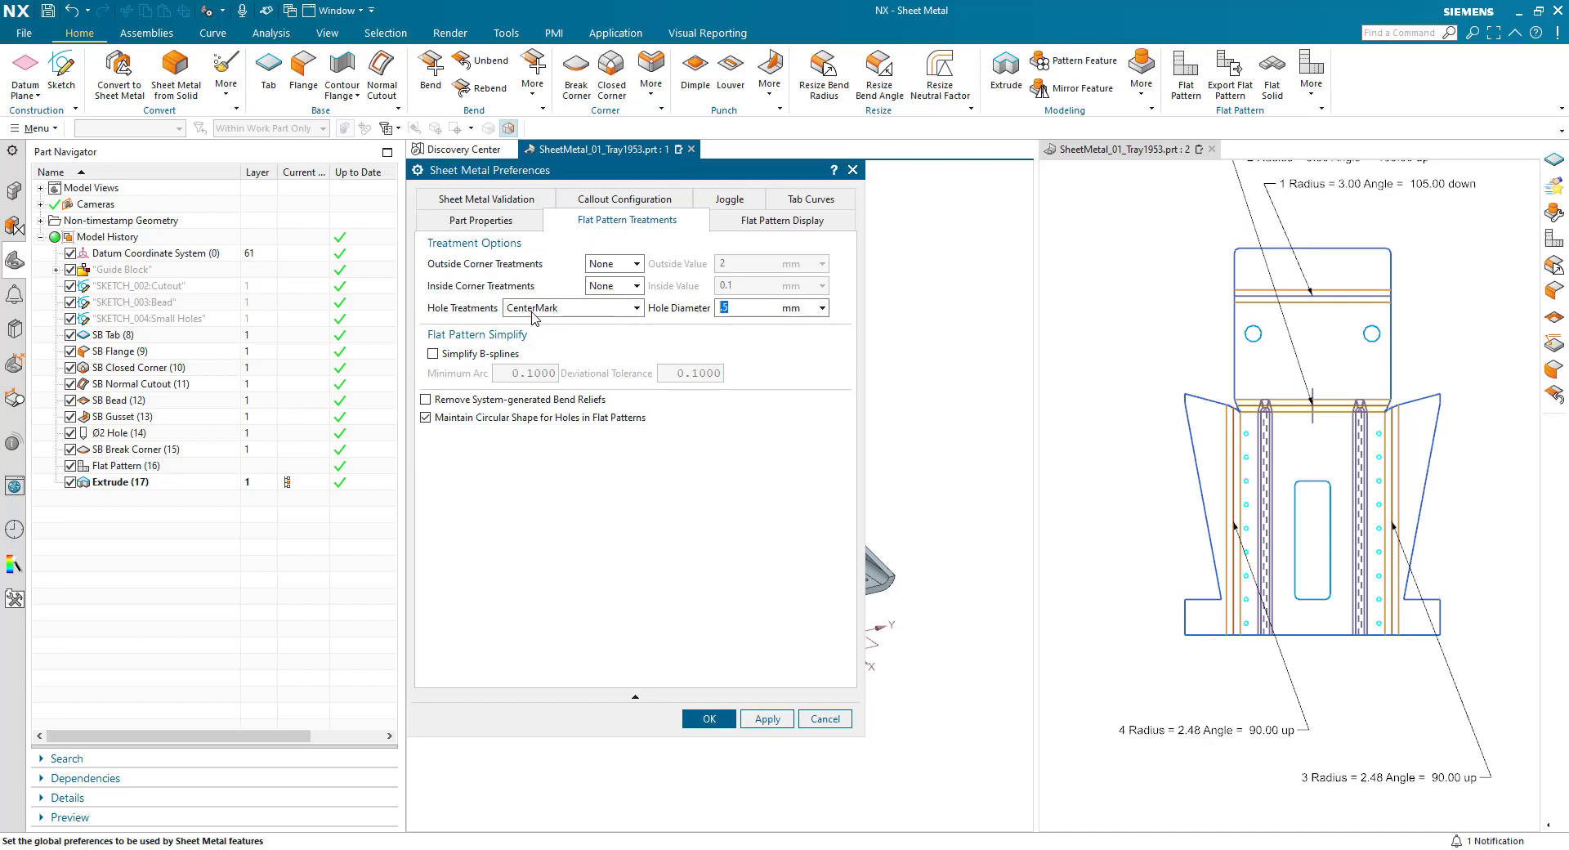
click(822, 309)
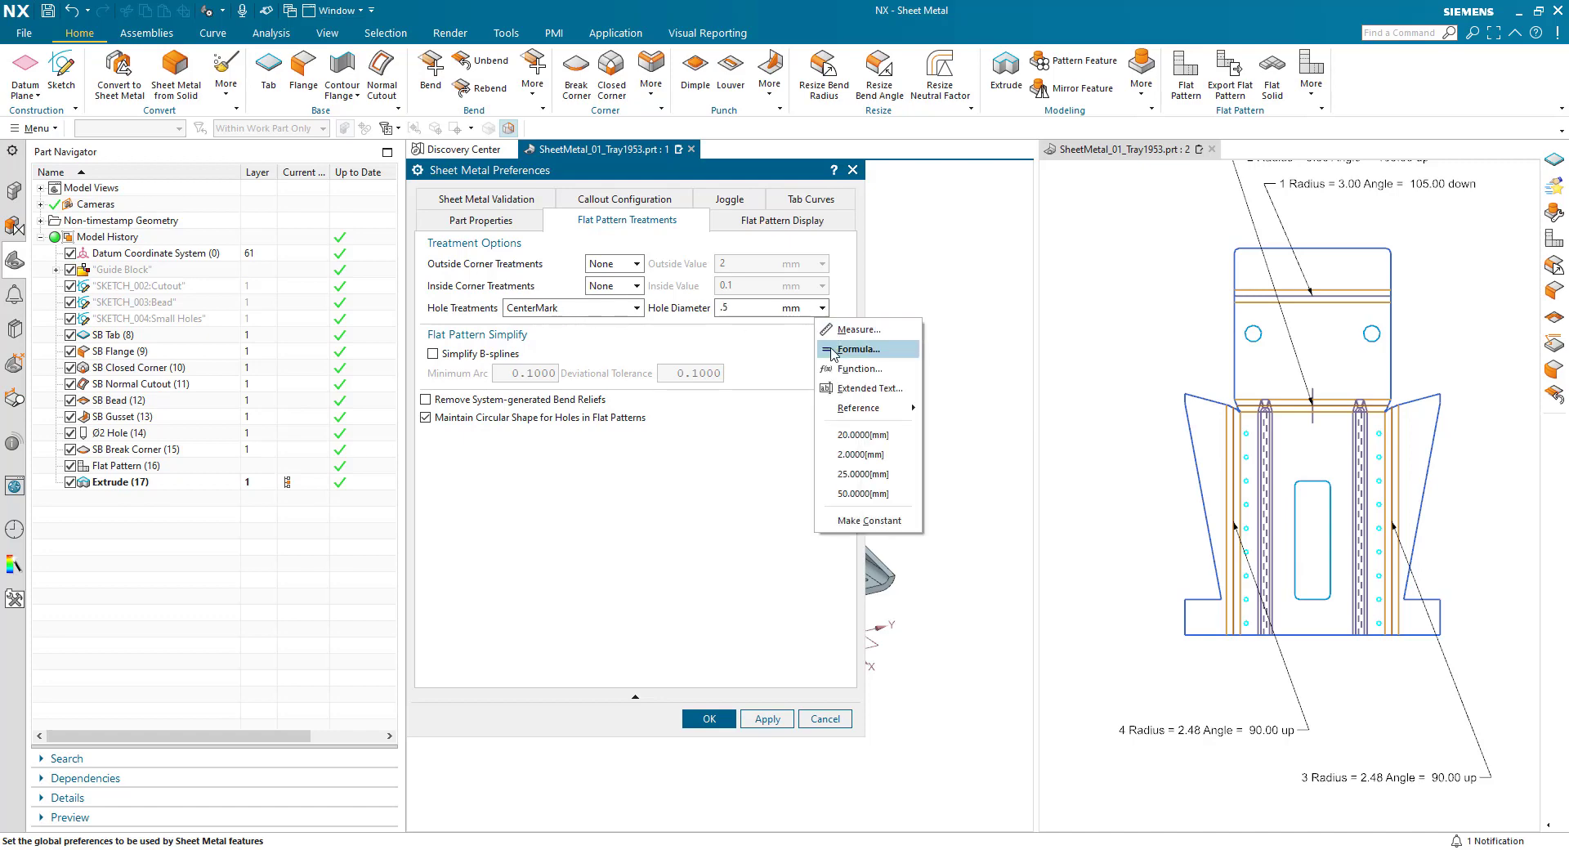
click(833, 350)
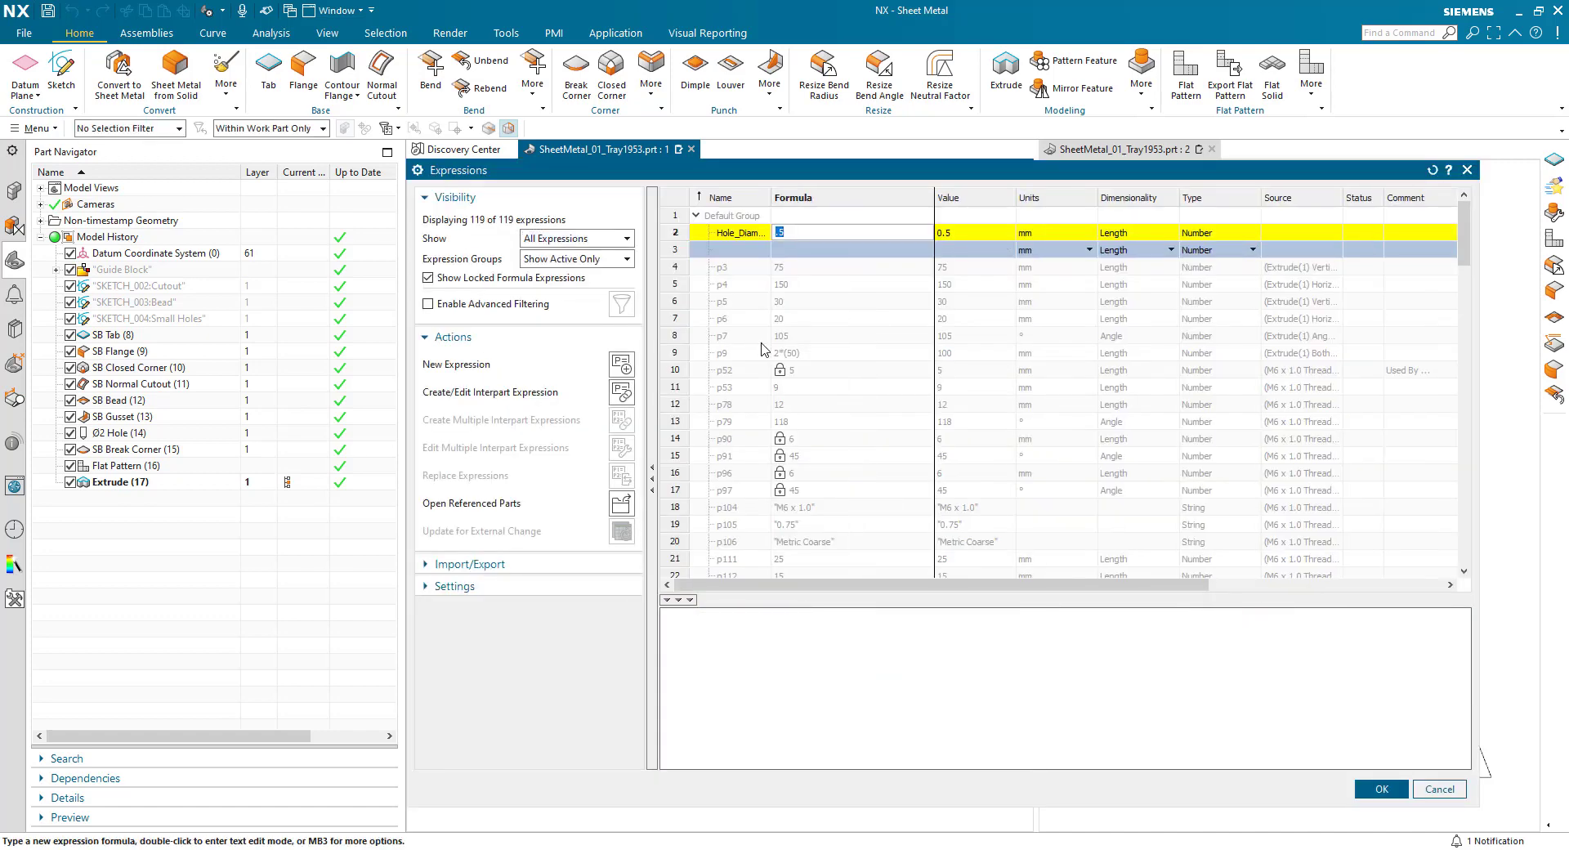
text(sheet)
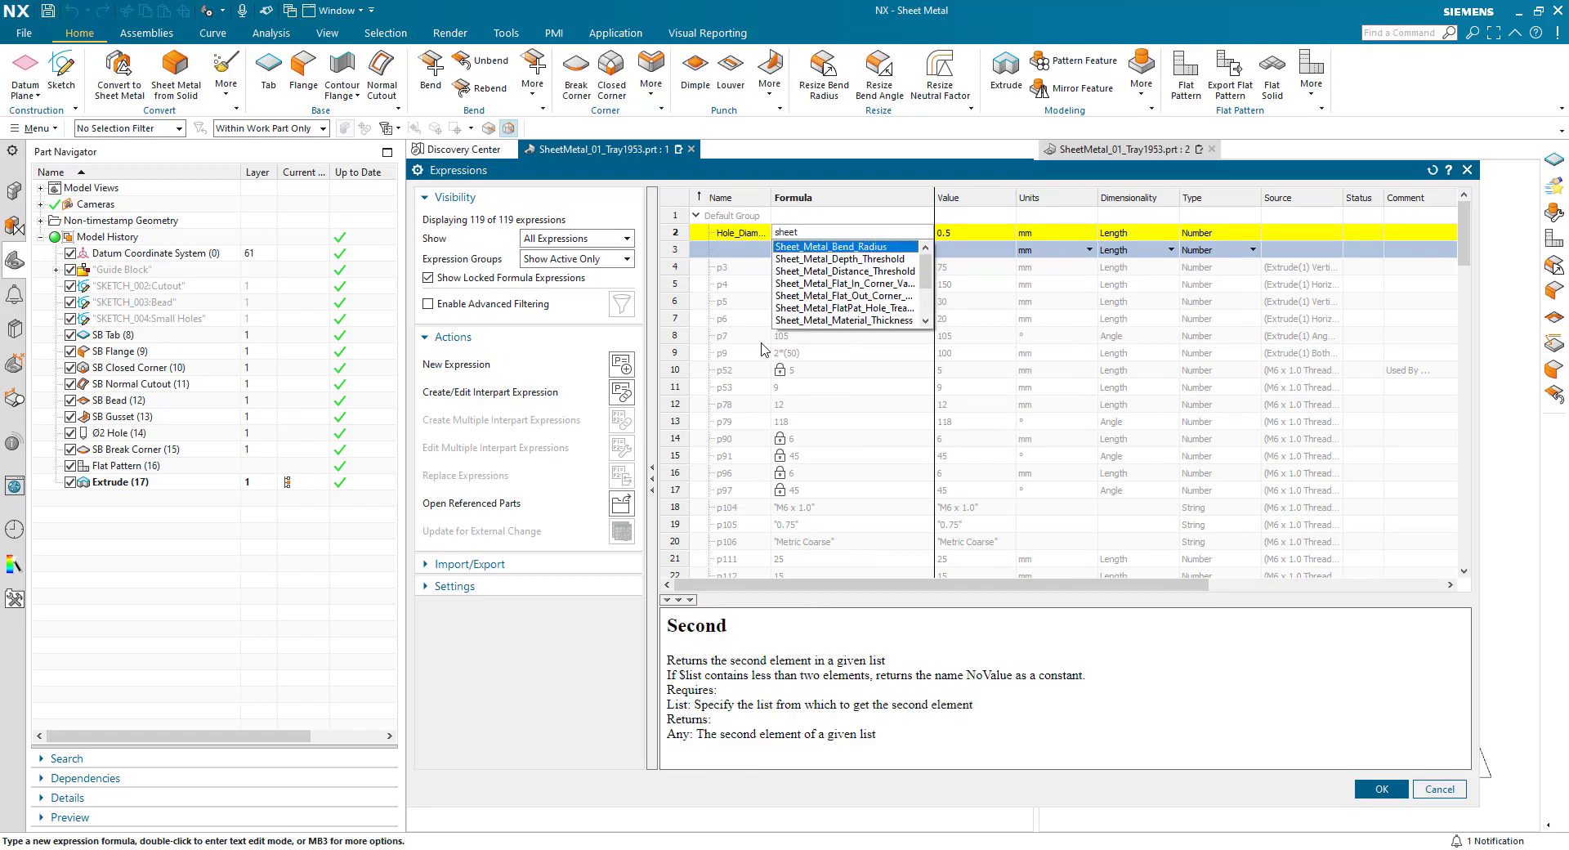
click(805, 322)
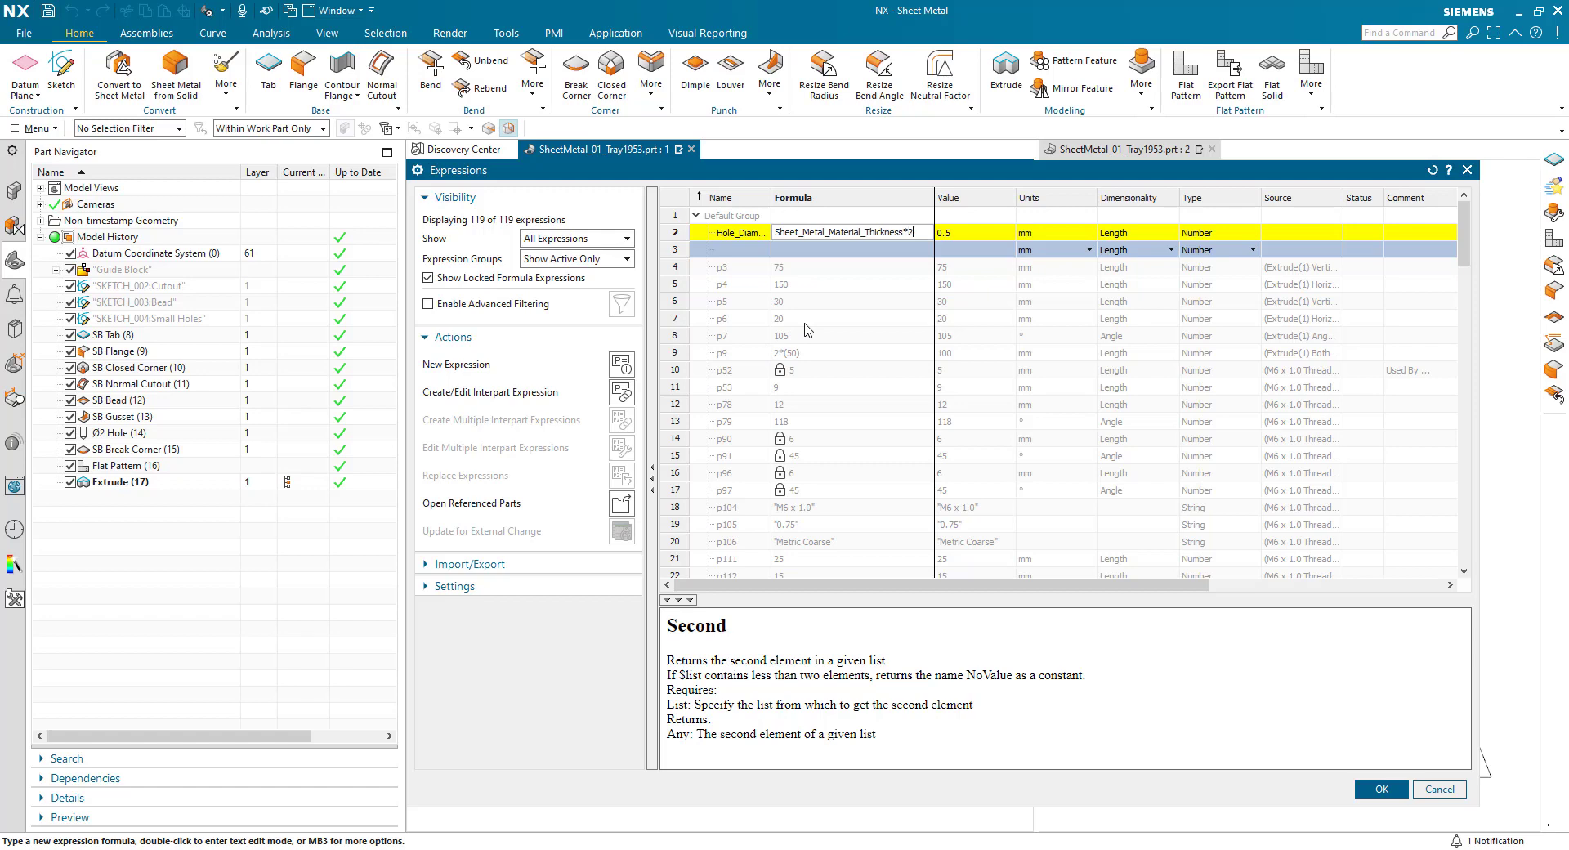
key(Return)
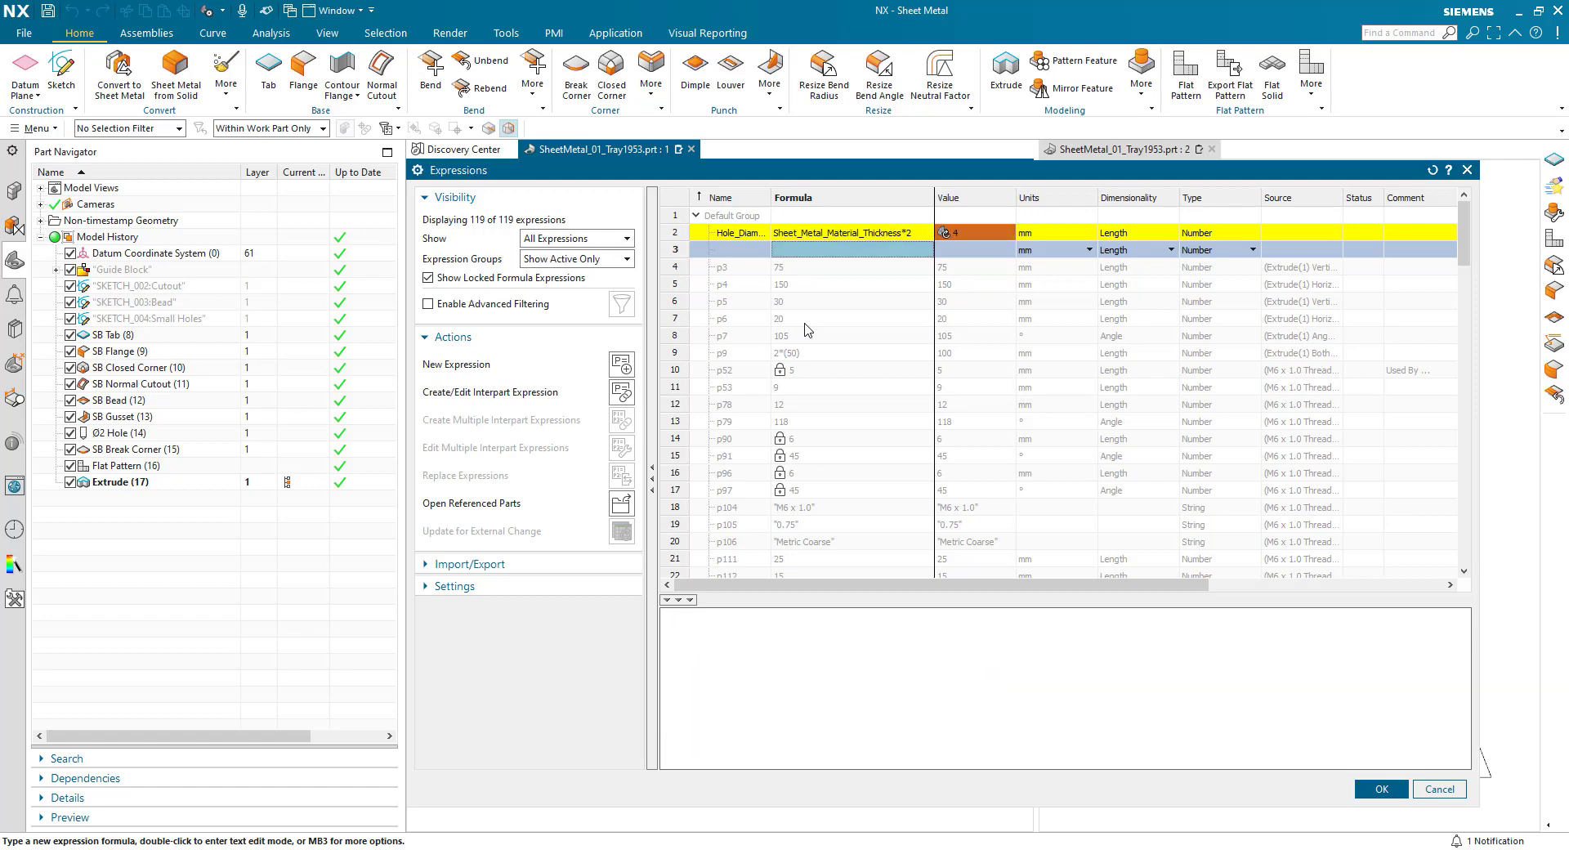
click(1378, 789)
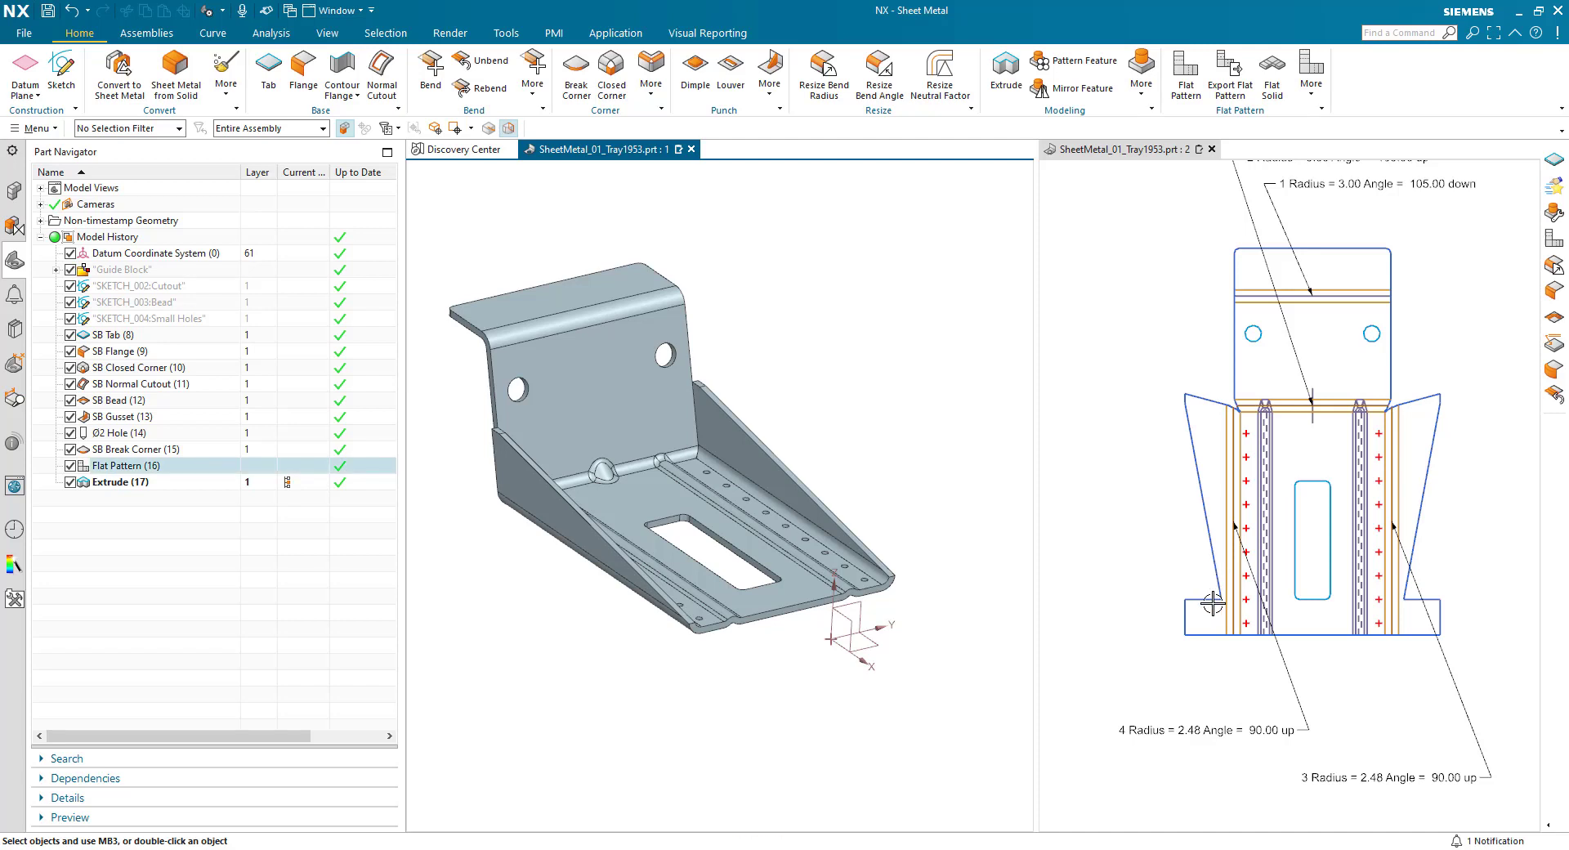
- Add the inner corner edges of both side flanges to the existing 2 mm blend break corner feature
double_click(99, 449)
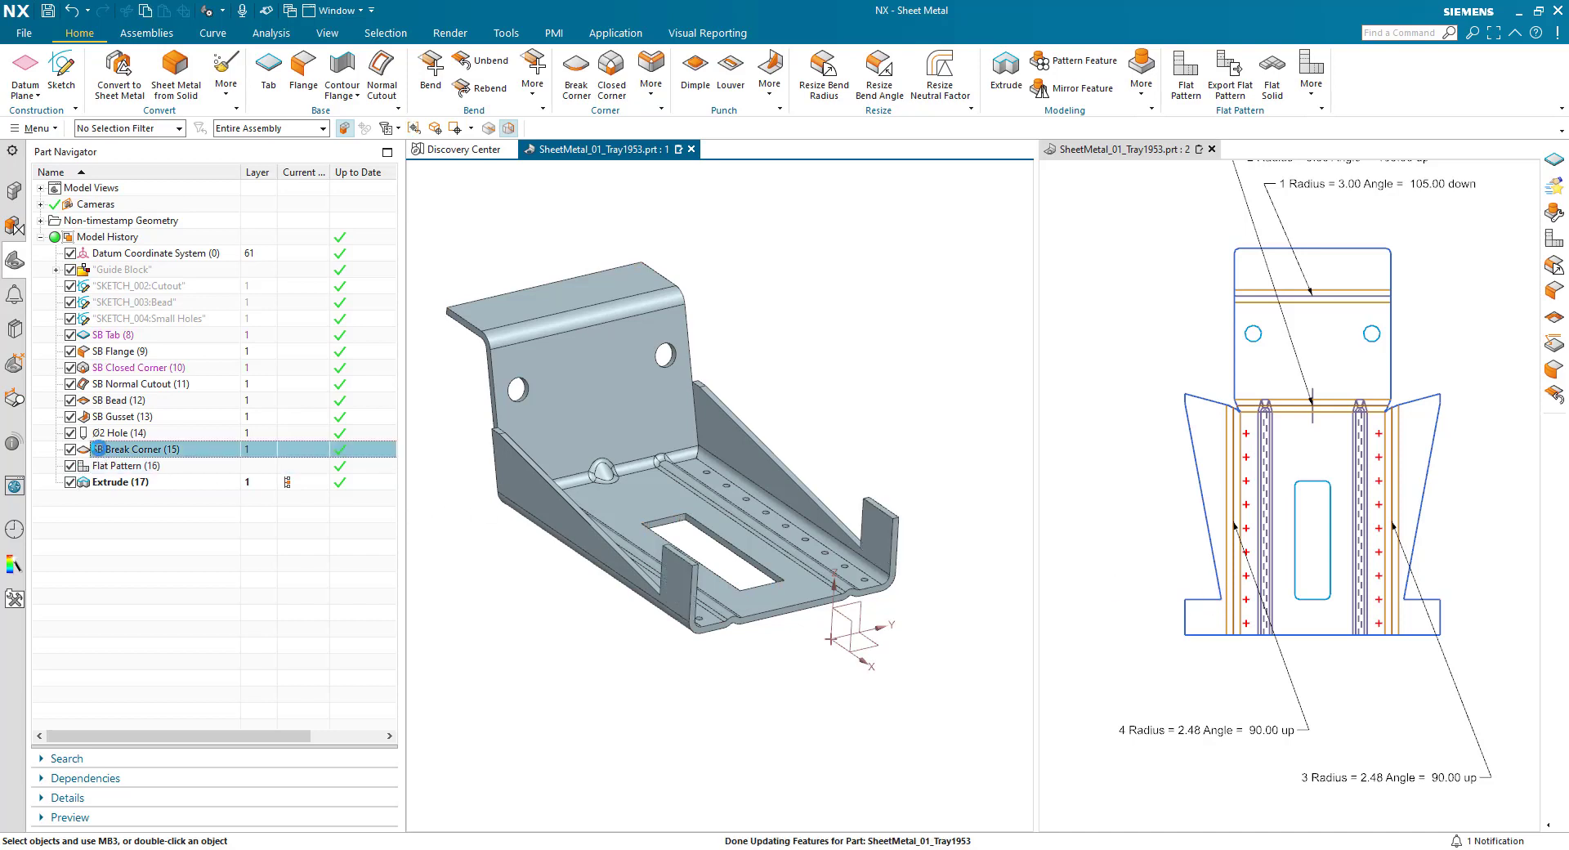
middle_drag(596, 640, 663, 654)
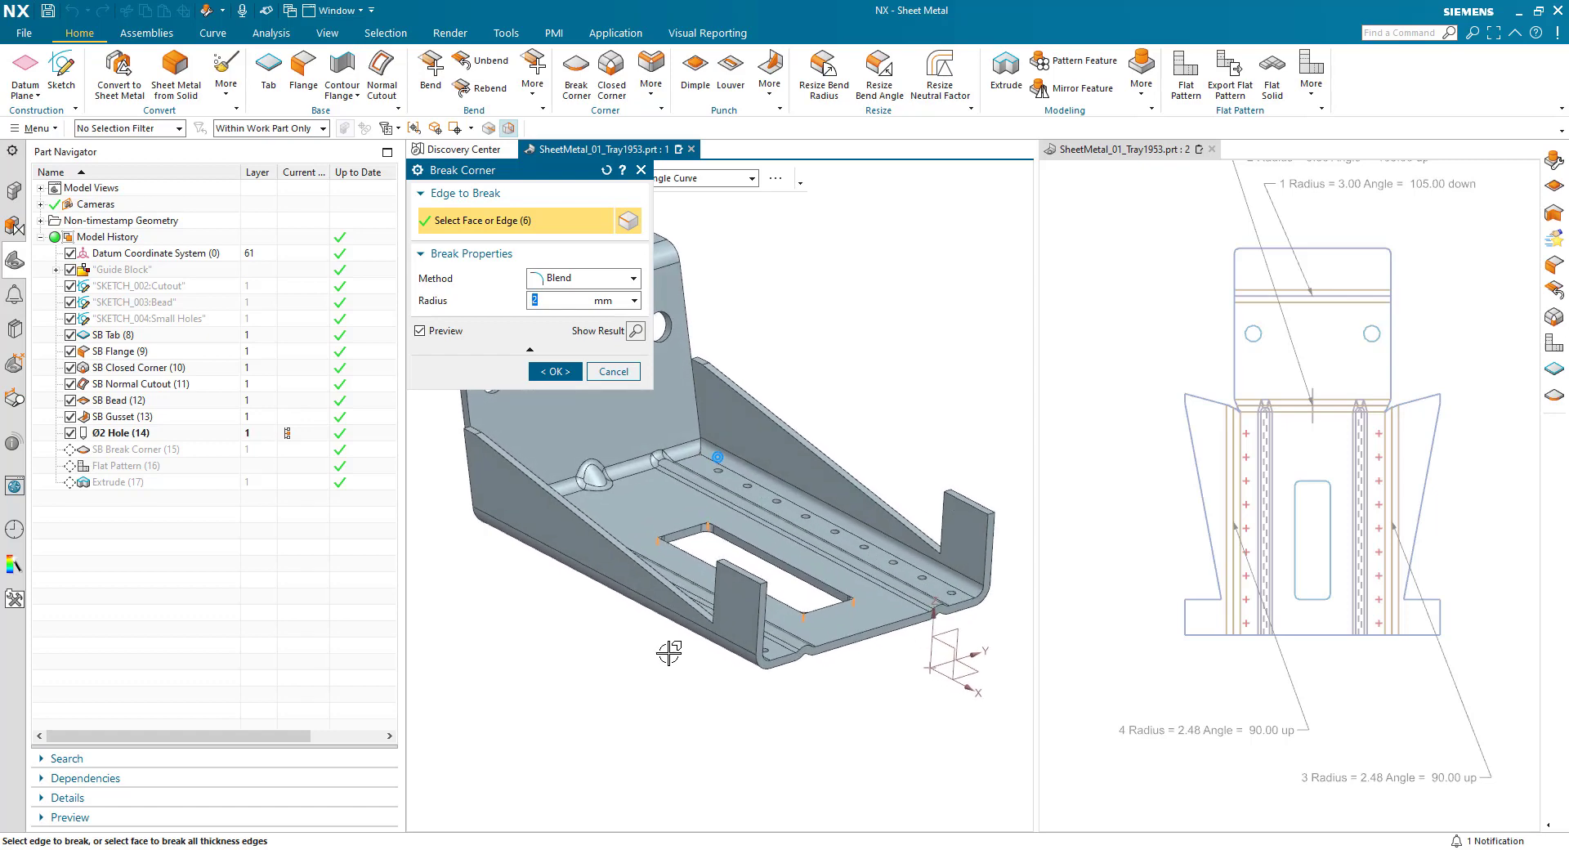
click(905, 529)
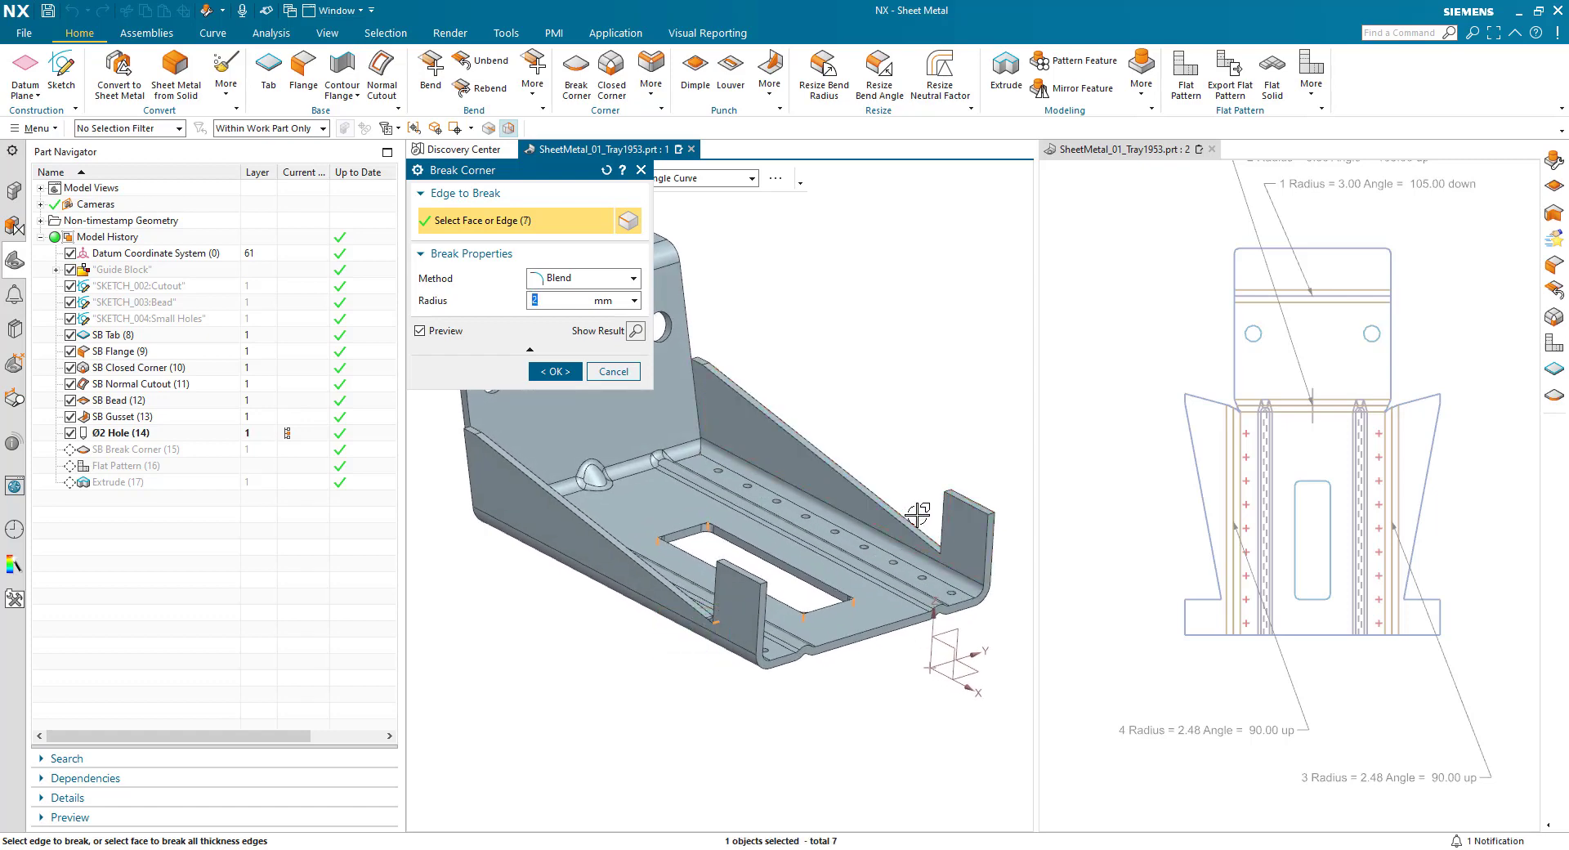
click(942, 553)
click(555, 372)
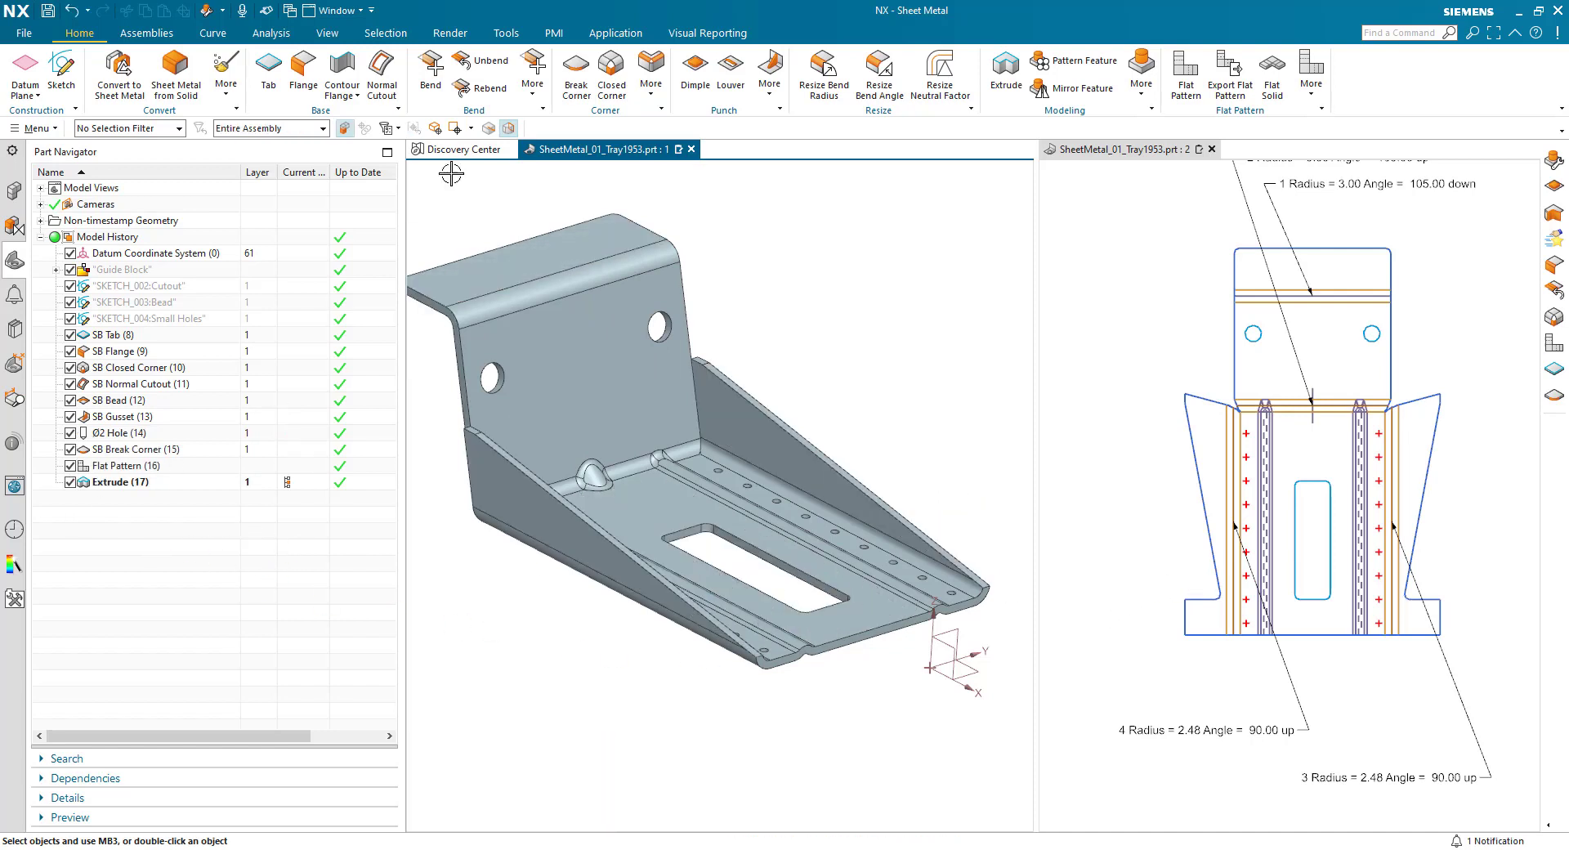
- Break the two outer corners at the front ends of the side flanges with a 2 mm blend as a new feature
click(576, 75)
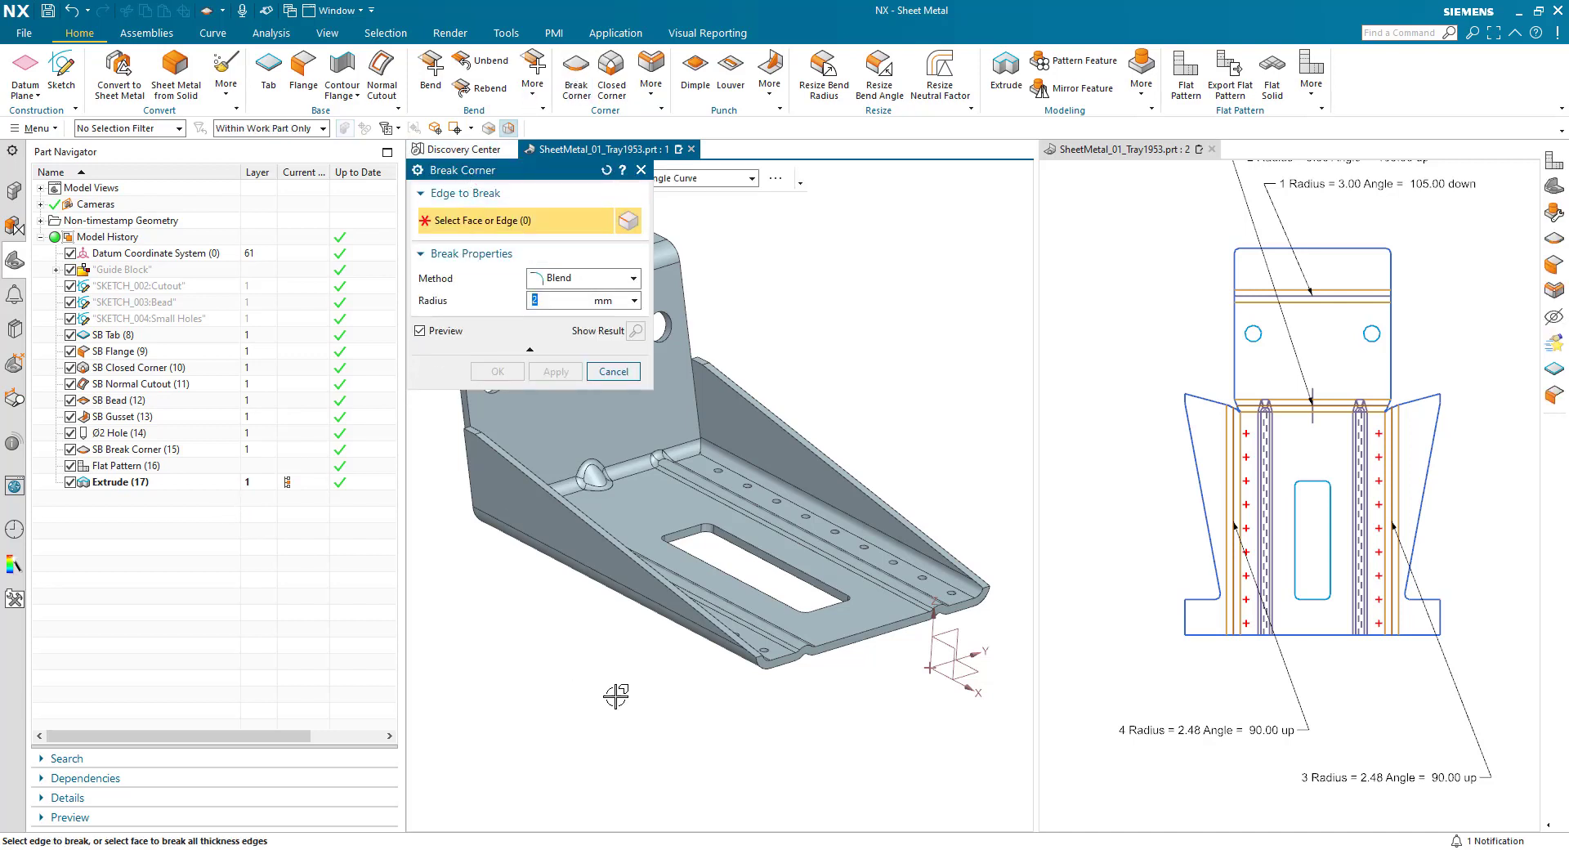
click(756, 656)
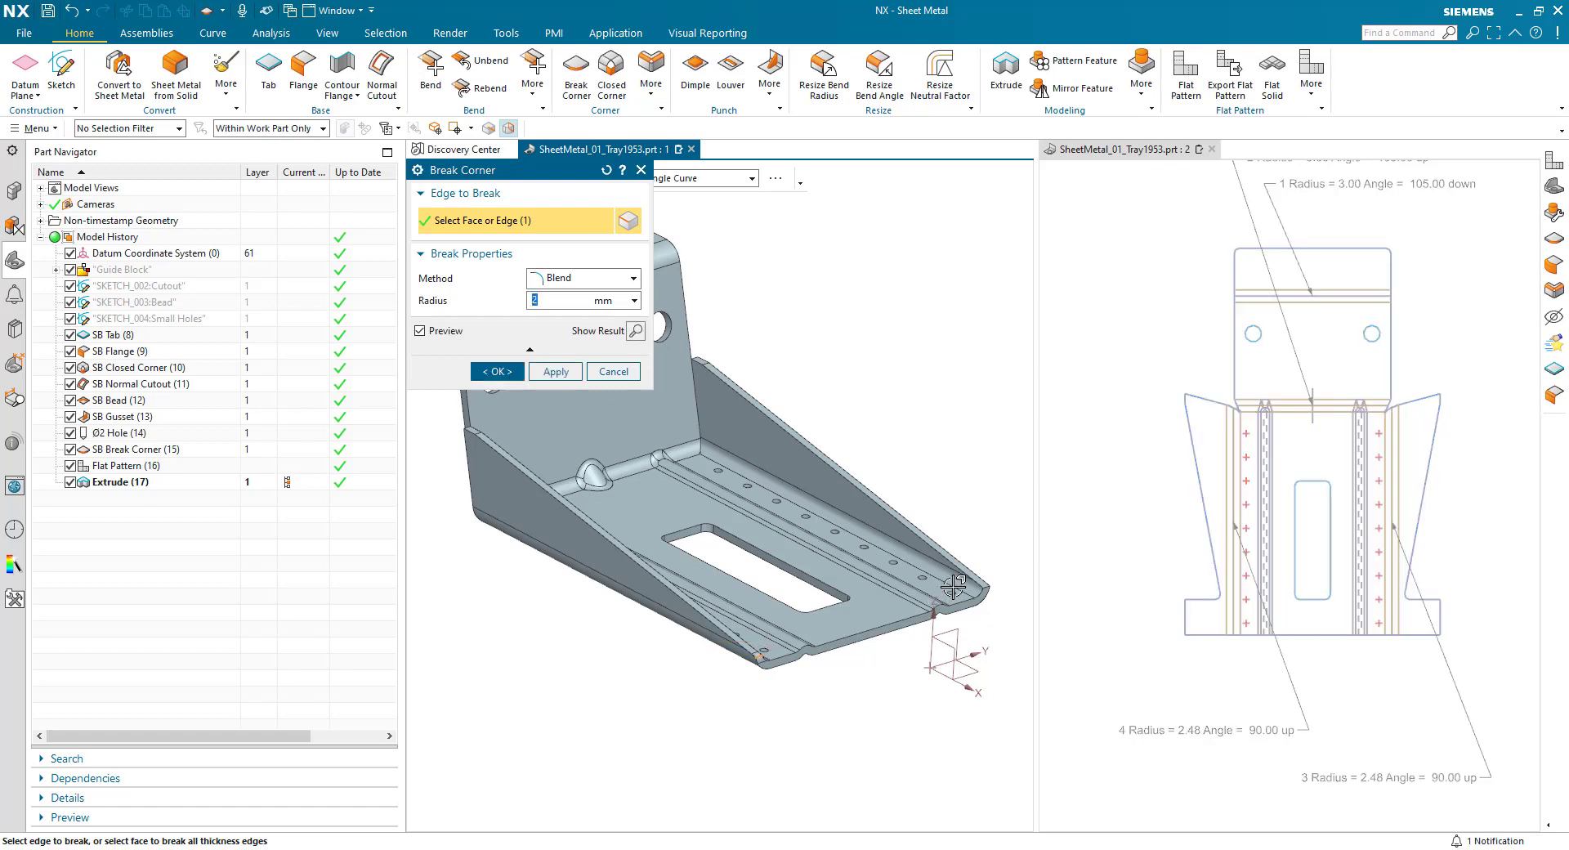
click(988, 599)
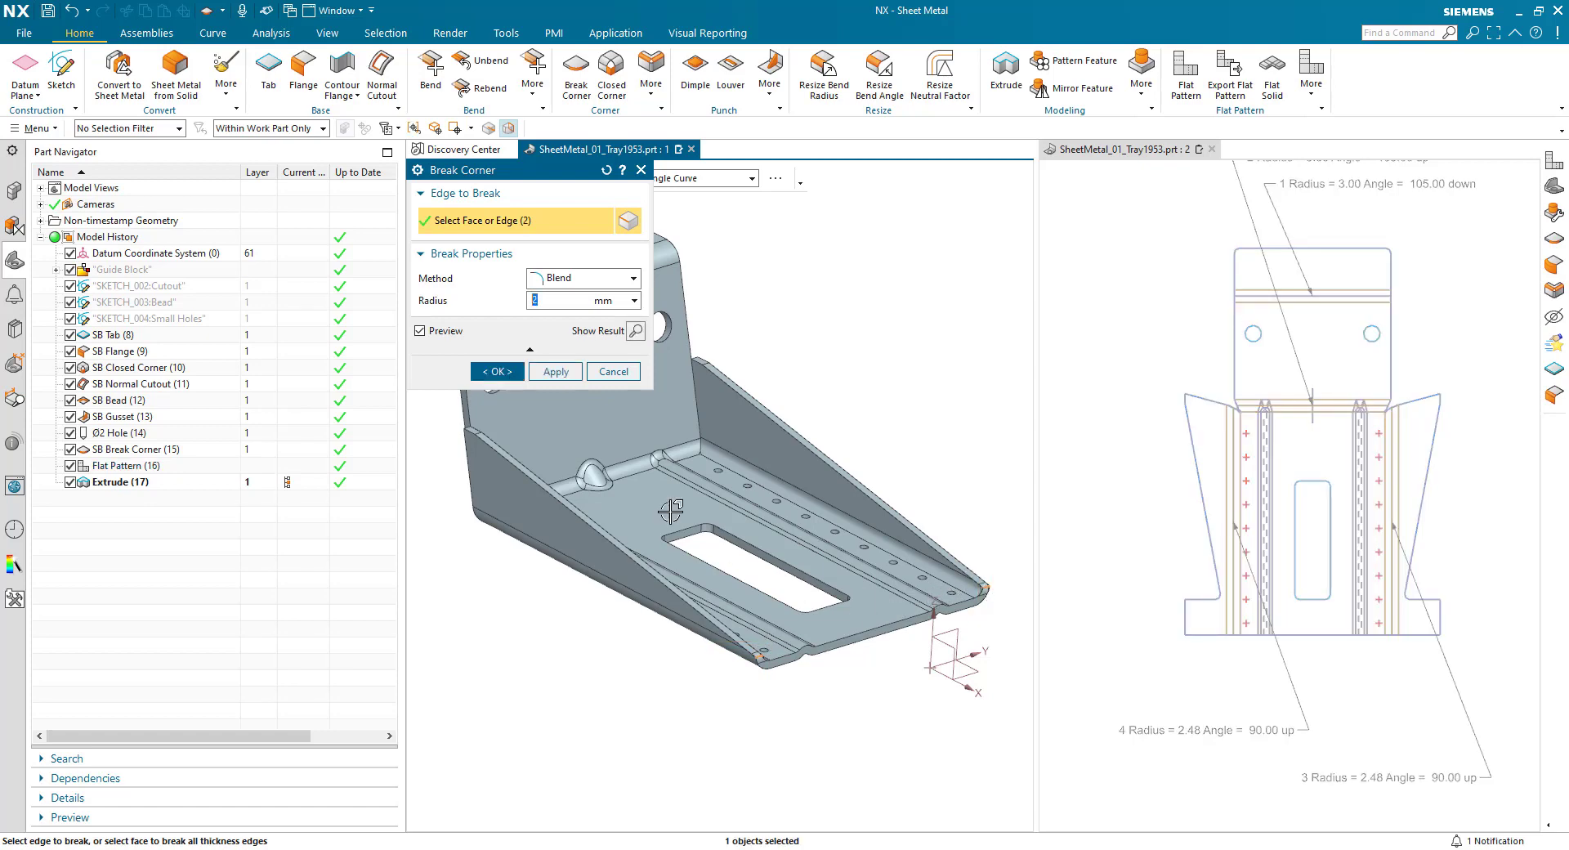
click(473, 375)
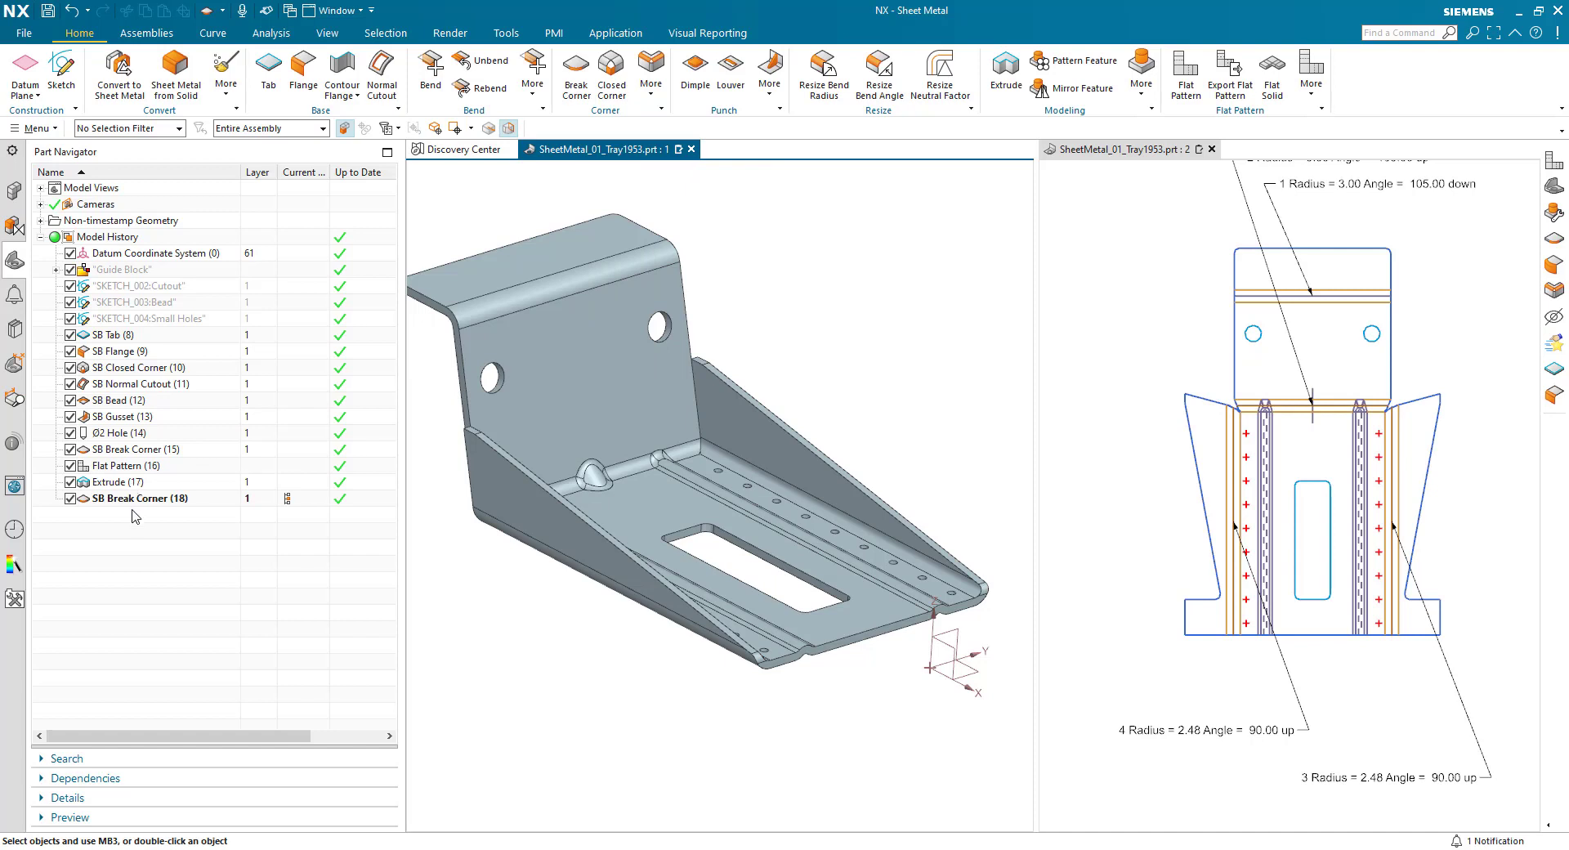
- Examine the exterior and interior cut lengths and minimum X and Y sizes in the Flat Pattern feature's properties
key(ctrl+f)
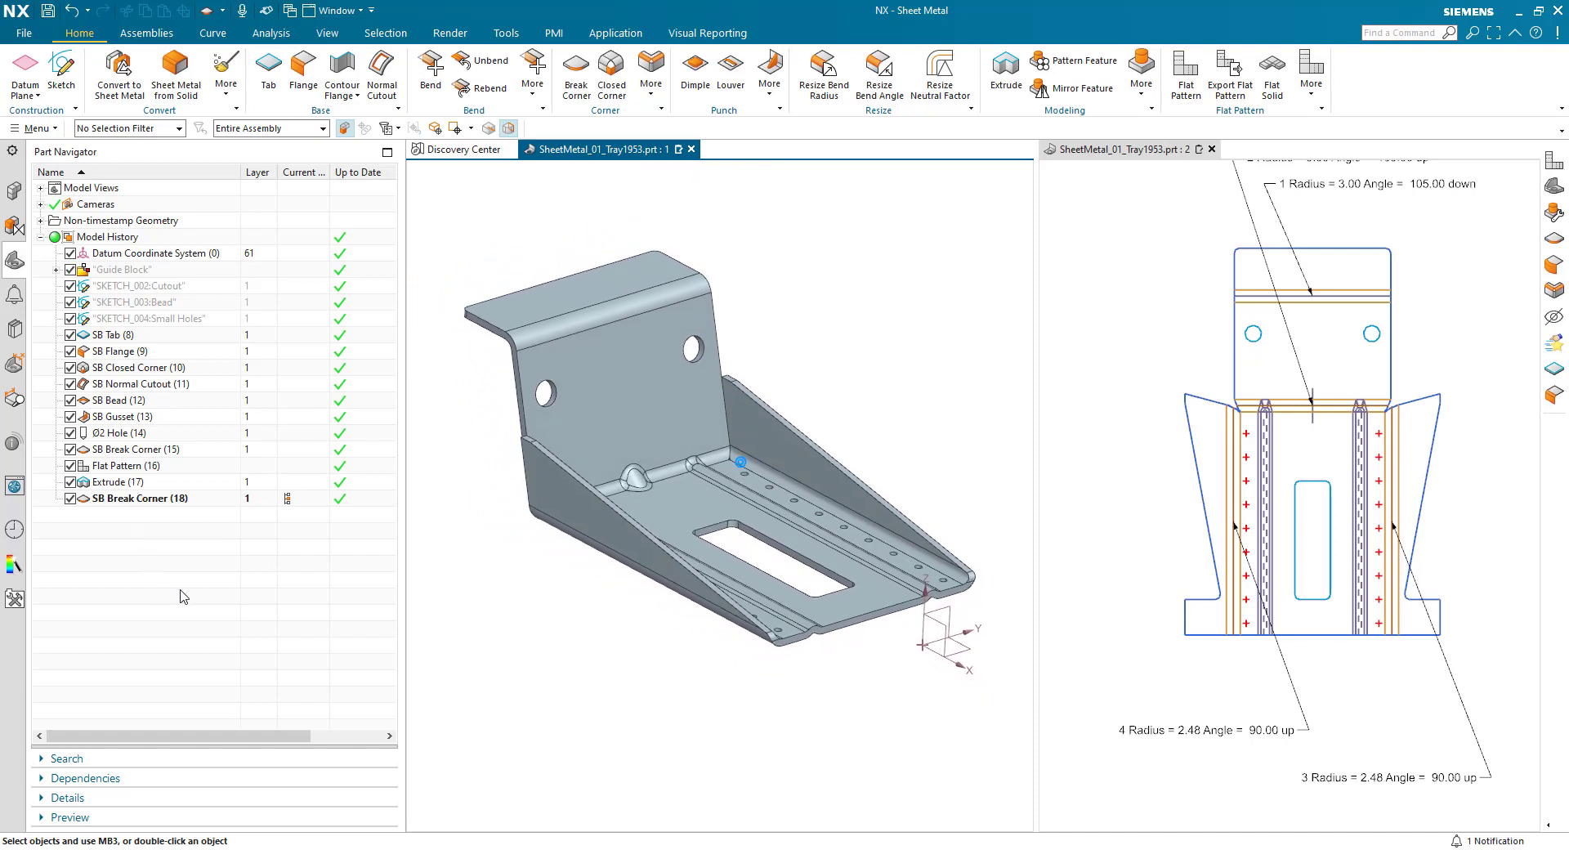
right_click(114, 472)
click(205, 725)
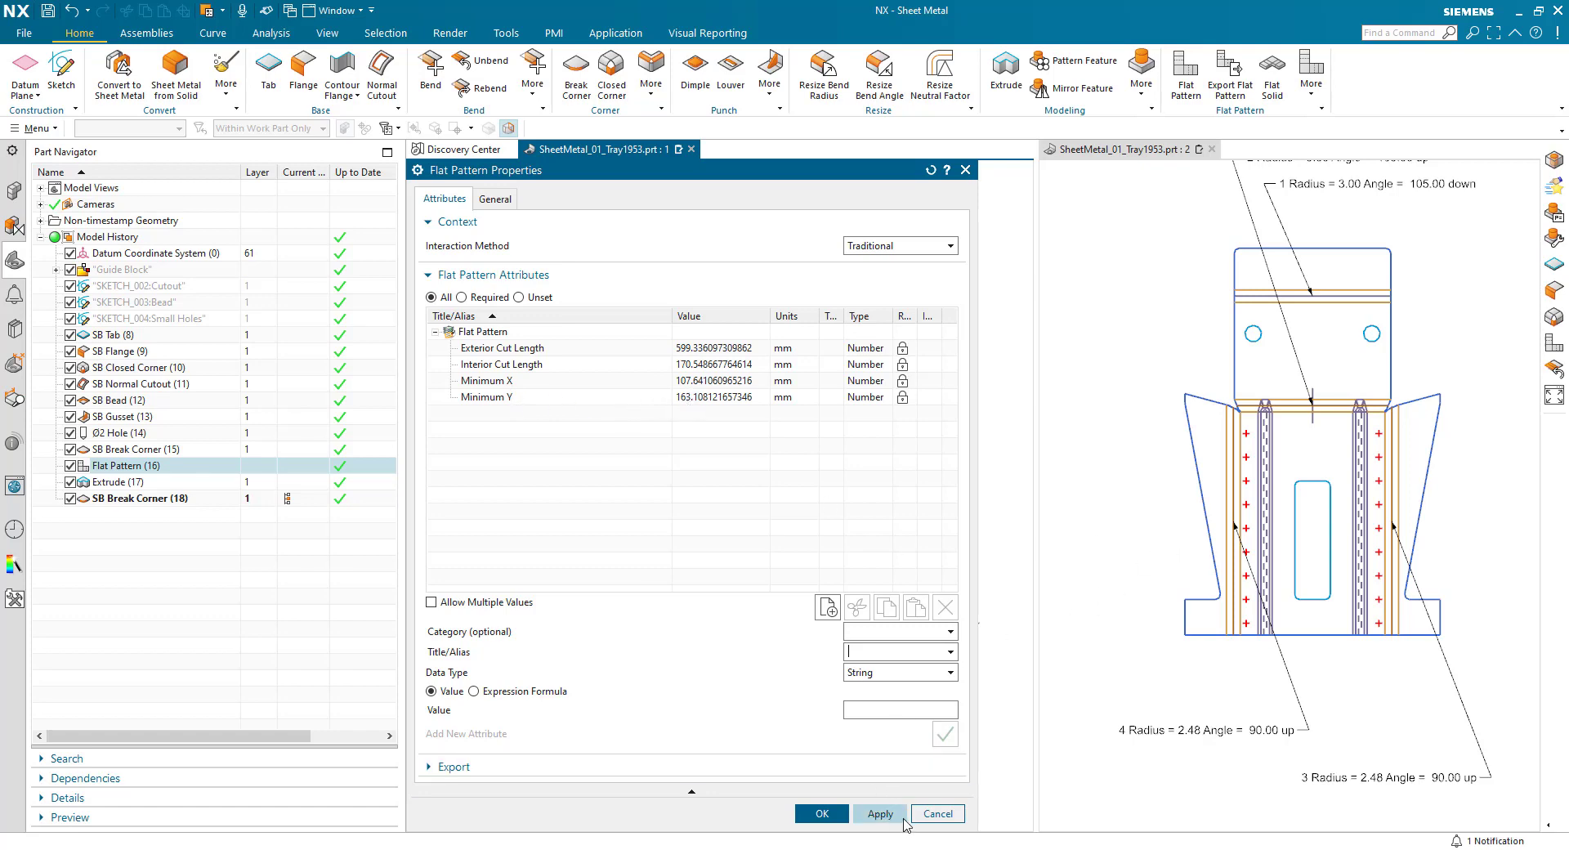
click(935, 813)
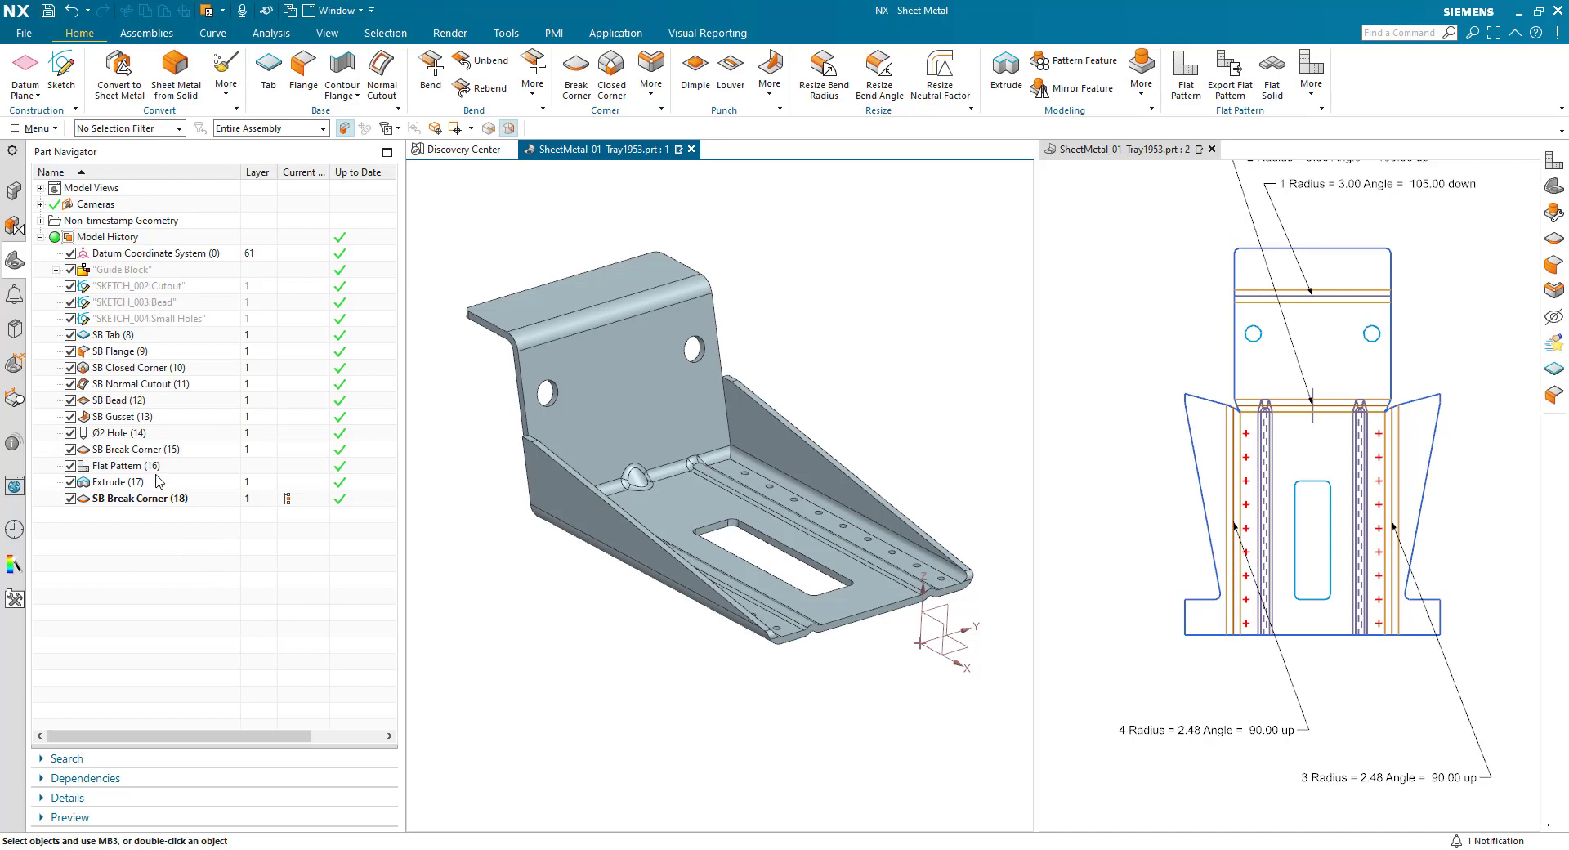
- Show the Guide Block feature group together with the sheet metal tray
right_click(114, 273)
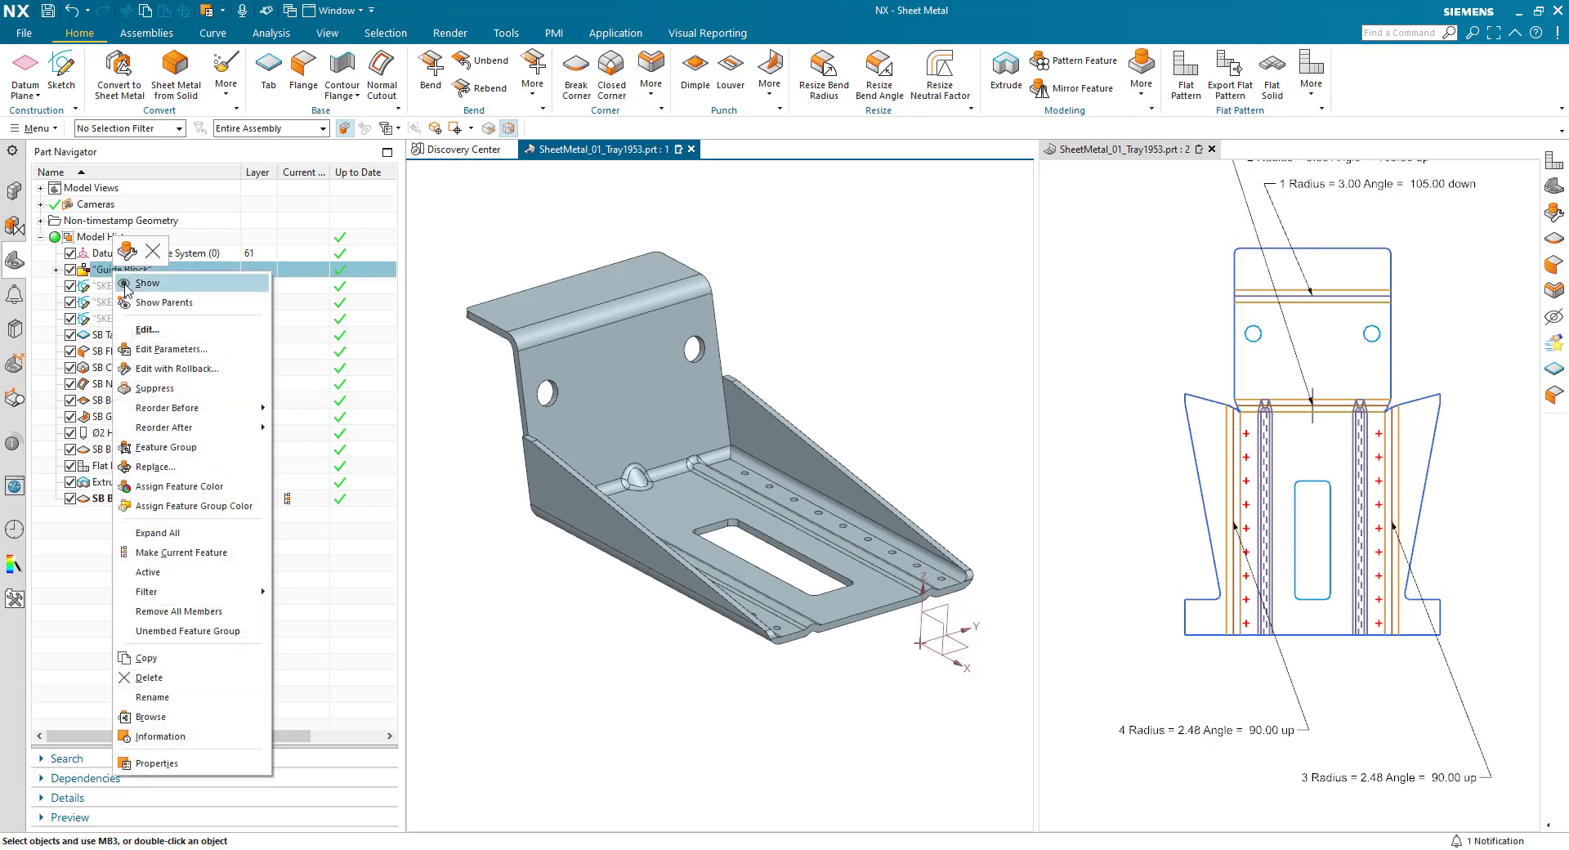
click(125, 284)
middle_drag(525, 683, 677, 759)
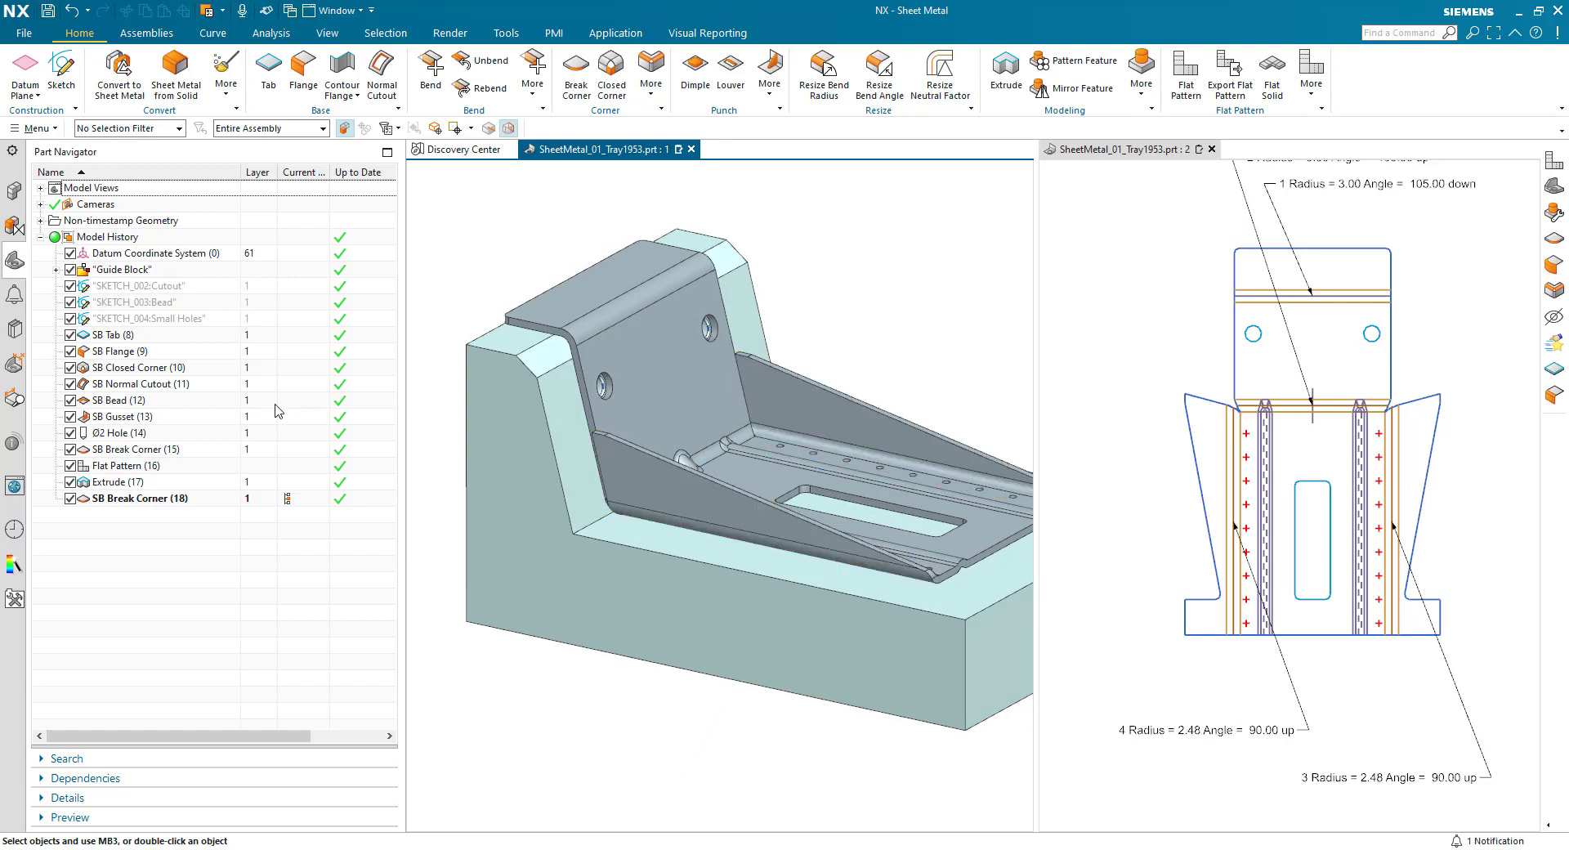
- Edit the guide block's Extrude feature and set the angular dimension of its profile to 110°
click(57, 271)
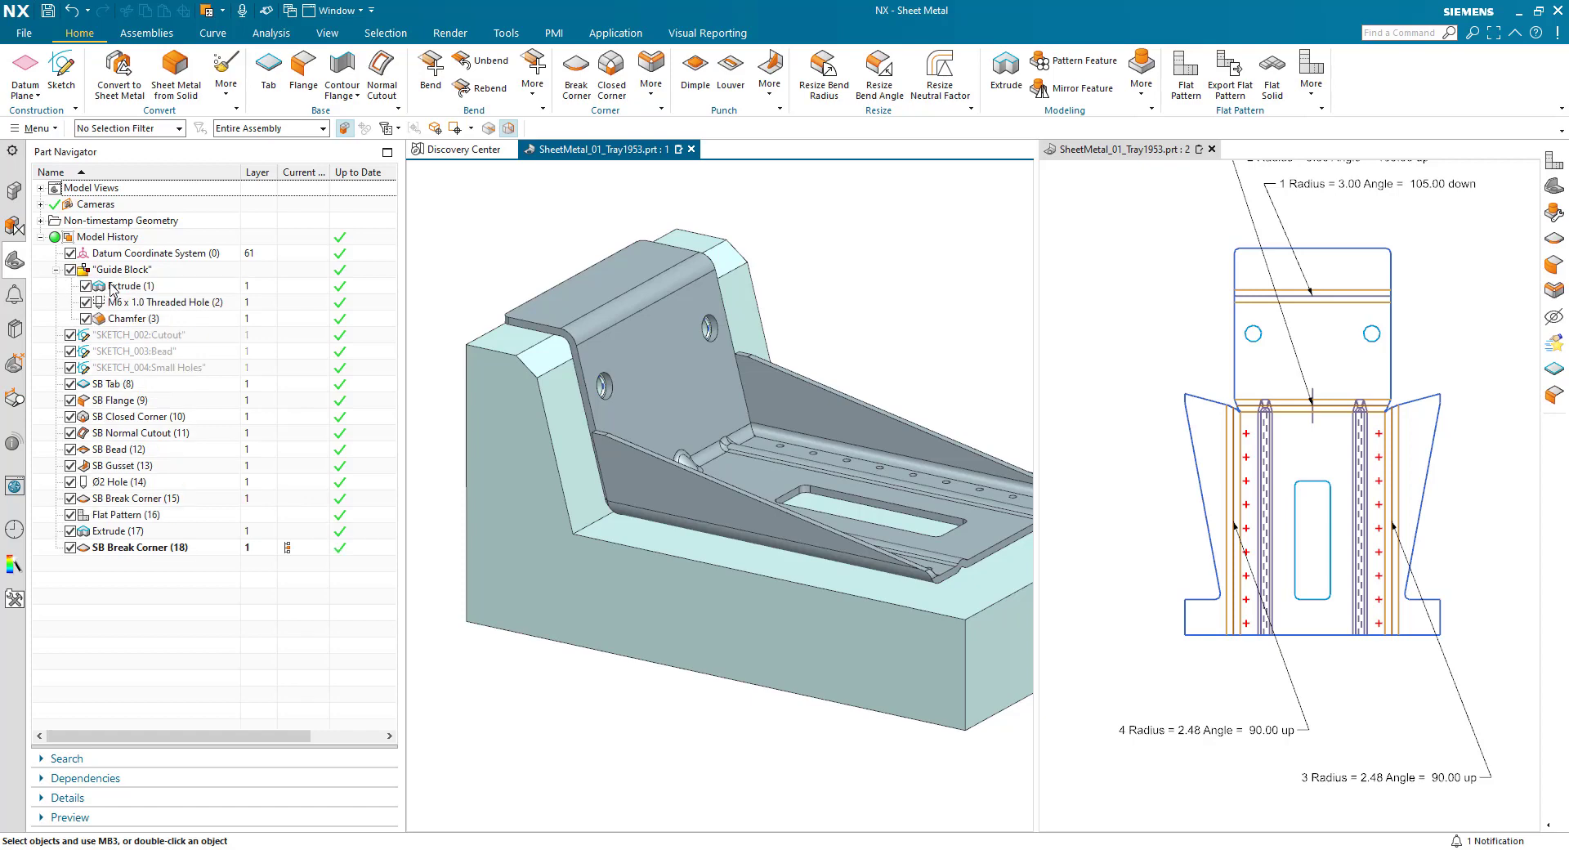
right_click(113, 288)
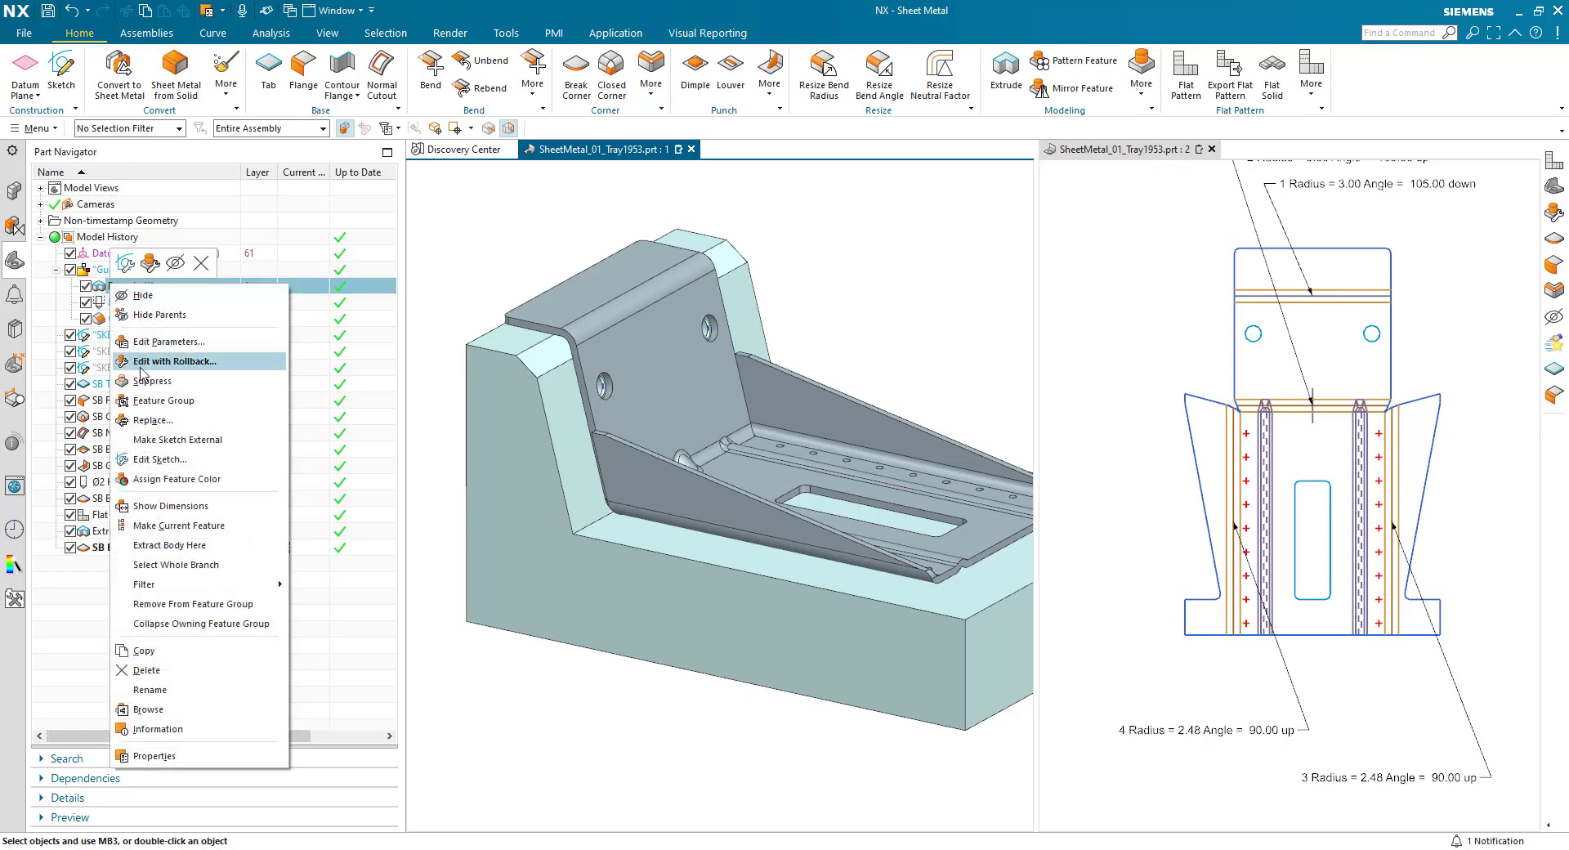
click(160, 342)
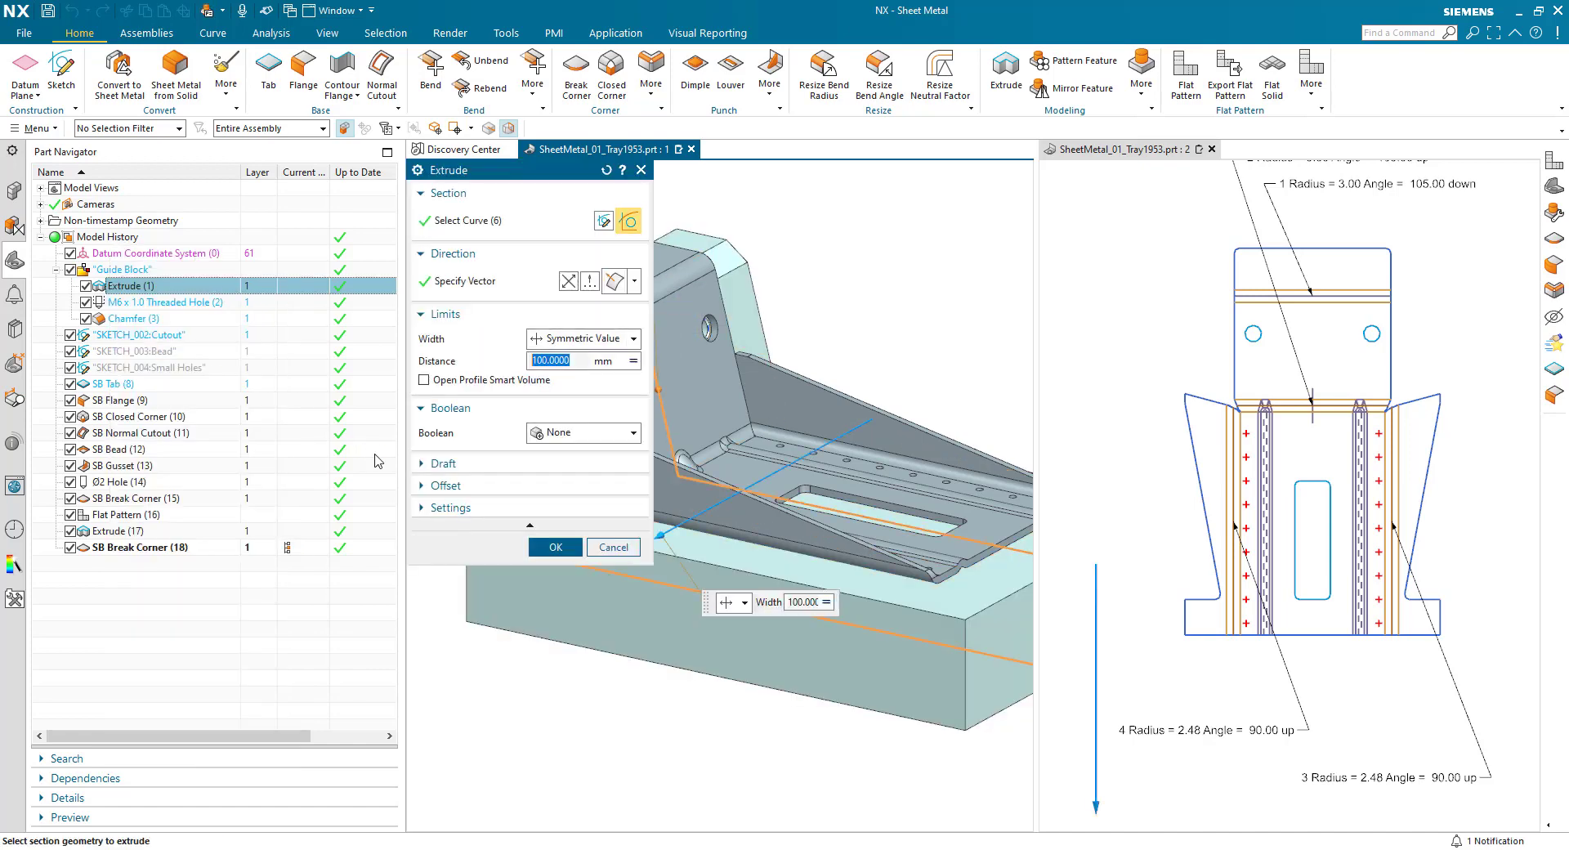
middle_drag(749, 631, 931, 460)
click(932, 460)
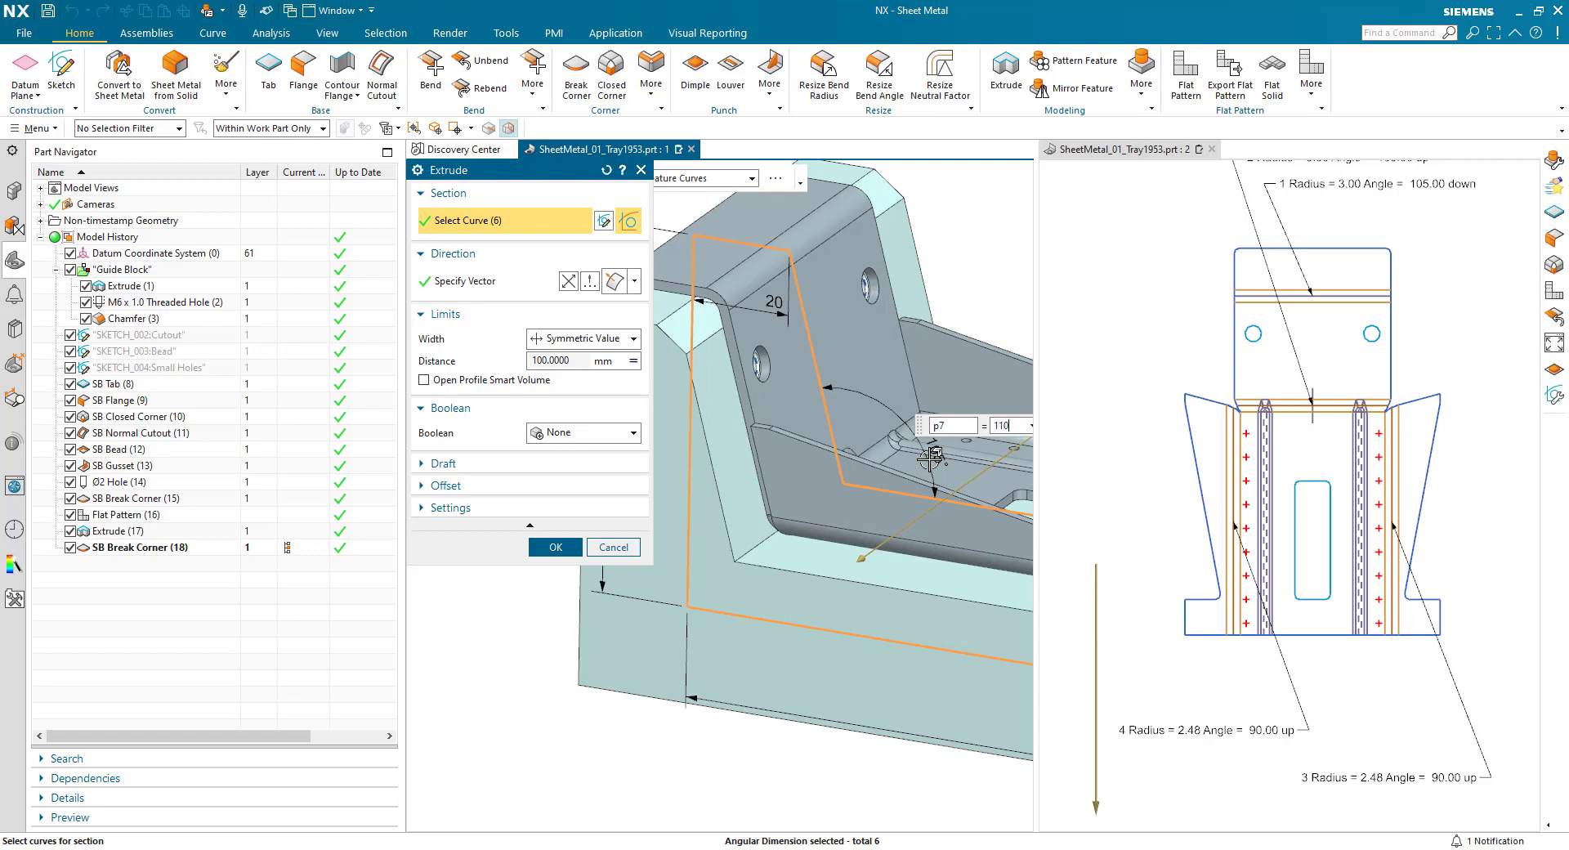
text(110)
key(Return)
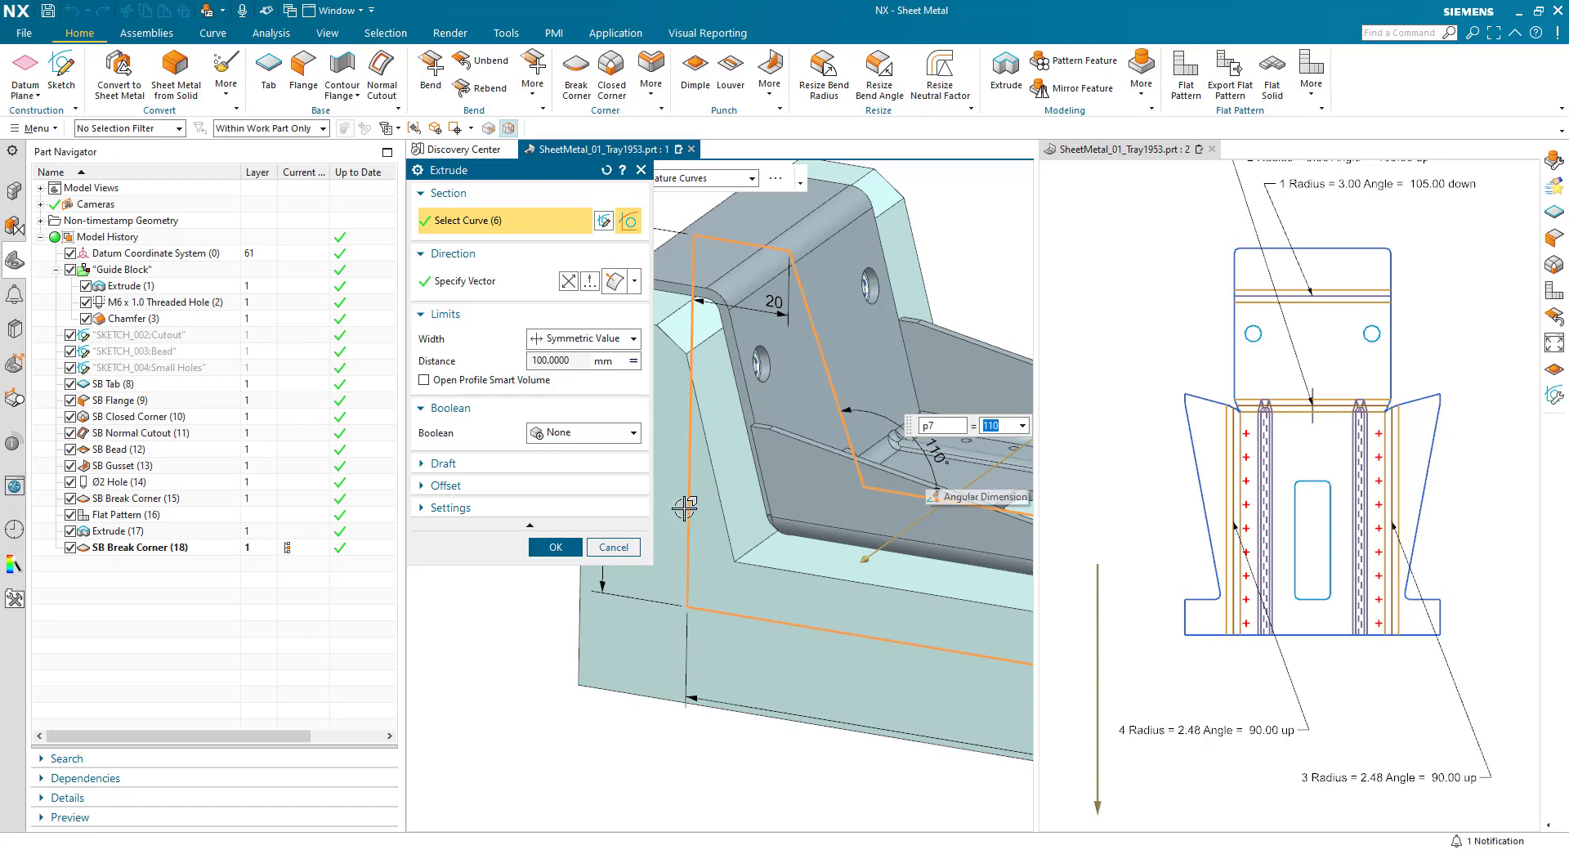
click(553, 546)
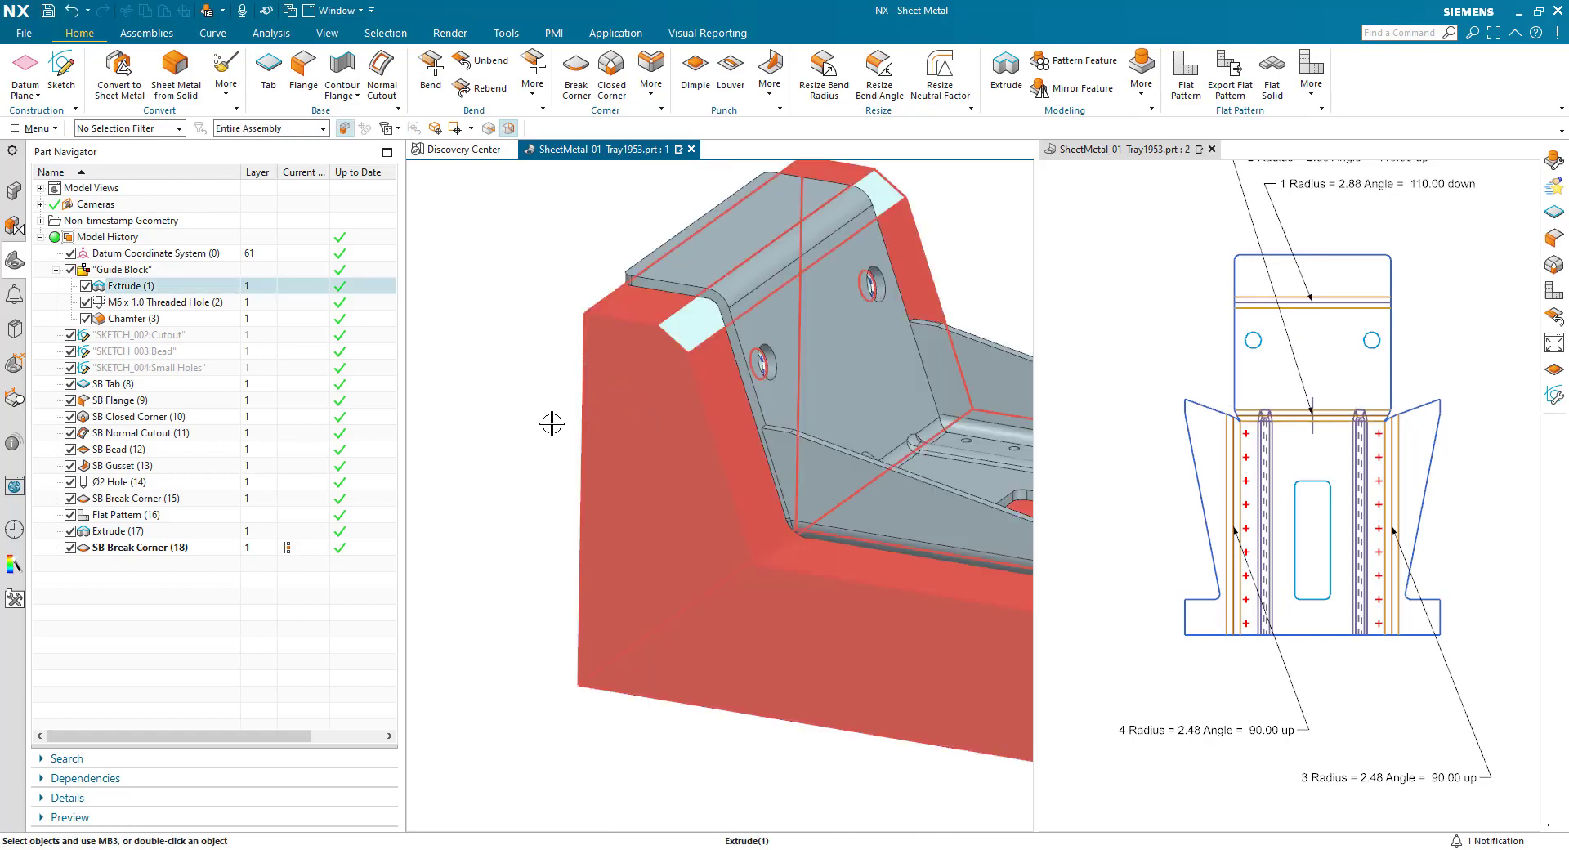
- Undo the angle change of the guide block's profile and hide the Guide Block feature group
click(458, 426)
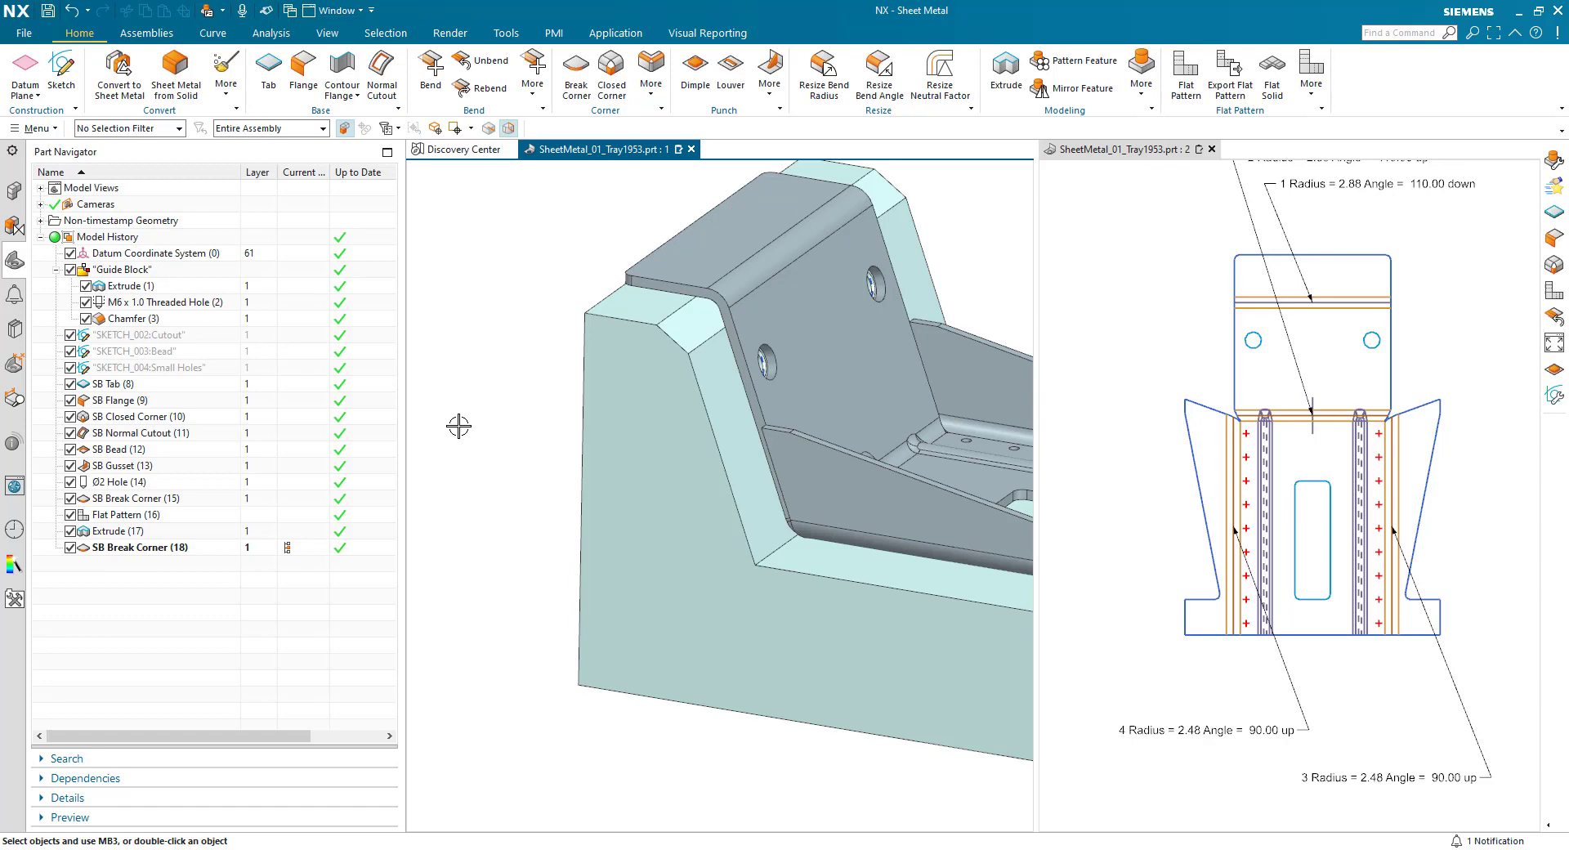
key(ctrl+z)
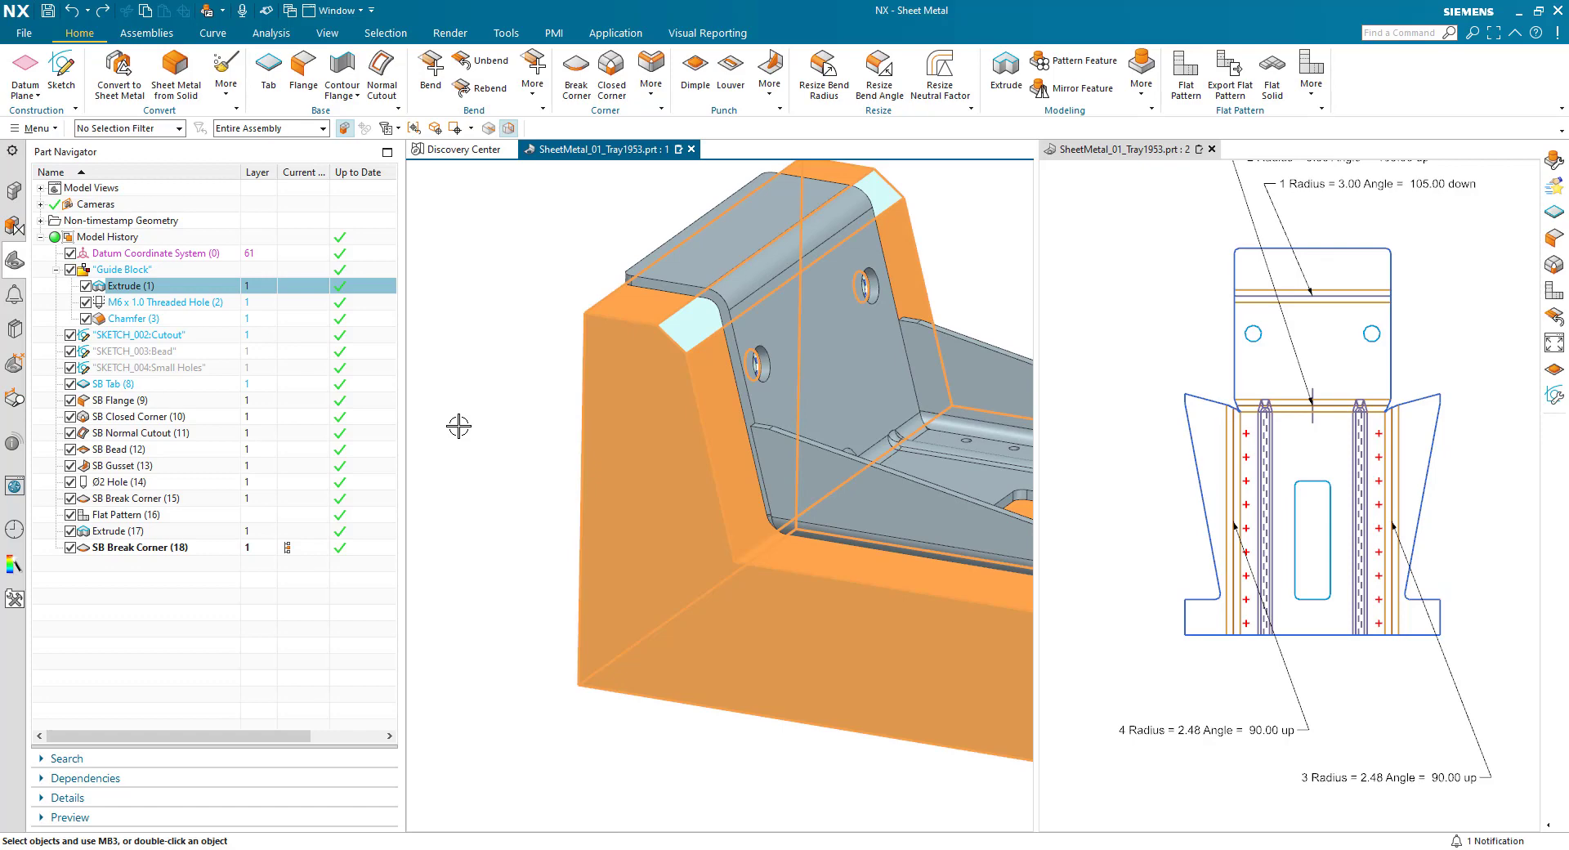
click(193, 621)
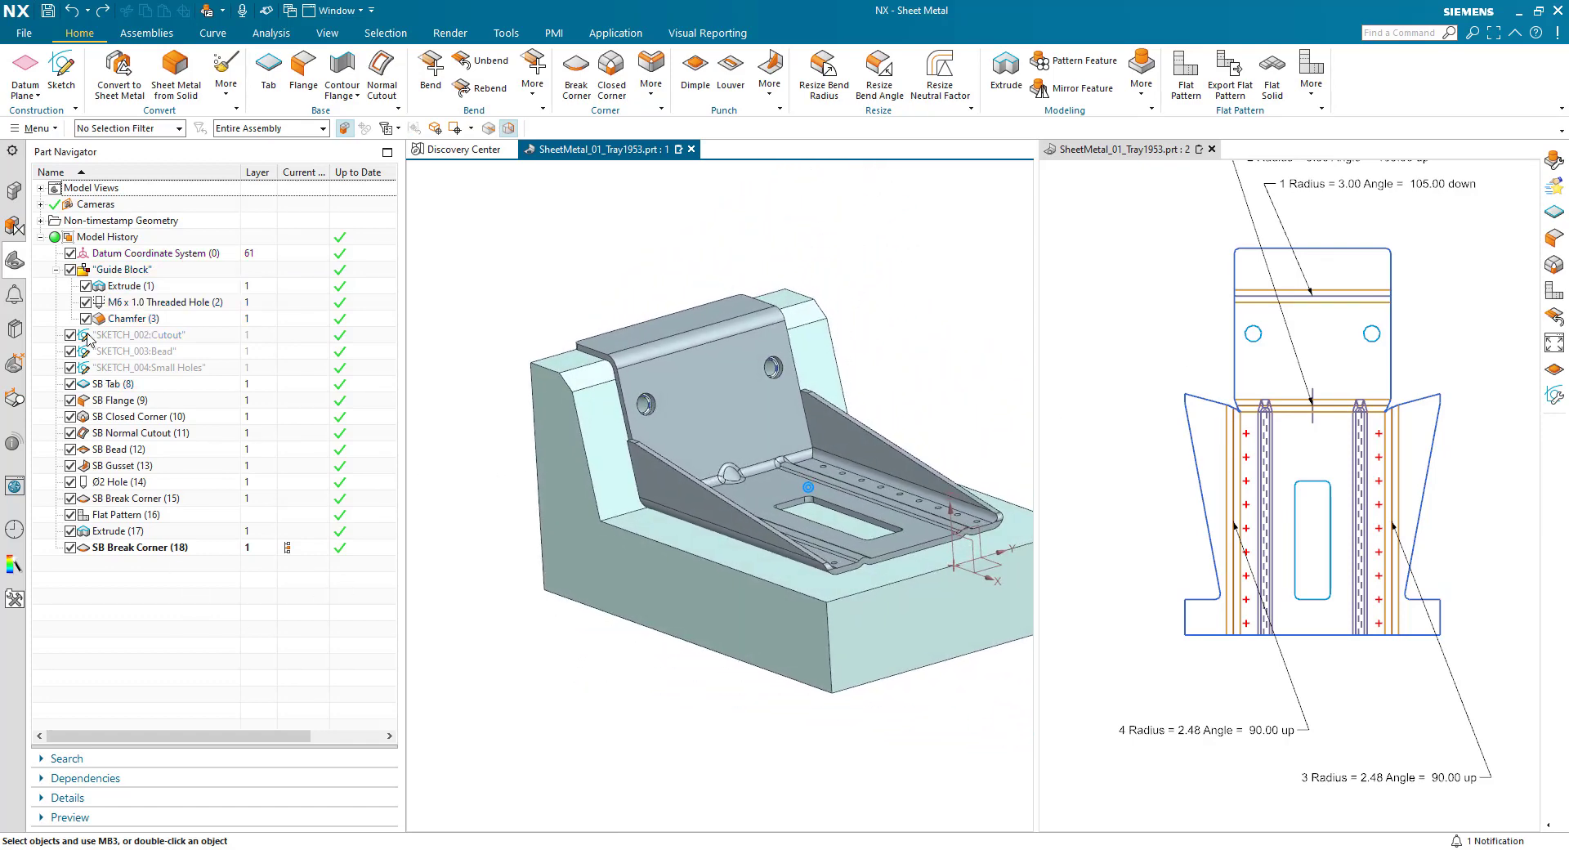
right_click(117, 271)
click(189, 281)
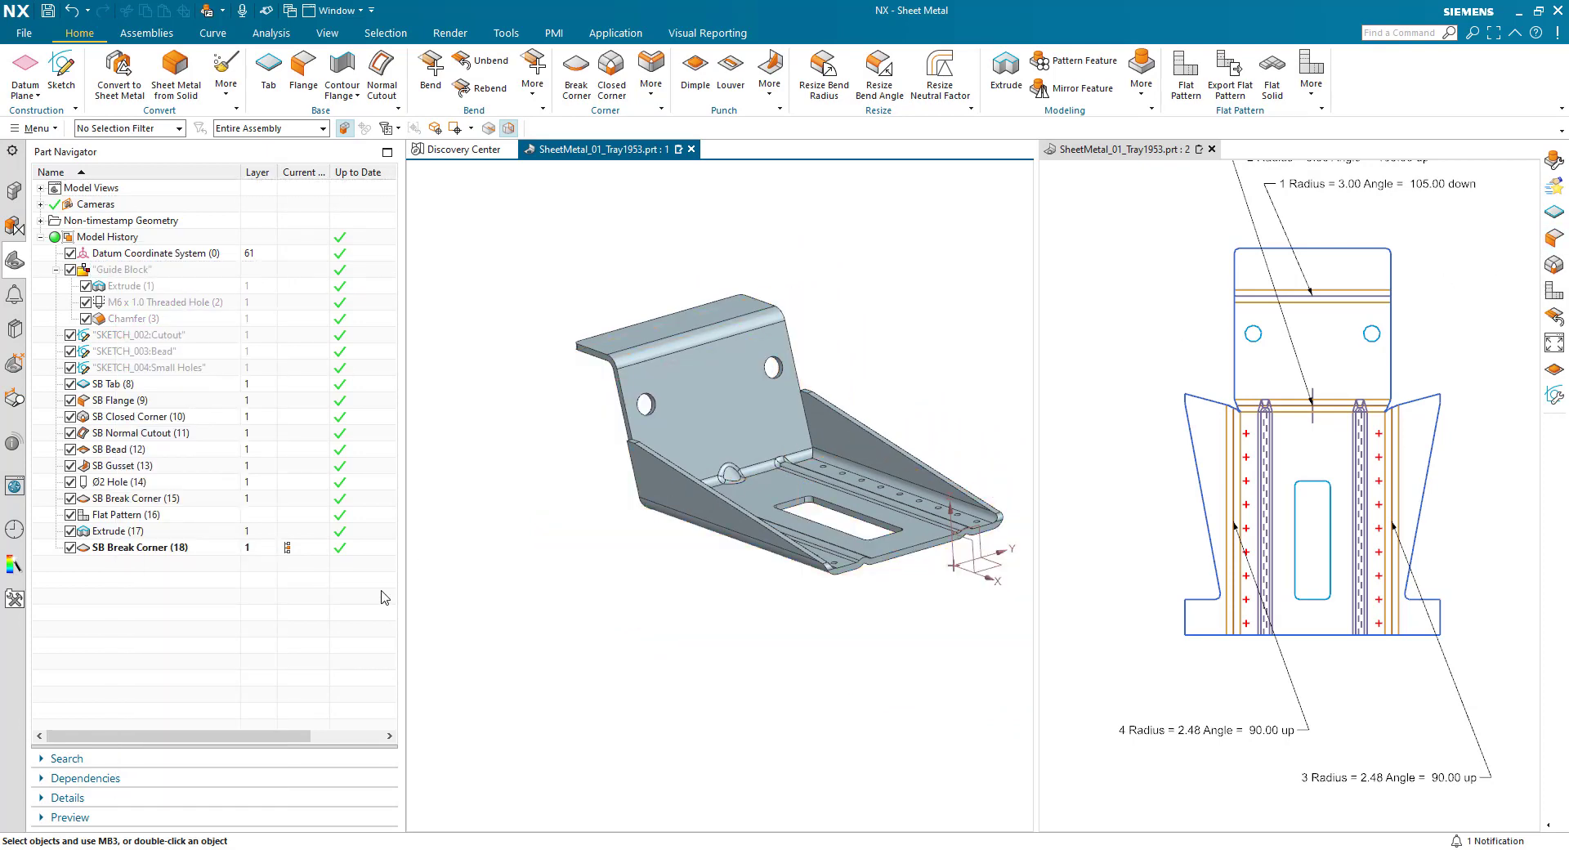
middle_drag(581, 591, 592, 657)
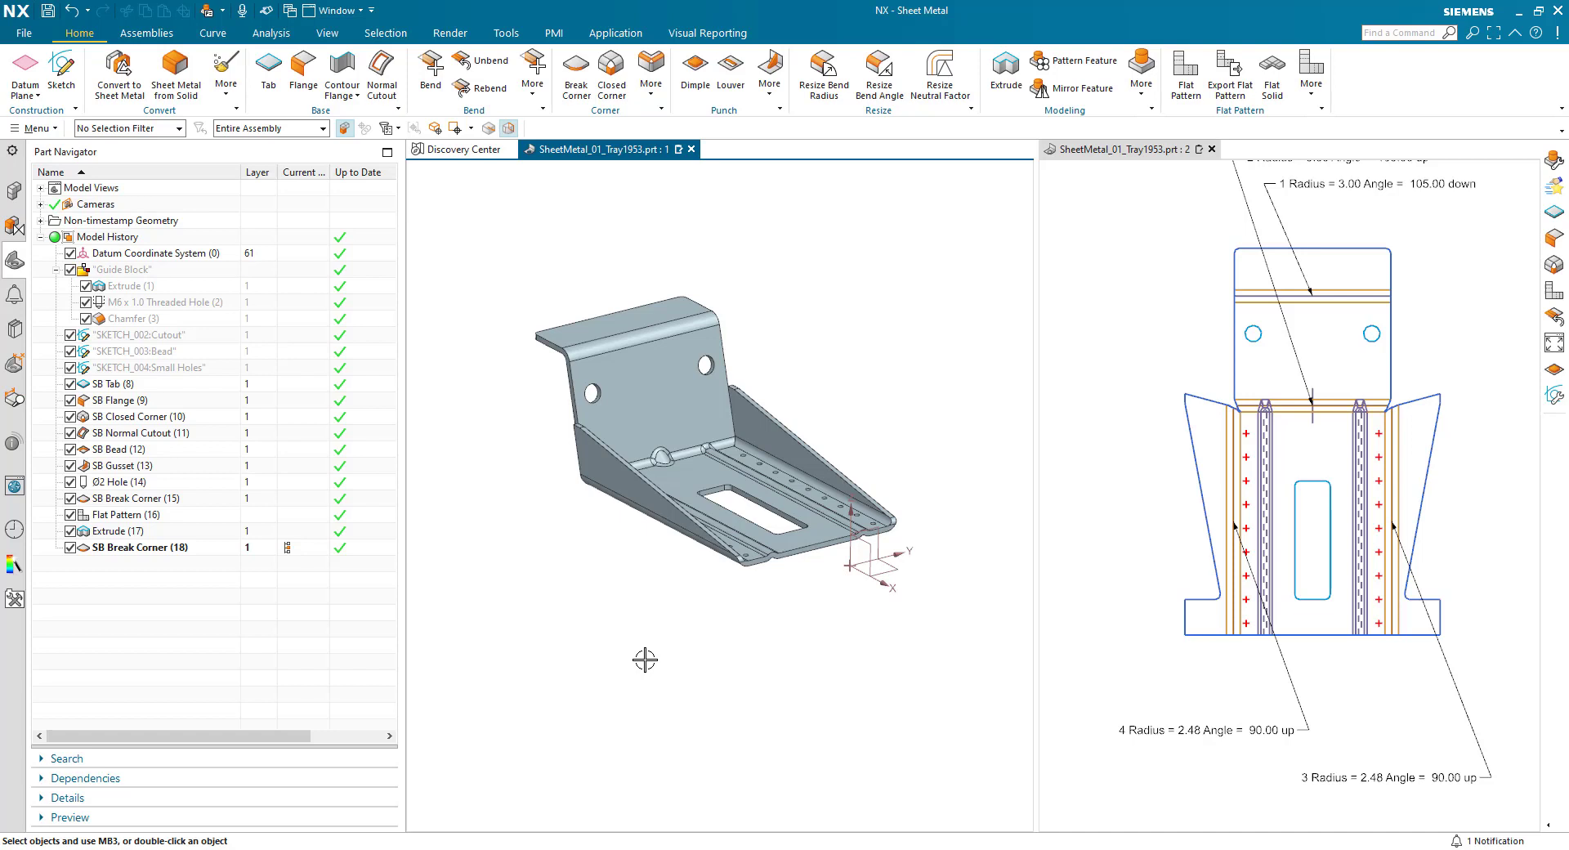
- Switch to the Drafting application and create an A3 sheet from the template, leaving the title block fields empty
click(601, 34)
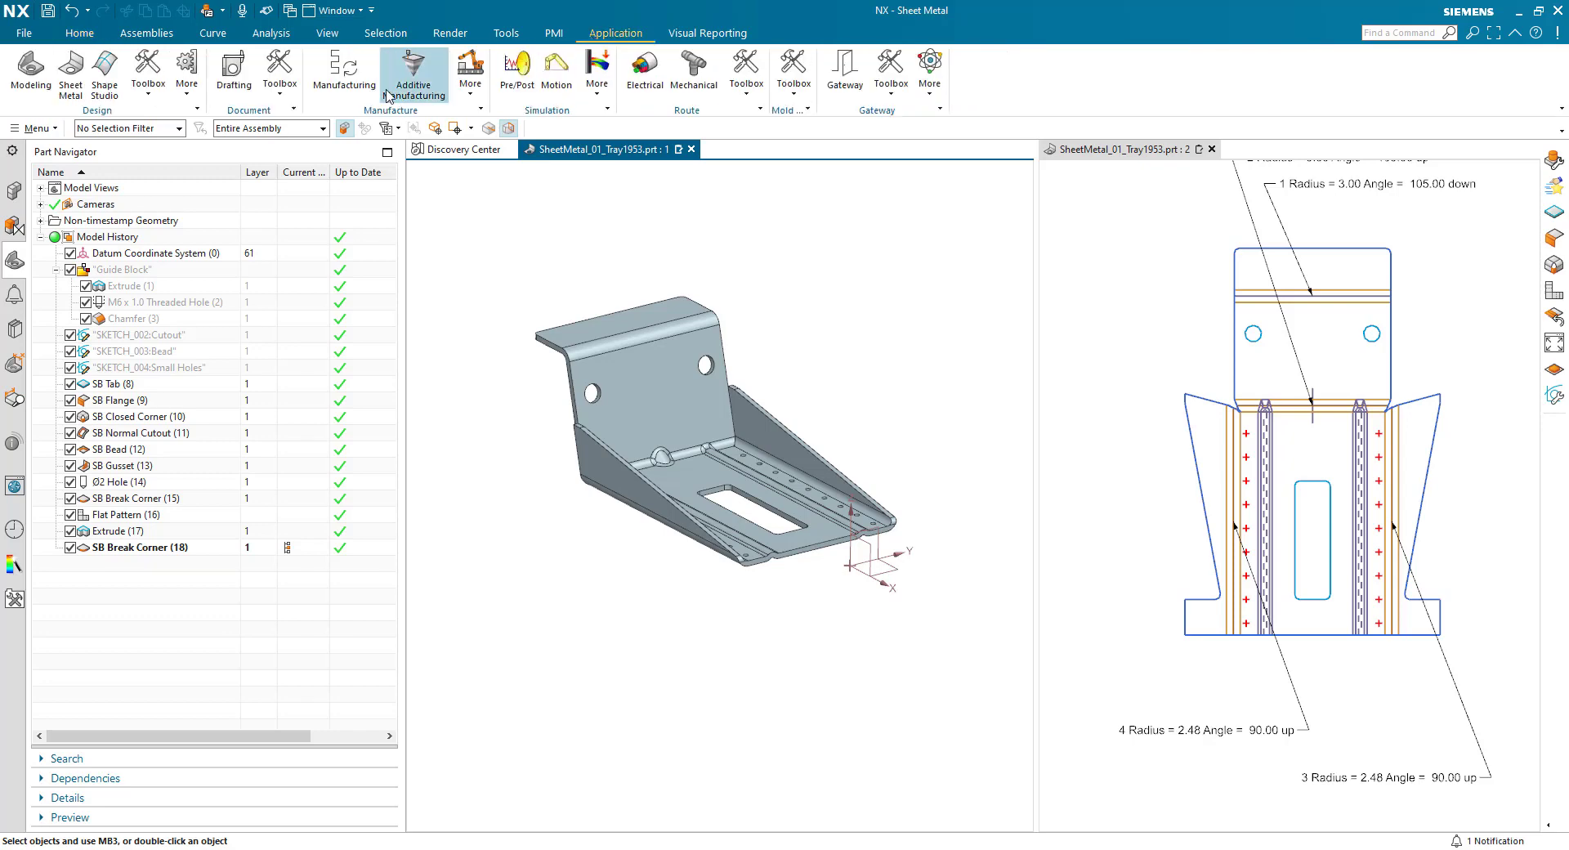
click(233, 77)
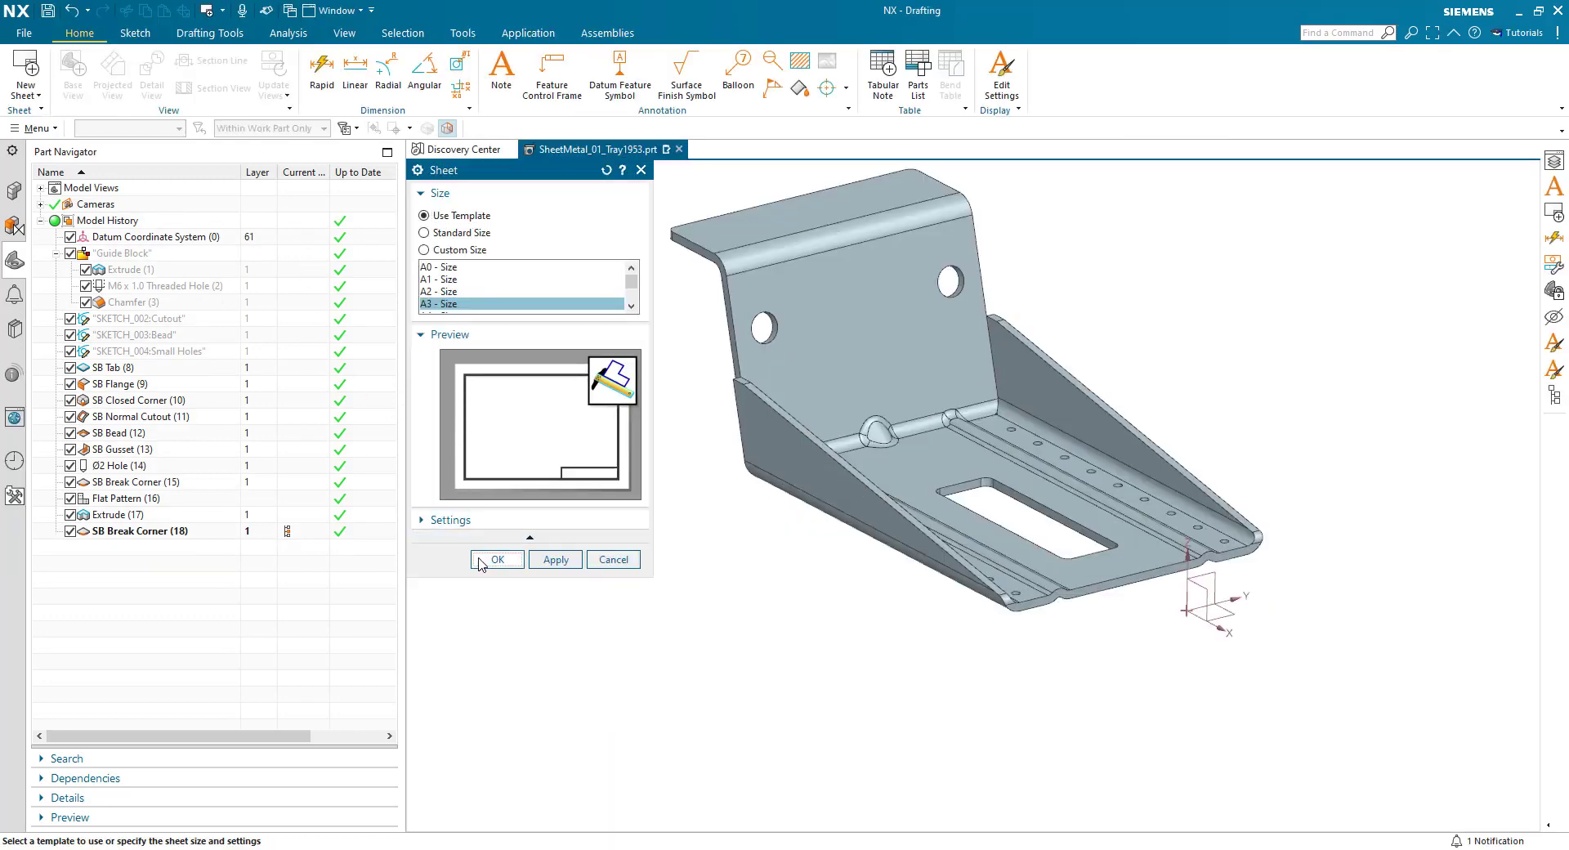
click(484, 562)
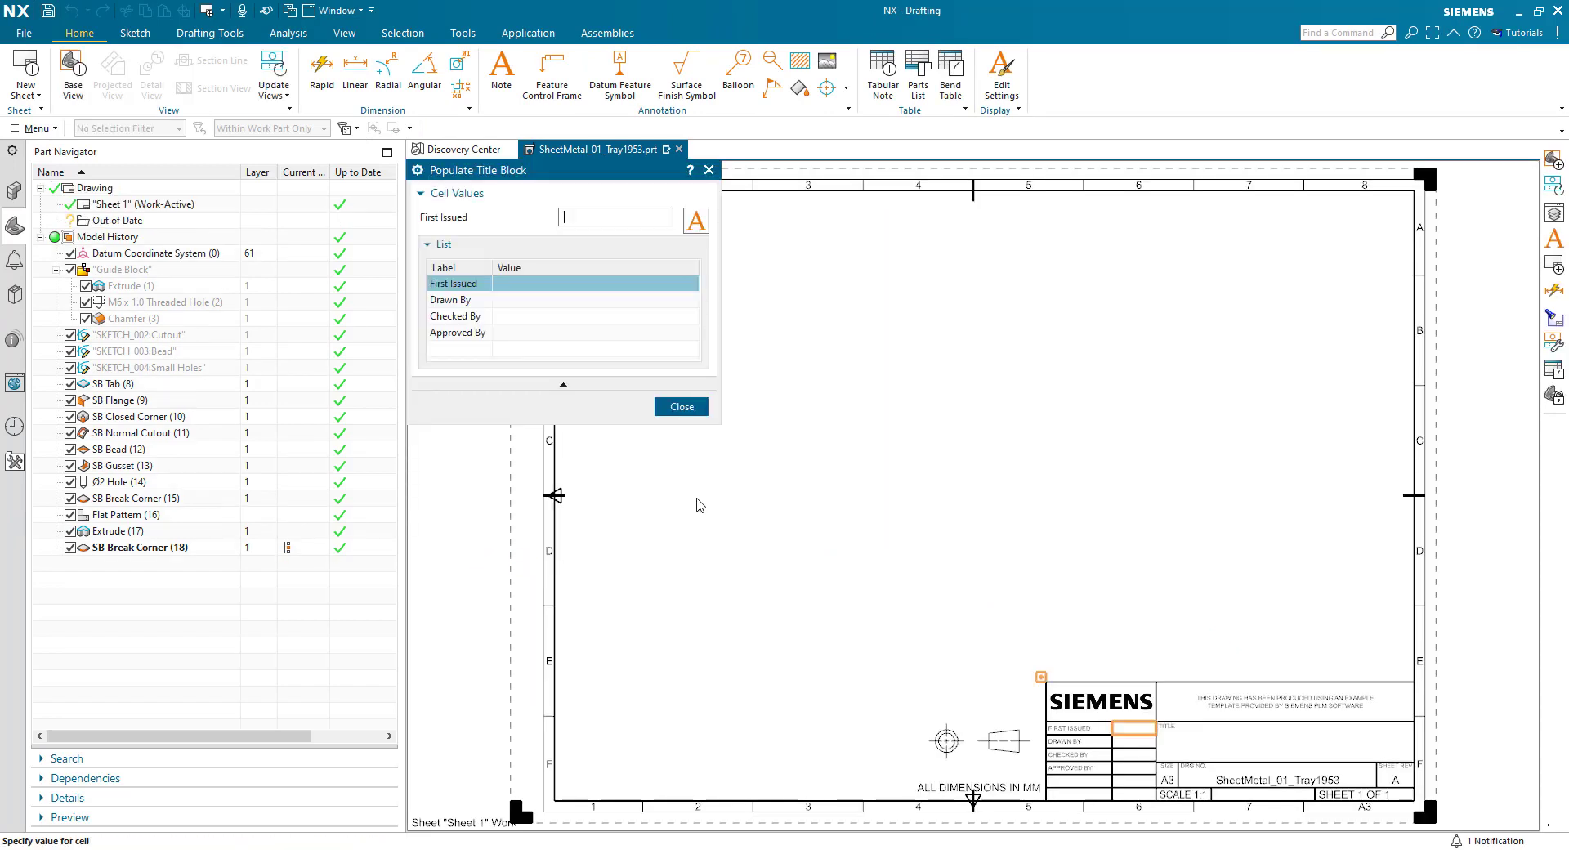
click(694, 411)
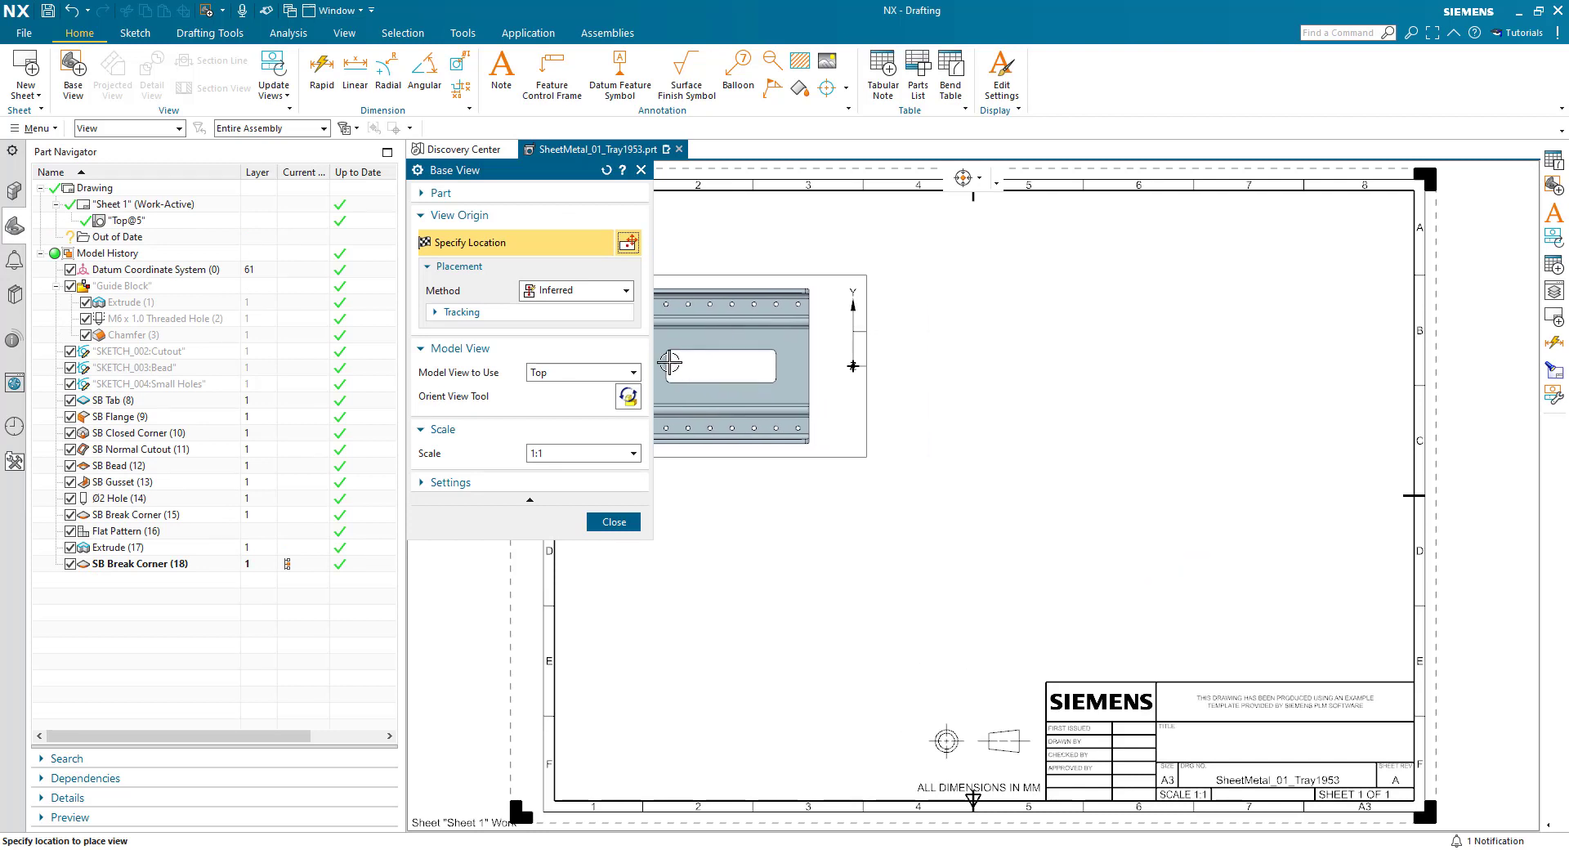
- Place a base view of the FLAT-PATTERN#1 model view at 1:1 scale in the sheet's lower-left area
click(581, 374)
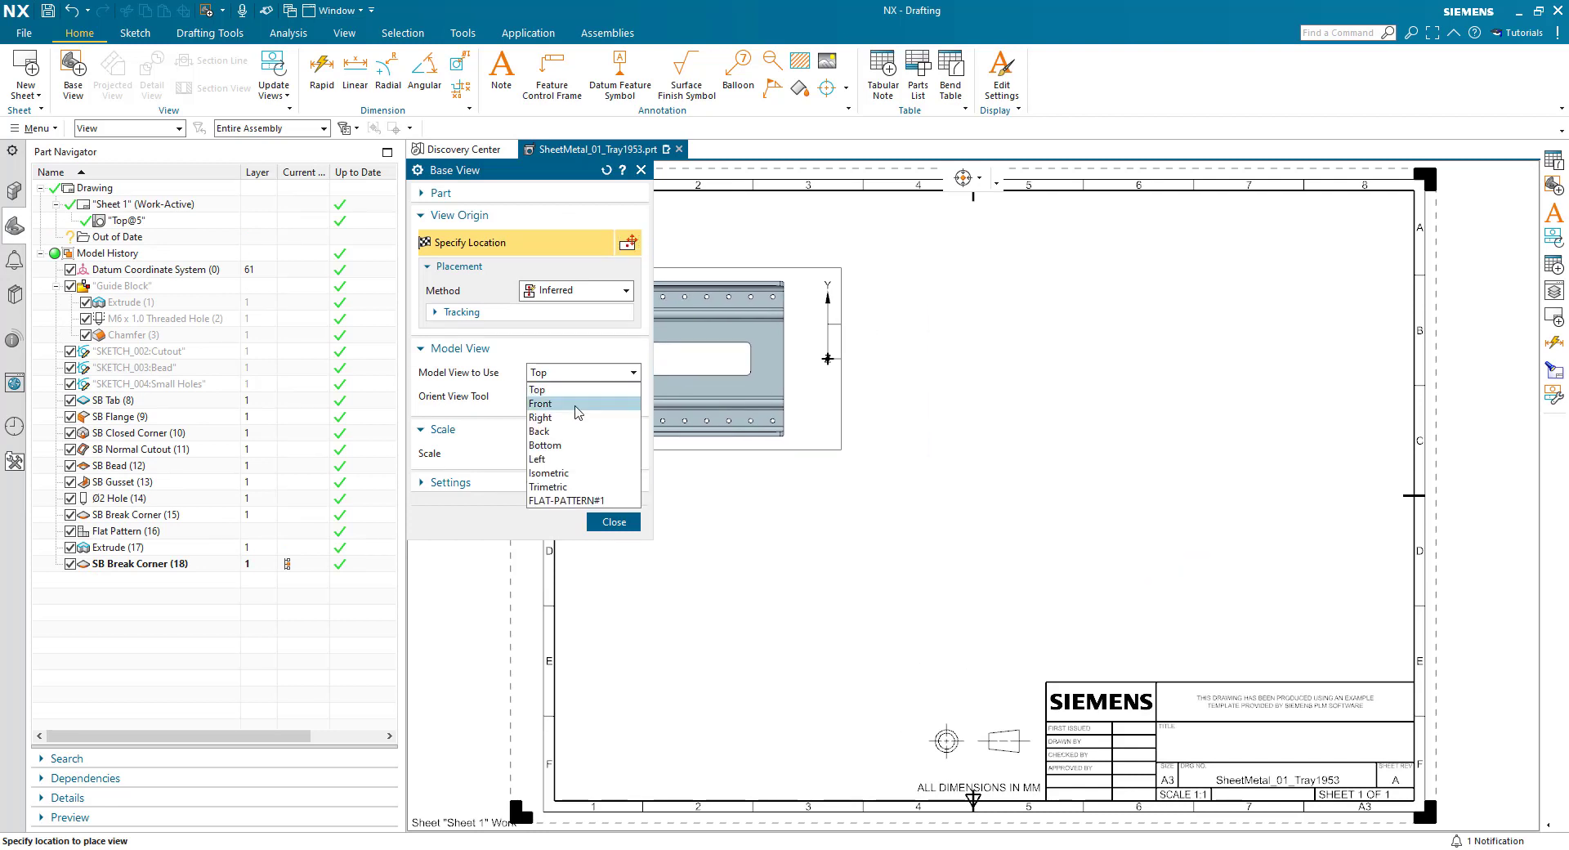
click(574, 500)
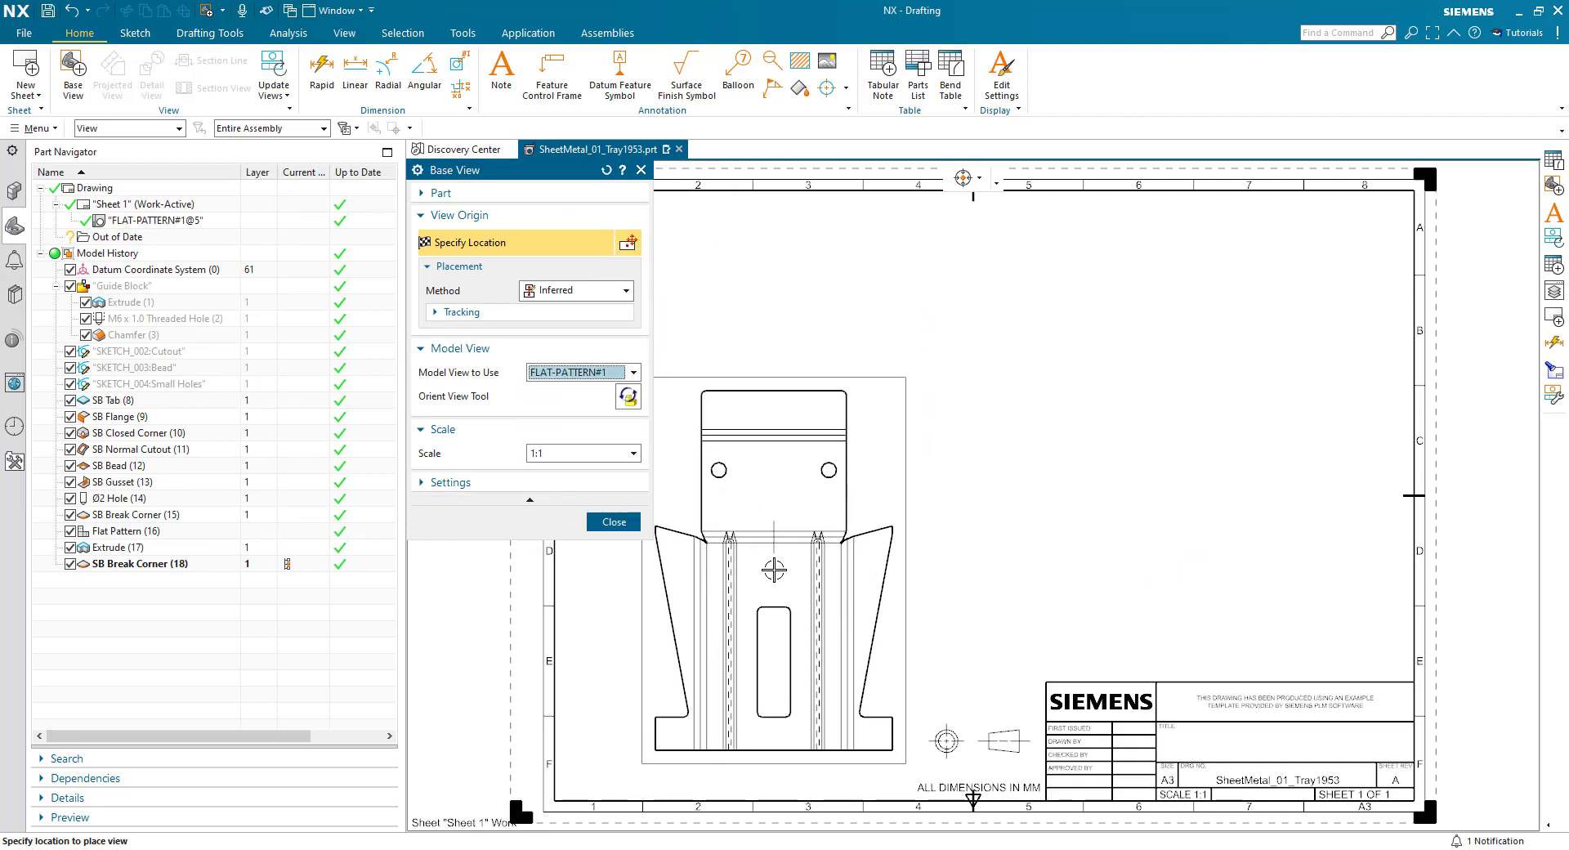
click(775, 568)
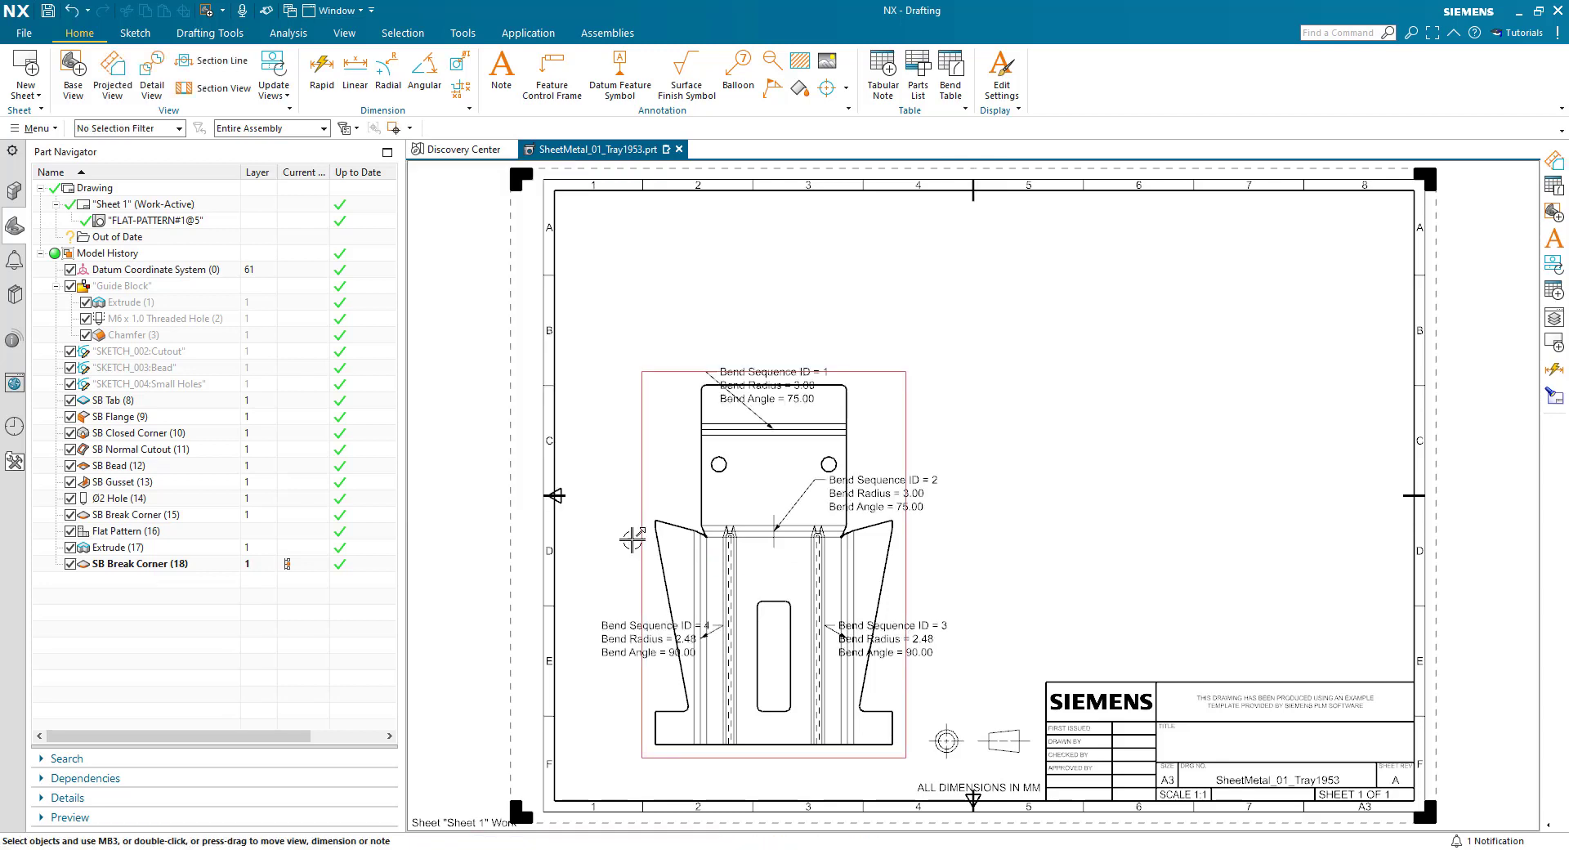
- Move the four bend callouts off the flat pattern outline, with bends 1 and 4 to its left and bends 2 and 3 to its right
drag(656, 635, 621, 460)
drag(771, 385, 620, 359)
drag(894, 485, 956, 433)
drag(884, 639, 973, 512)
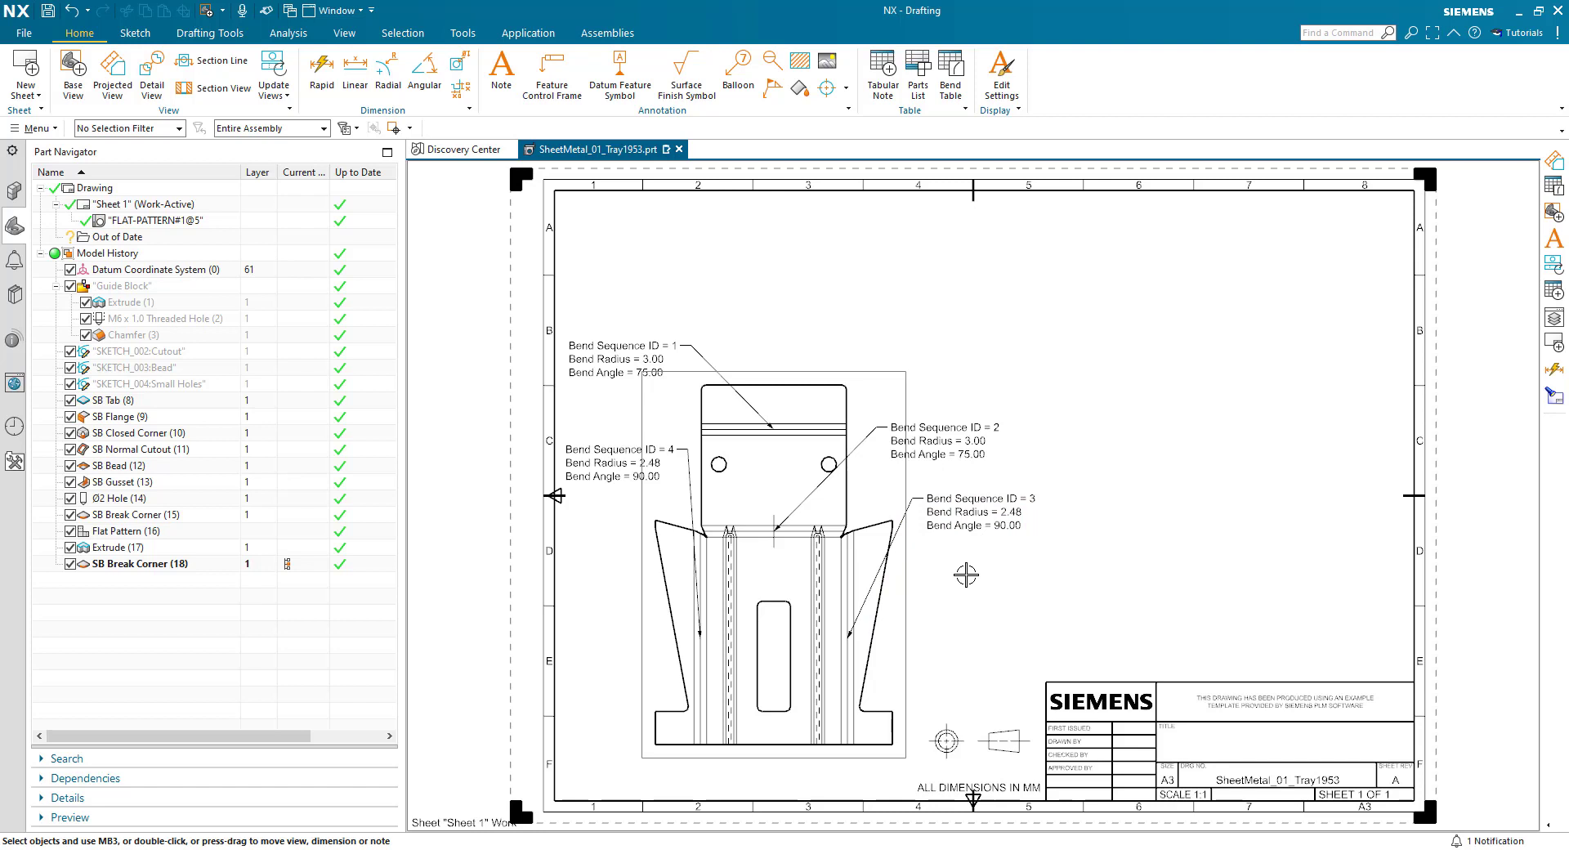
- Insert a bend table for the flat pattern view along the sheet's upper edge
click(950, 74)
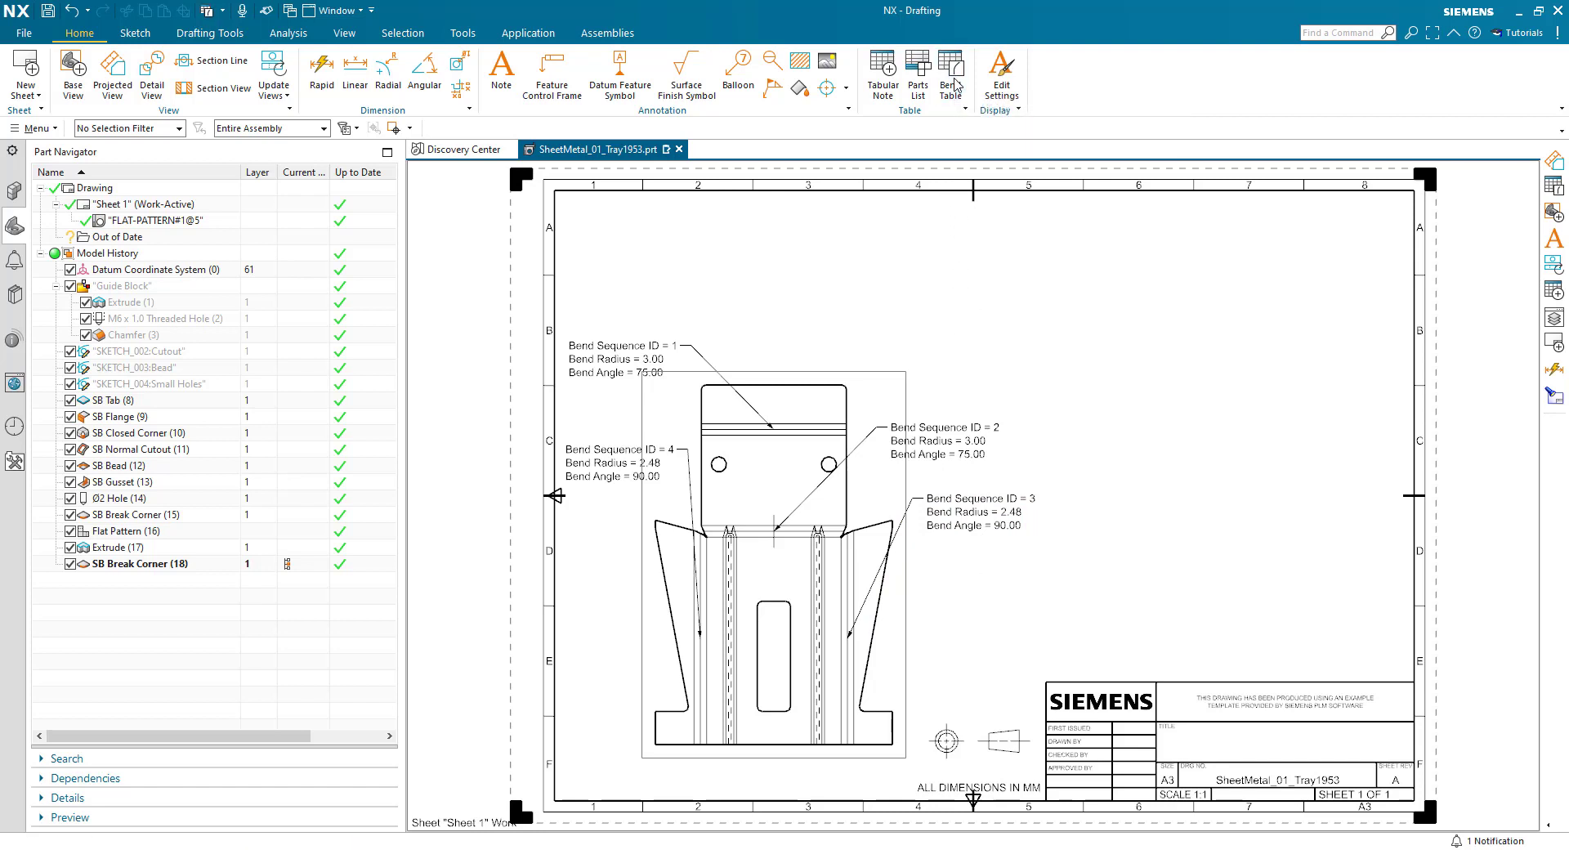
click(874, 354)
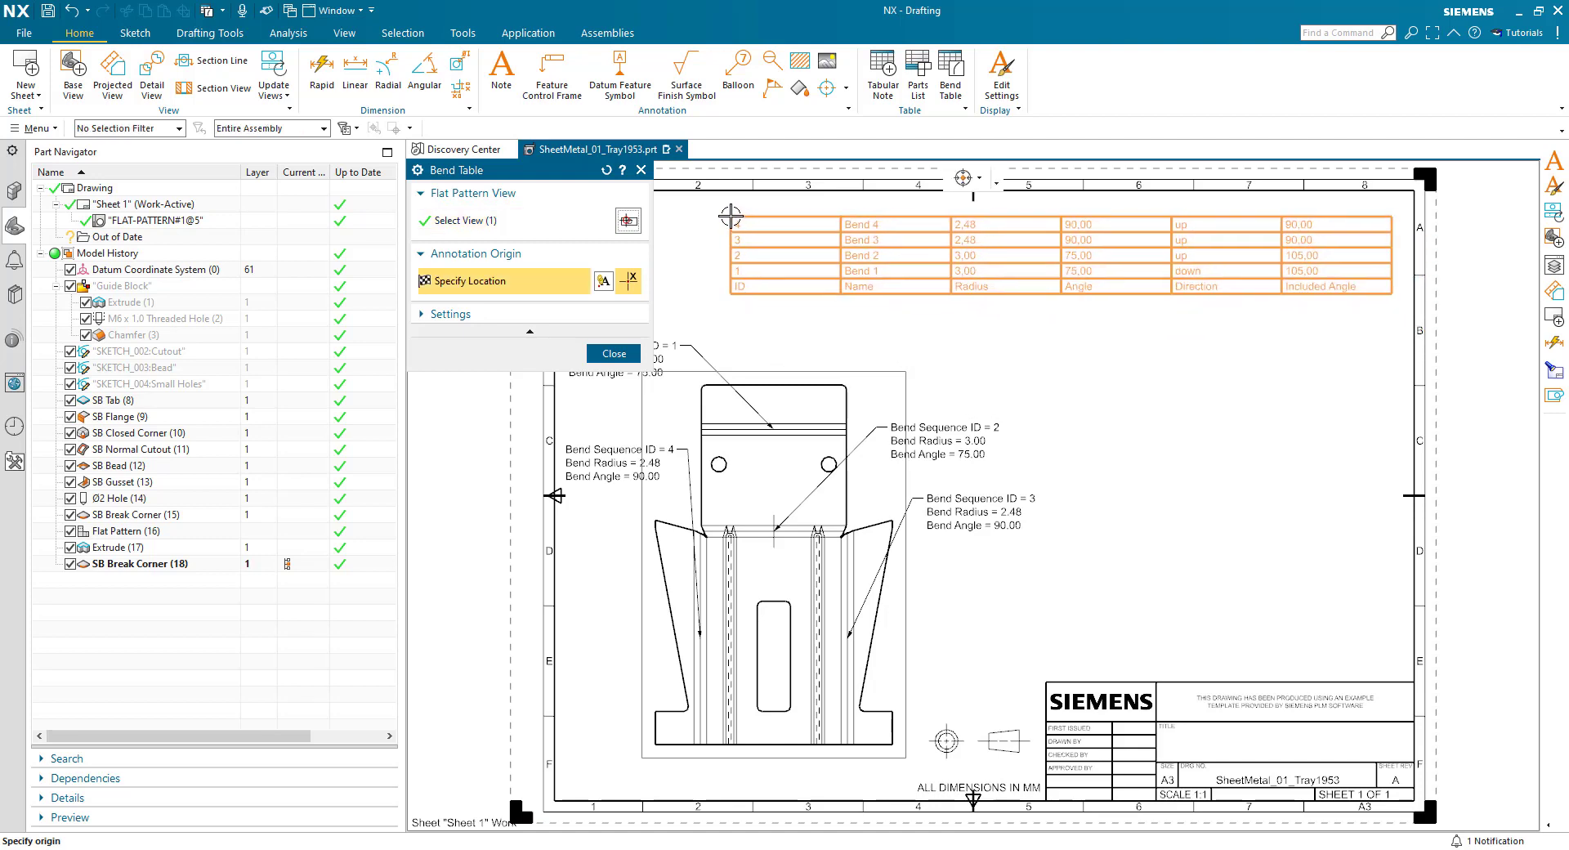
click(729, 214)
click(609, 354)
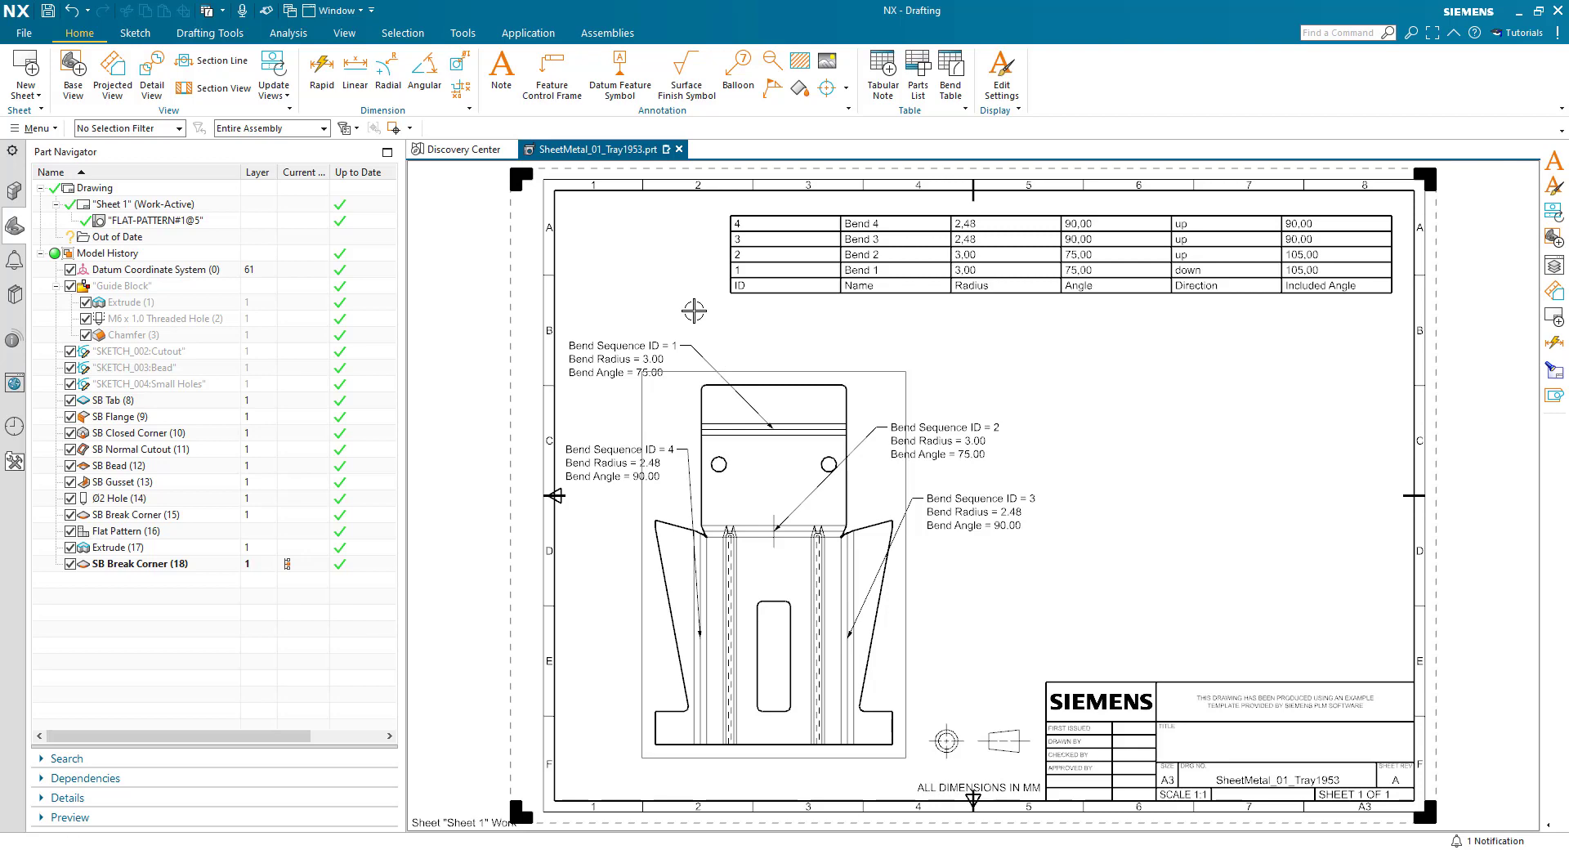
- Show the FLAT-PATTERN#1 model view in the Sheet Metal application and move the bend 1 and 2 callouts to the right of the outline
key(ctrl+m)
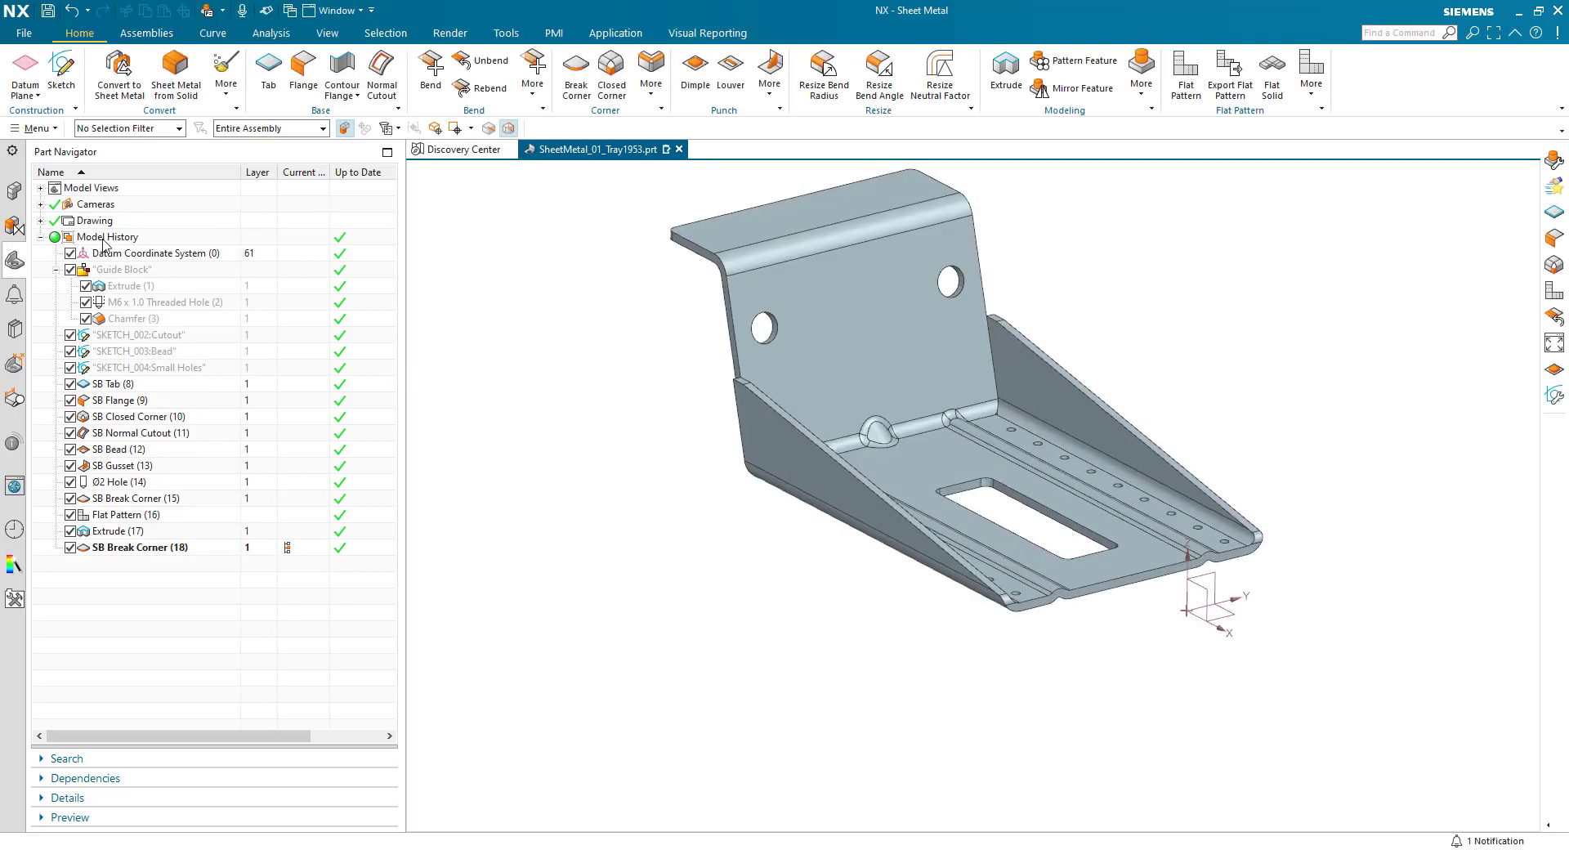
click(39, 188)
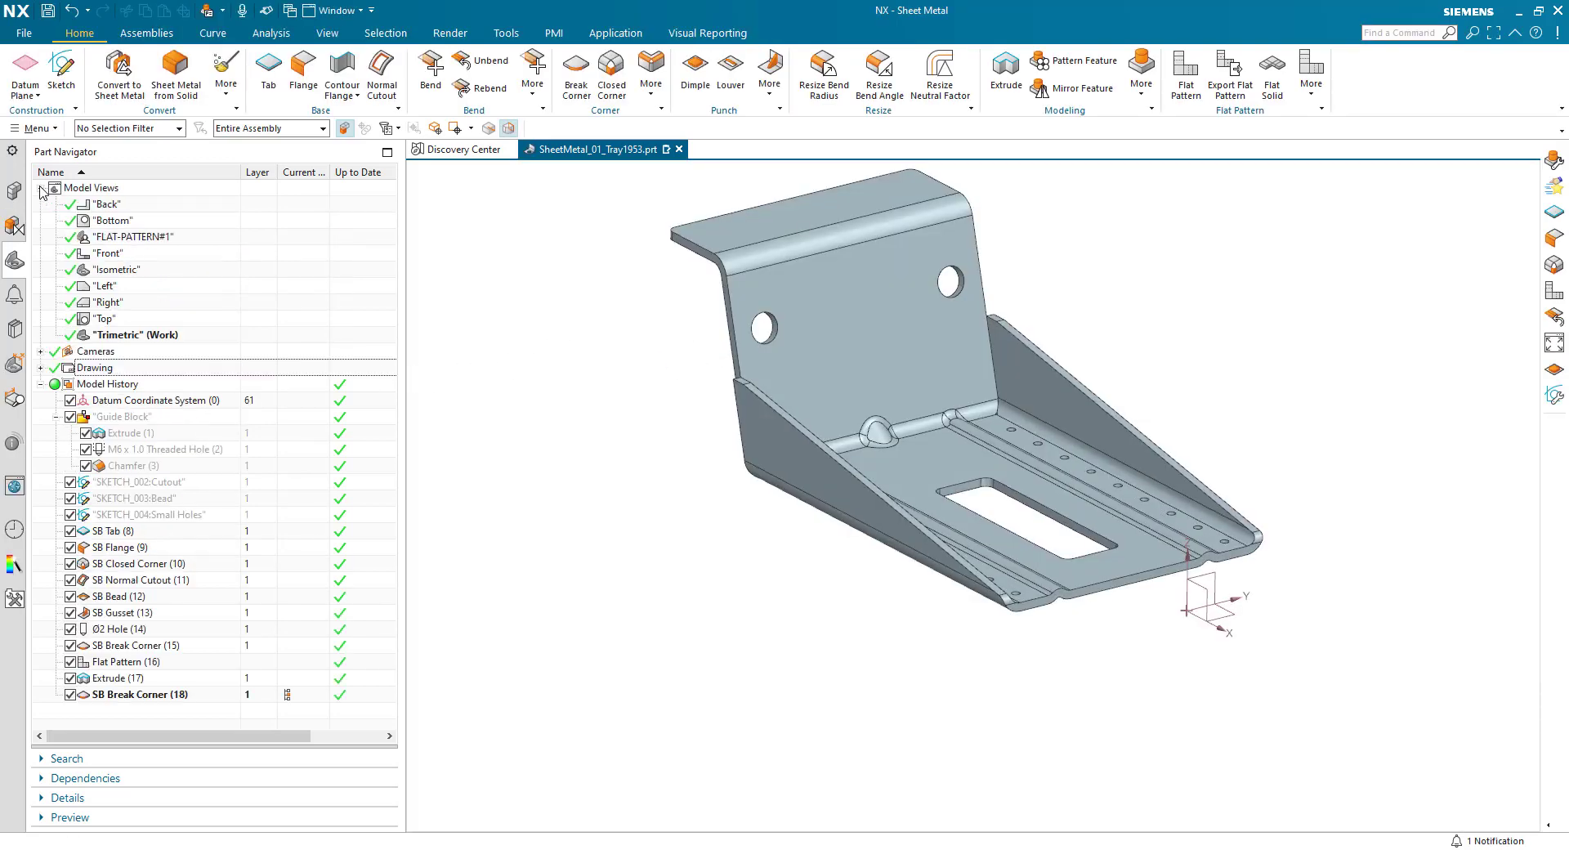
double_click(101, 239)
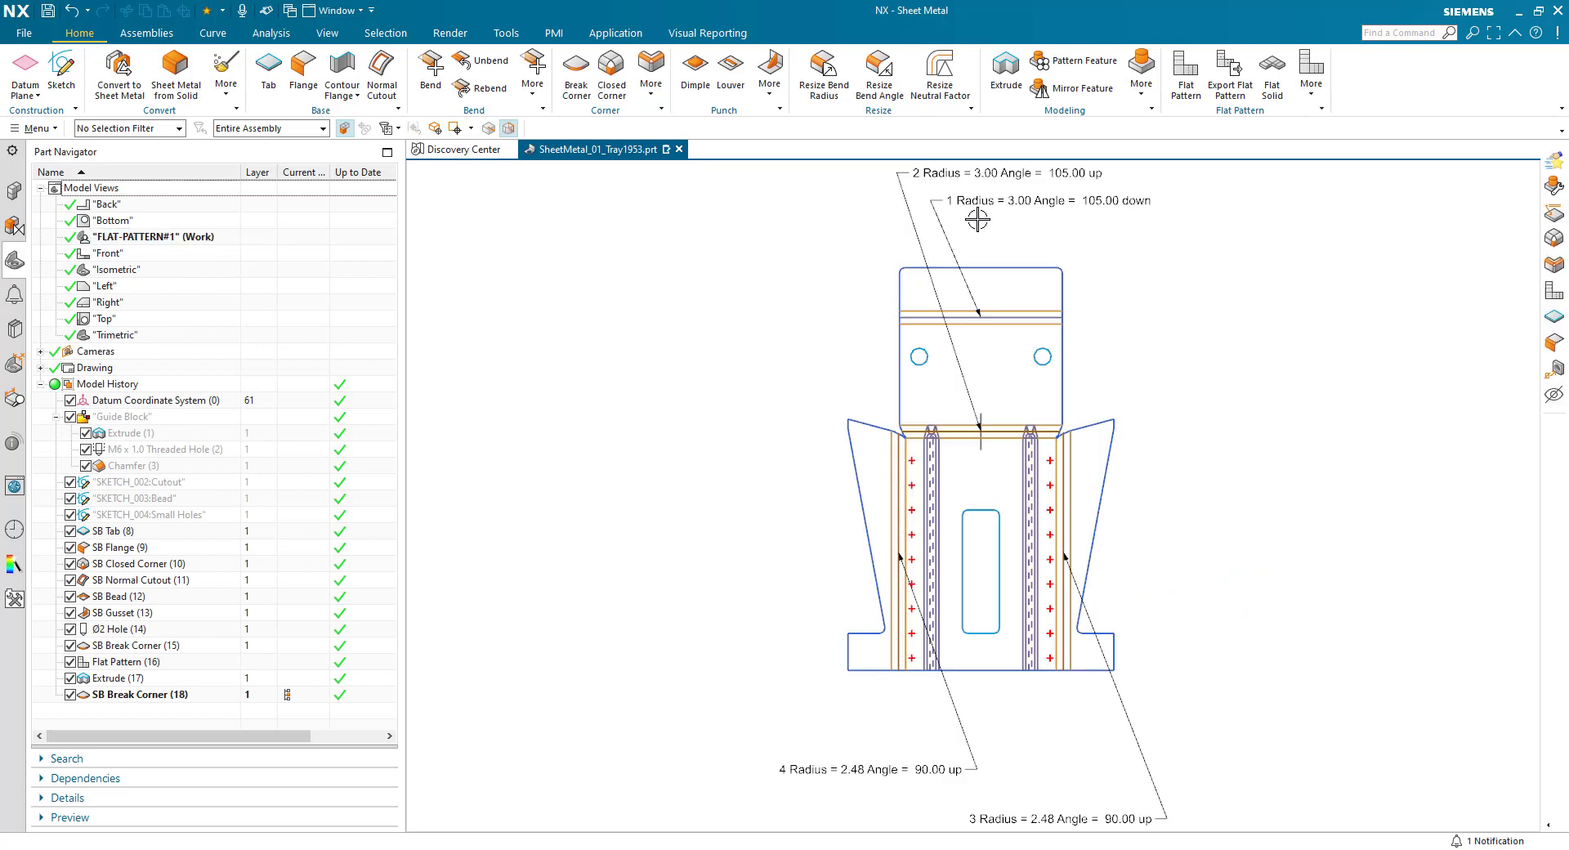
drag(986, 203, 1237, 288)
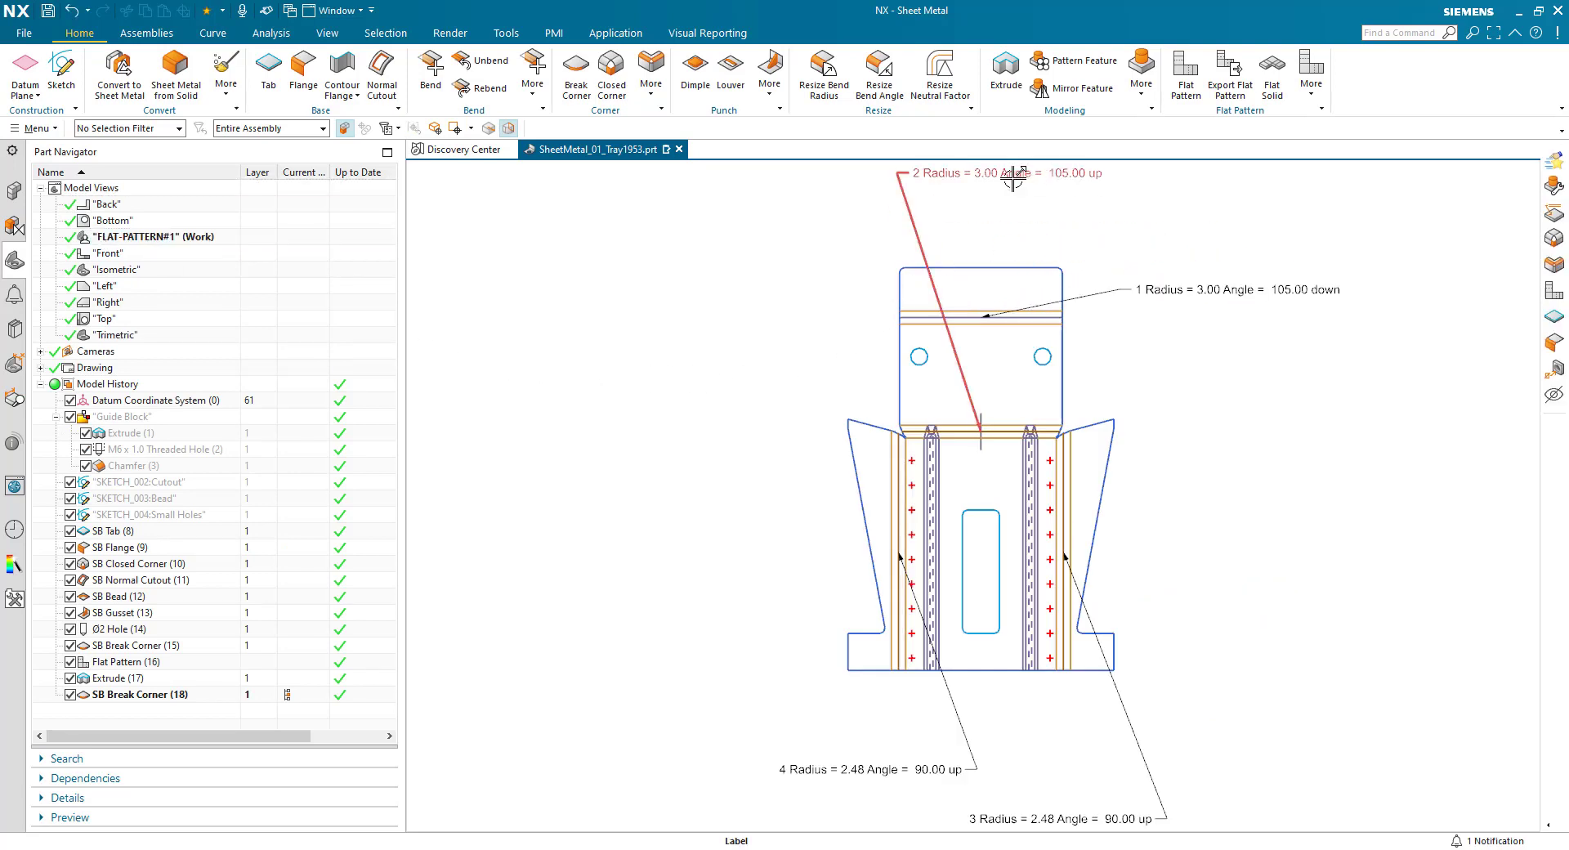
drag(1016, 181, 1230, 347)
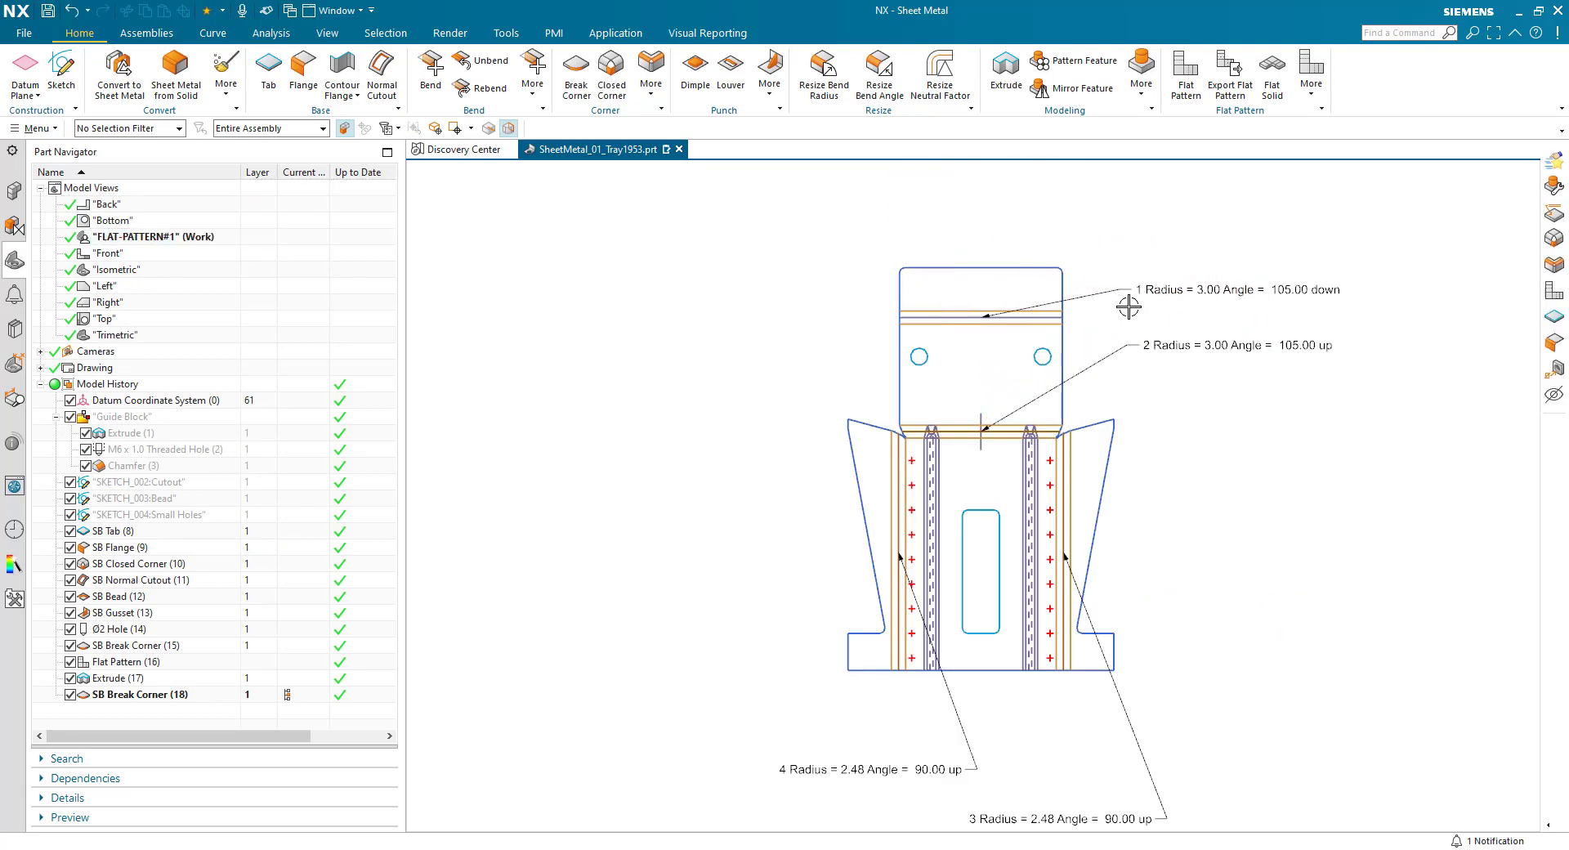
- Reorder the bend list so that existing bend 2 comes first and bend 1 second
click(1310, 94)
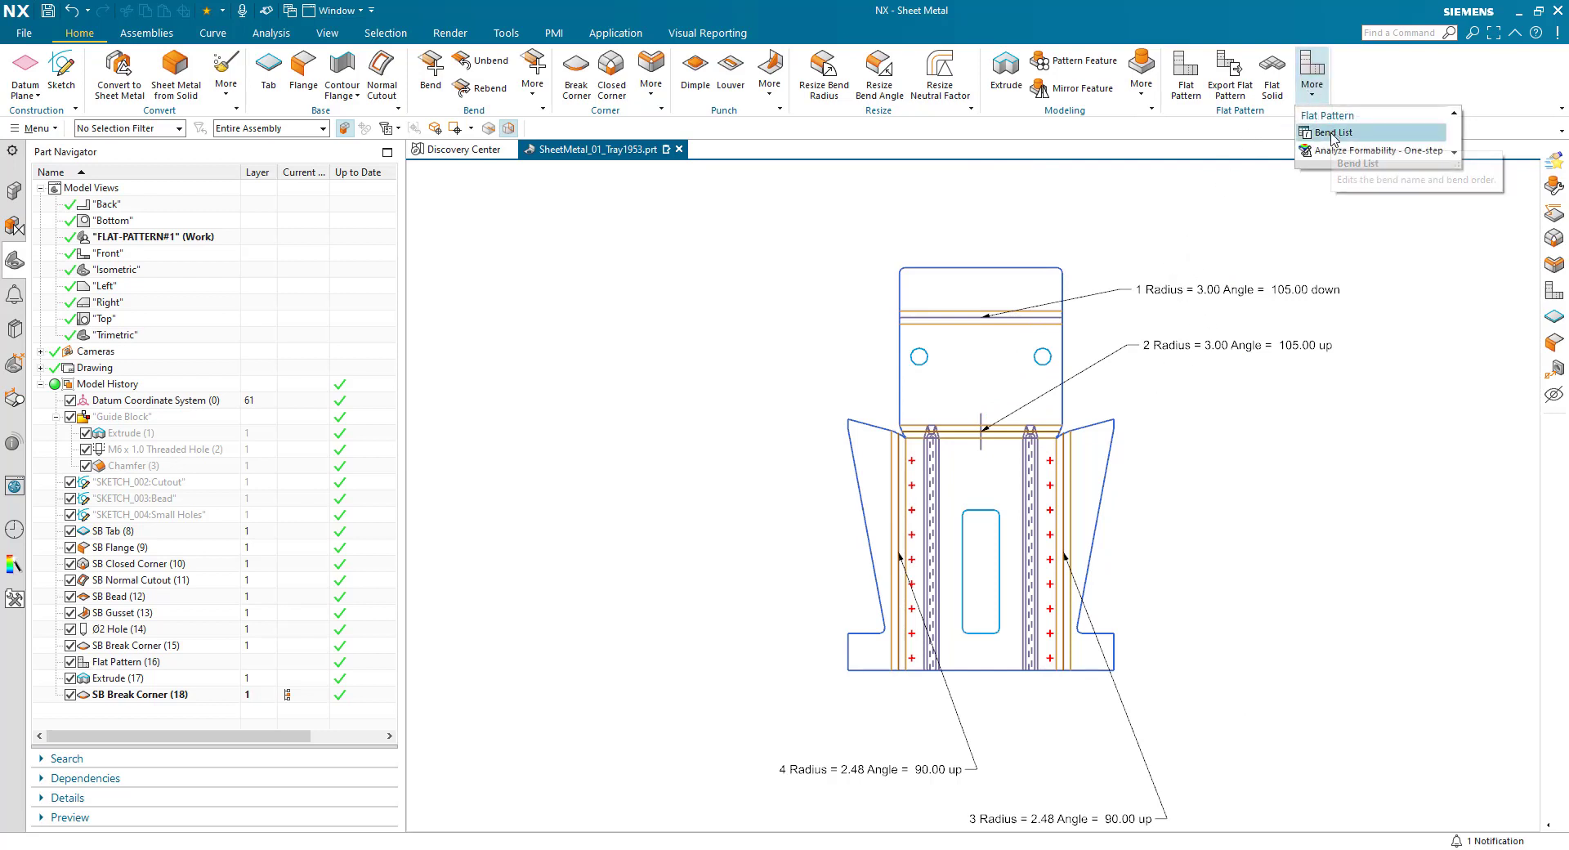
click(1334, 133)
click(478, 290)
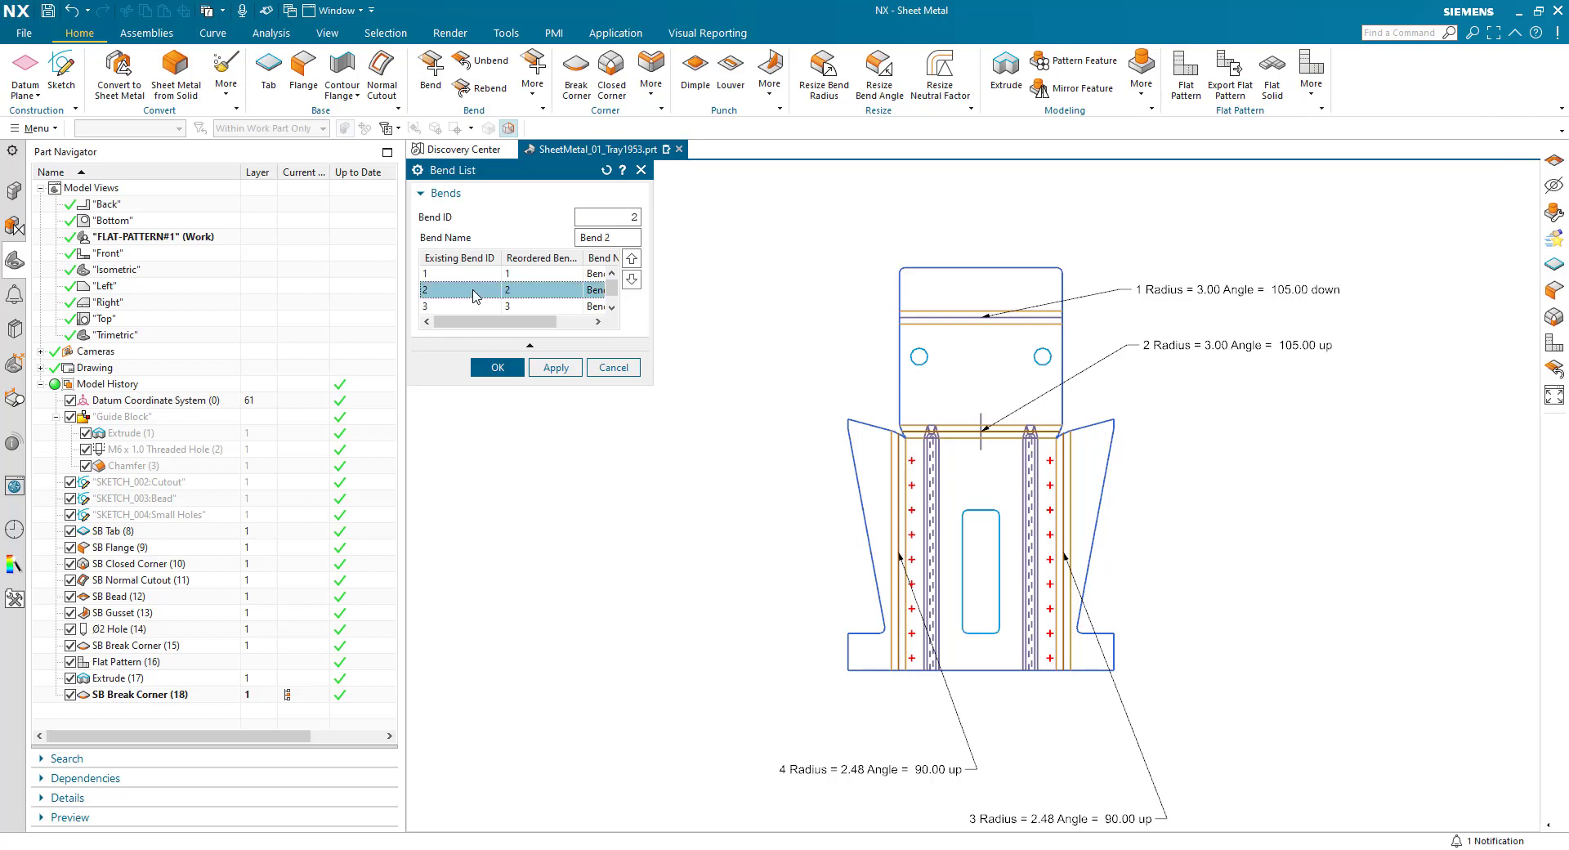
click(631, 259)
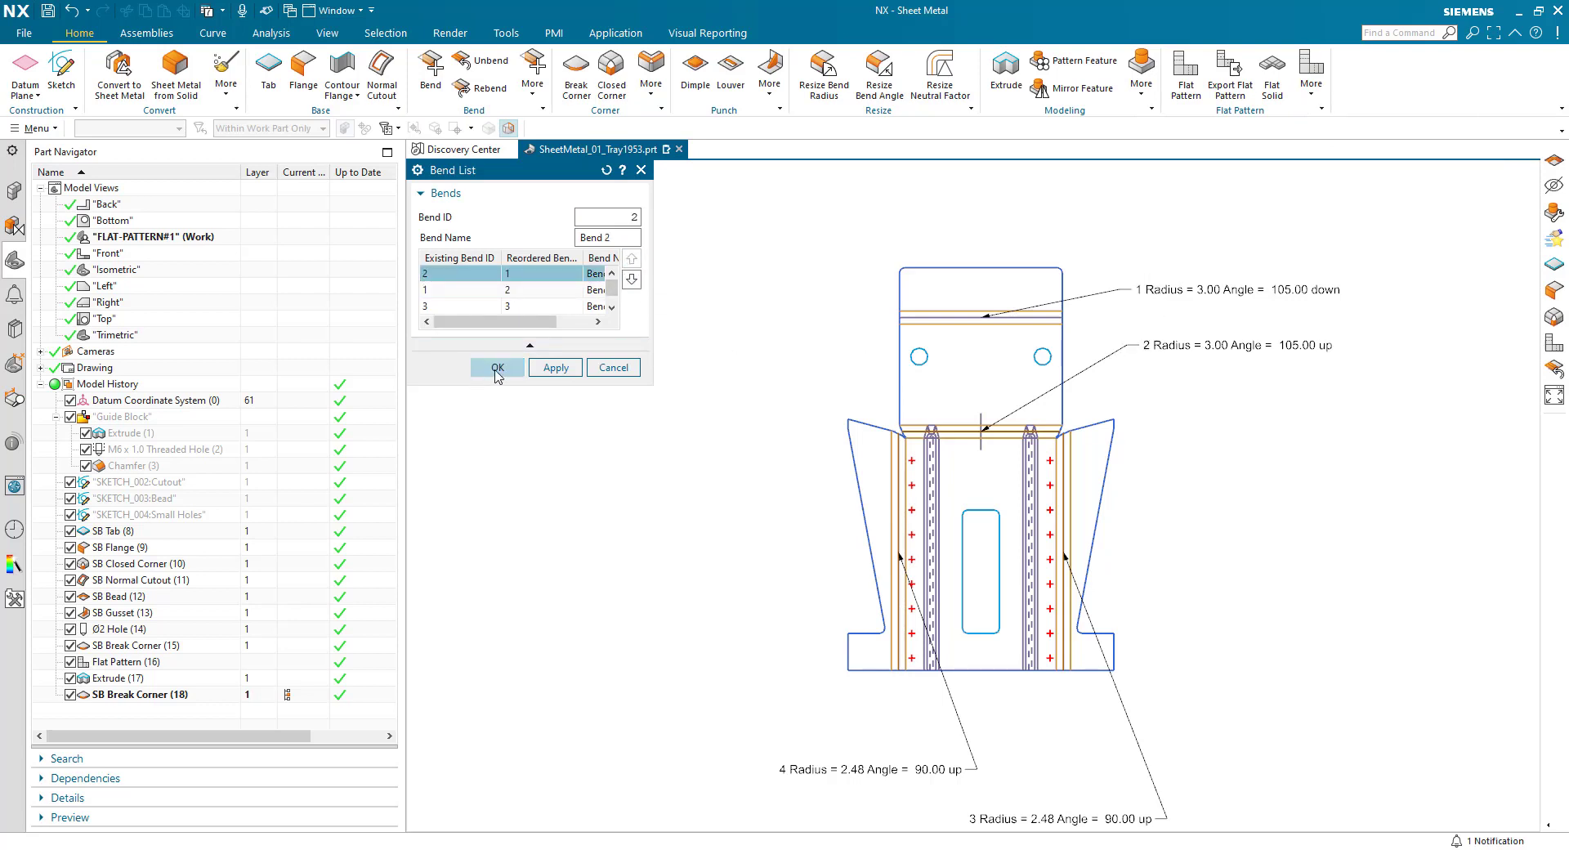
click(497, 369)
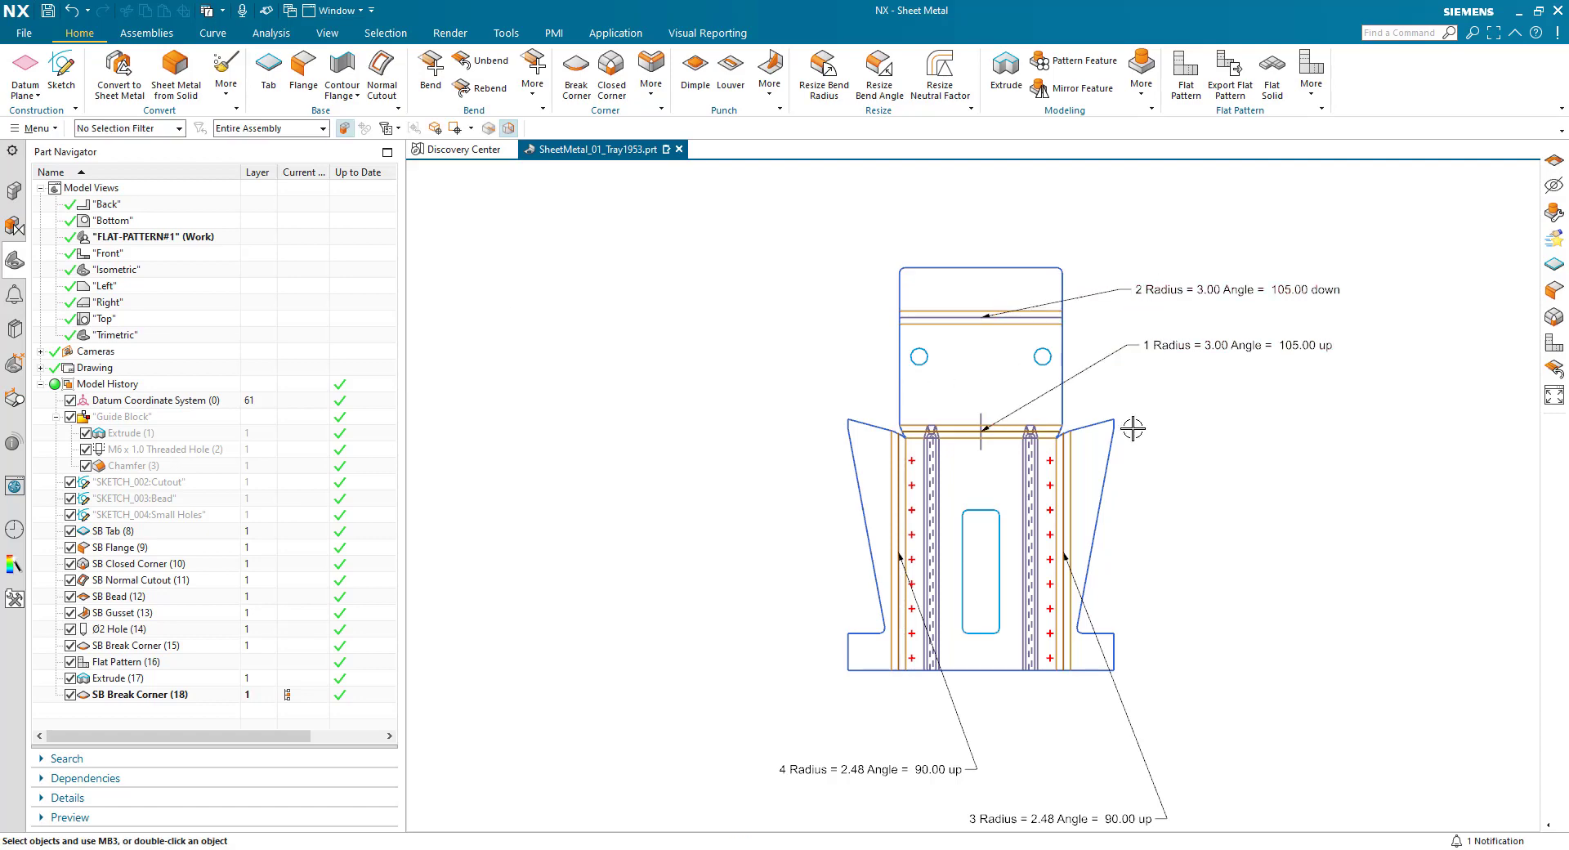
- Restore the Trimetric model view, then return to the Drafting application and update Sheet 1
double_click(126, 337)
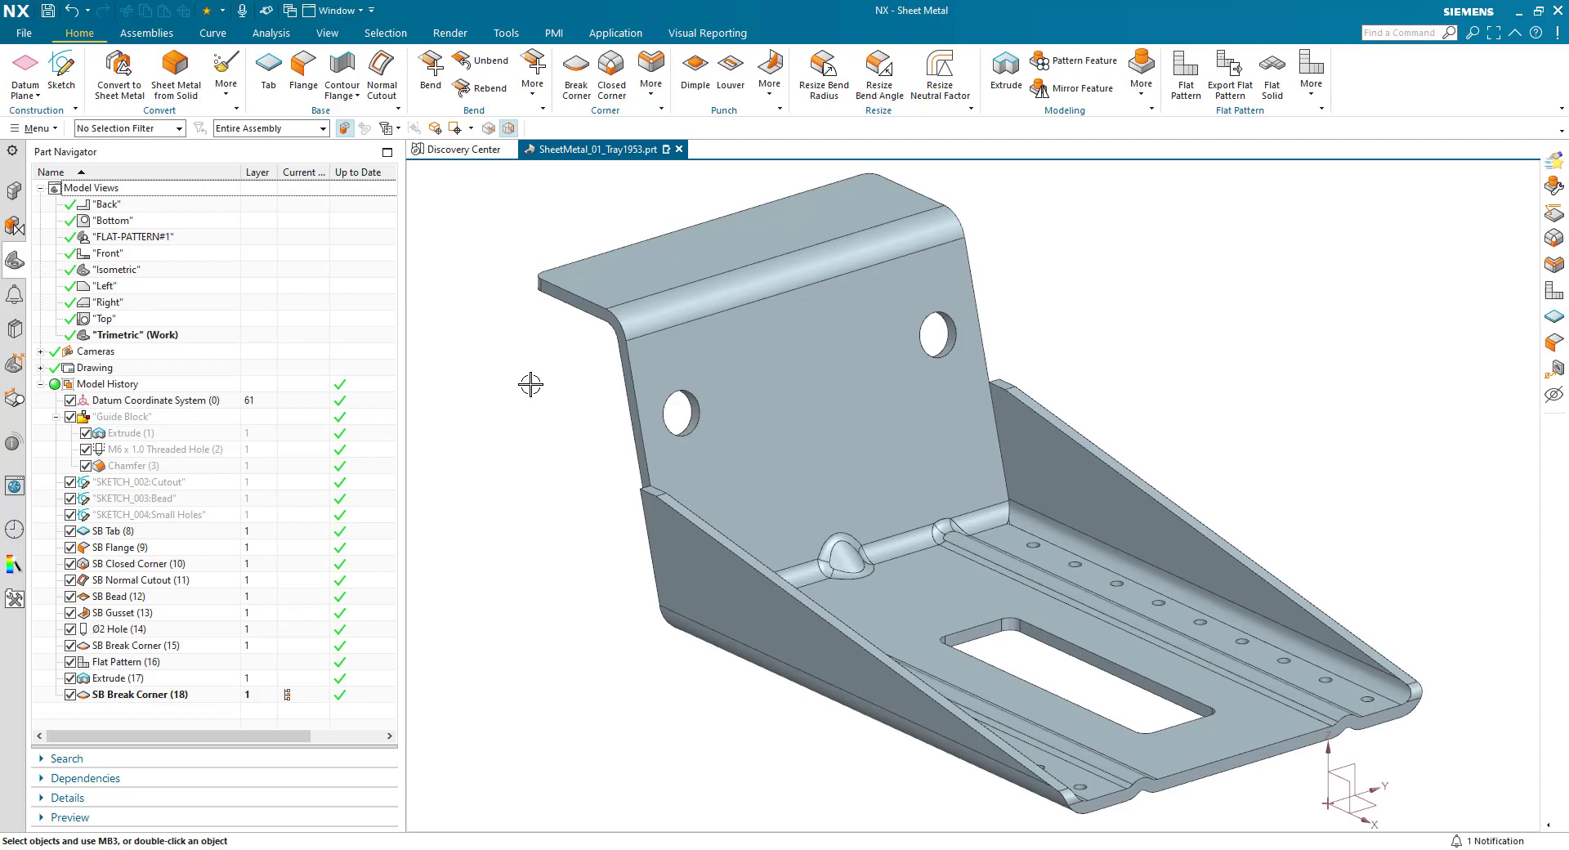
click(615, 33)
click(233, 74)
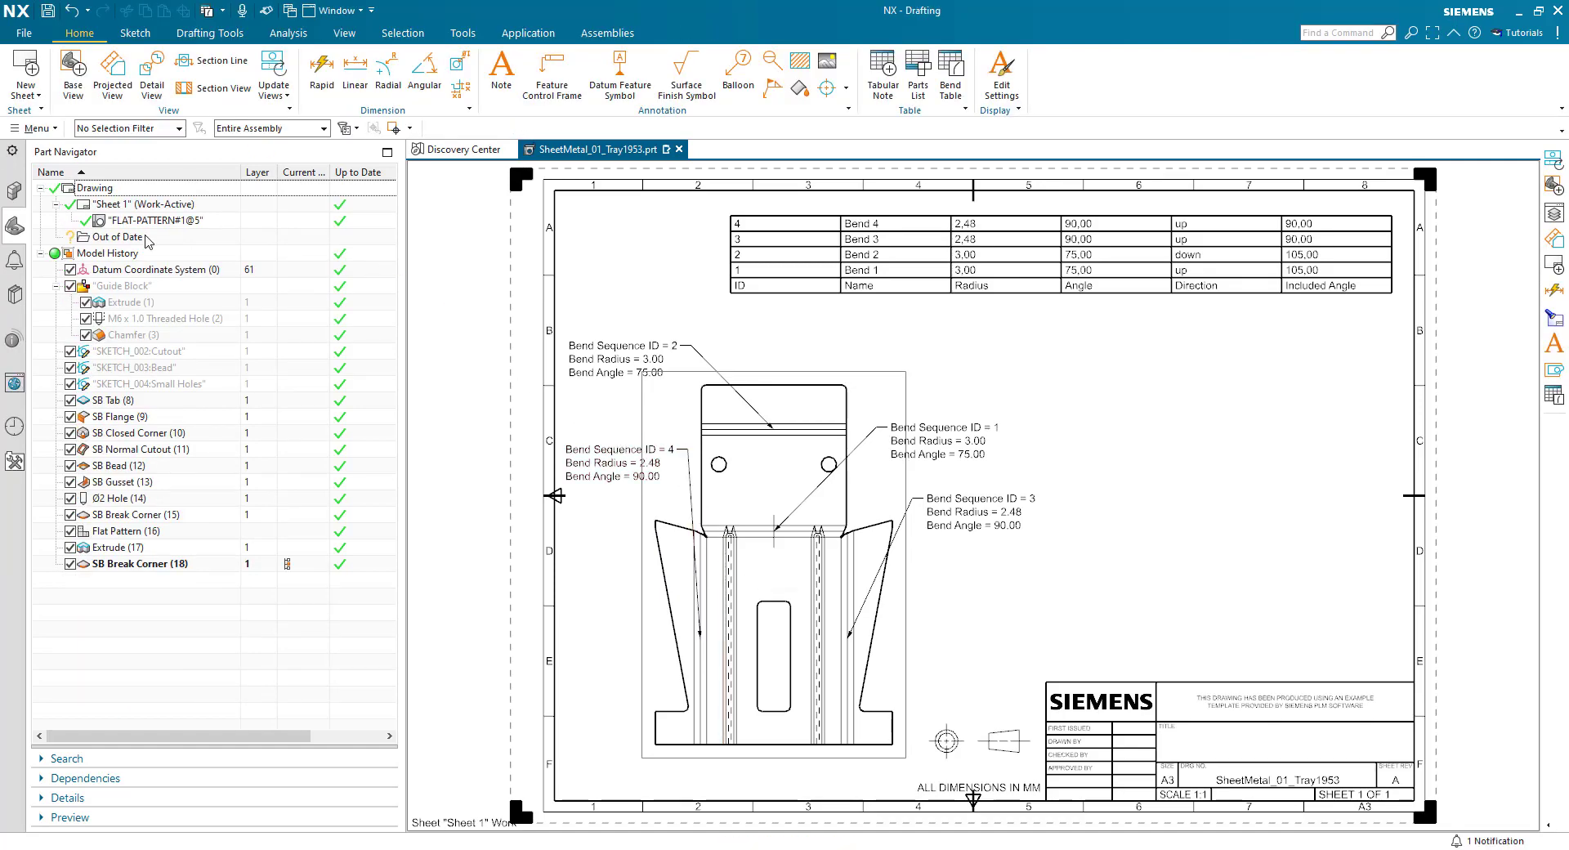
right_click(127, 208)
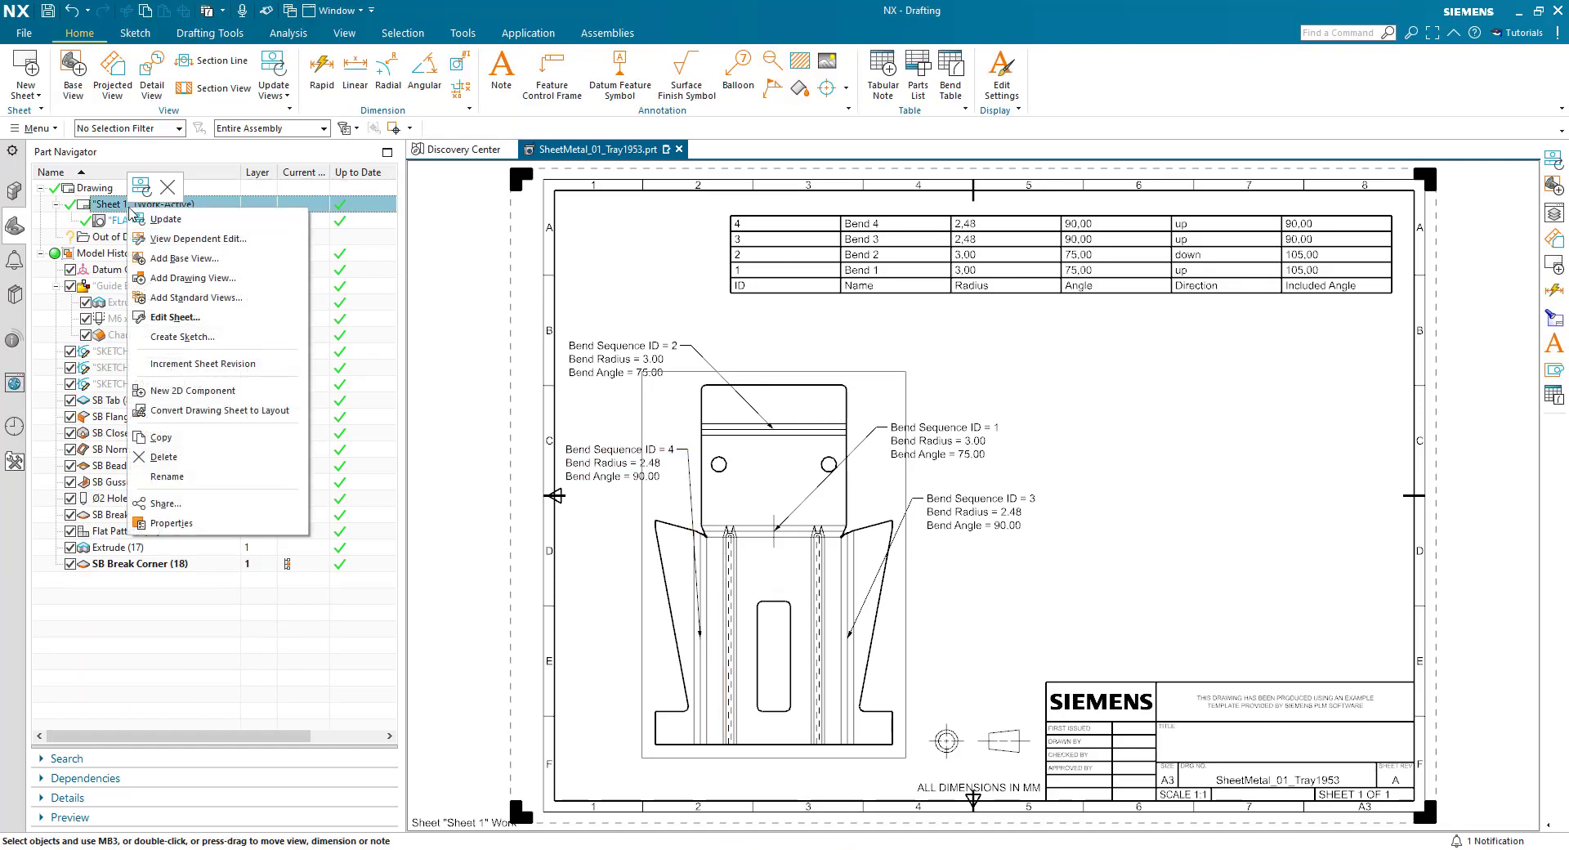
click(167, 218)
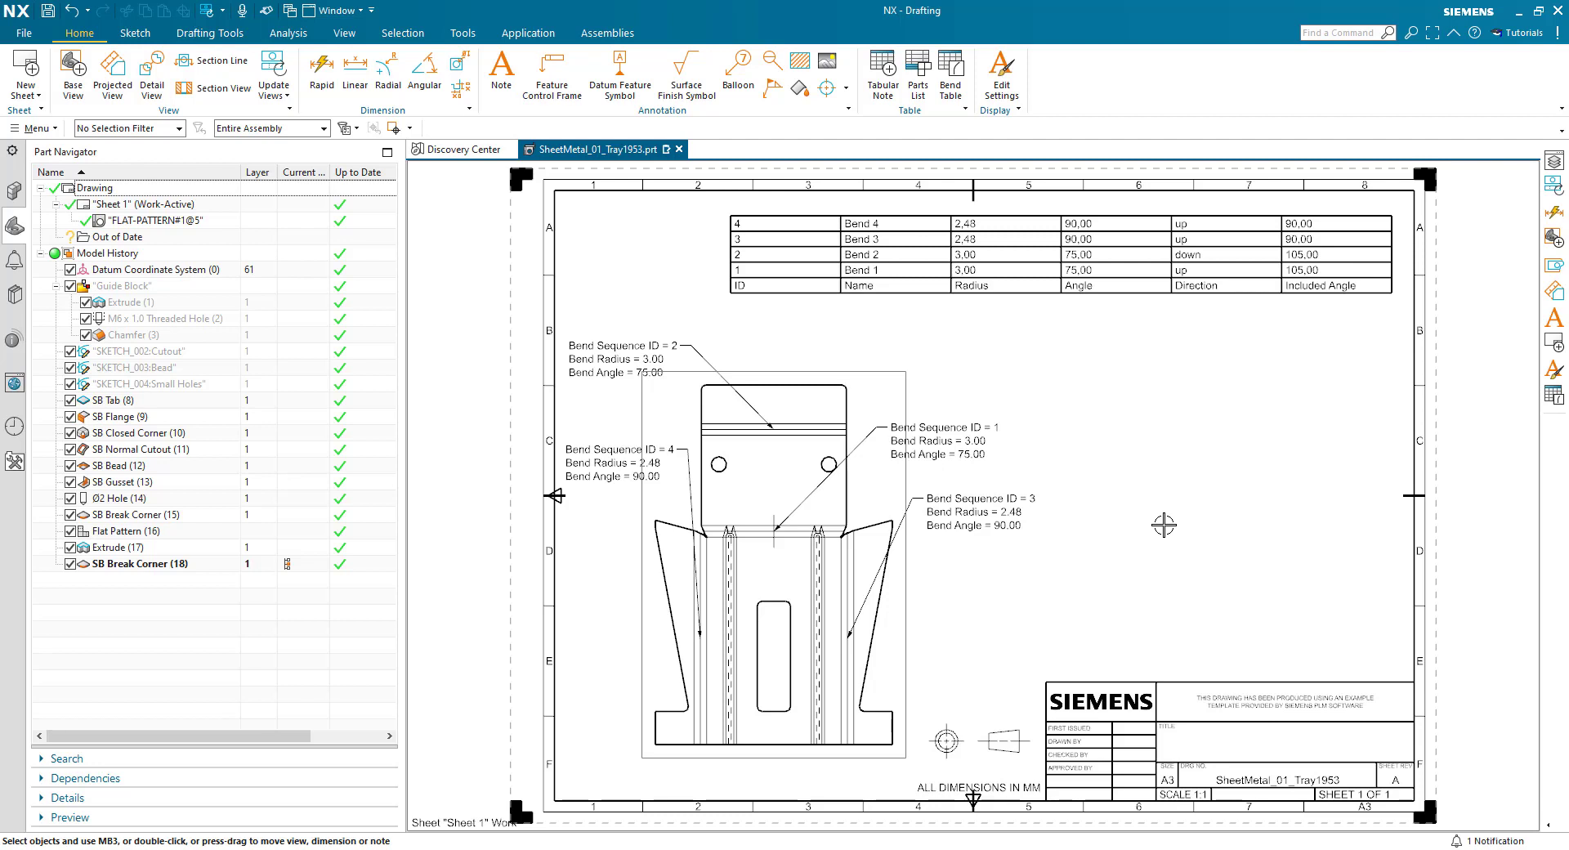
- Start a drawing note with the text "Material:" in place of the default text
click(501, 70)
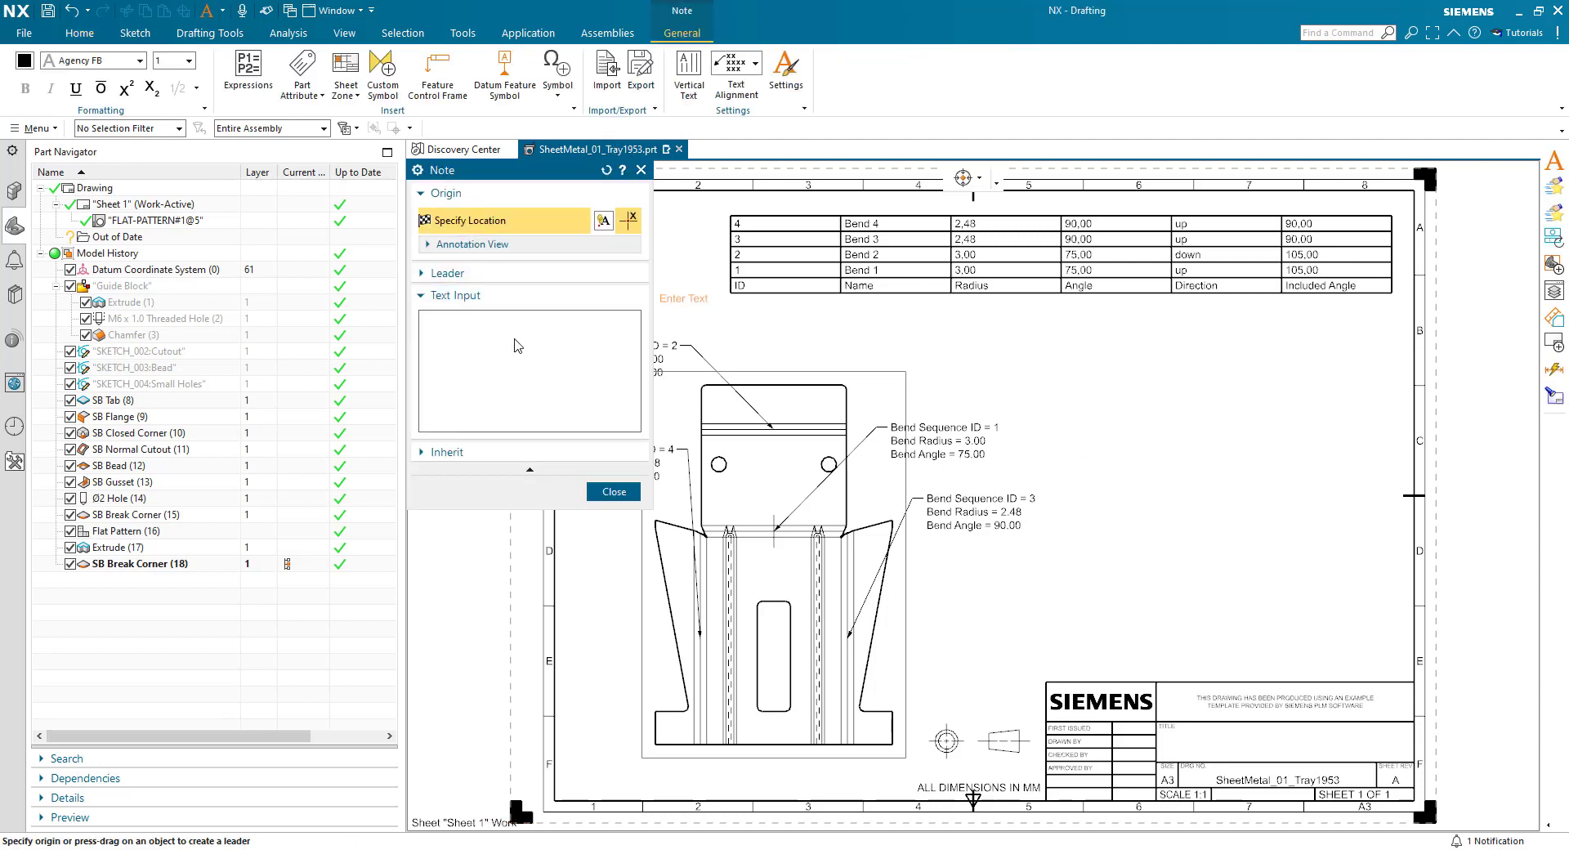
text(Enter Text)
drag(479, 326, 435, 329)
text(Materi)
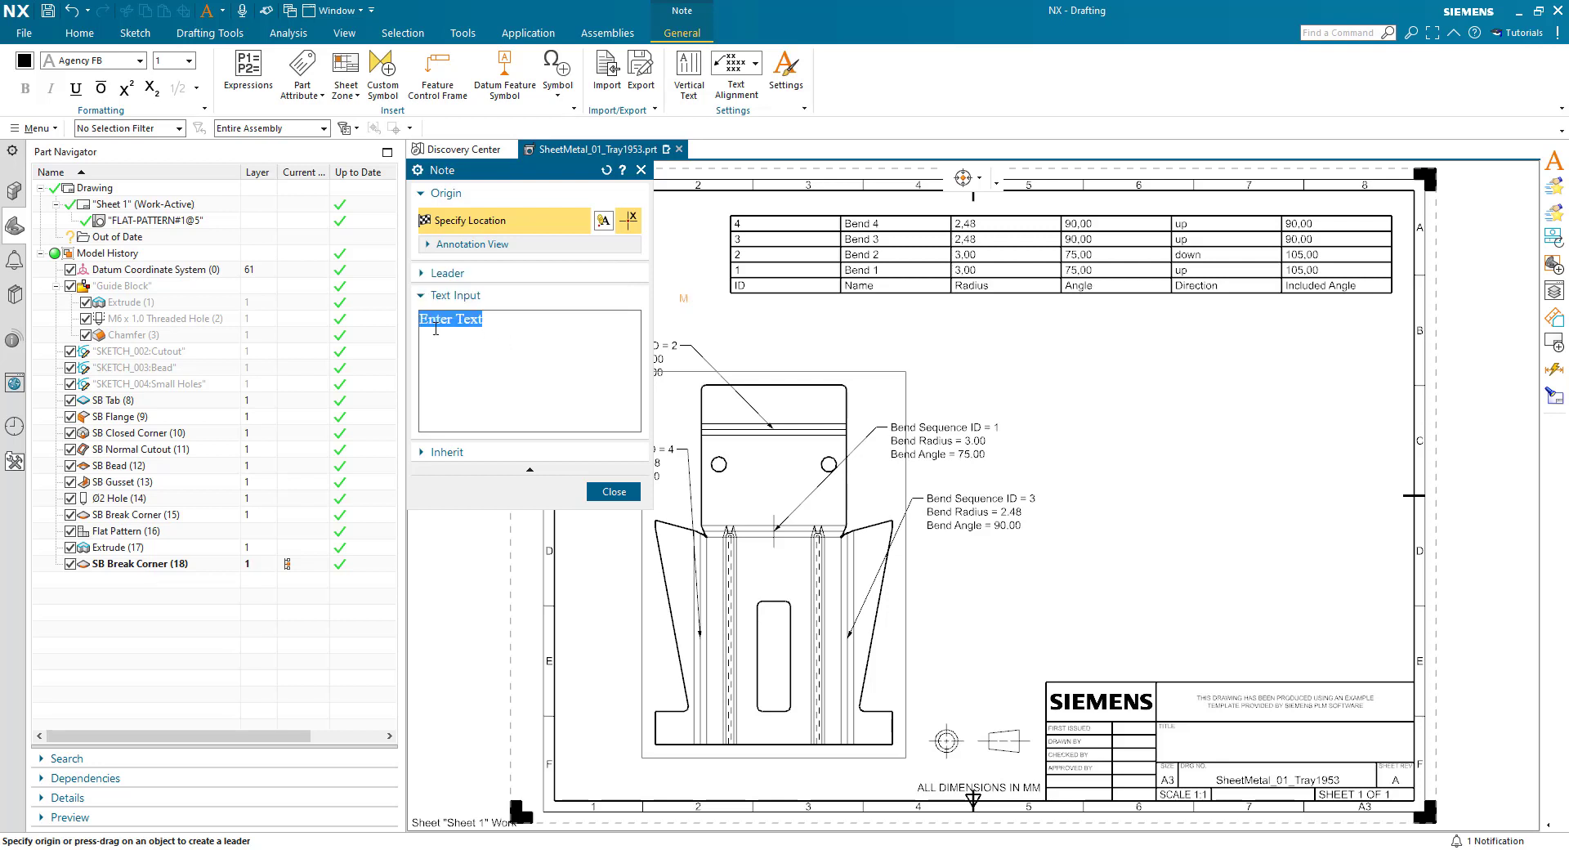
text(al)
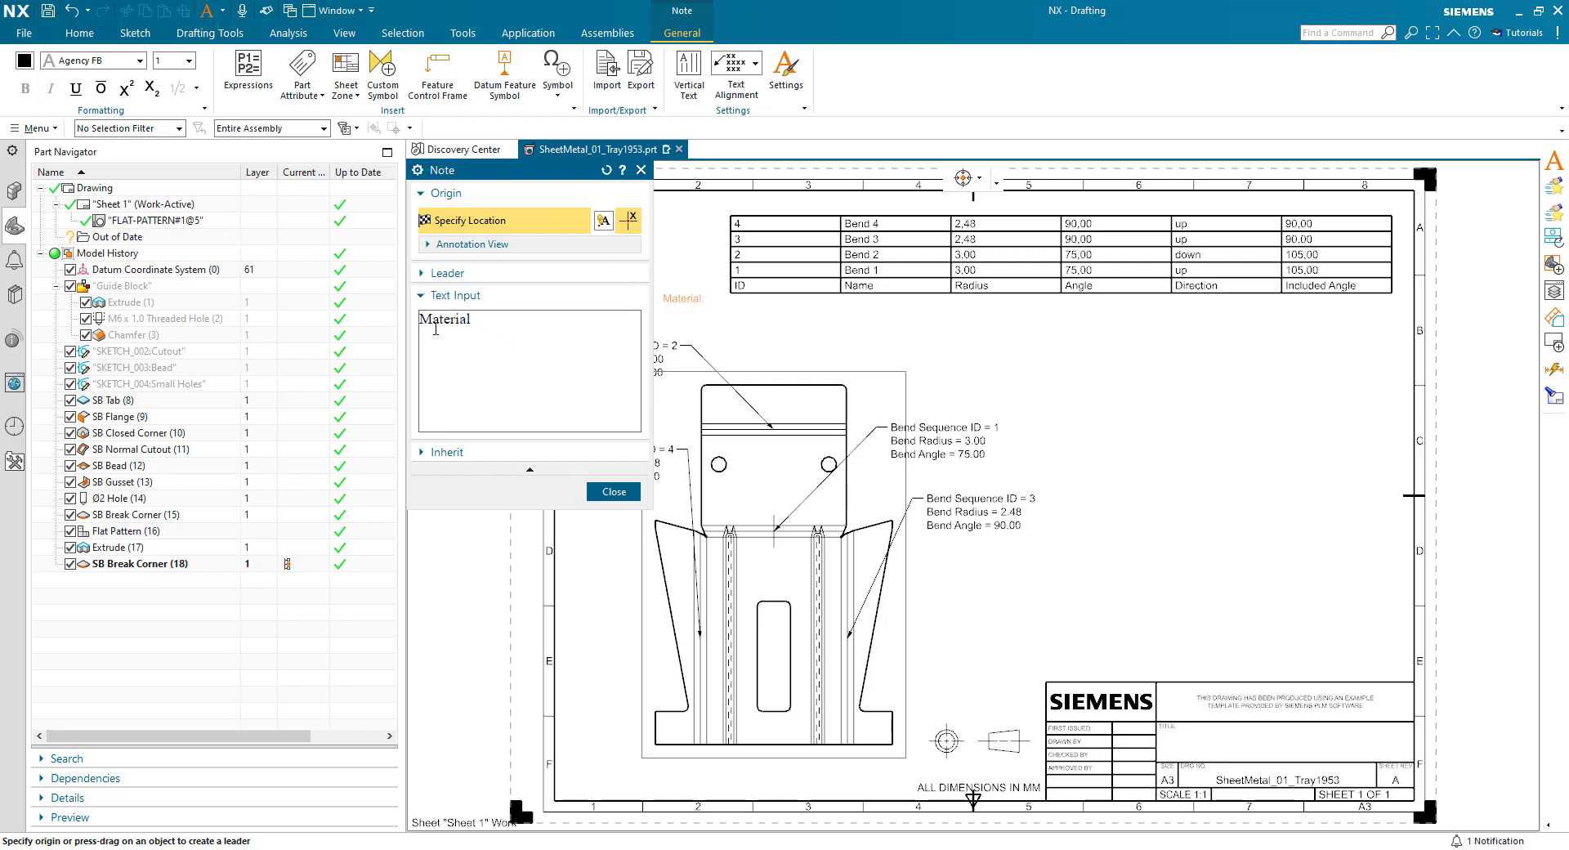
text(:)
- Append the MATERIAL_NAME part attribute to the note and place the note just above the title block
click(308, 65)
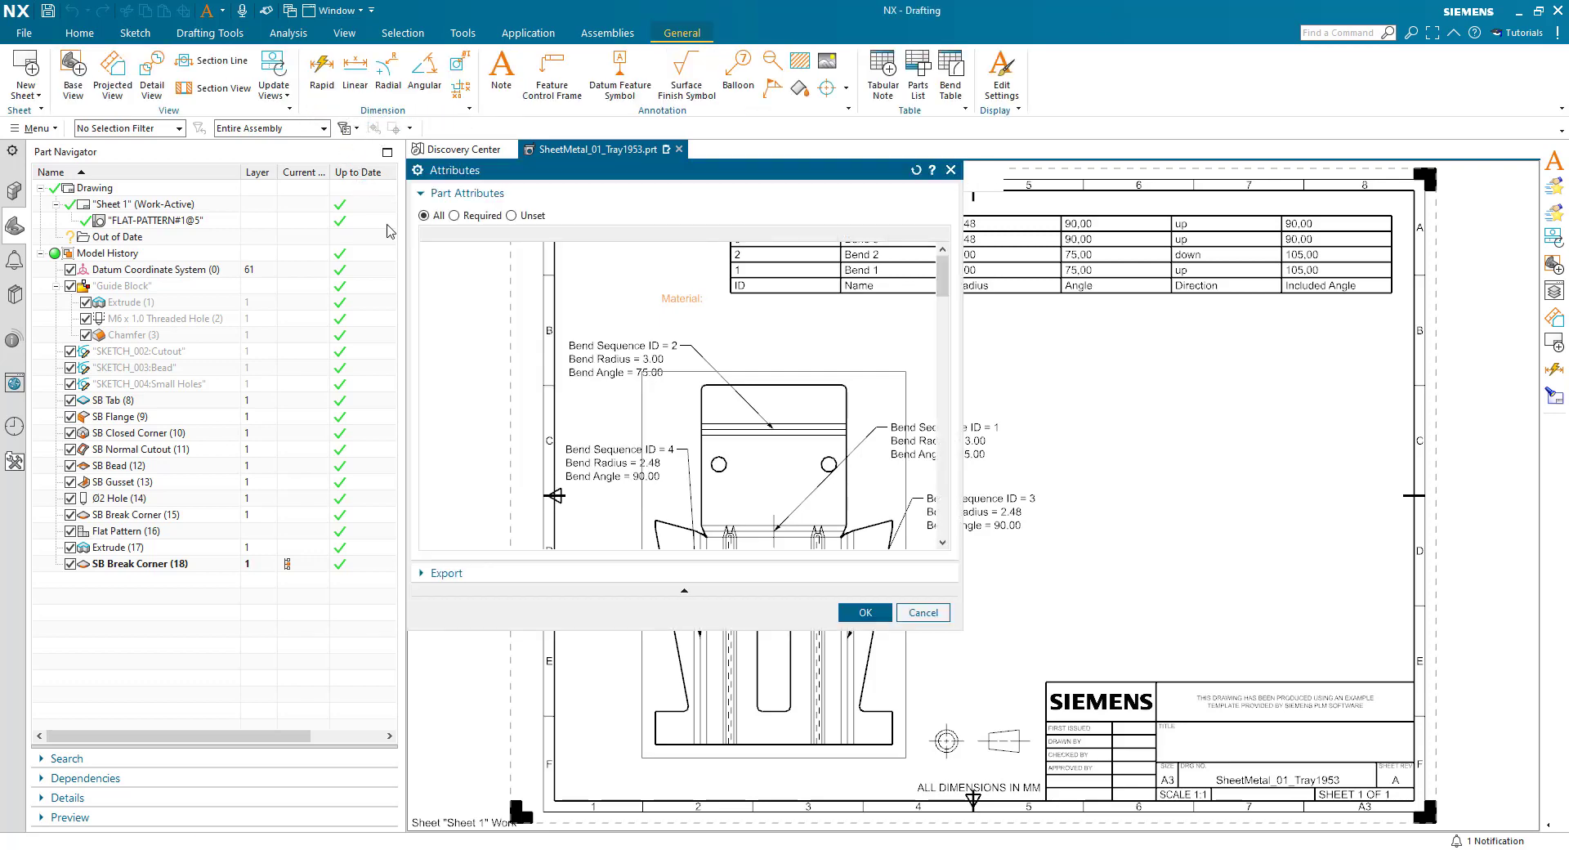
scroll(539, 447, down, 3)
scroll(539, 447, down, 10)
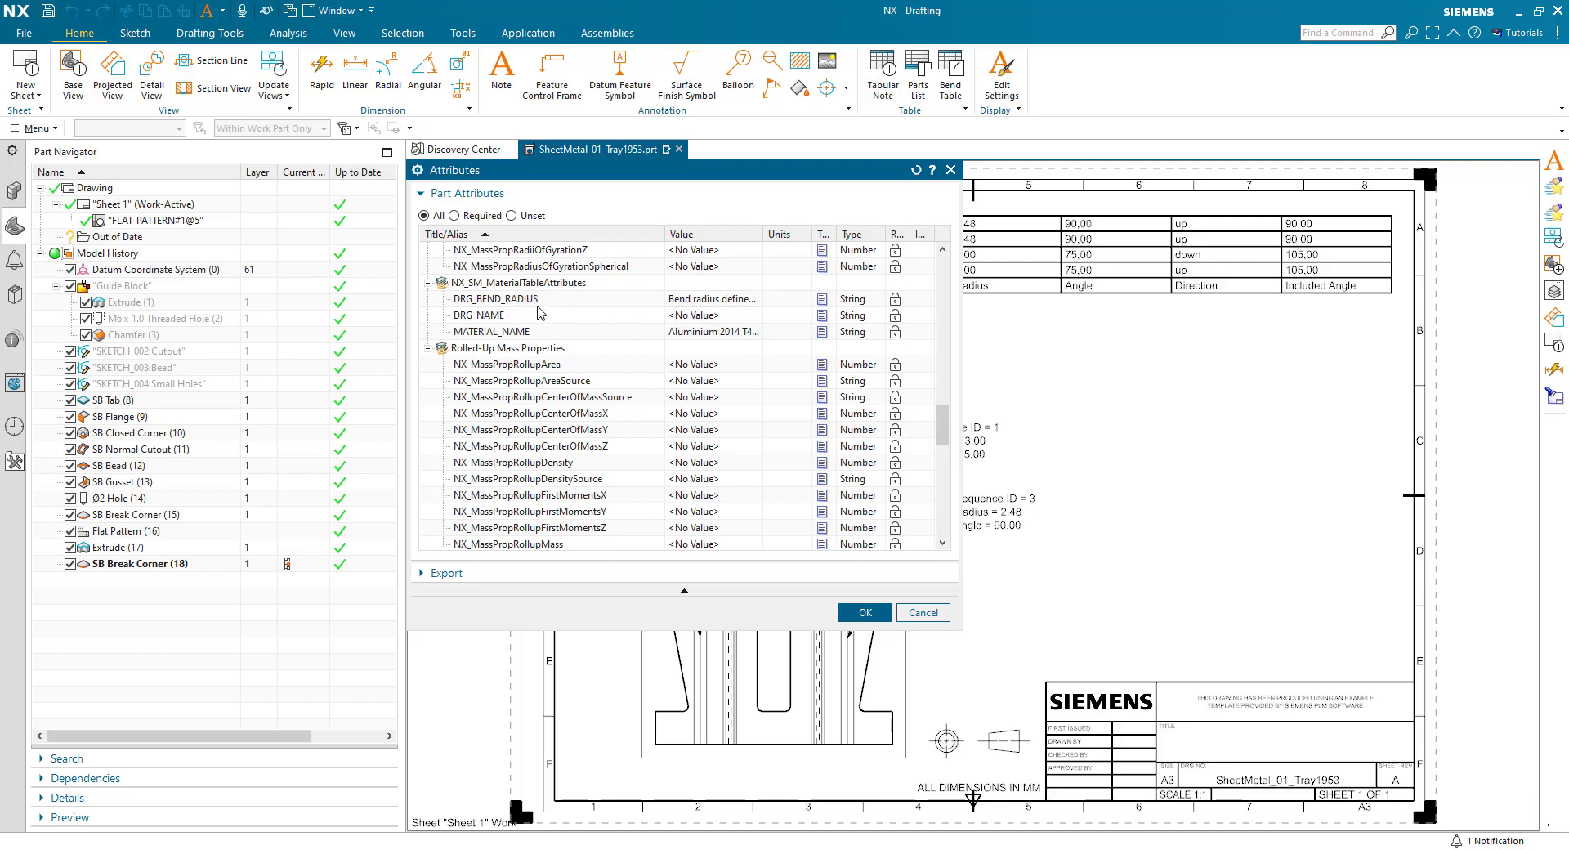
click(686, 332)
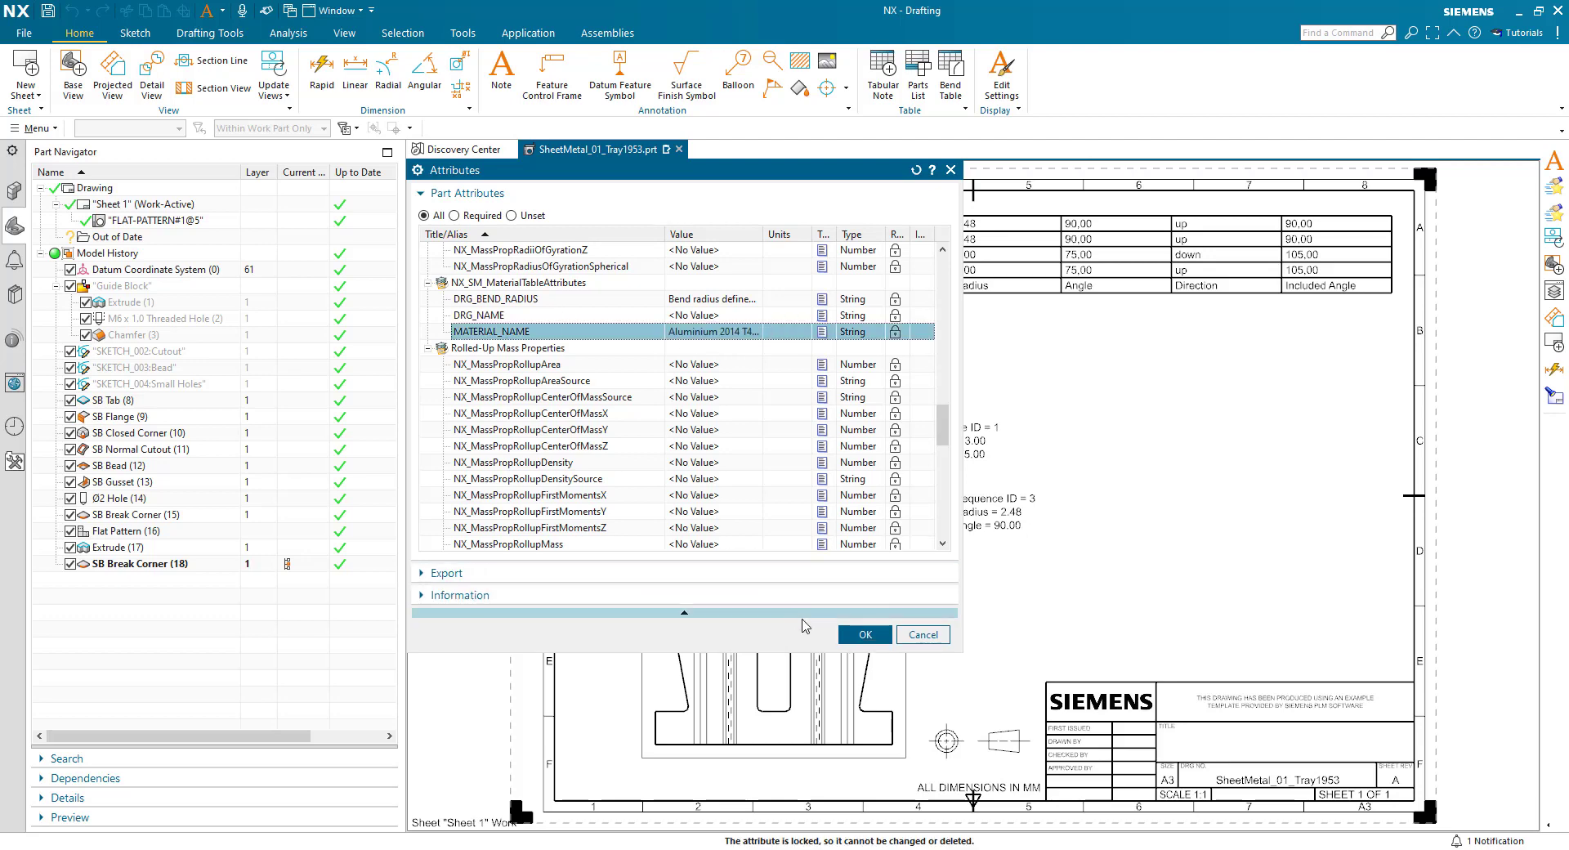
click(865, 634)
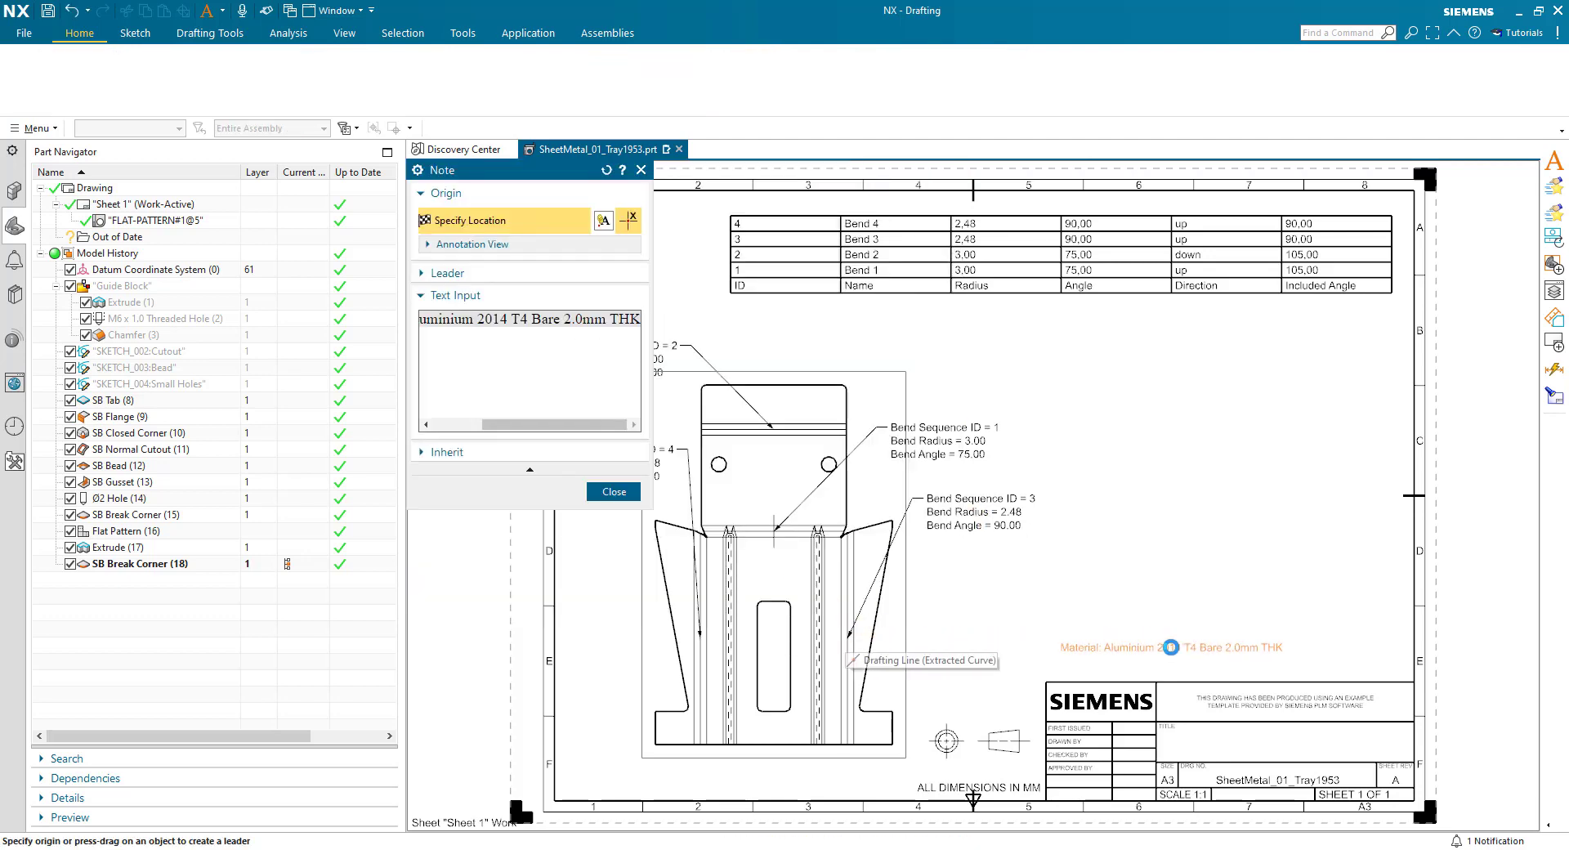
click(1171, 647)
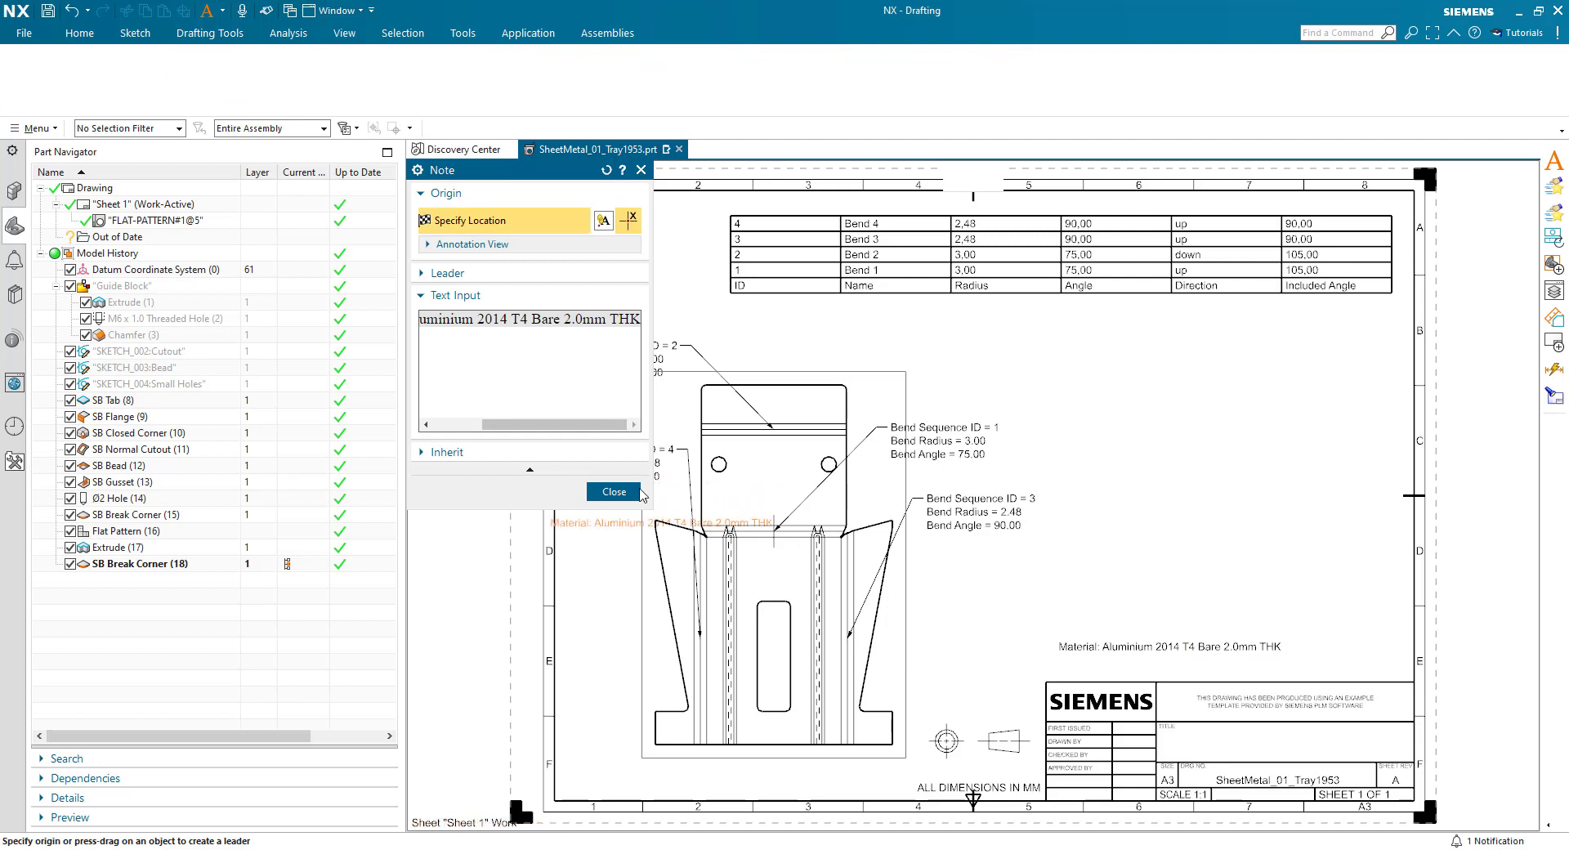
click(631, 492)
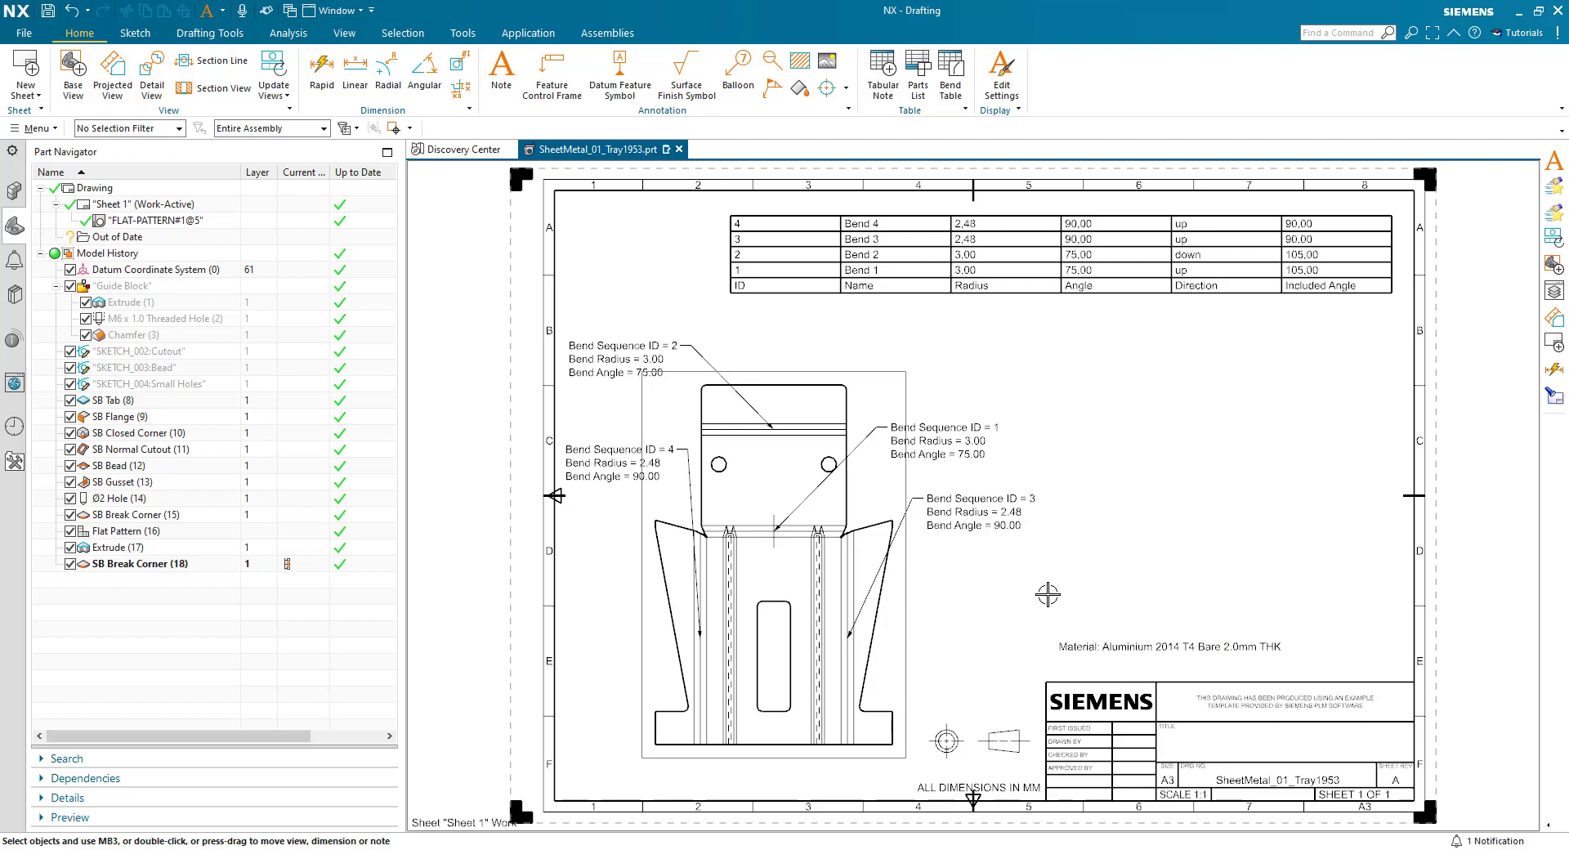
- Switch back to the Sheet Metal application to show the folded bracket model
right_click(456, 495)
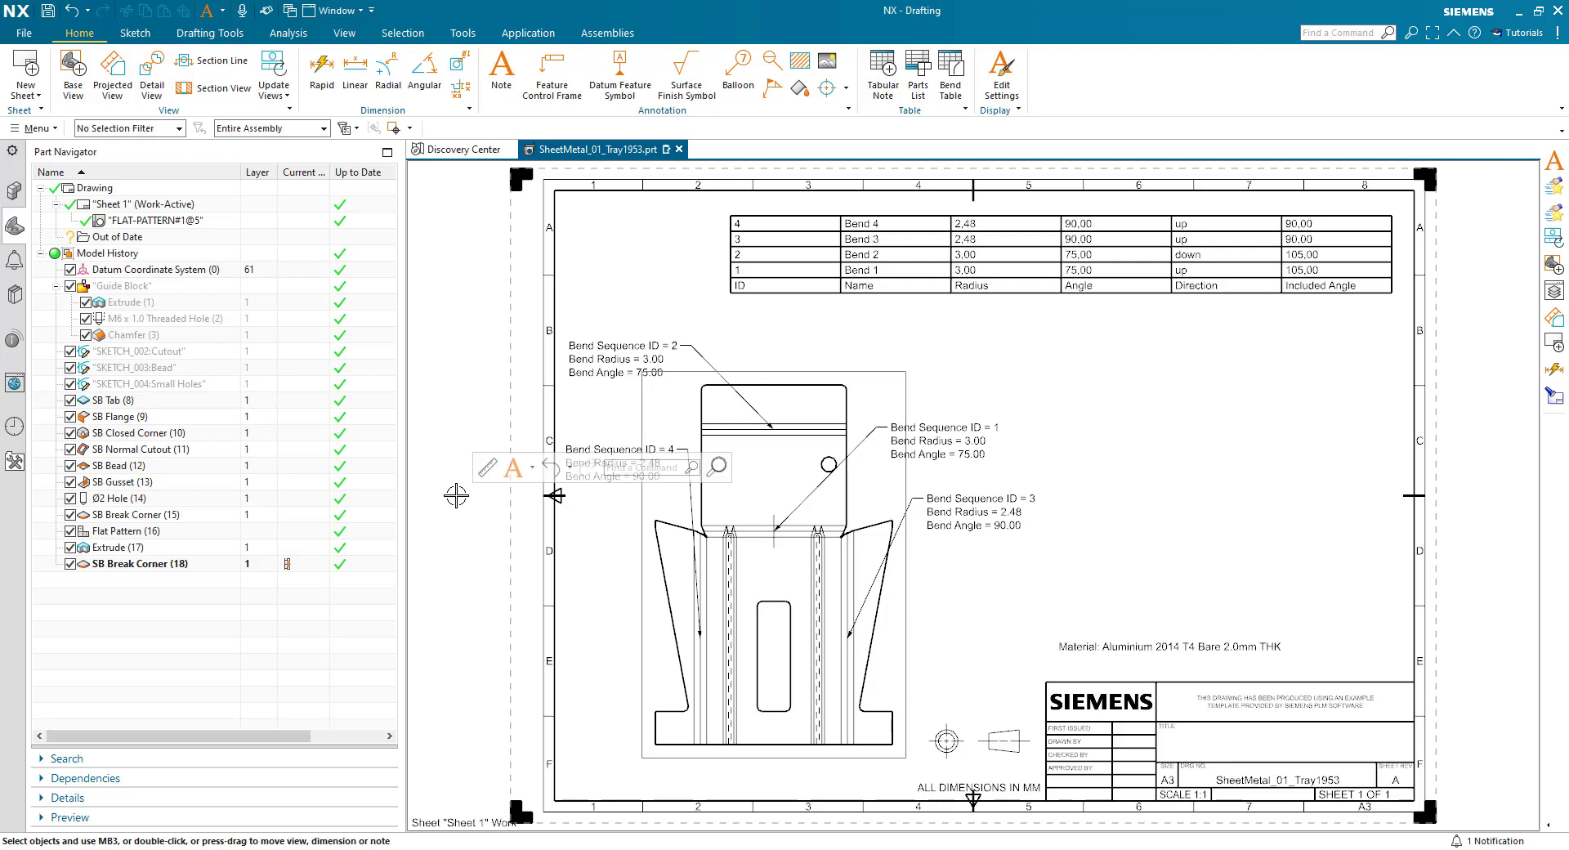
key(ctrl+alt+n)
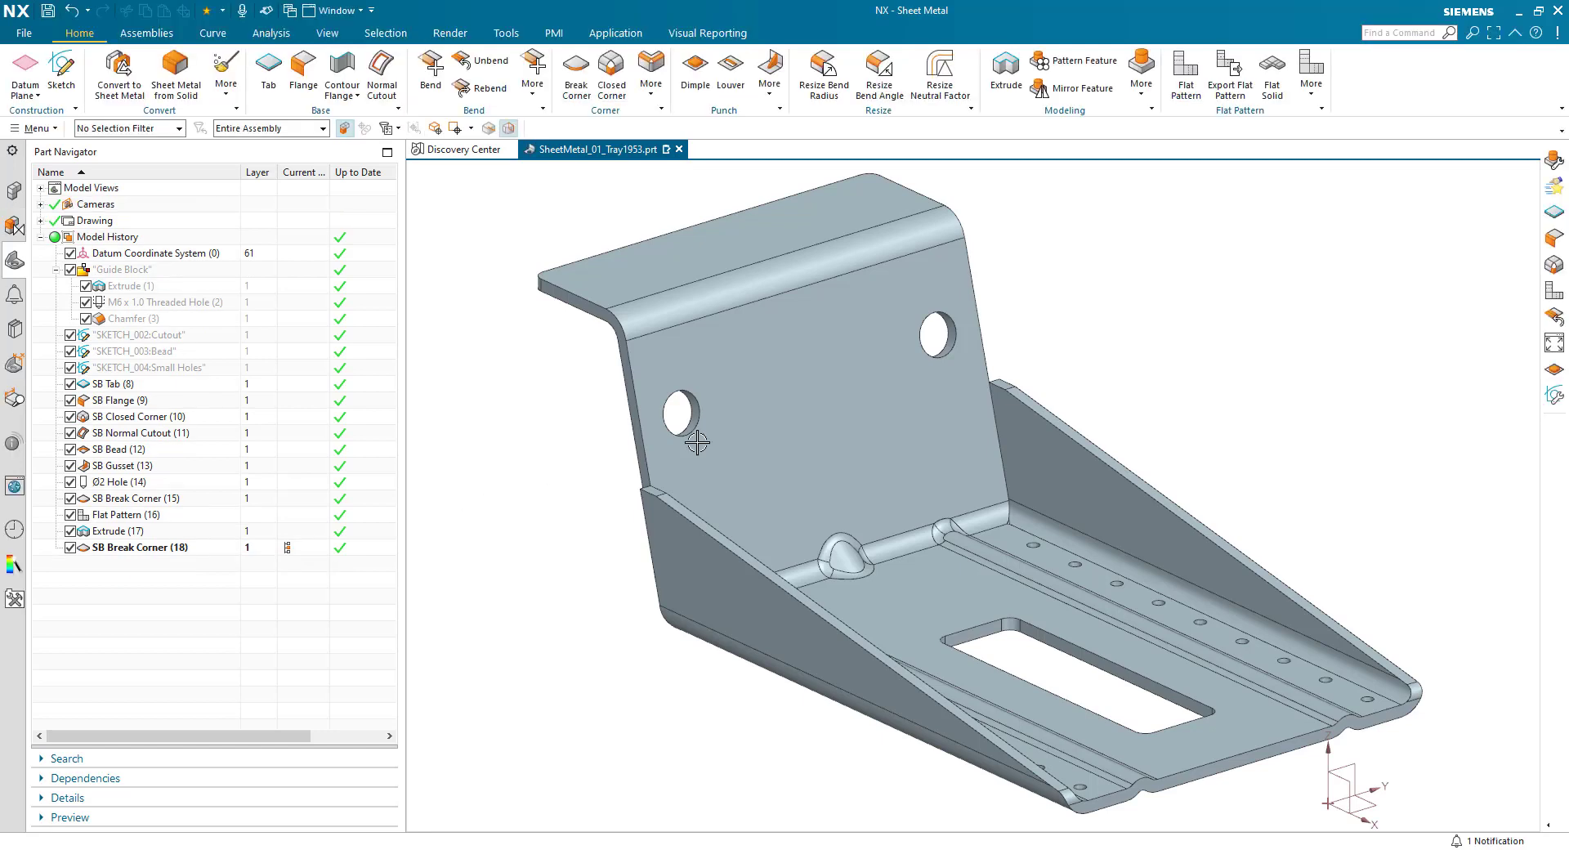
scroll(913, 395, down, 3)
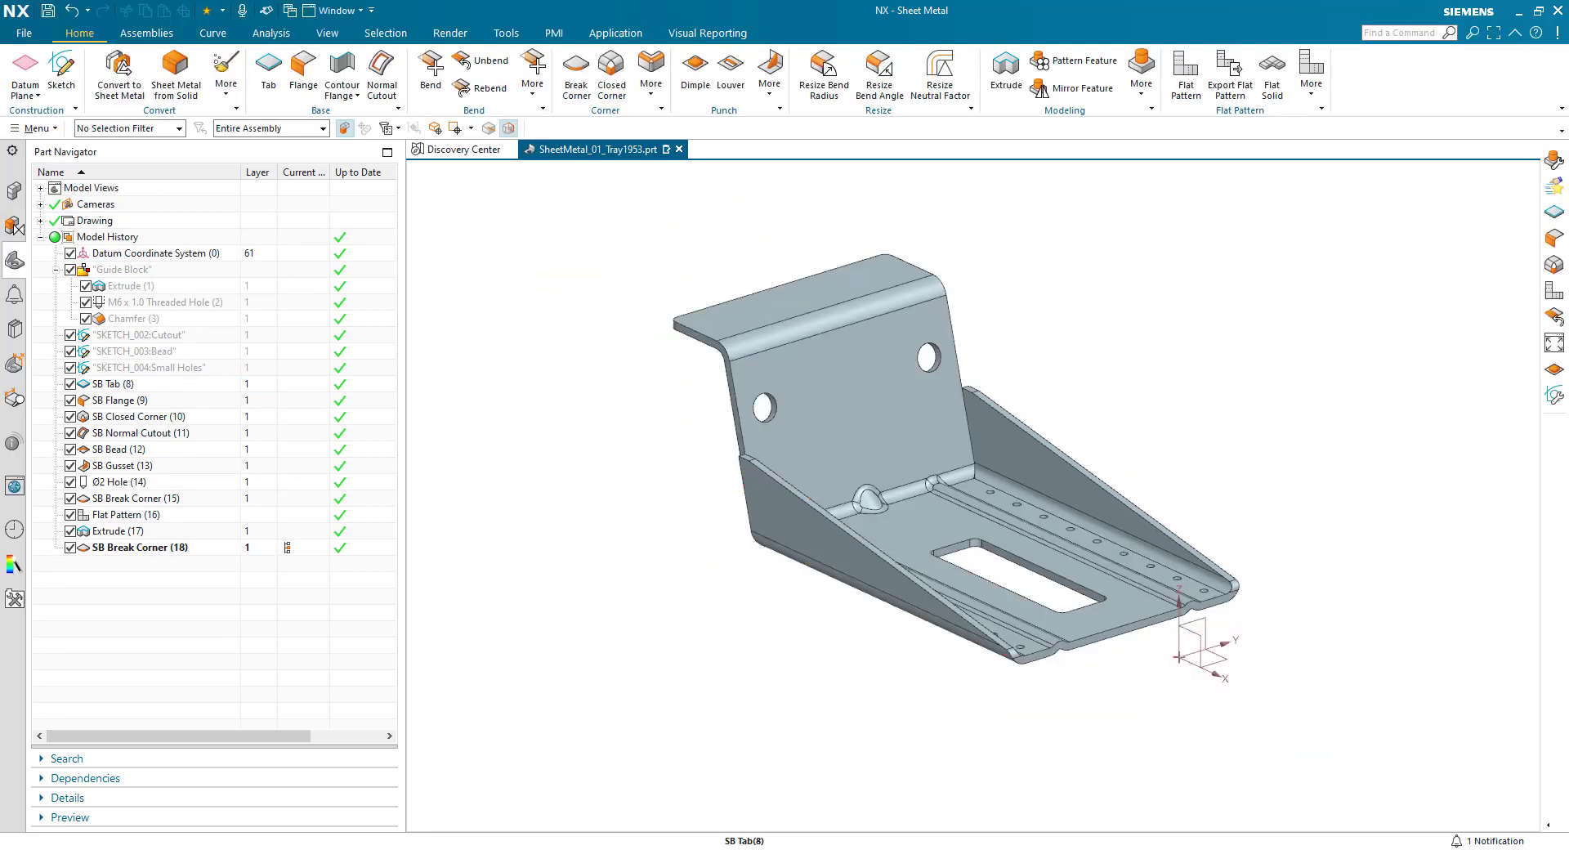